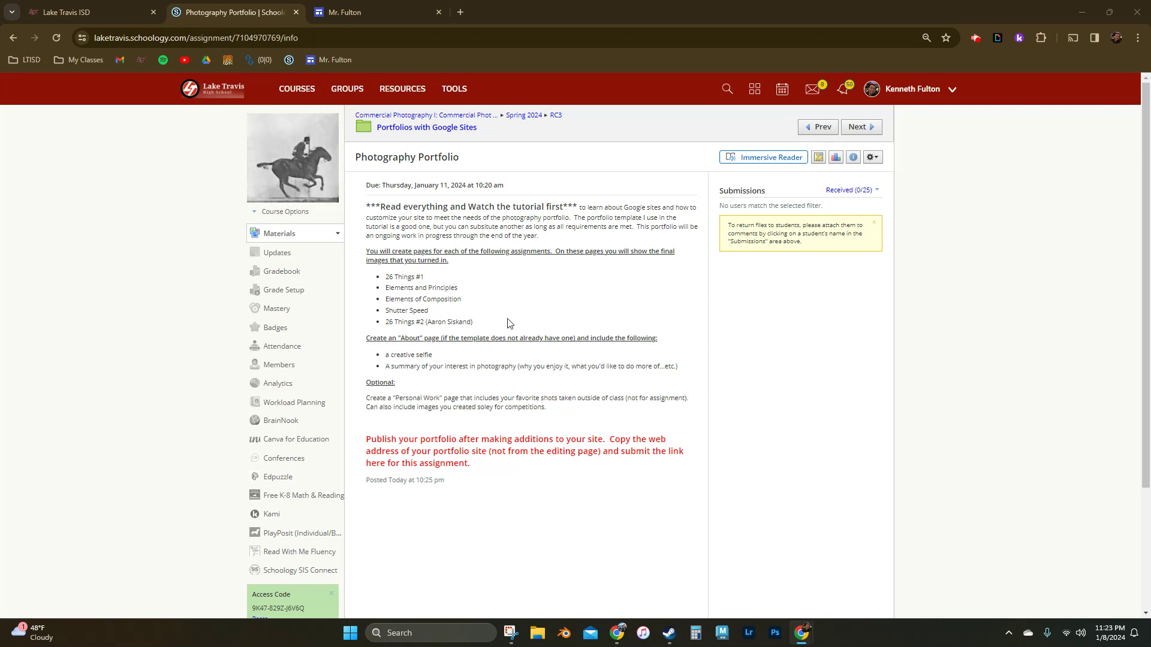
# - Open the published sample portfolio site and look through the assignment thumbnails on its Work page
pyautogui.click(385, 3)
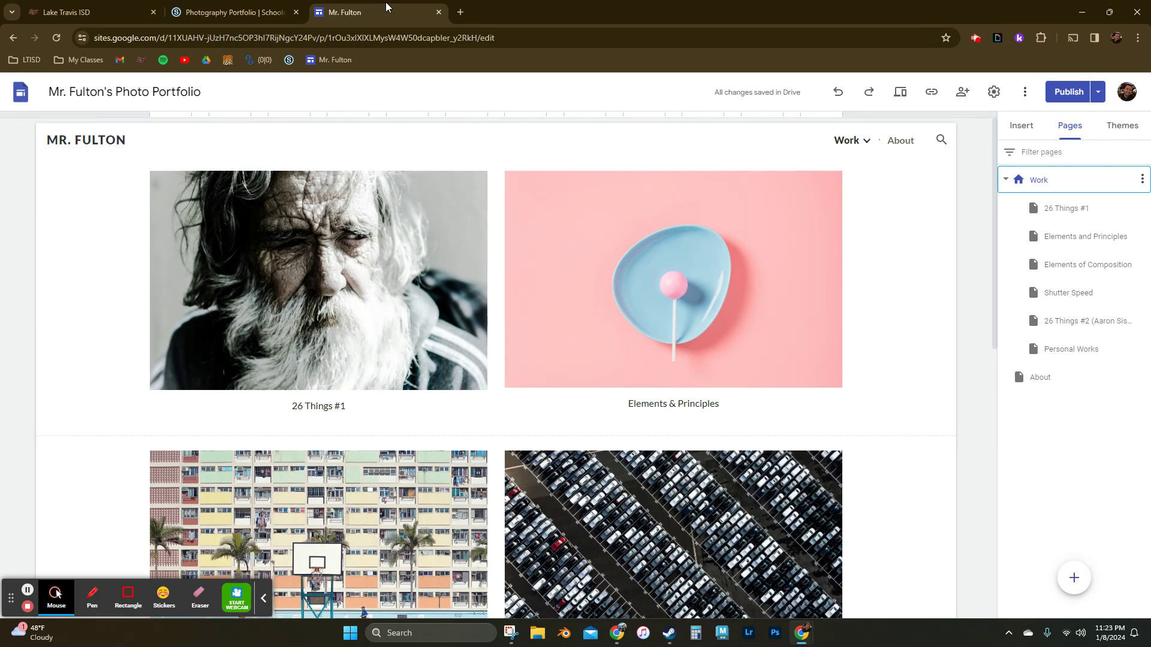
pyautogui.hotkey('ctrl', 'w')
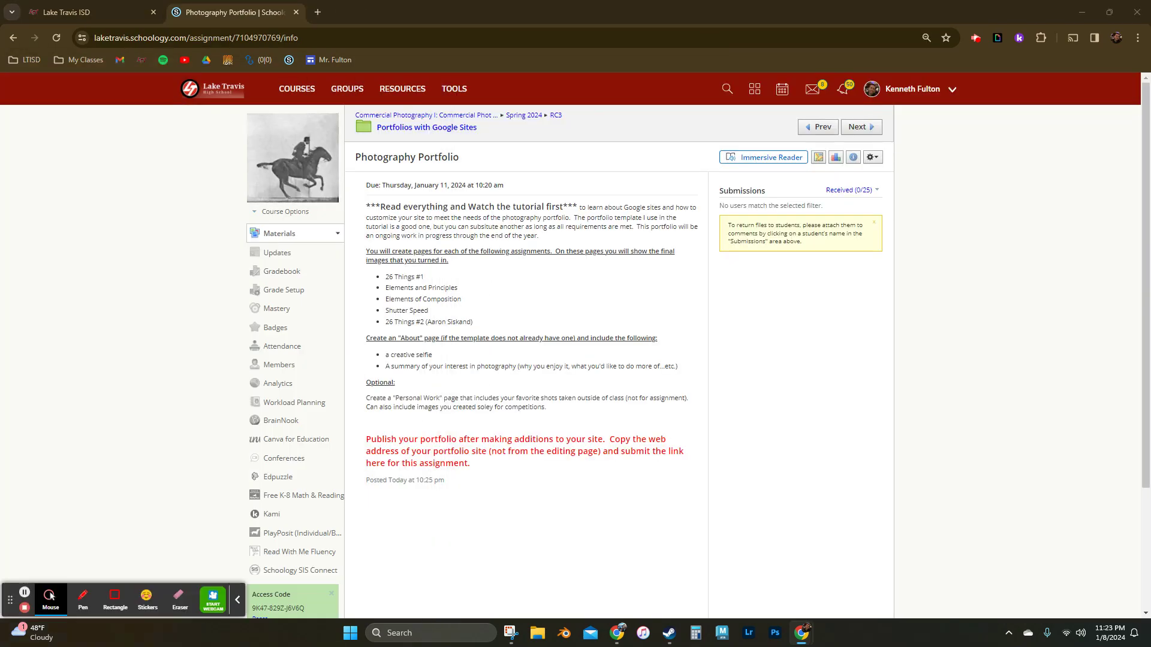
pyautogui.hotkey('ctrl', 'shift', 't')
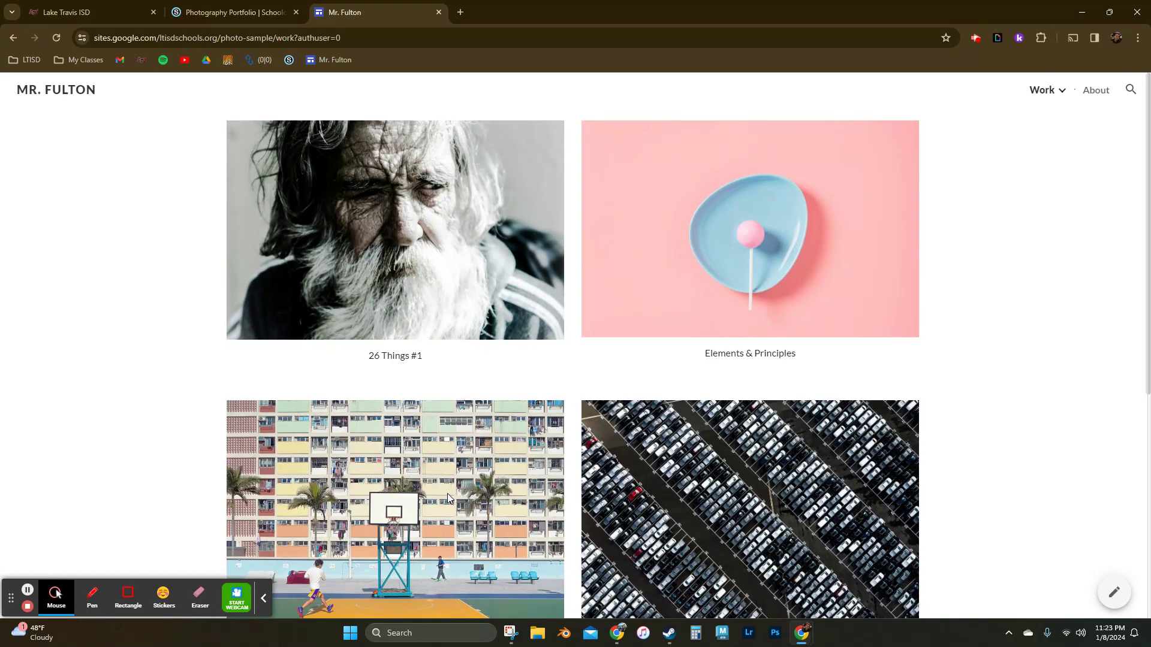
pyautogui.scroll(-6, 447, 493)
pyautogui.scroll(-5, 776, 366)
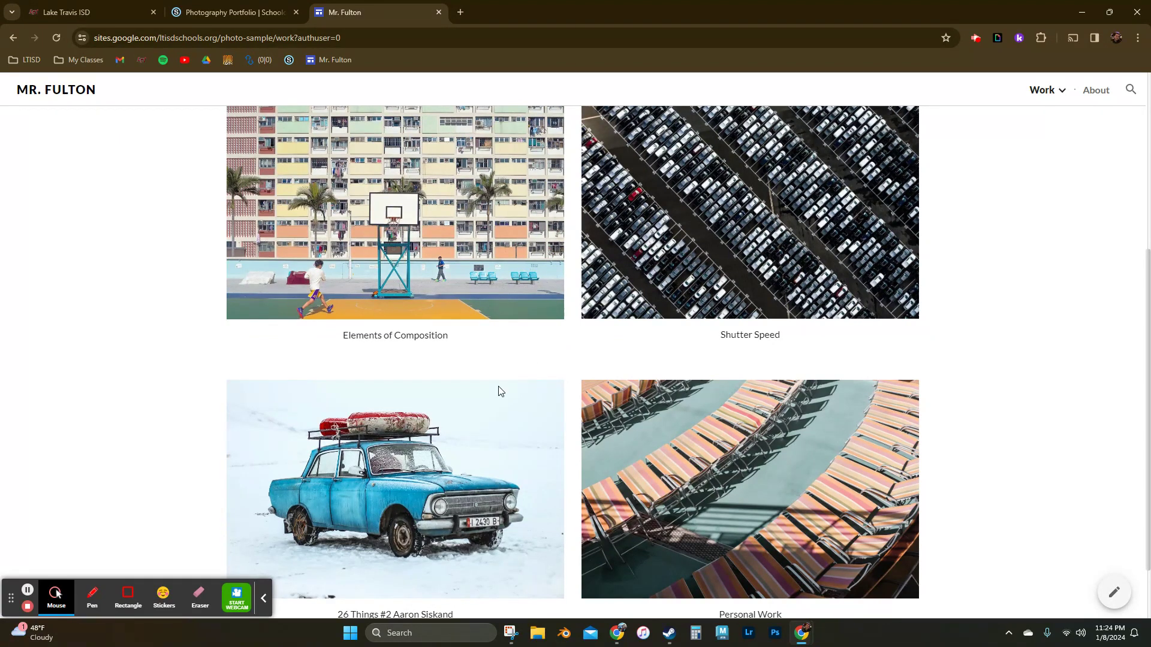
pyautogui.scroll(-2, 498, 391)
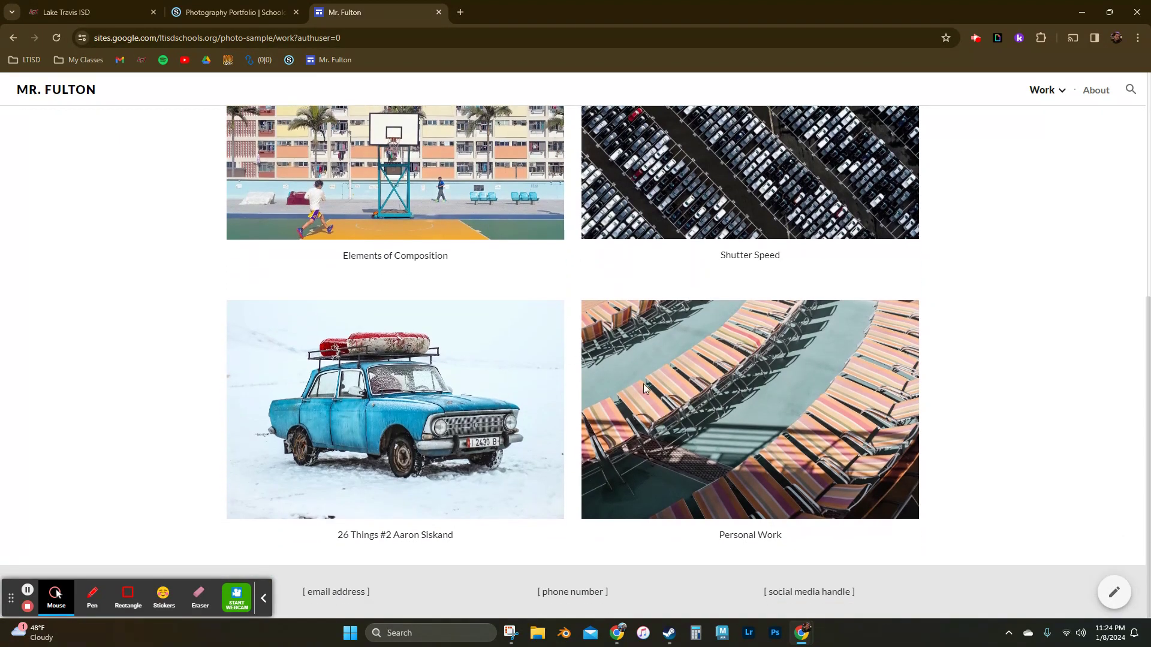
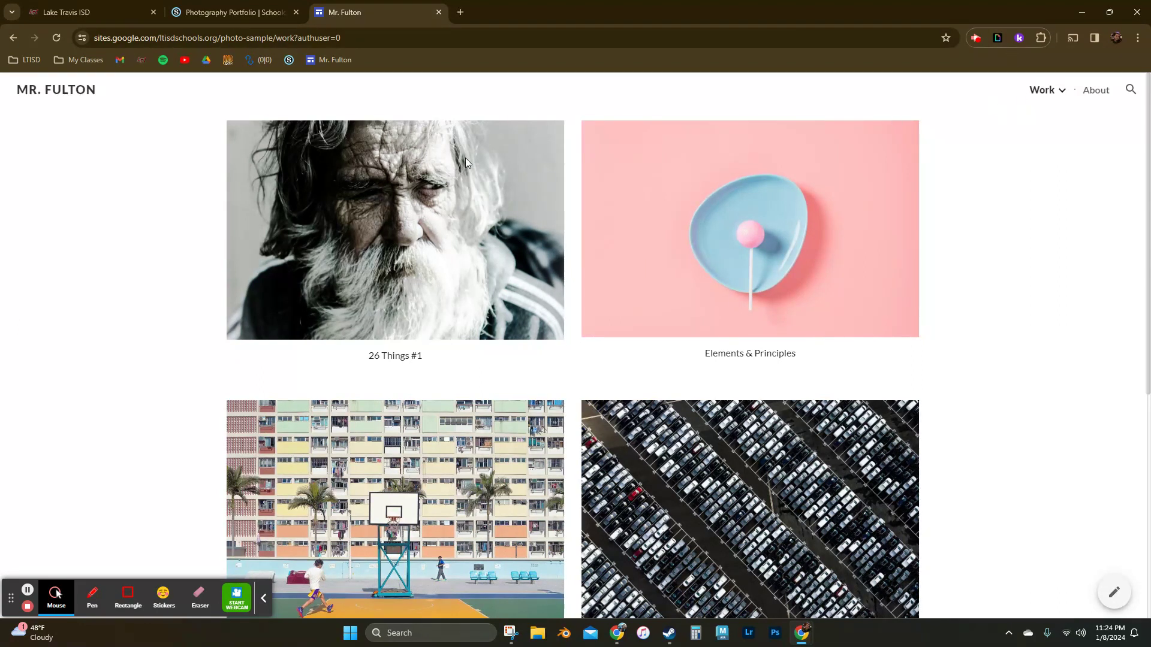
# - View the 26 Things #1 subpage and the Elements and Principles subpage of the published sample site
pyautogui.click(1059, 92)
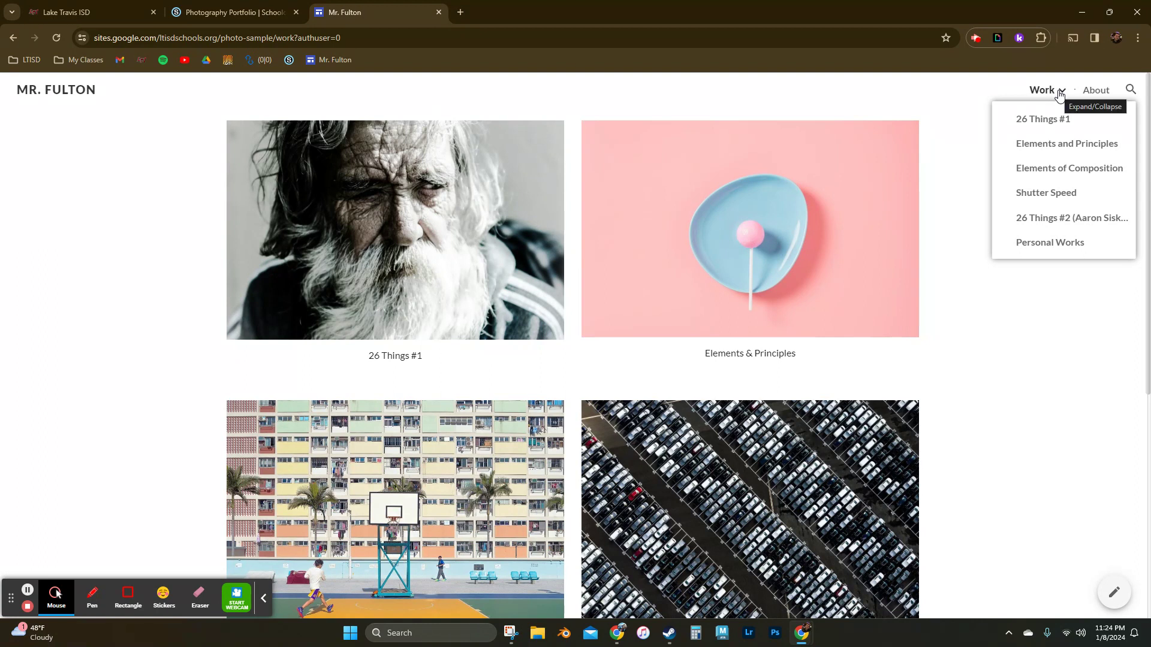
pyautogui.click(1048, 123)
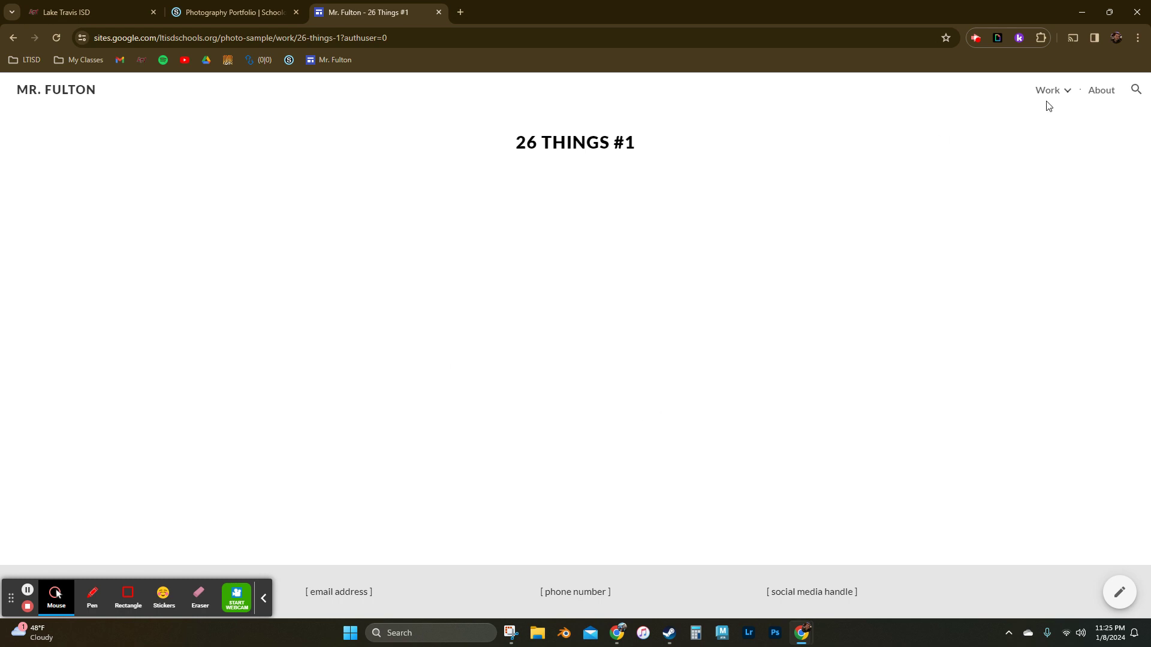
pyautogui.moveTo(1055, 96)
pyautogui.click(1059, 150)
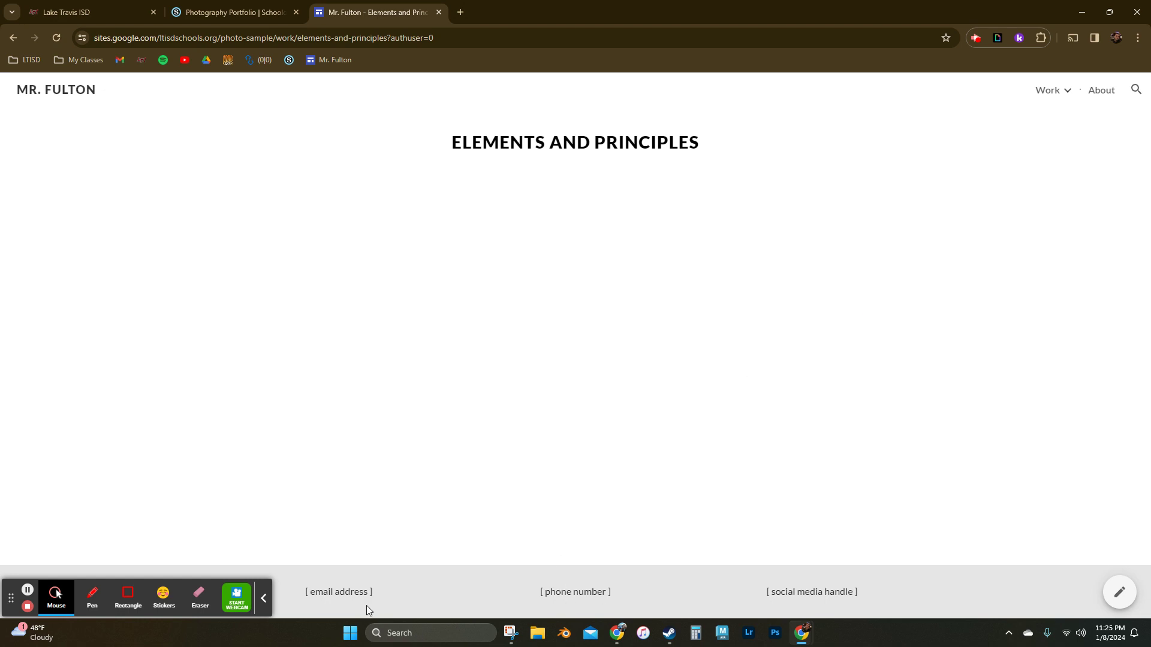
# - Close the sample site and open Google Sites in a new browser tab
pyautogui.middleClick(351, 14)
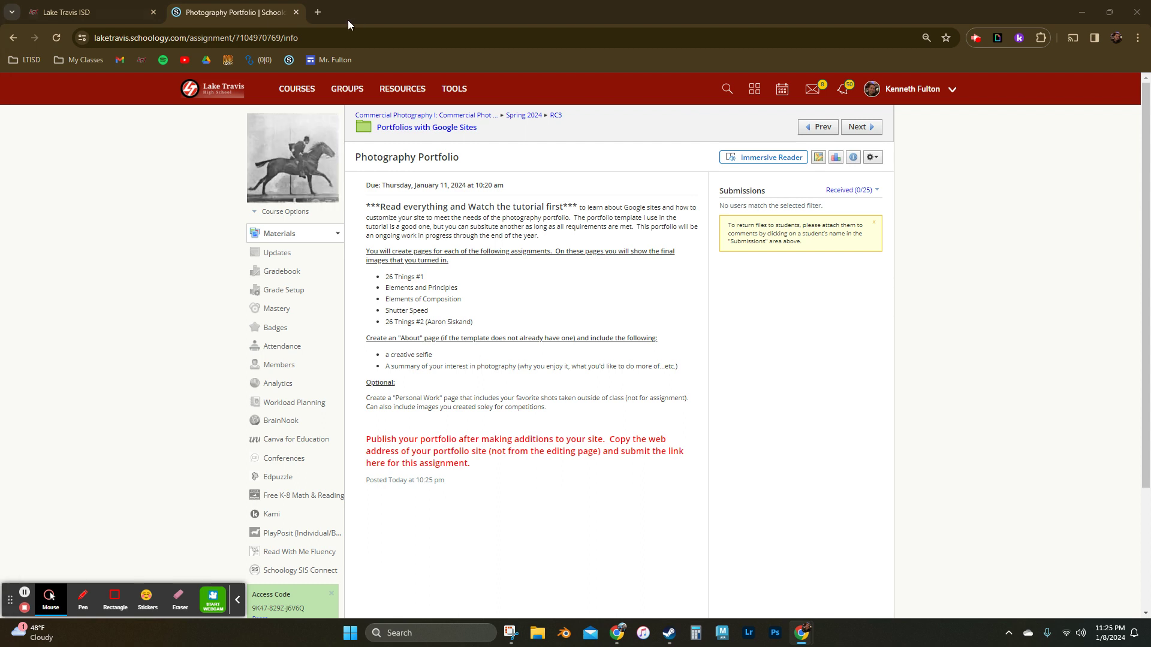
pyautogui.click(318, 13)
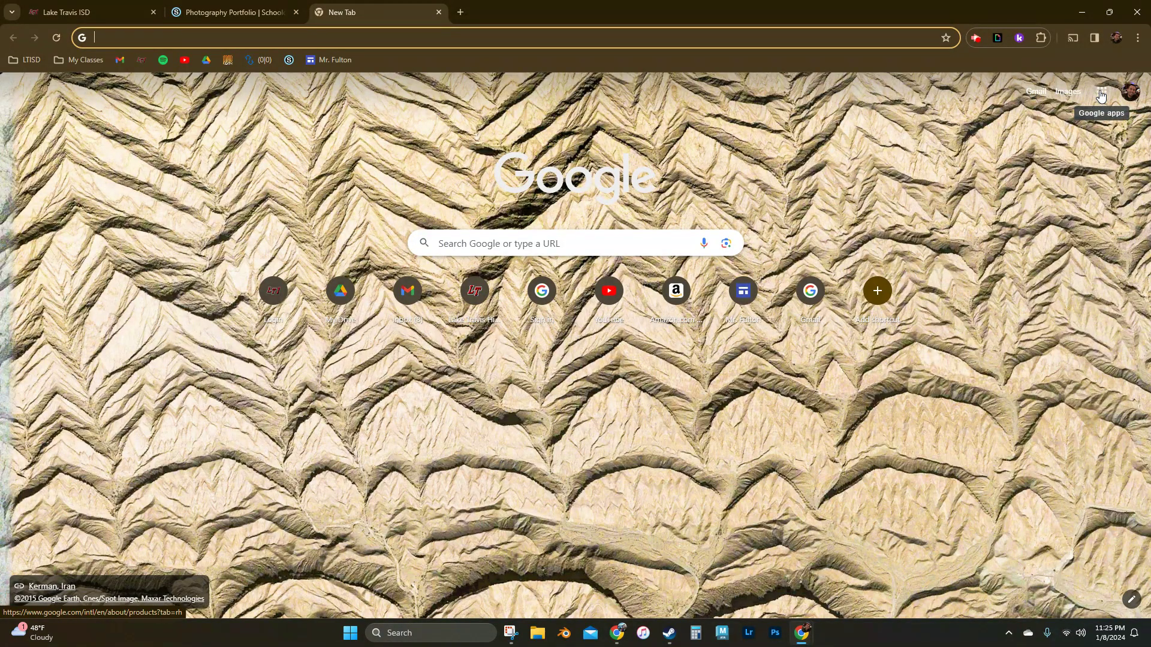
pyautogui.click(1102, 95)
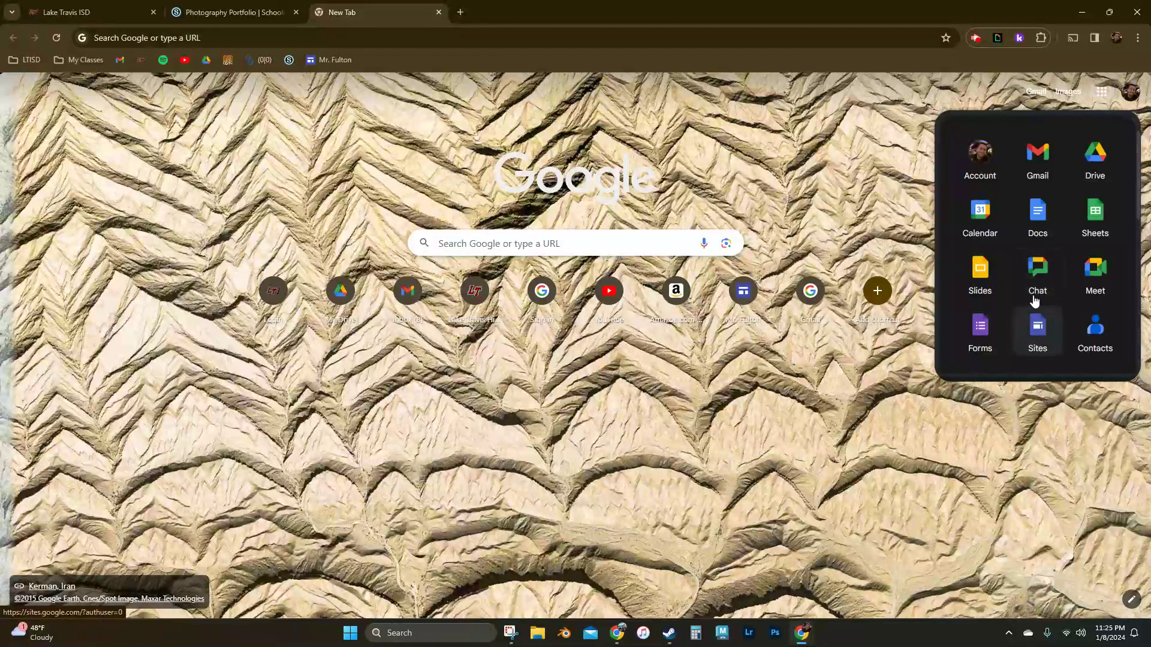
pyautogui.scroll(-2, 1035, 301)
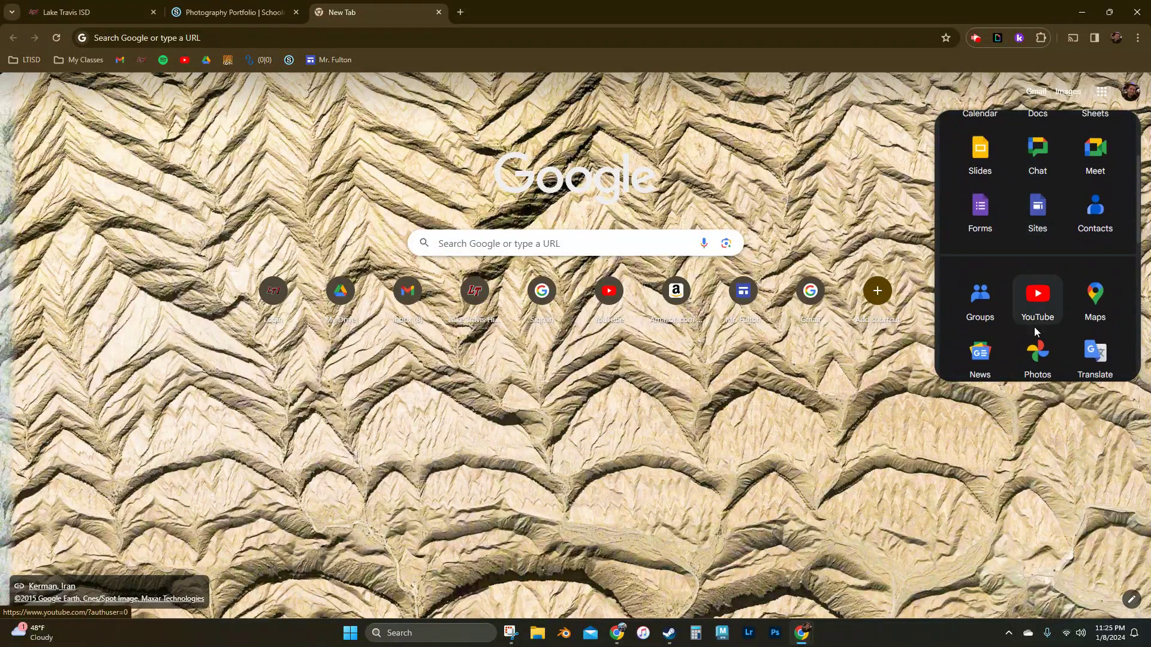
pyautogui.scroll(-2, 1036, 305)
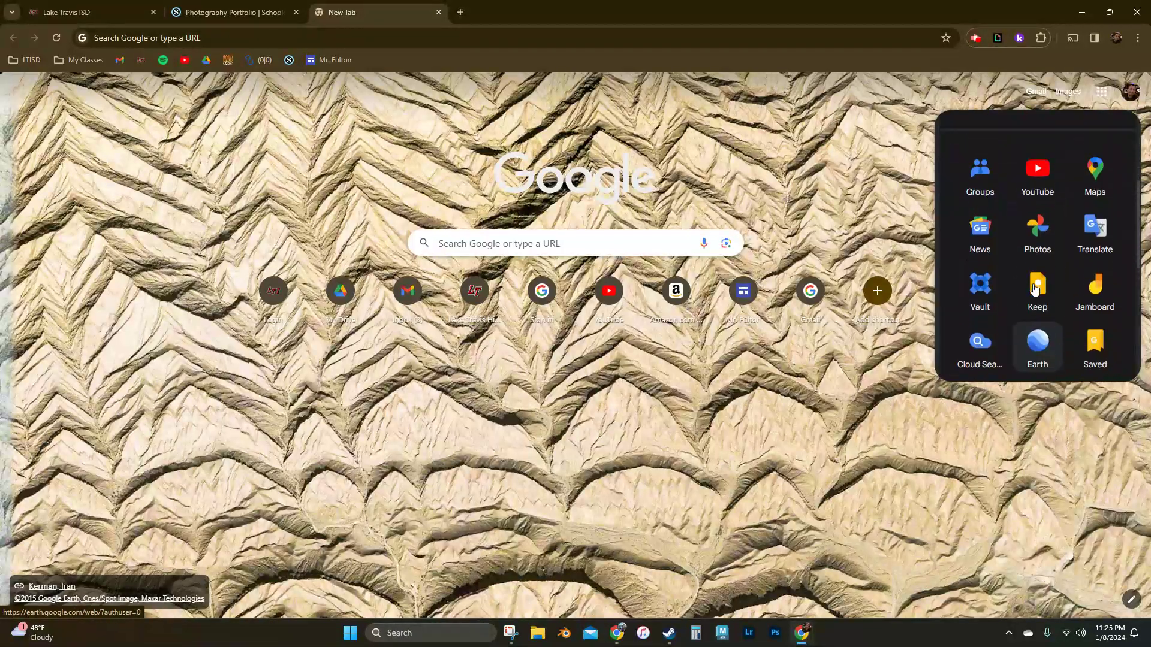
pyautogui.scroll(2, 1035, 289)
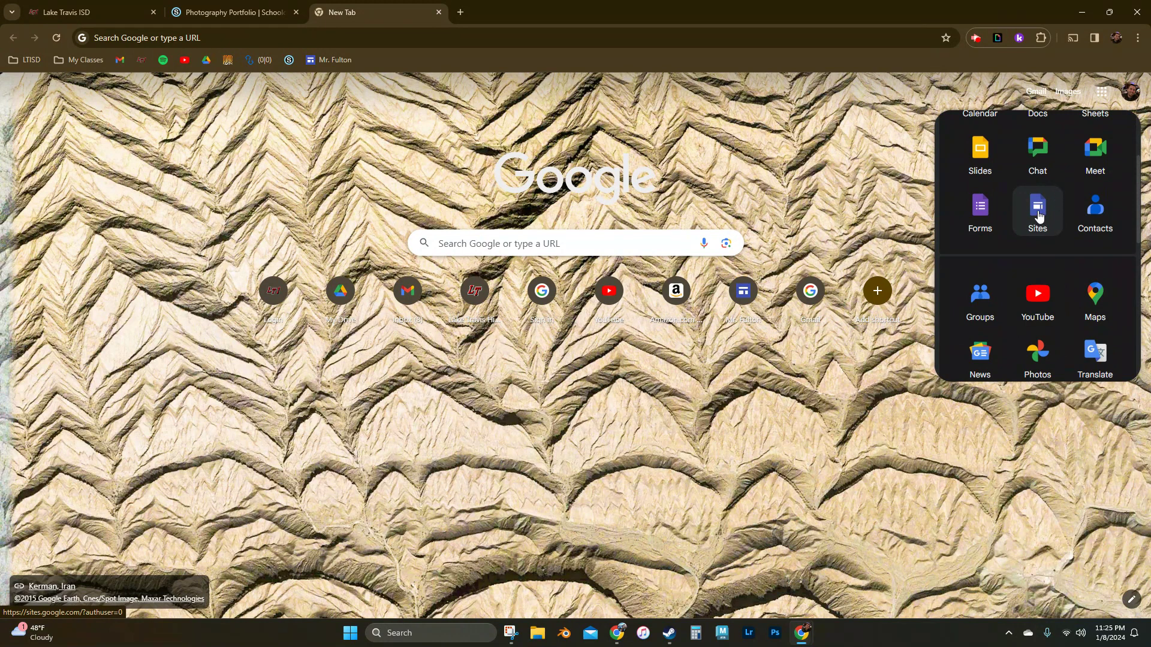
pyautogui.click(1037, 210)
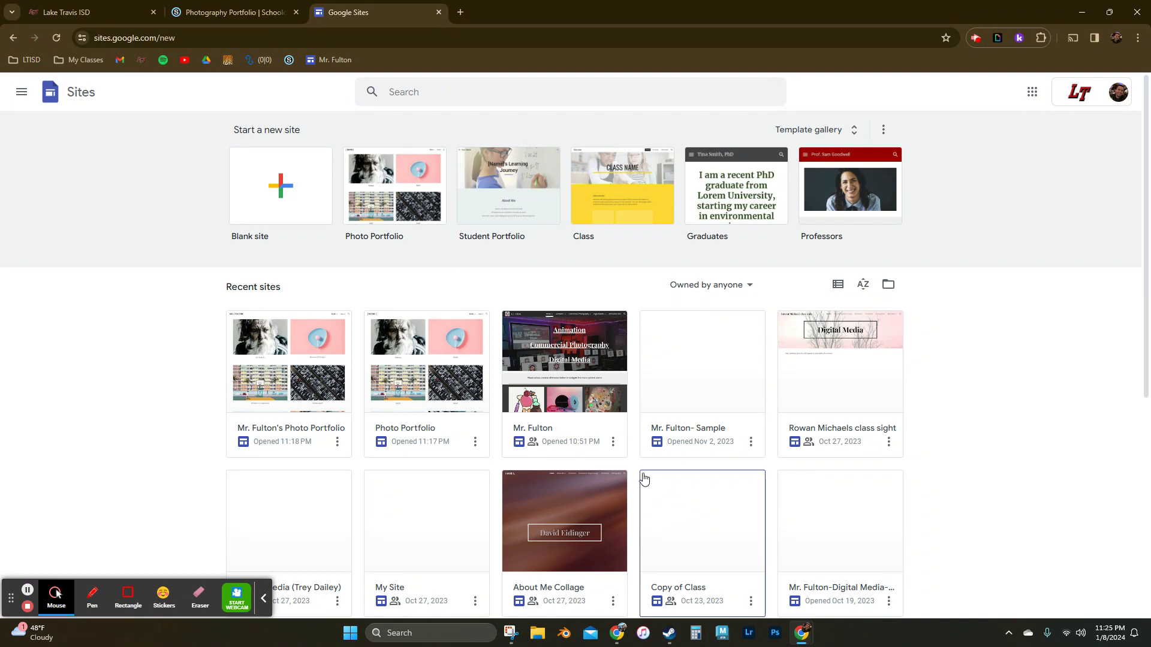
# - Create a new site from the Photo Portfolio template under Small business in the full template gallery
pyautogui.scroll(-4, 671, 436)
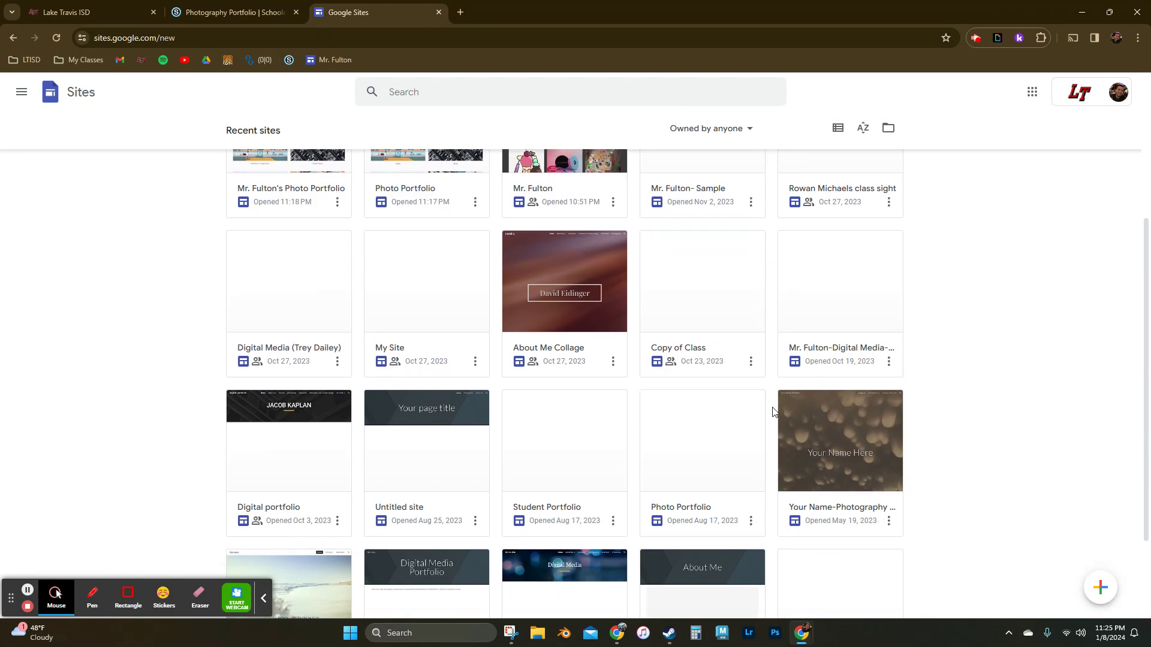
pyautogui.scroll(4, 773, 407)
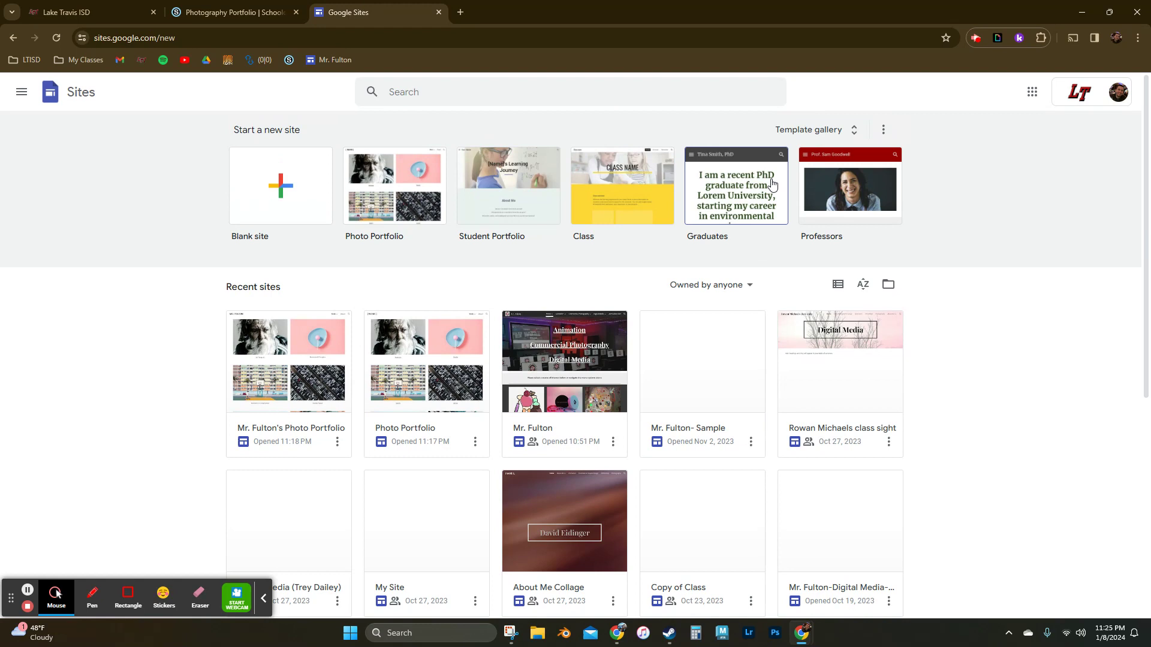
pyautogui.click(809, 133)
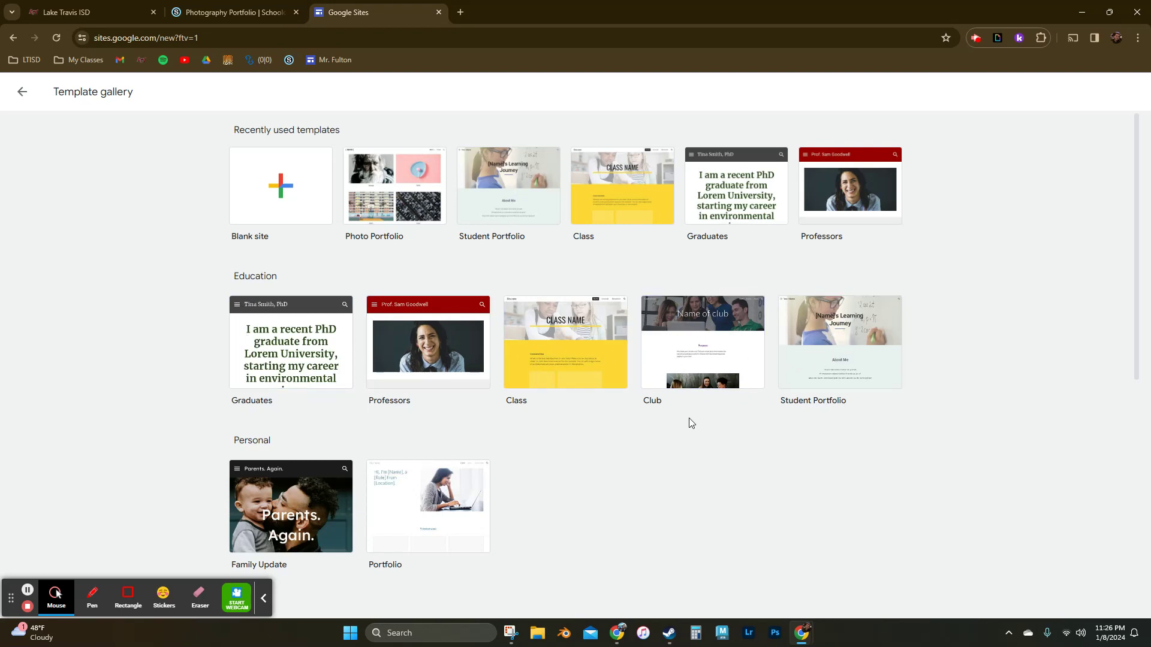
pyautogui.scroll(-3, 628, 494)
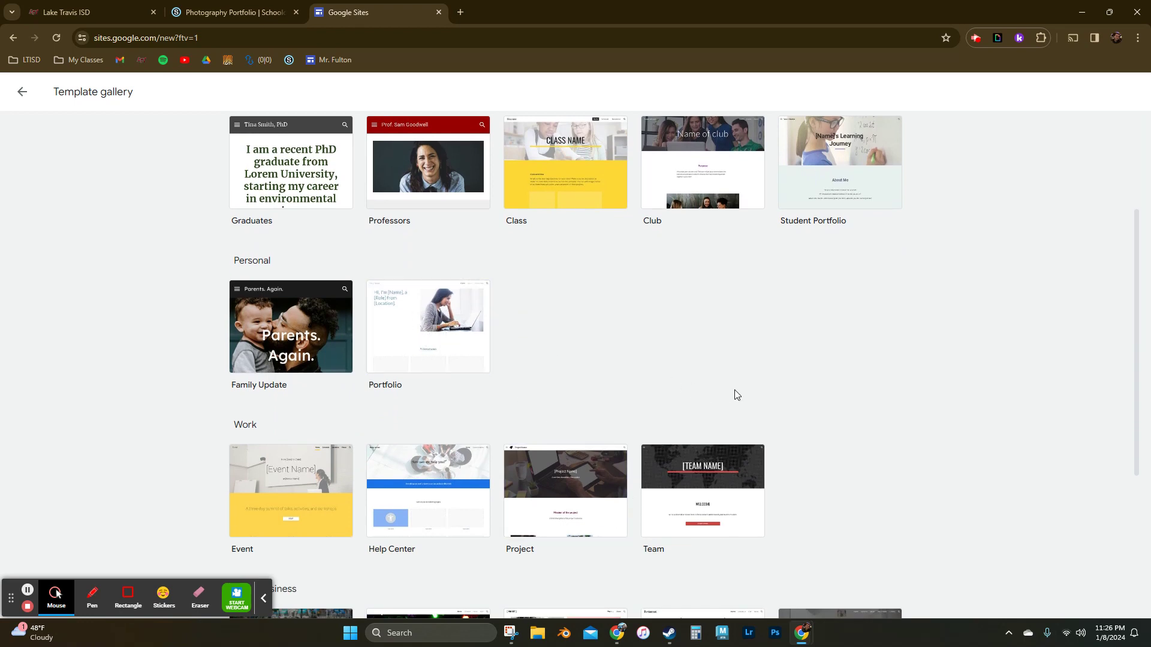
pyautogui.scroll(-2, 734, 393)
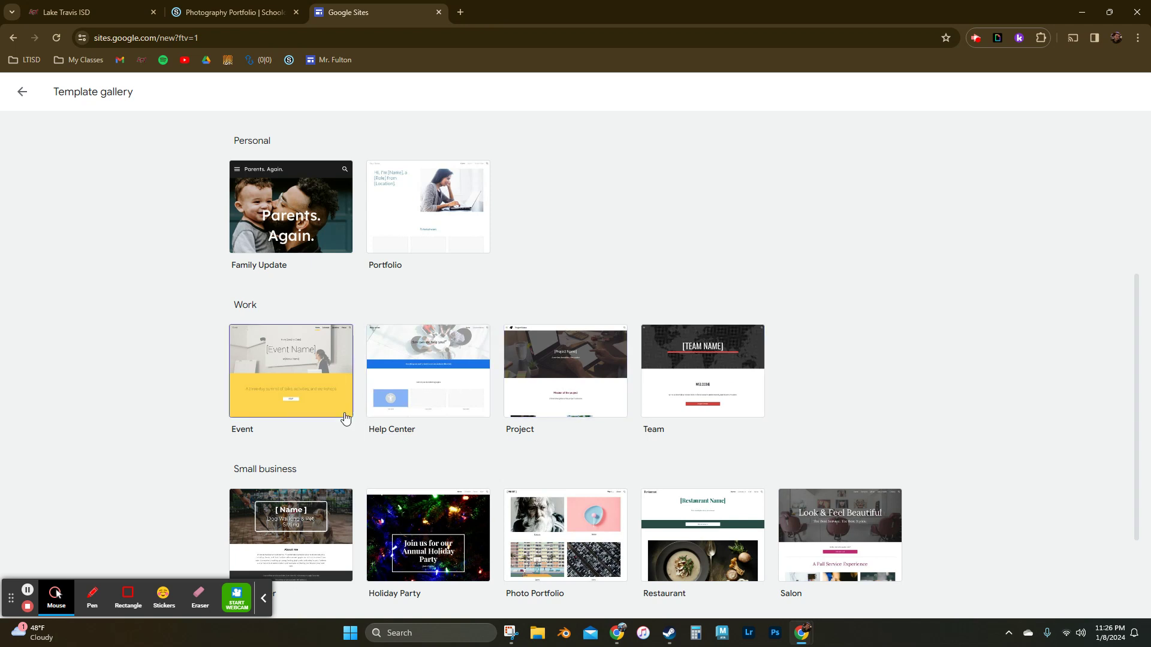
pyautogui.scroll(-2, 386, 457)
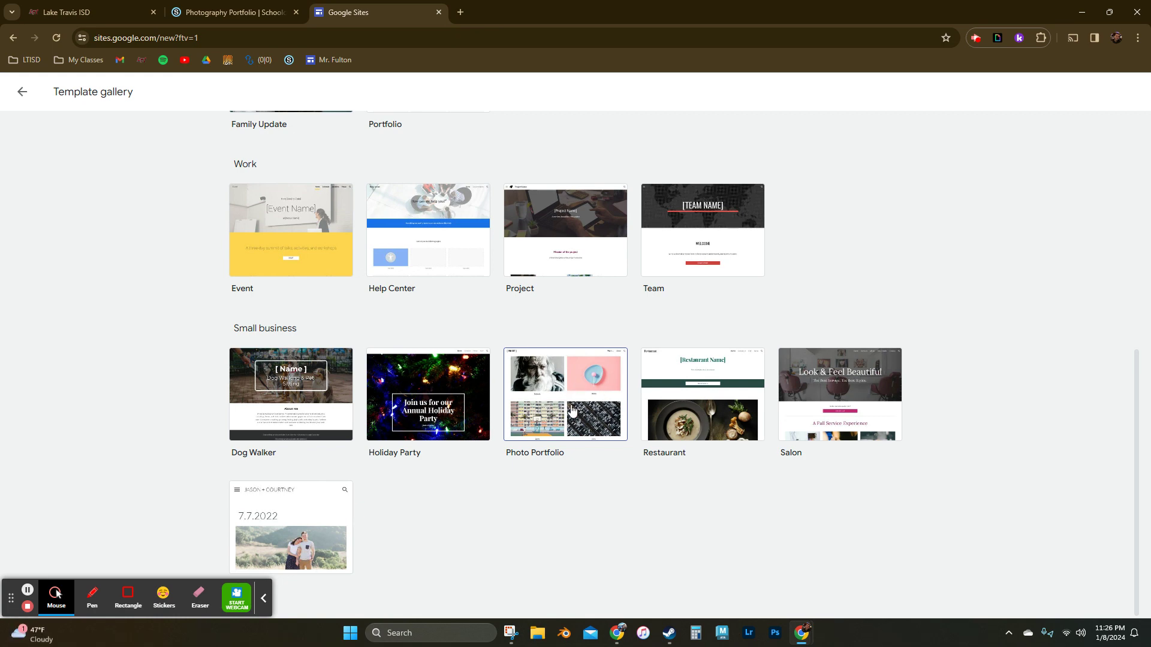
pyautogui.scroll(1, 572, 411)
pyautogui.scroll(7, 571, 411)
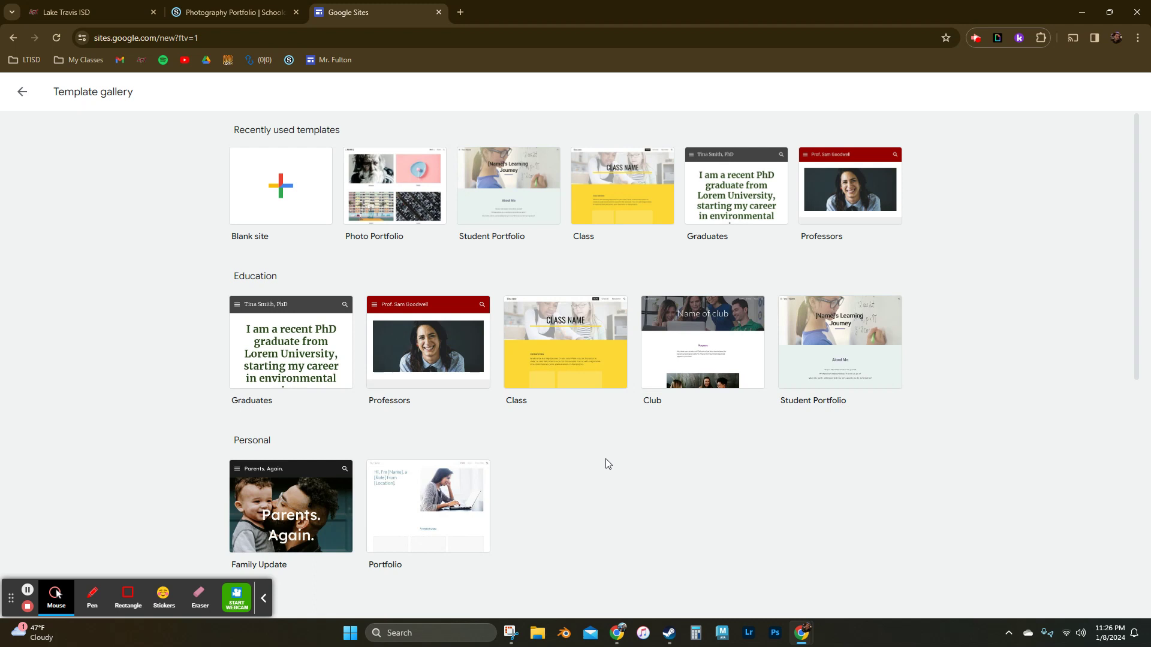
pyautogui.scroll(-7, 605, 459)
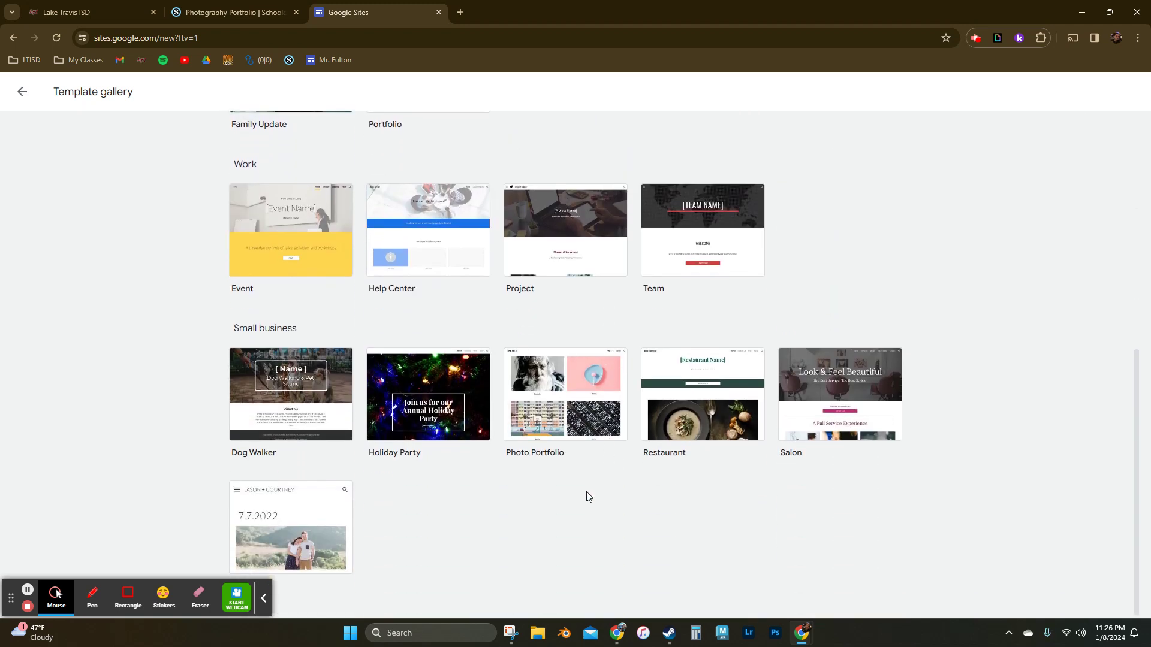
pyautogui.click(556, 410)
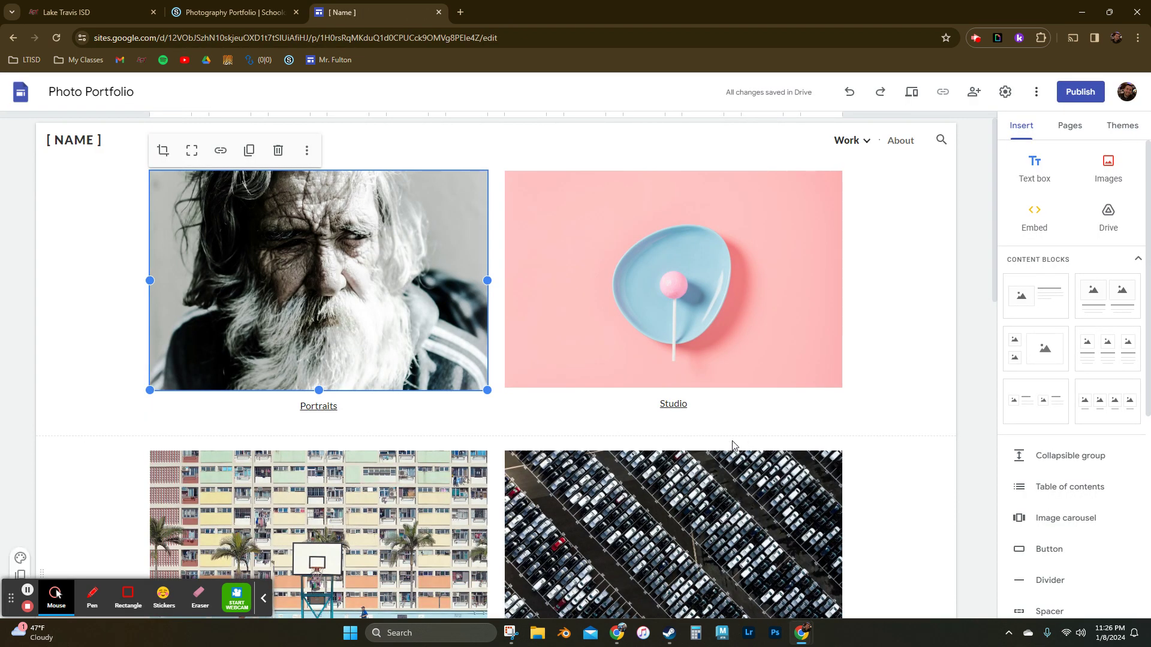
# - Rename the site document to the owner's name in possessive form followed by "Photo Portfolio"
pyautogui.click(114, 93)
pyautogui.doubleClick(117, 93)
pyautogui.tripleClick(117, 93)
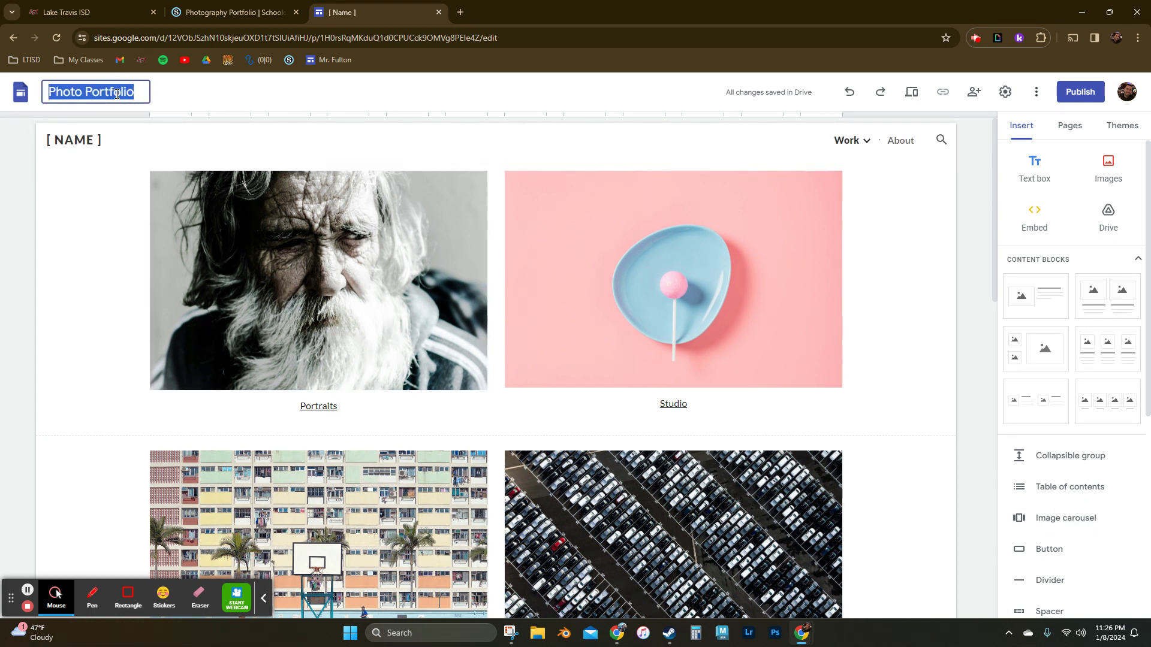
pyautogui.write("Mr. Fulton's")
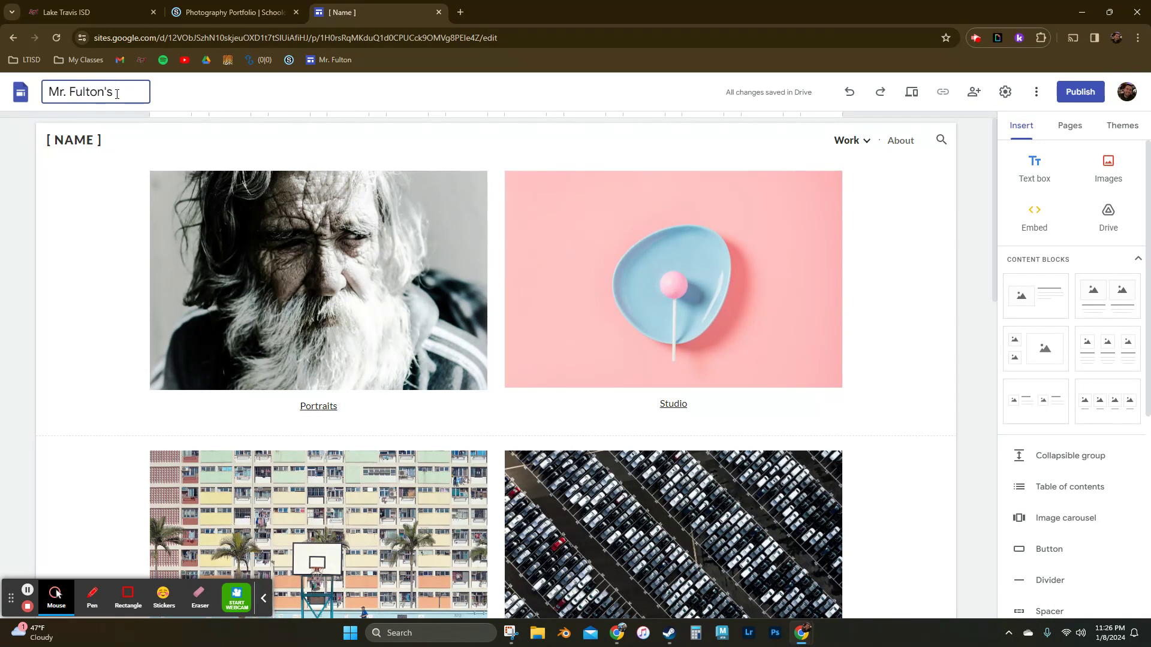
pyautogui.write(' Photo Portfolio')
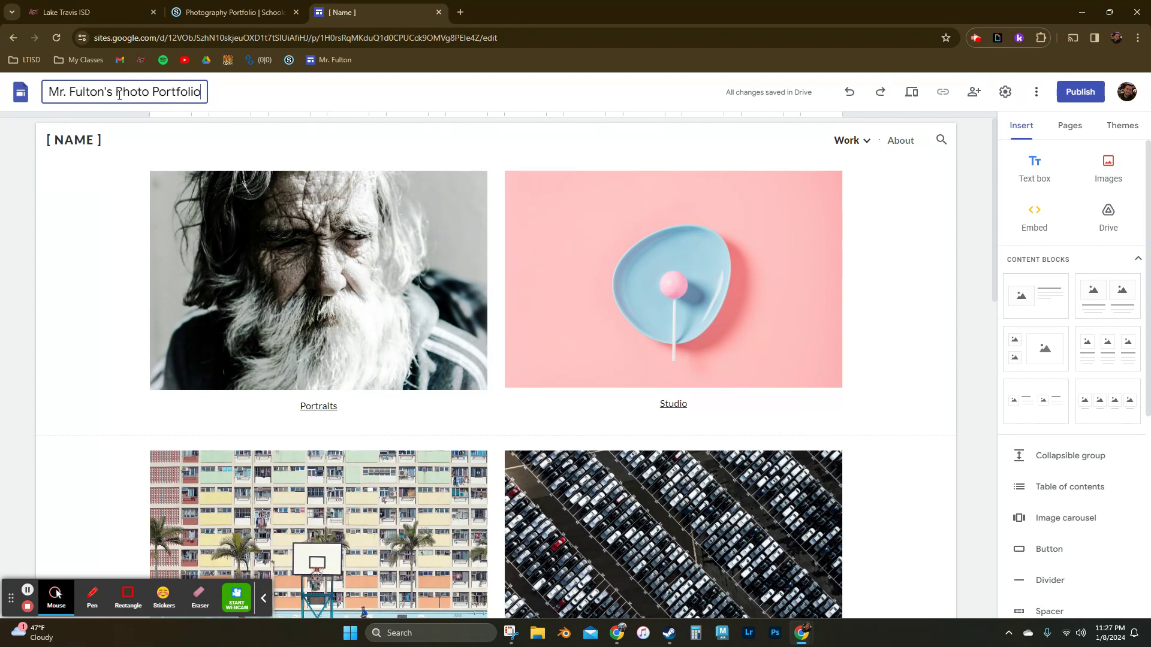
# - Replace the [ NAME ] placeholder in the site header with the owner's full name
pyautogui.click(93, 139)
pyautogui.tripleClick(105, 139)
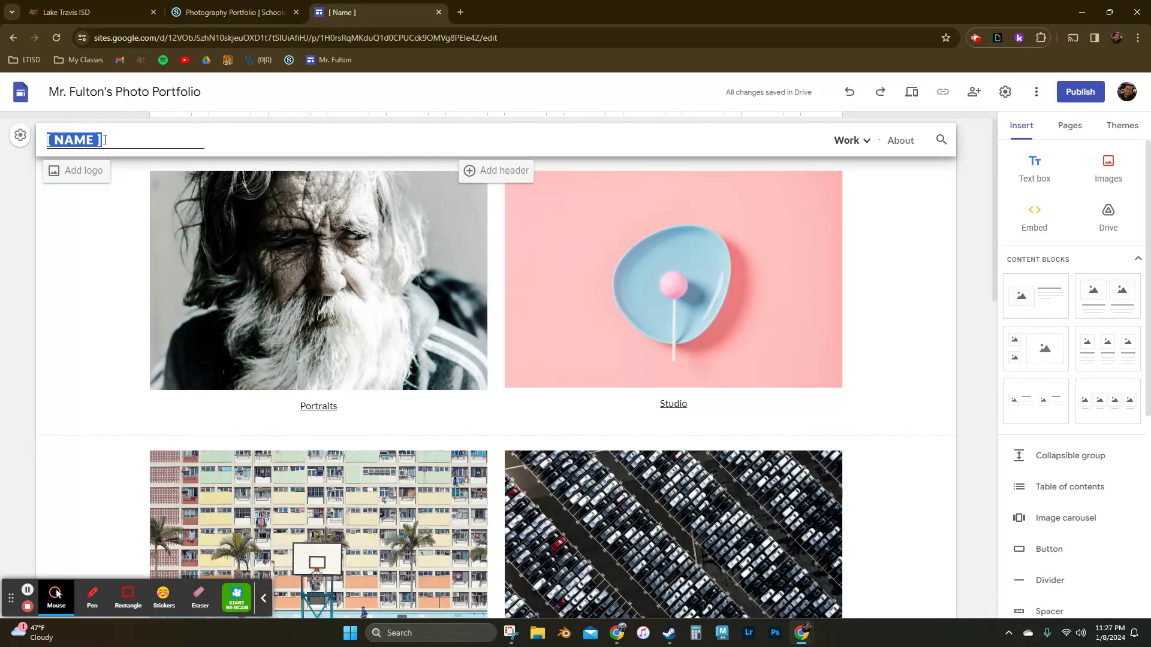
pyautogui.write('KENNETH FULTON')
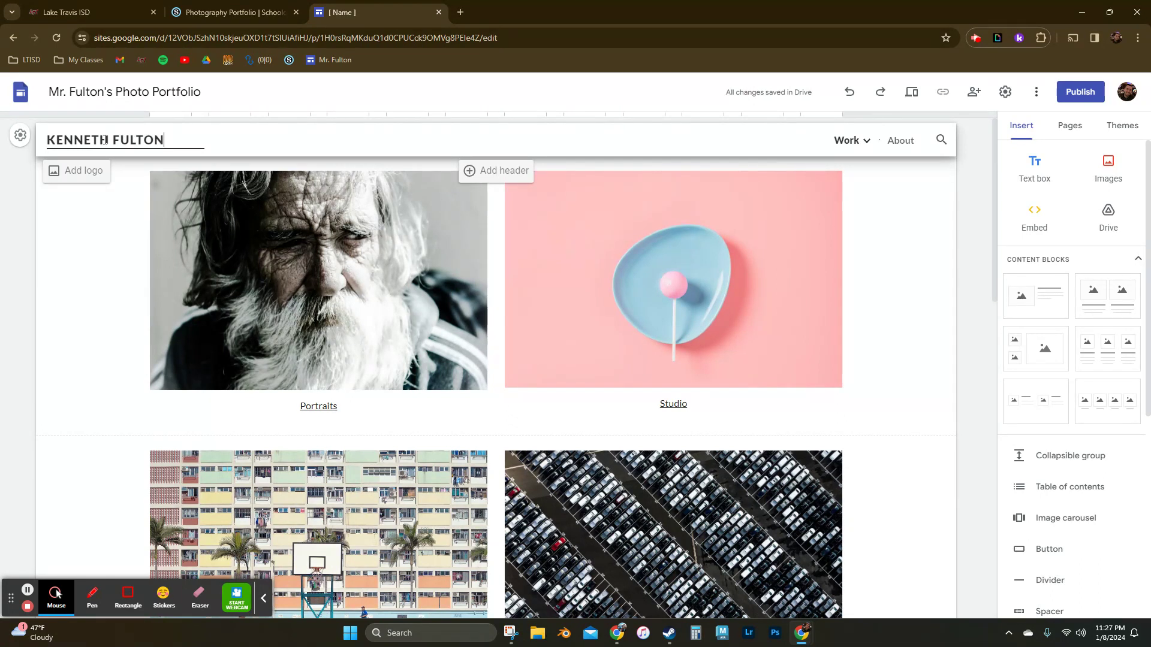
pyautogui.click(85, 265)
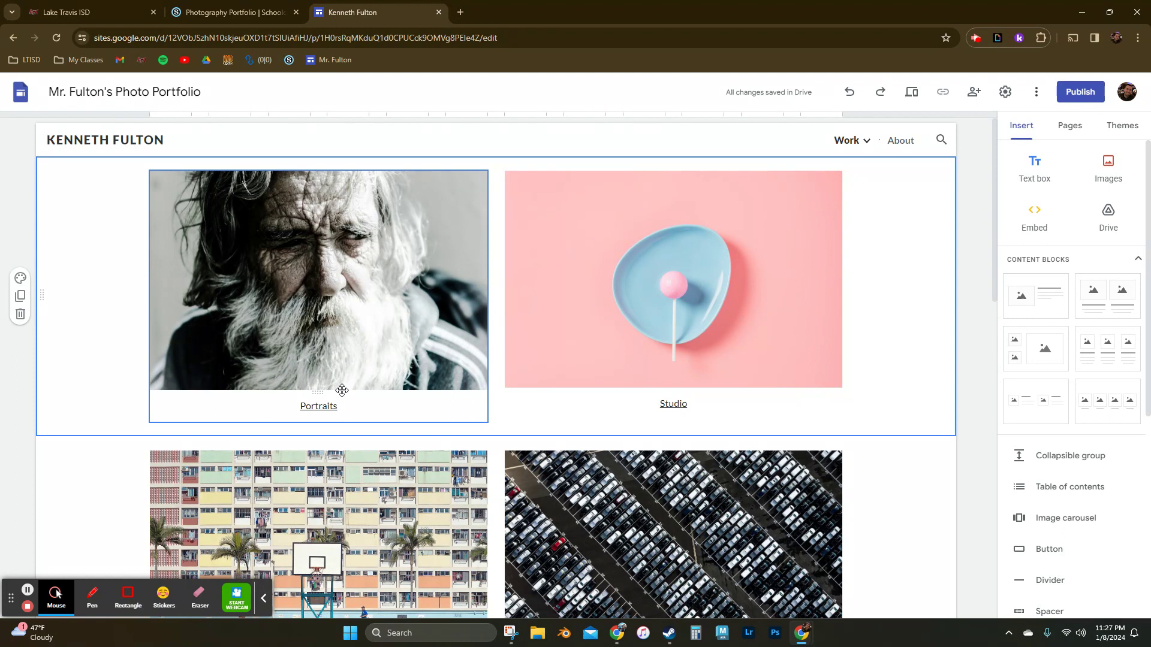
# - Replace the Portraits caption under the bearded man's photo with "26 Things #1"
pyautogui.click(687, 352)
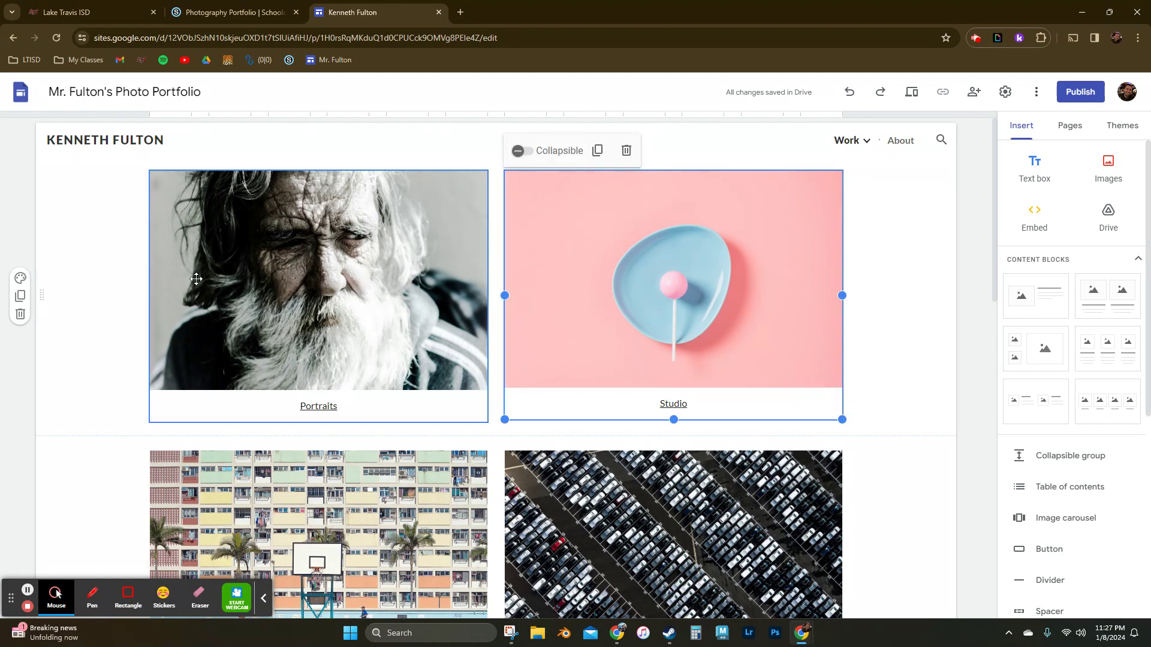
pyautogui.click(173, 278)
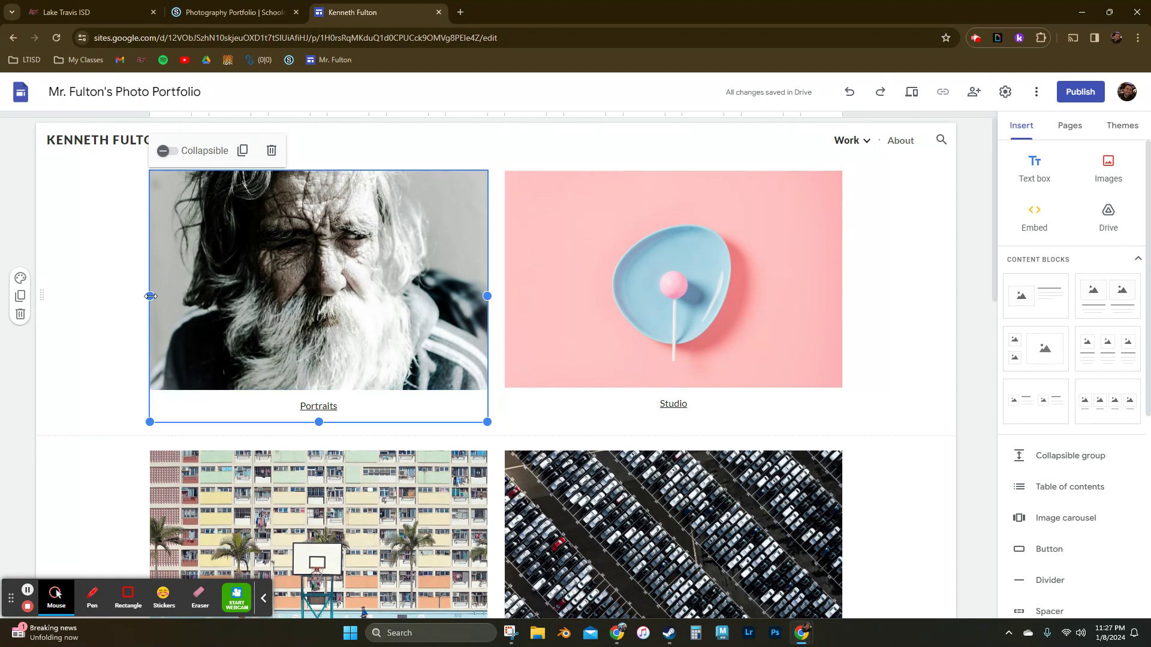
pyautogui.click(341, 407)
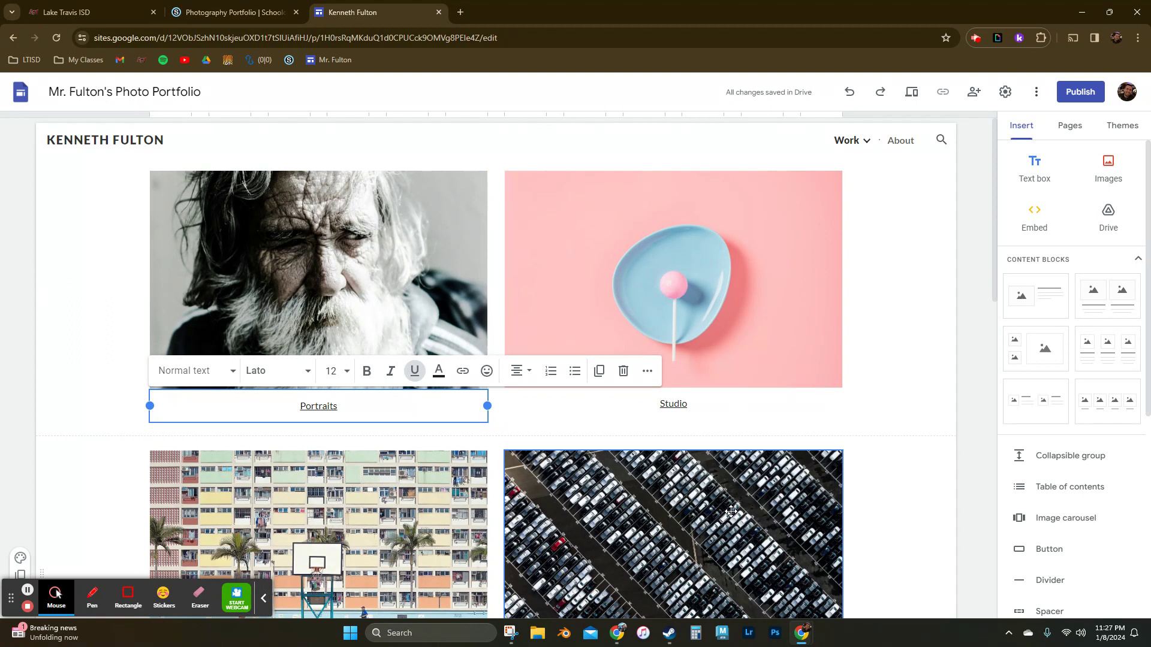
pyautogui.doubleClick(344, 407)
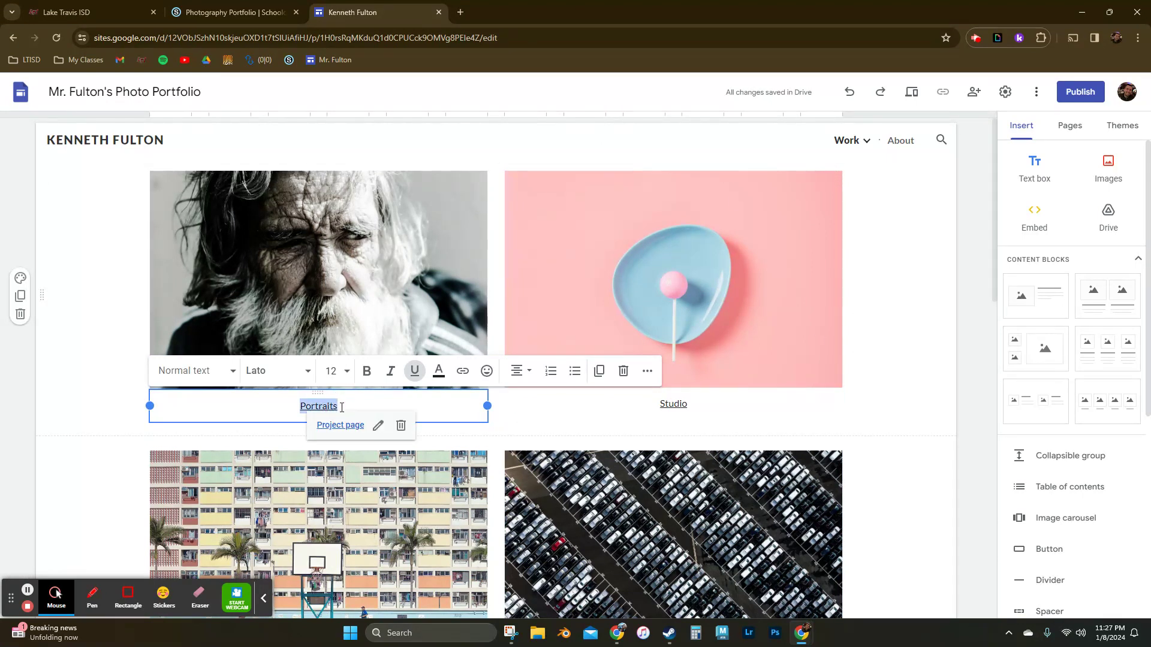
pyautogui.write('26 Things')
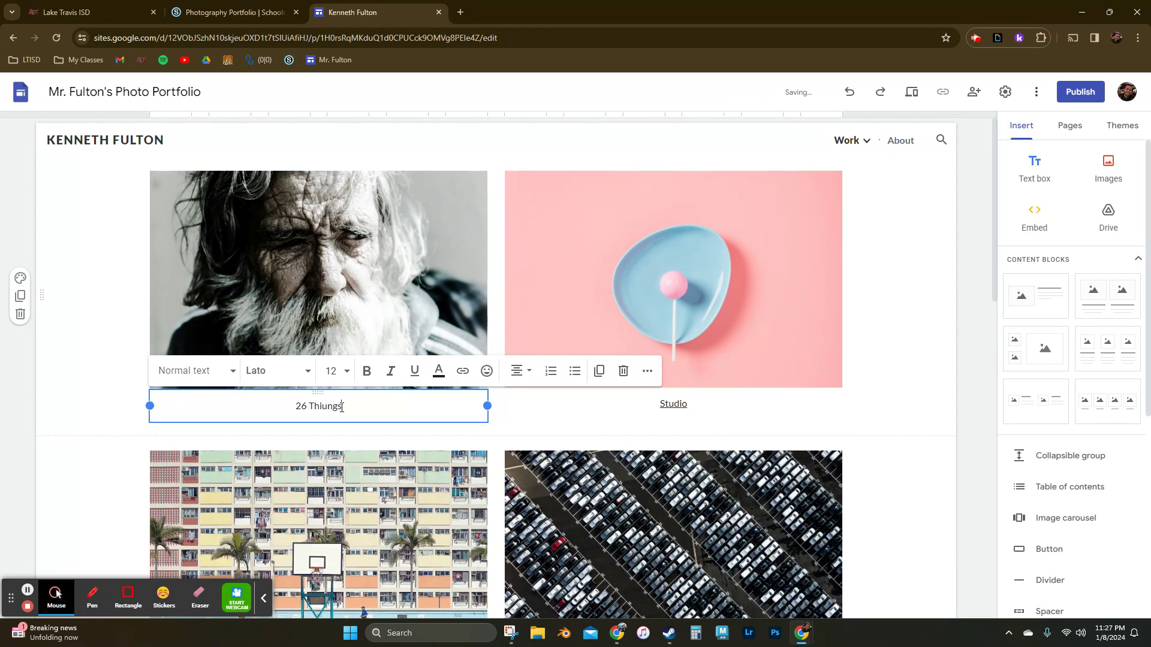
pyautogui.press('BackSpace')
pyautogui.press('BackSpace')
pyautogui.press('BackSpace')
pyautogui.write('ngs #1')
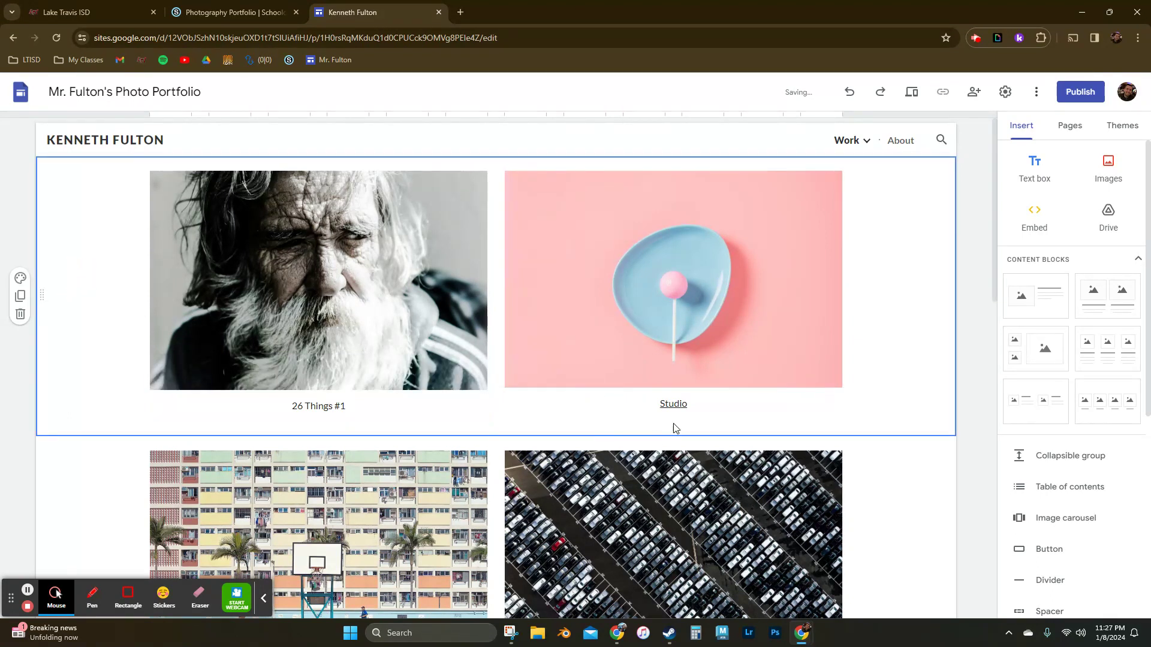
# - Replace the Studio caption under the lollipop photo with "Elements & Principles"
pyautogui.click(686, 405)
pyautogui.doubleClick(686, 405)
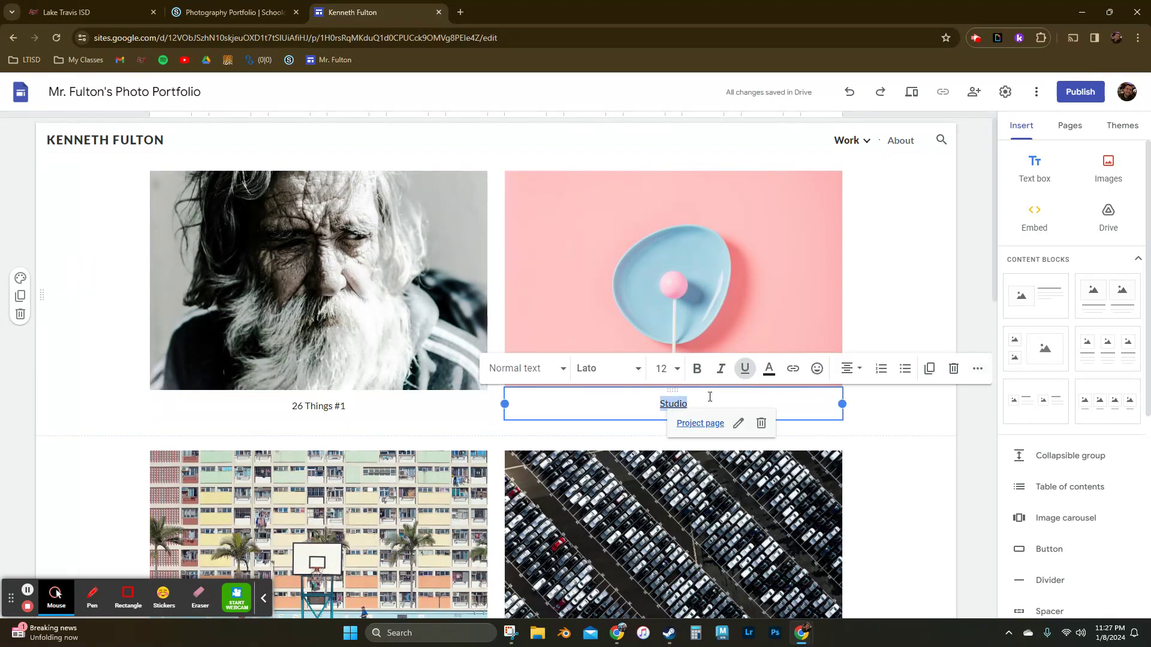
pyautogui.write('Elem')
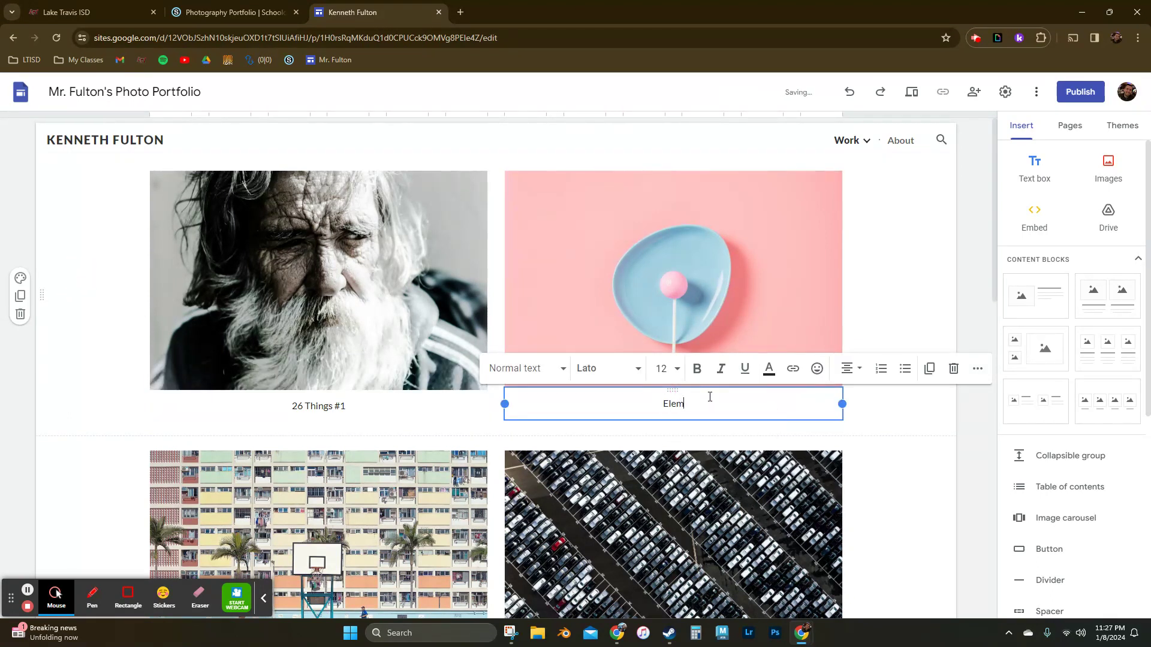
pyautogui.write('ents & Prin')
pyautogui.write('iples')
pyautogui.click(920, 293)
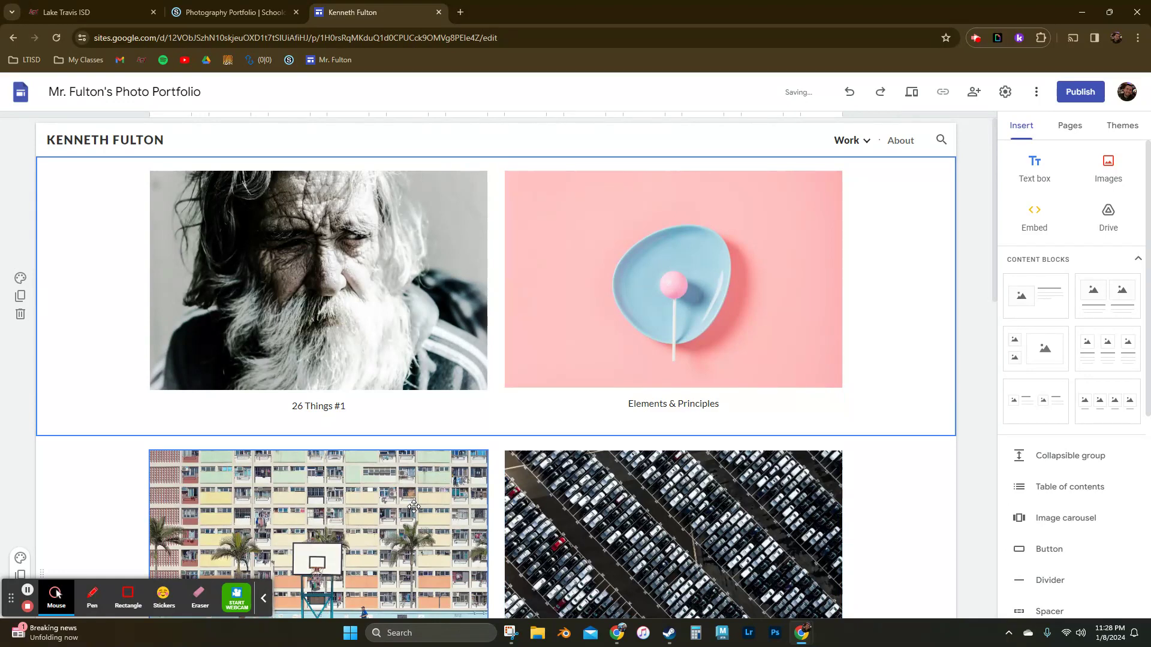
# - Replace the Sports caption under the basketball court photo with "Elements of Composition"
pyautogui.scroll(-5, 411, 506)
pyautogui.click(345, 385)
pyautogui.doubleClick(345, 386)
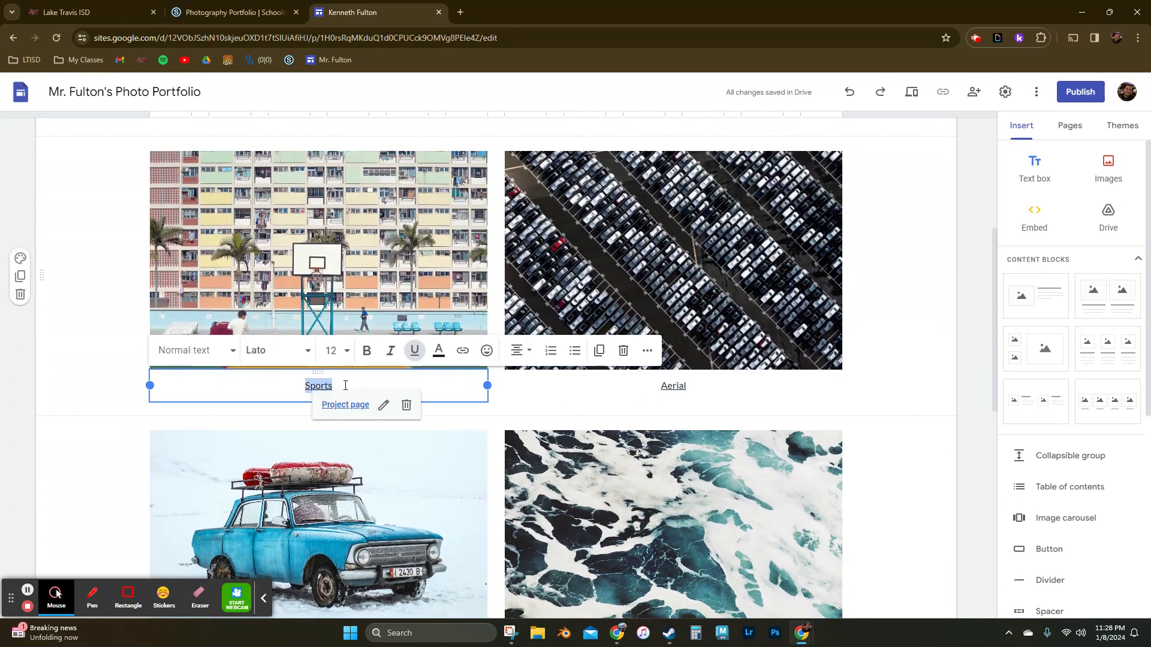
pyautogui.write('Elements of Composition')
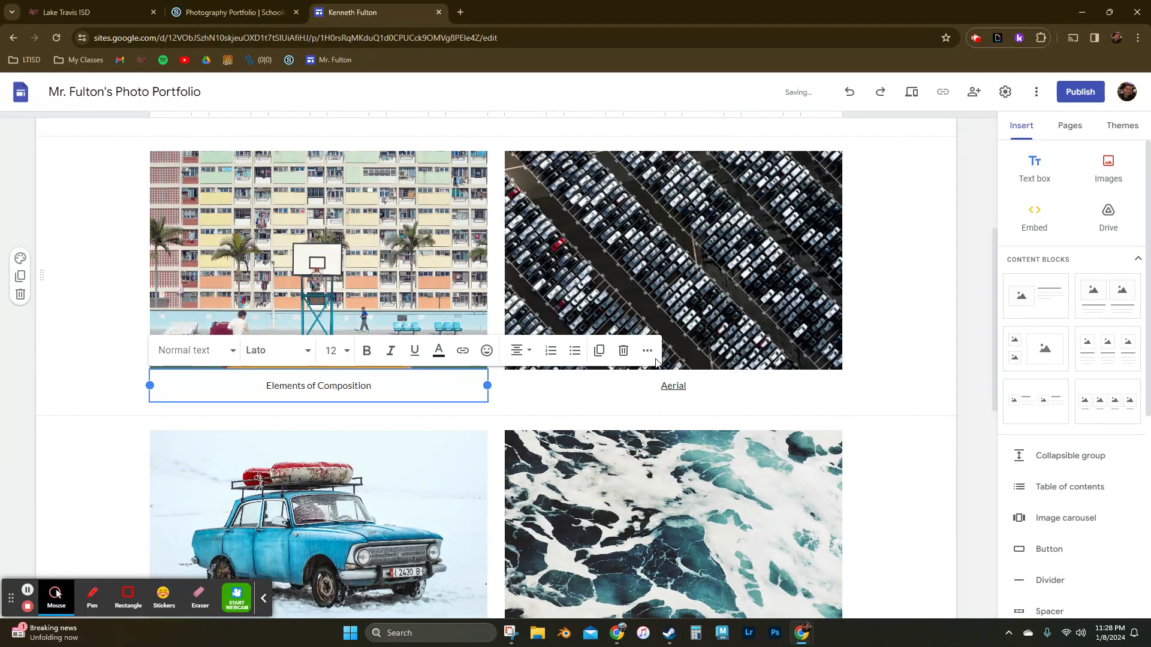
# - Replace the Aerial caption under the parking lot photo with "Shutter Speed"
pyautogui.doubleClick(696, 388)
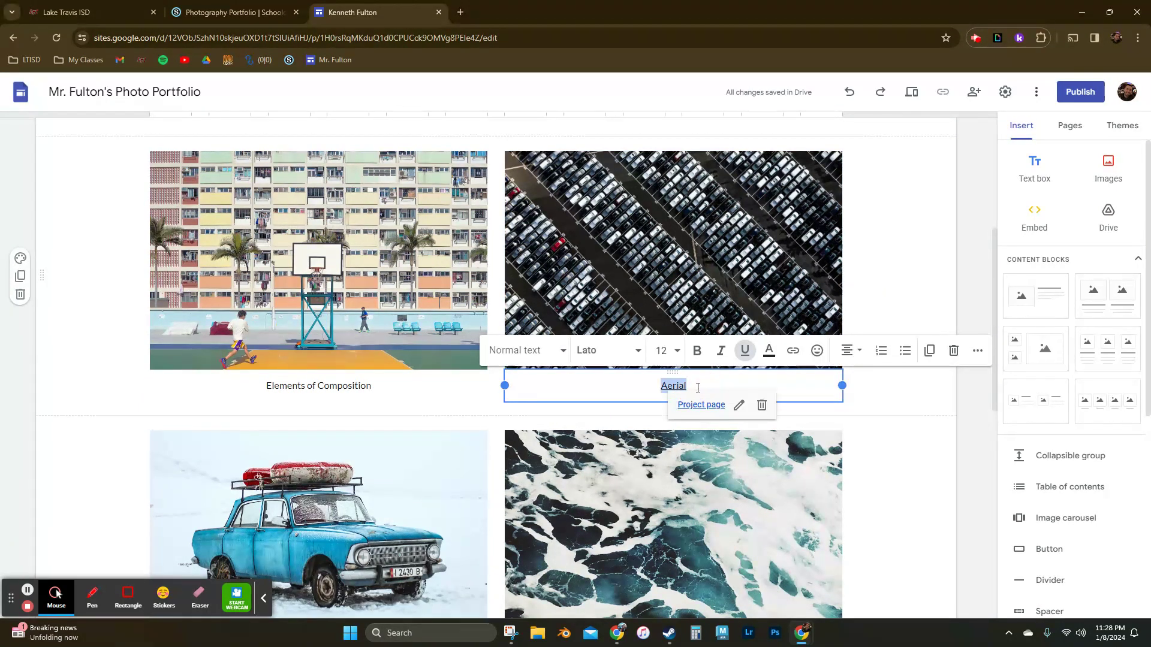
pyautogui.write('Shutter S')
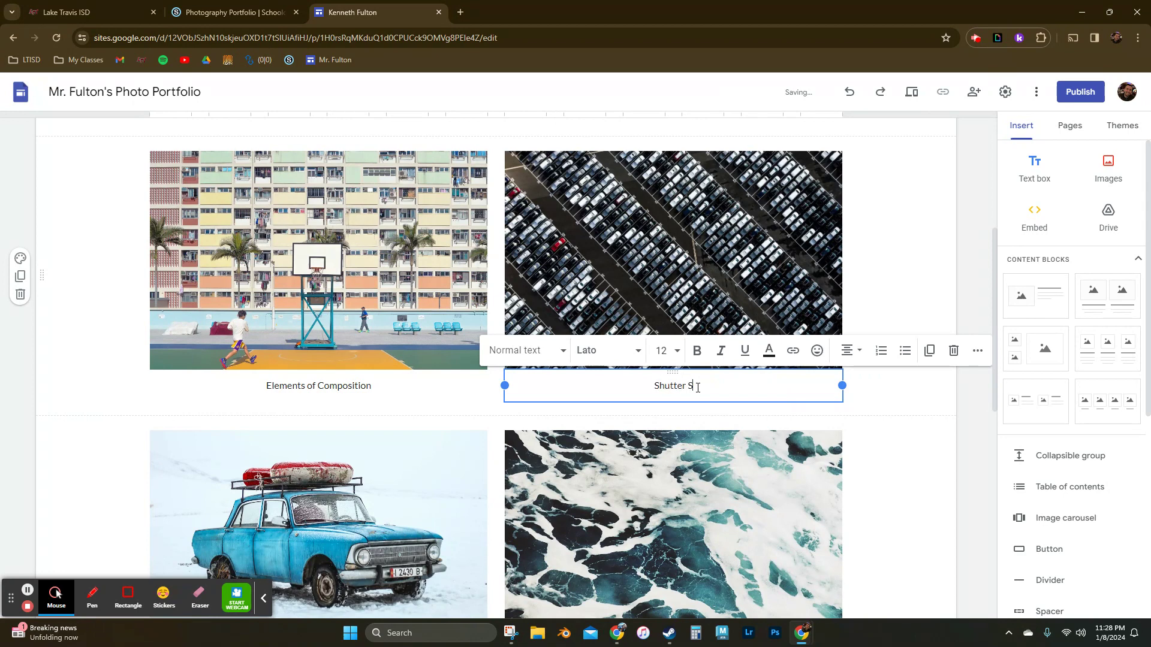
pyautogui.write('peed')
# - Replace the Winter caption under the blue car photo with "26 Things #2 (Aaron Siskand)"
pyautogui.scroll(-3, 697, 387)
pyautogui.doubleClick(334, 485)
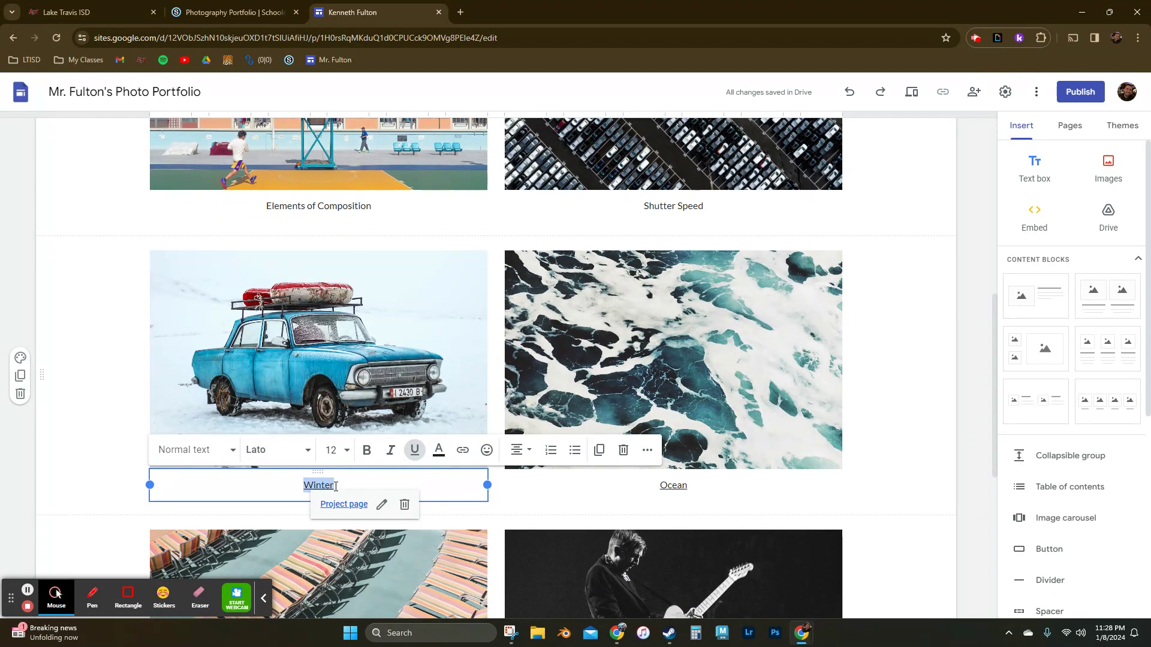
pyautogui.write('26 Things')
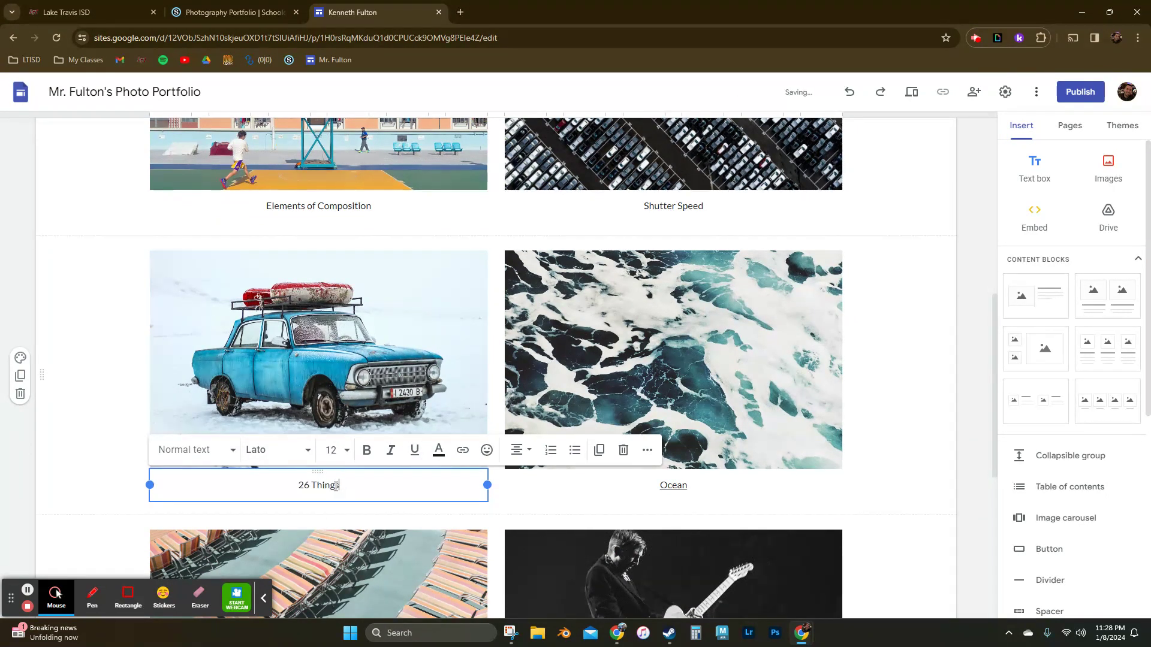
pyautogui.write(' #2 (Aaron Siskand)')
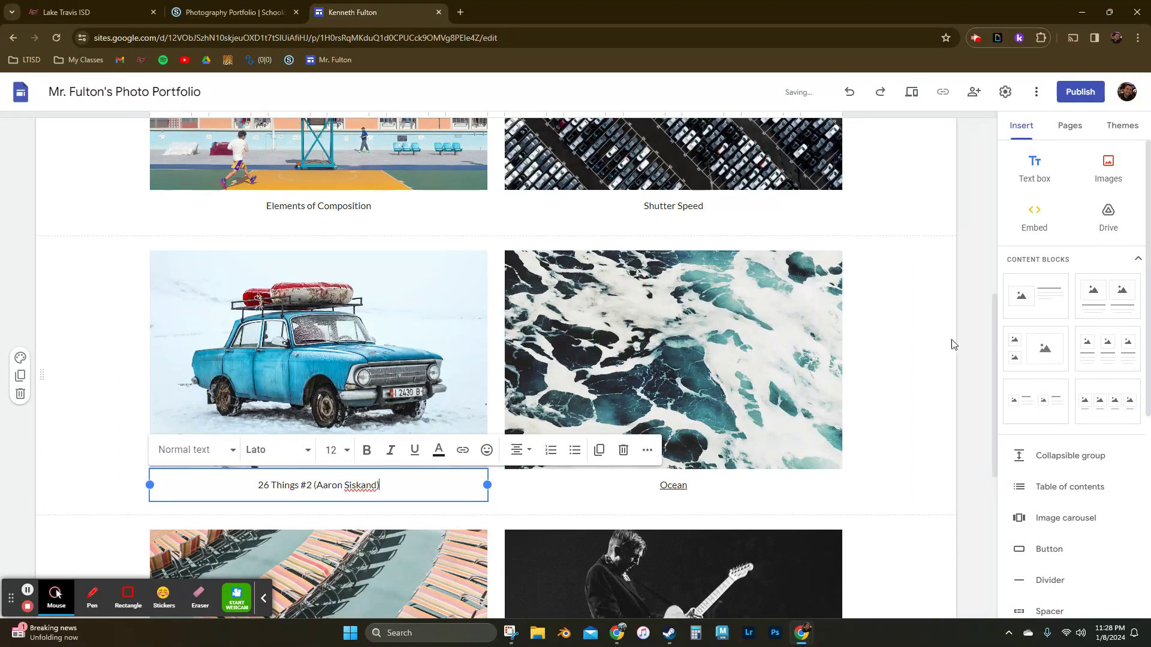
# - Replace the Ocean caption under the waves photo with "Personal Works"
pyautogui.click(700, 490)
pyautogui.doubleClick(700, 490)
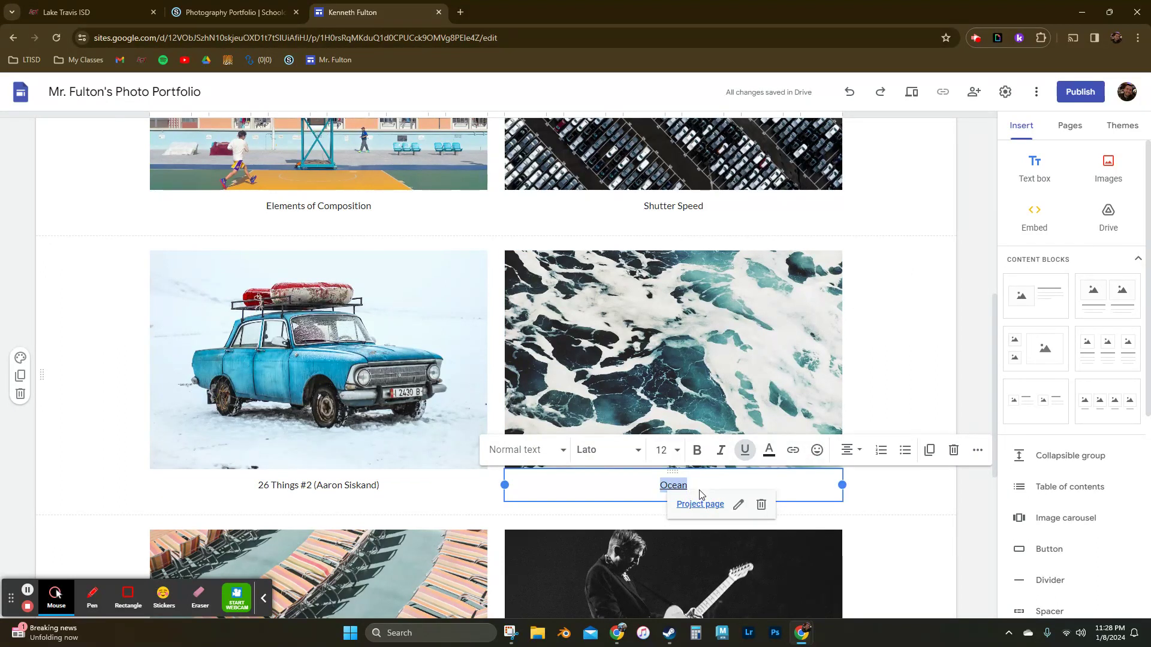
pyautogui.write('Per')
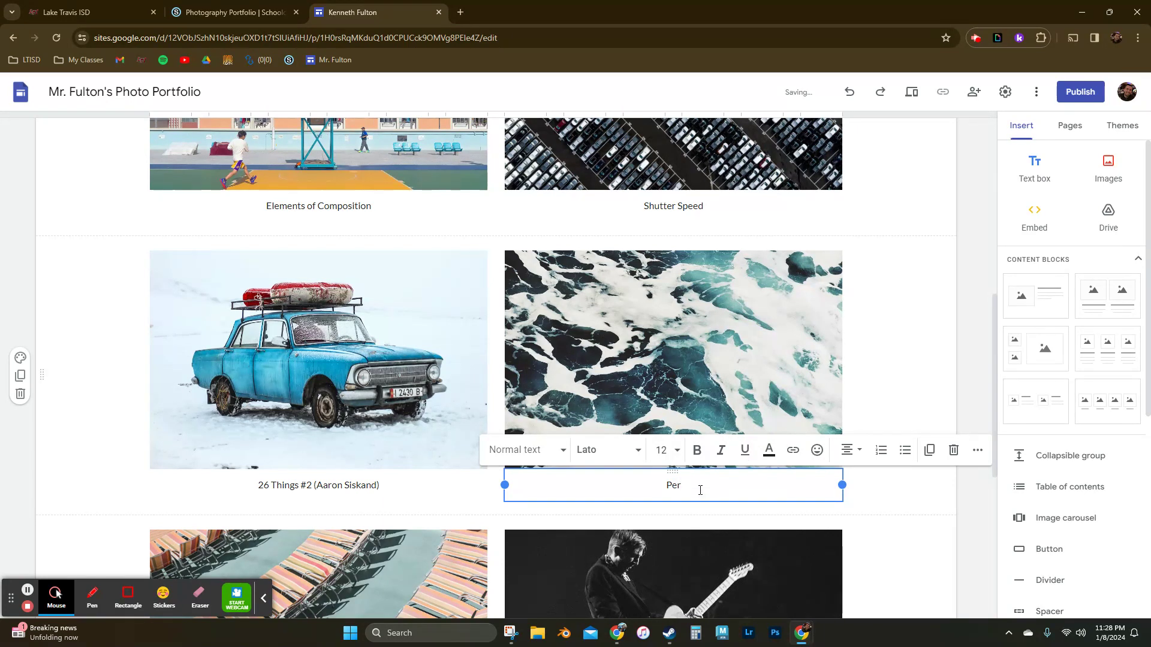
pyautogui.write('sonal Works')
pyautogui.click(867, 366)
# - Delete the unused Shadows and Concerts photo tiles from the last gallery row
pyautogui.scroll(-4, 868, 364)
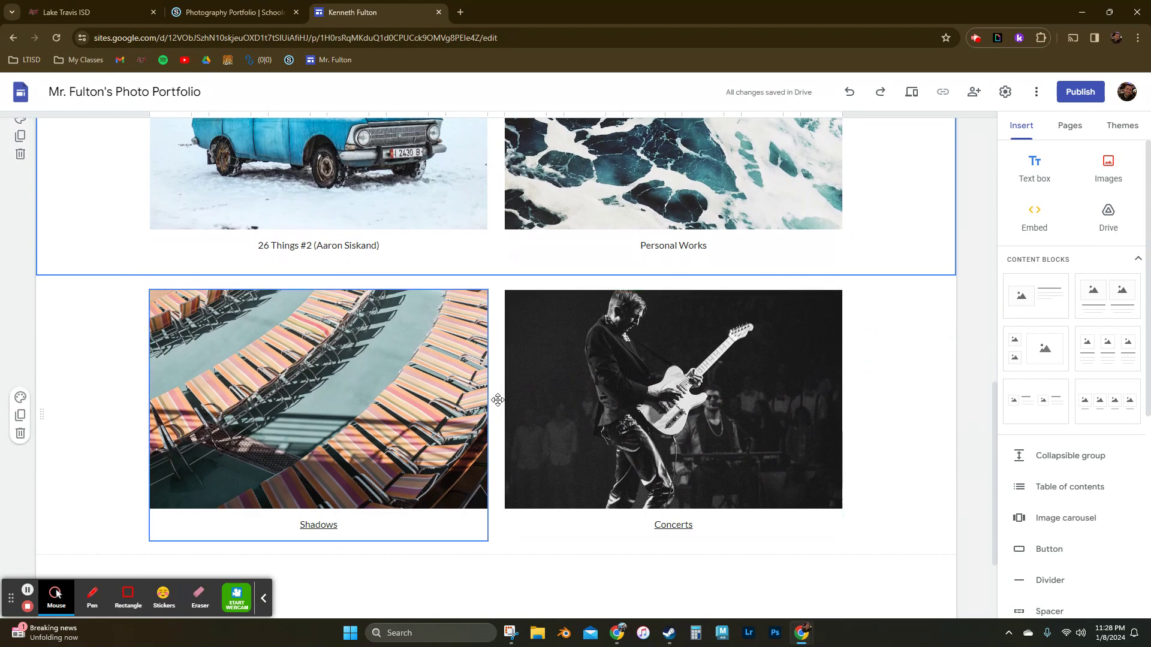
pyautogui.click(464, 442)
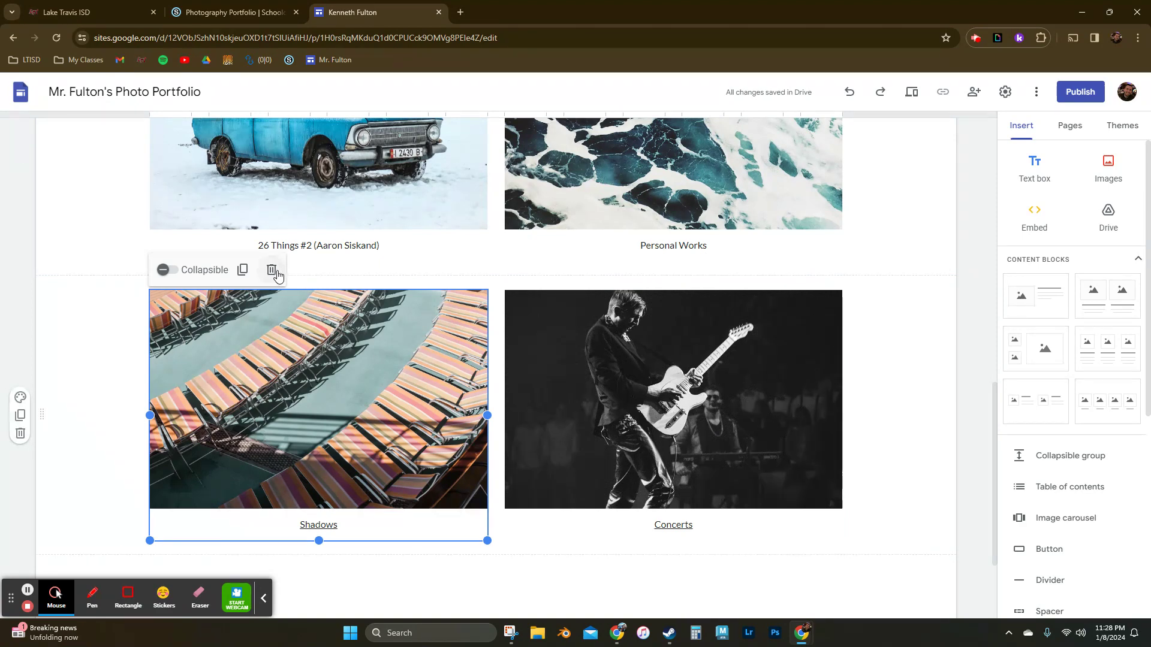
pyautogui.click(271, 271)
pyautogui.click(702, 381)
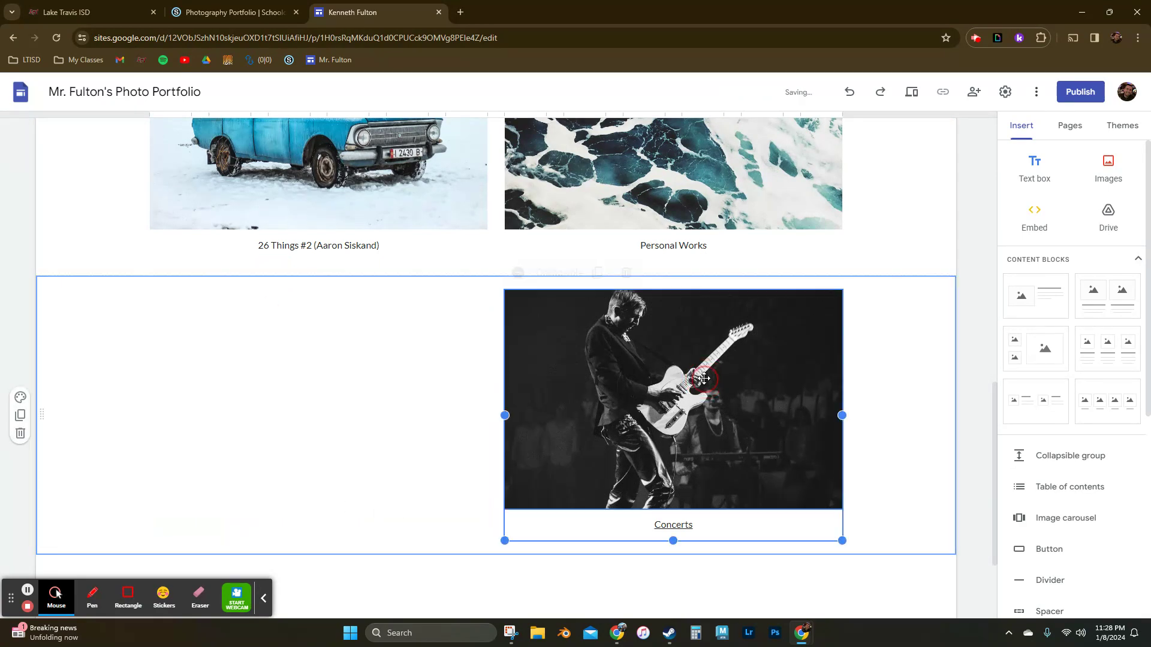
pyautogui.click(637, 280)
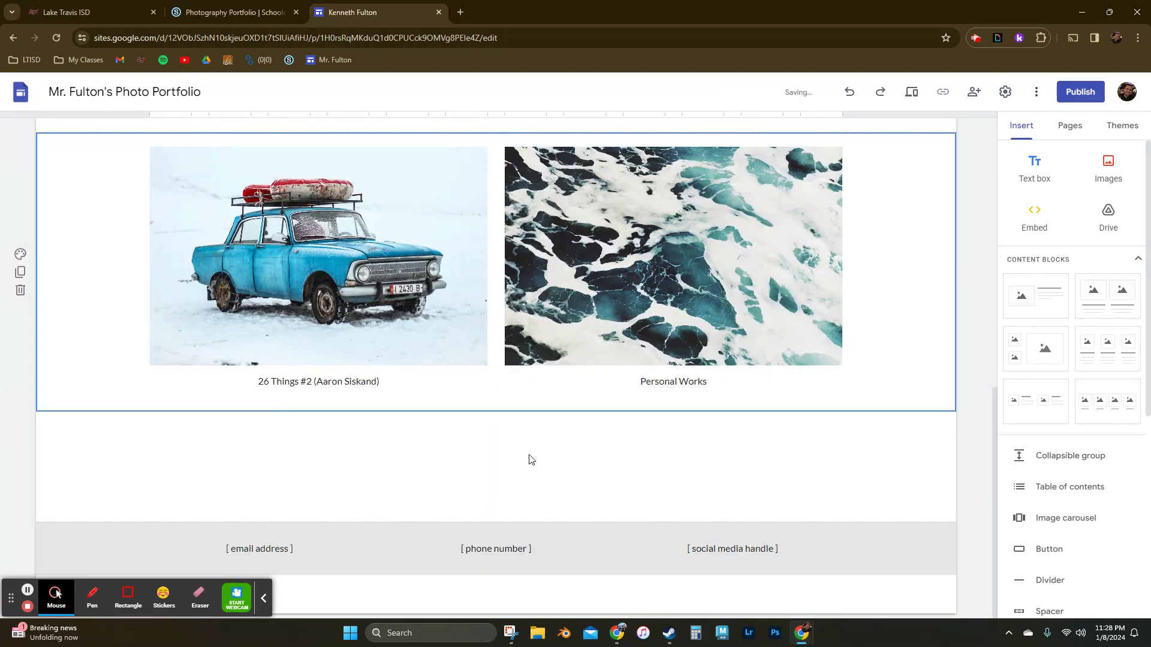
pyautogui.scroll(10, 529, 459)
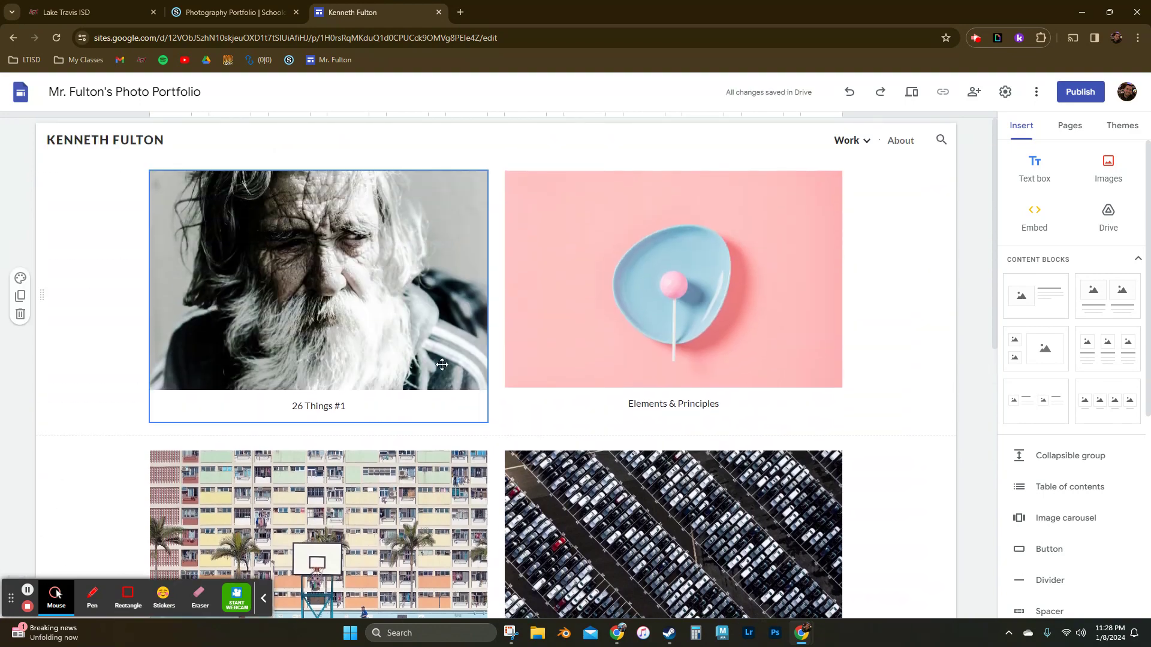
pyautogui.scroll(-9, 658, 503)
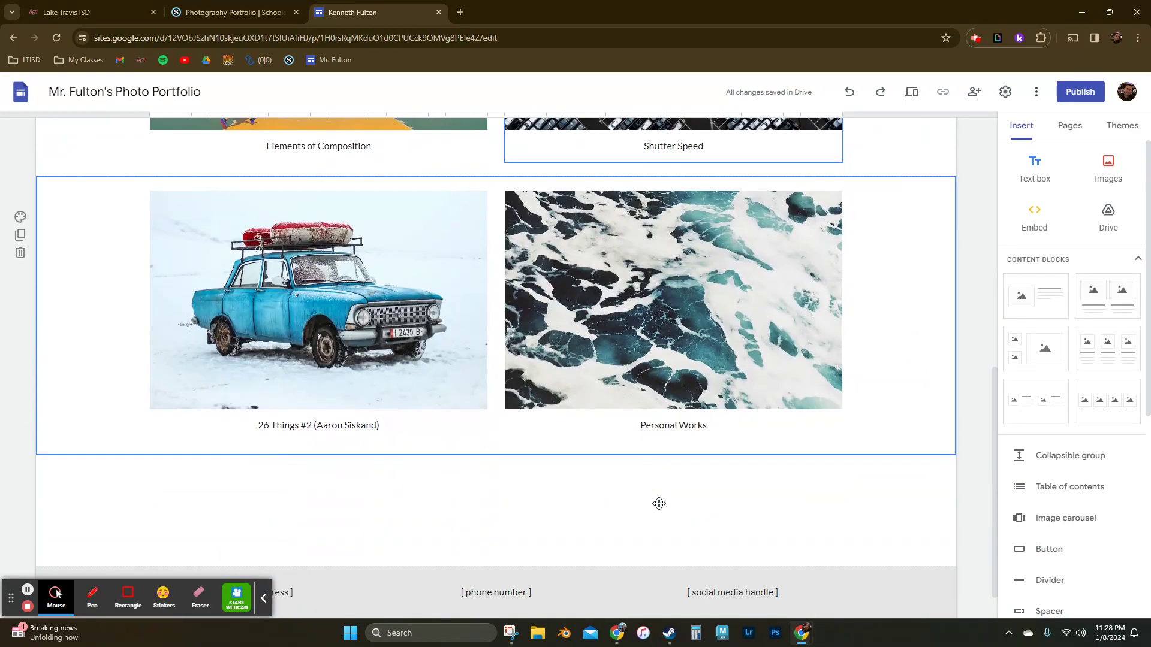
pyautogui.scroll(8, 658, 503)
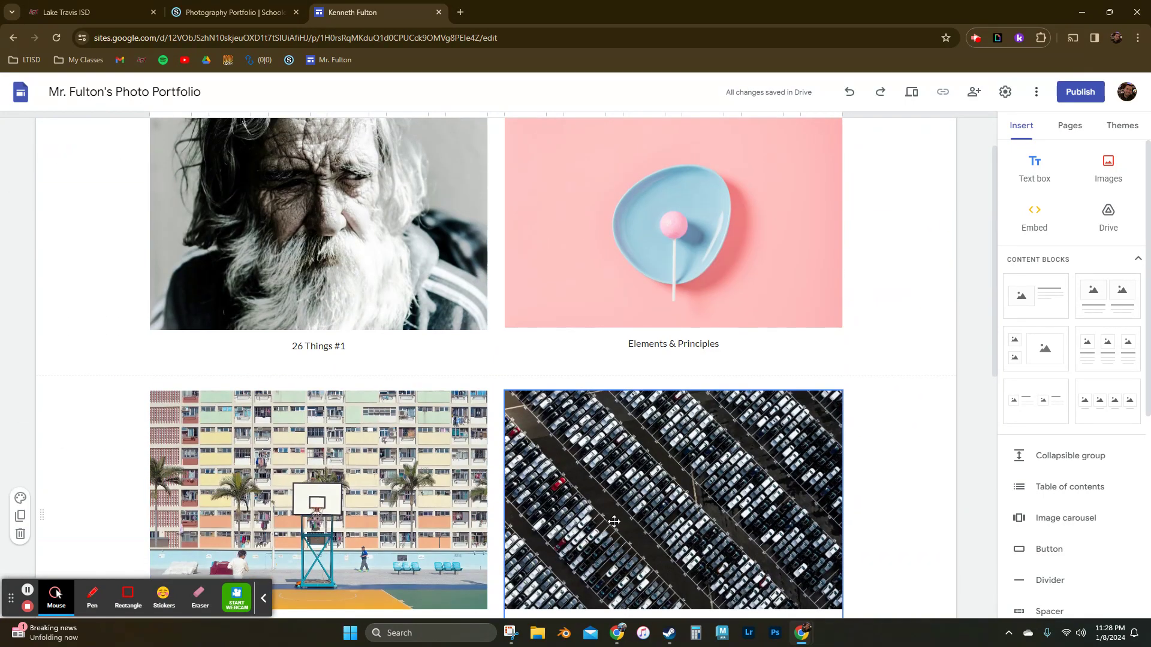
pyautogui.scroll(1, 653, 433)
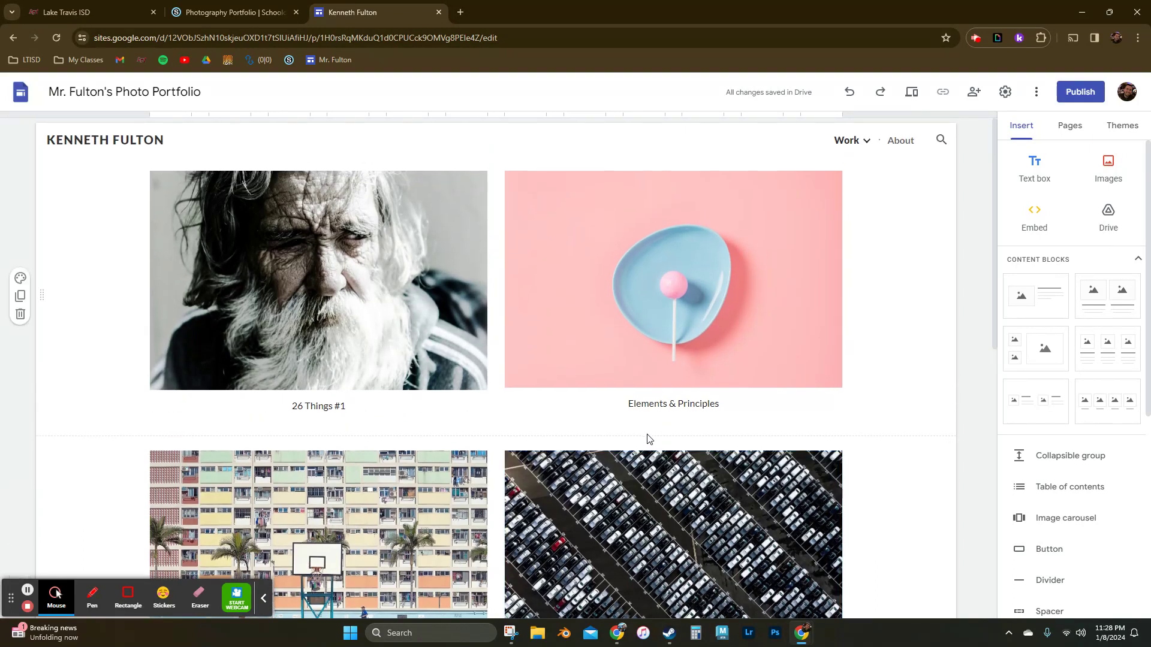
pyautogui.click(333, 289)
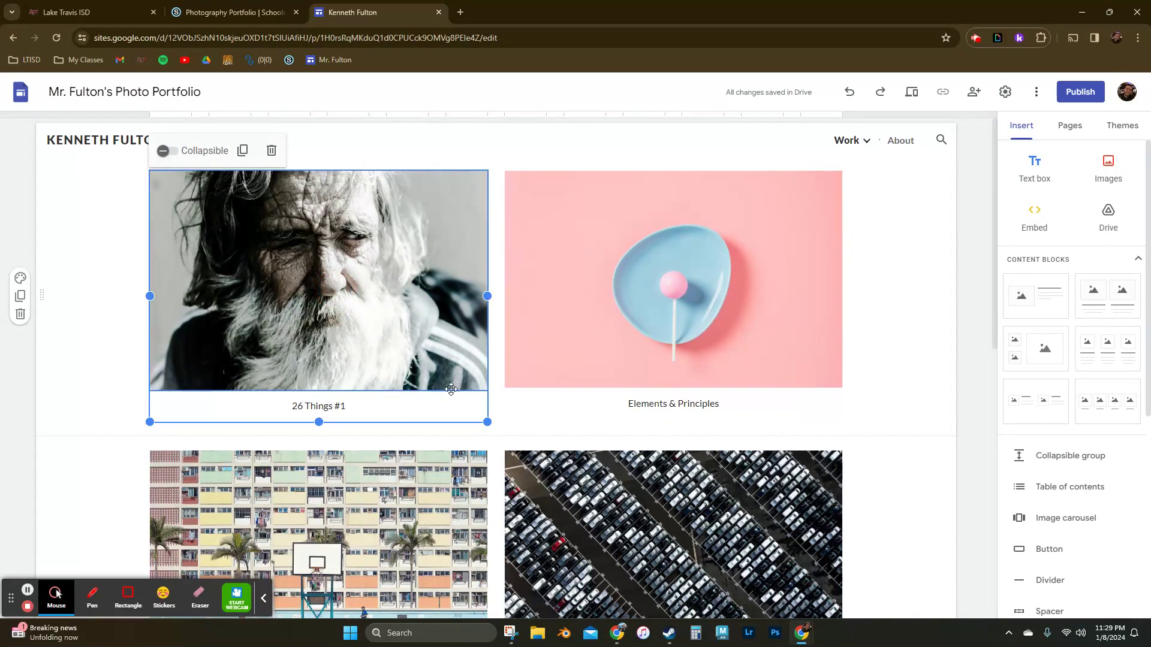
pyautogui.click(341, 304)
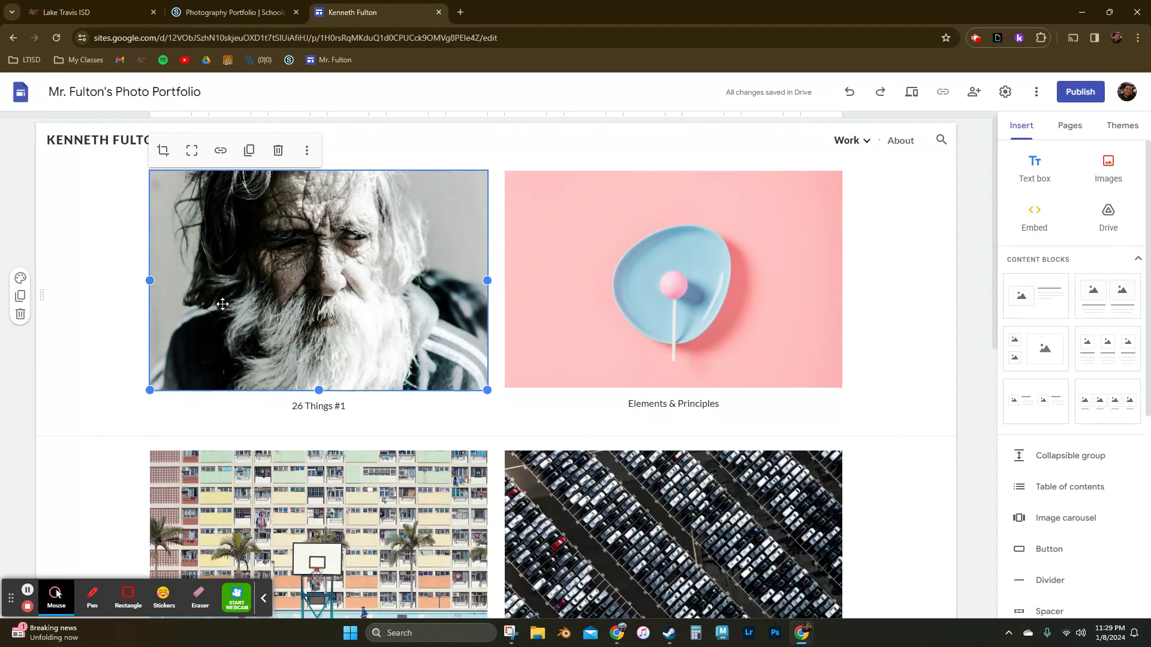
pyautogui.click(76, 296)
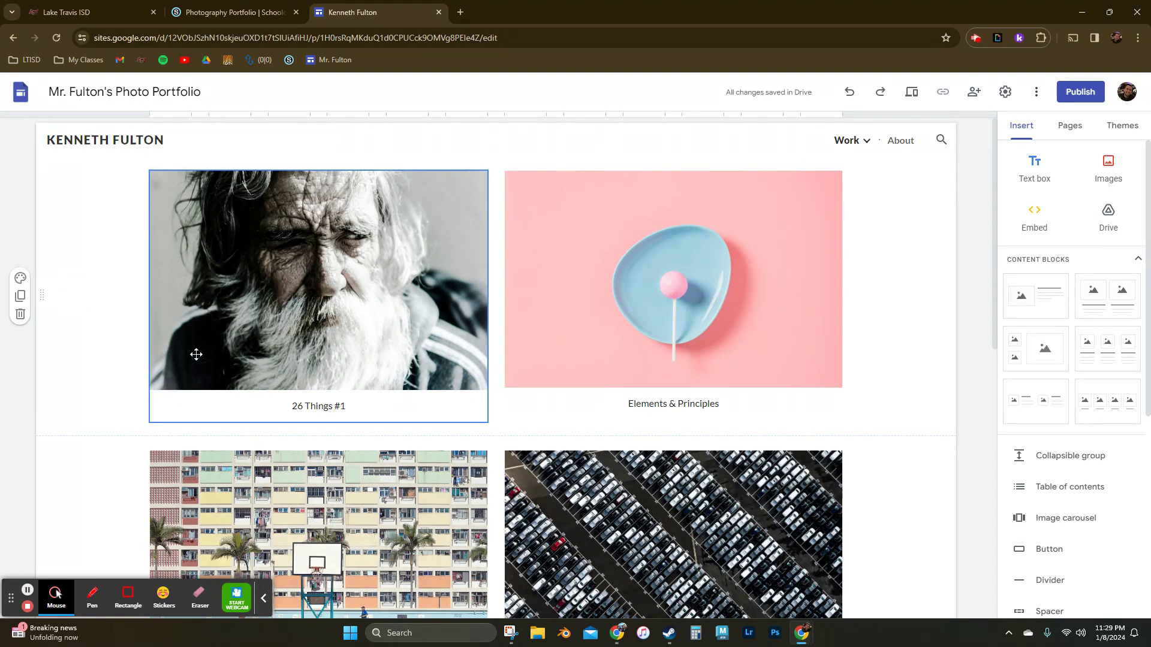
# - Try to replace the bearded man photo above the 26 Things #1 caption with DSC_0137 from the Downloads folder
pyautogui.click(300, 264)
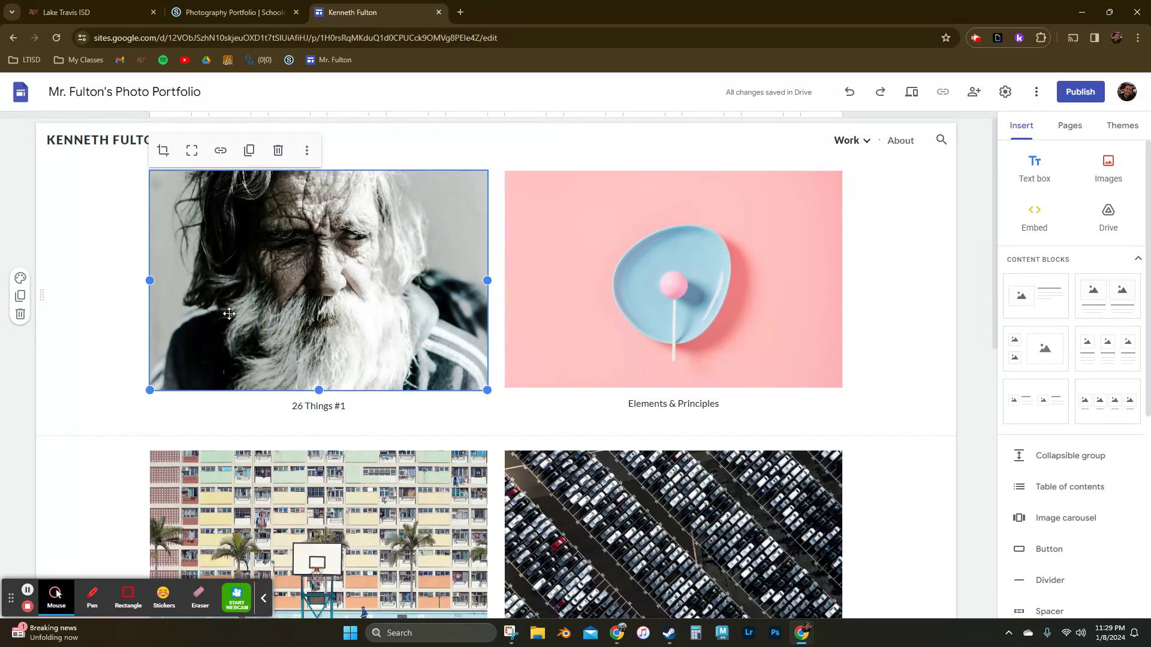
pyautogui.click(306, 153)
pyautogui.moveTo(322, 188)
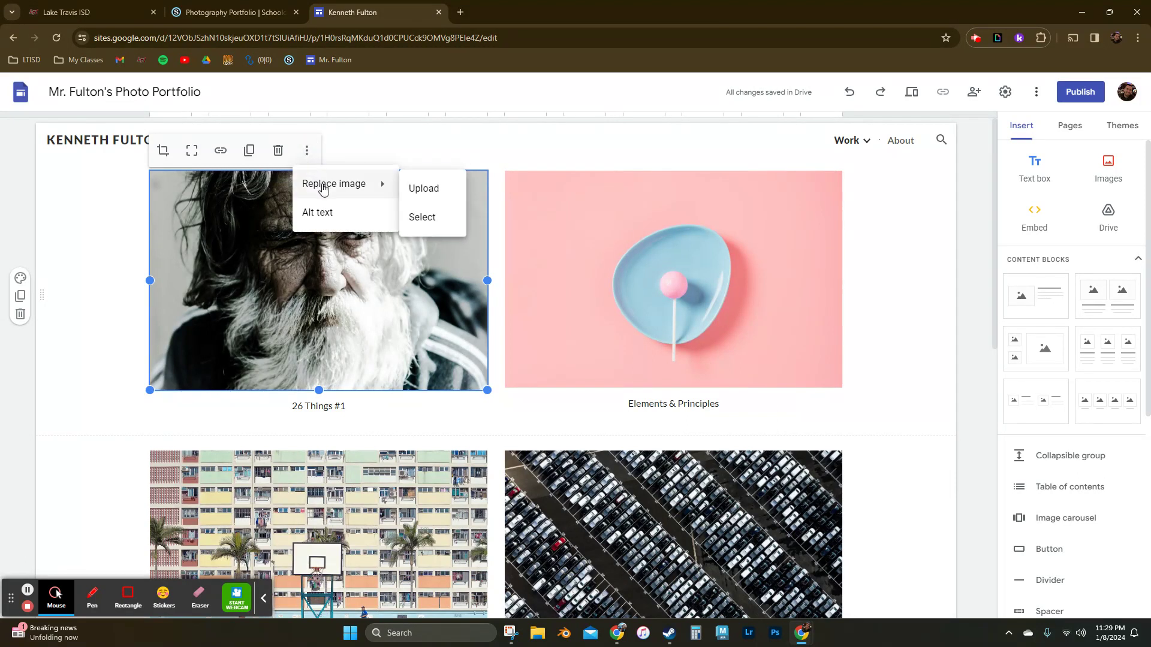
pyautogui.click(424, 189)
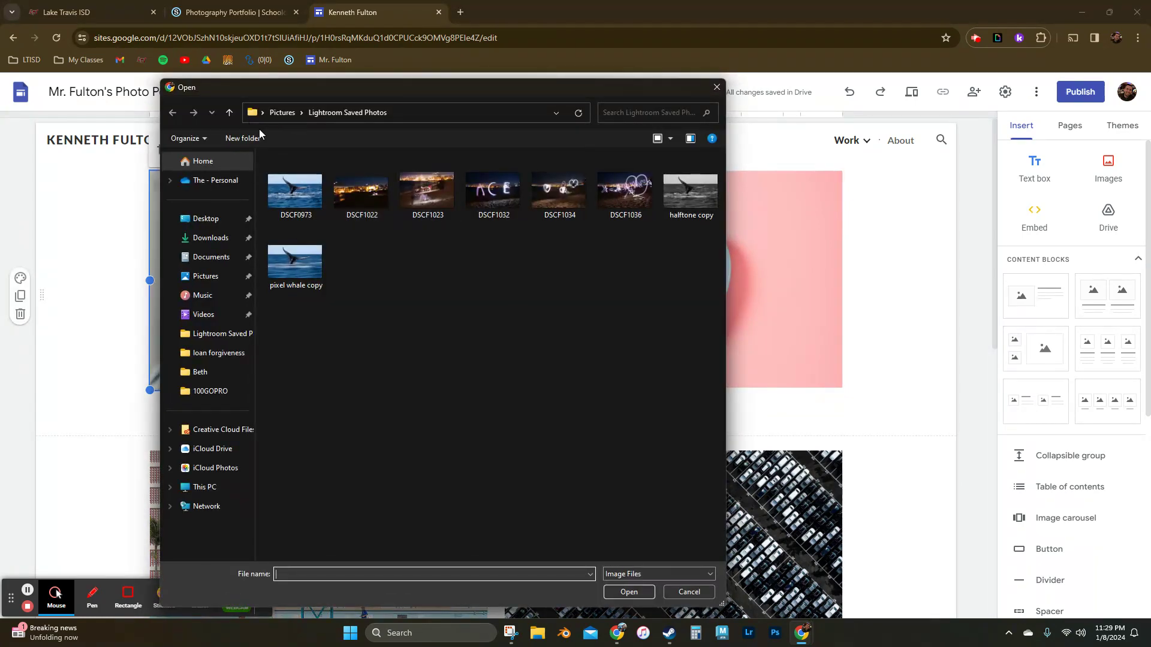
pyautogui.click(207, 239)
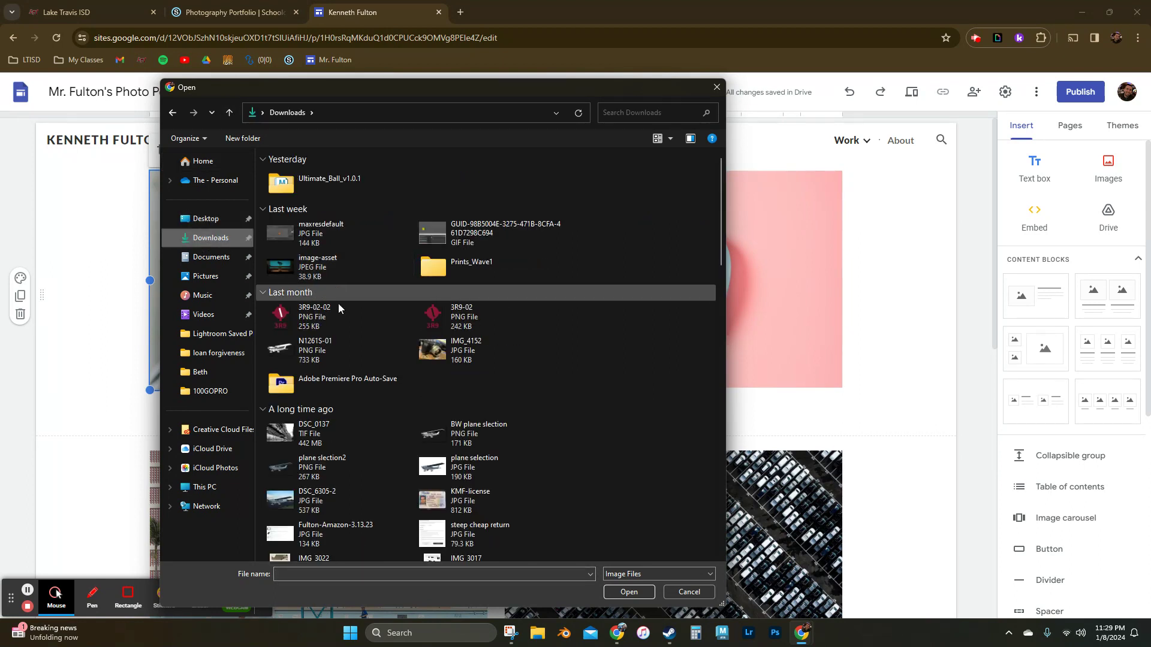
pyautogui.scroll(-3, 375, 306)
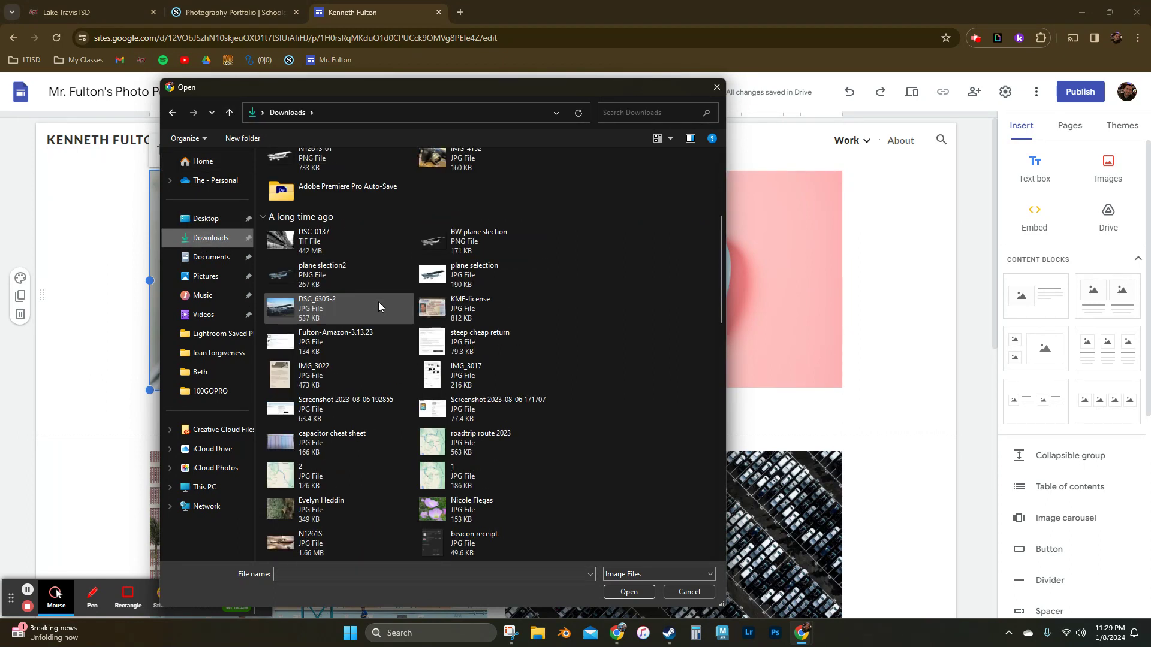
pyautogui.click(298, 247)
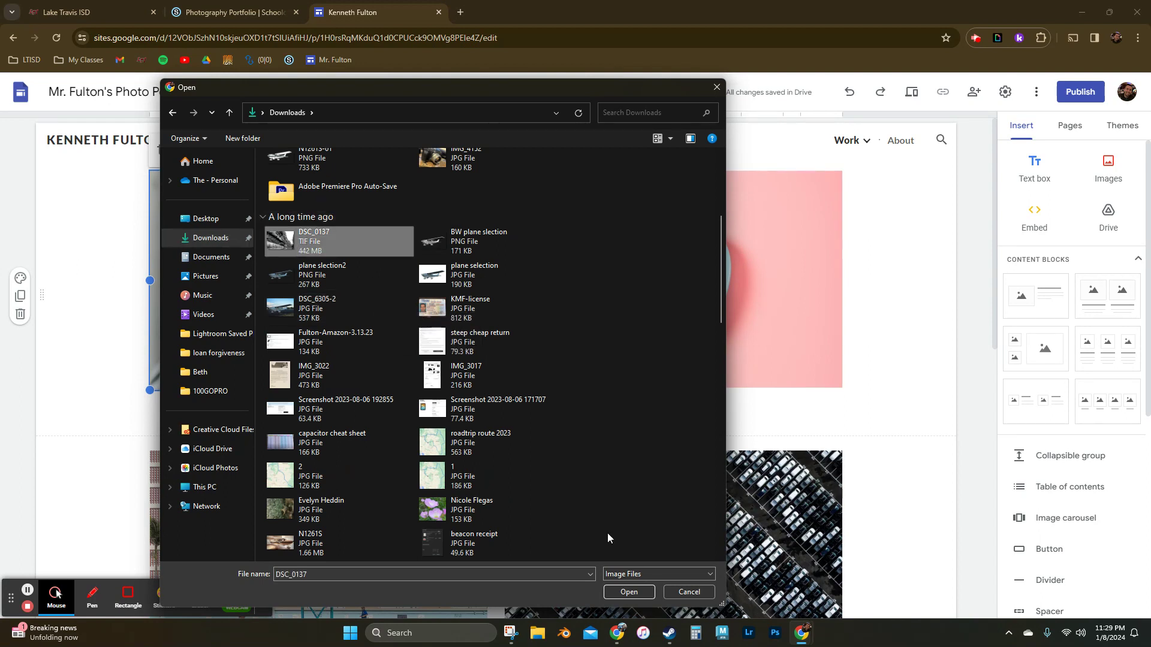
pyautogui.click(629, 592)
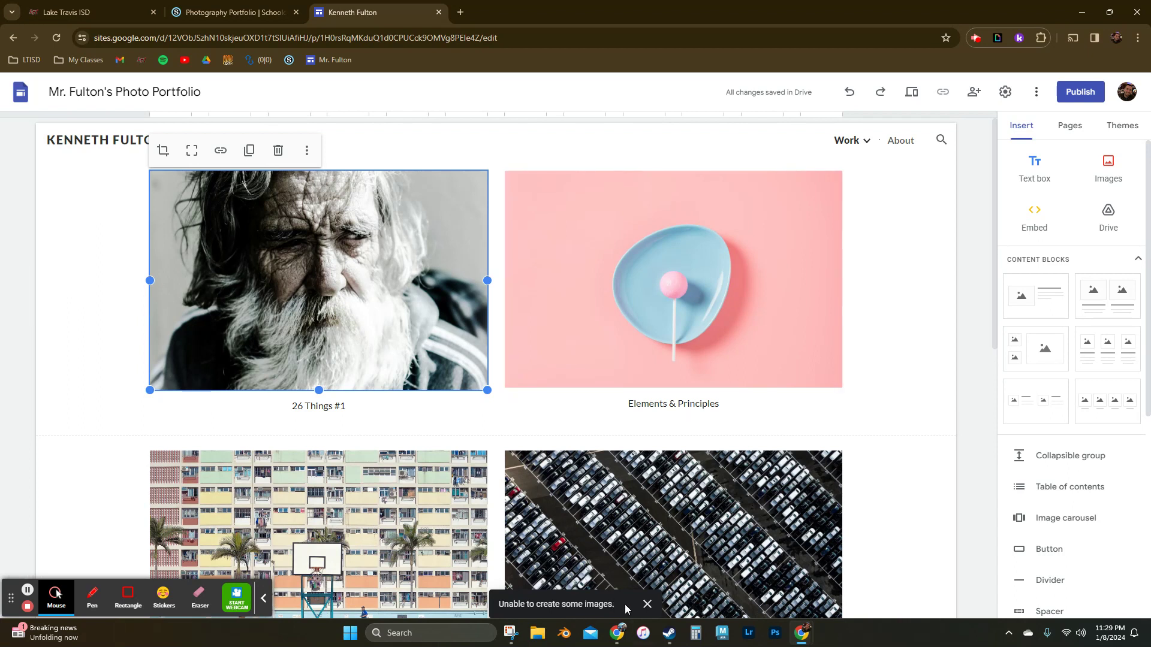
# - Start another image upload to replace the bearded man photo and look through the Downloads folder for a suitable picture
pyautogui.click(307, 150)
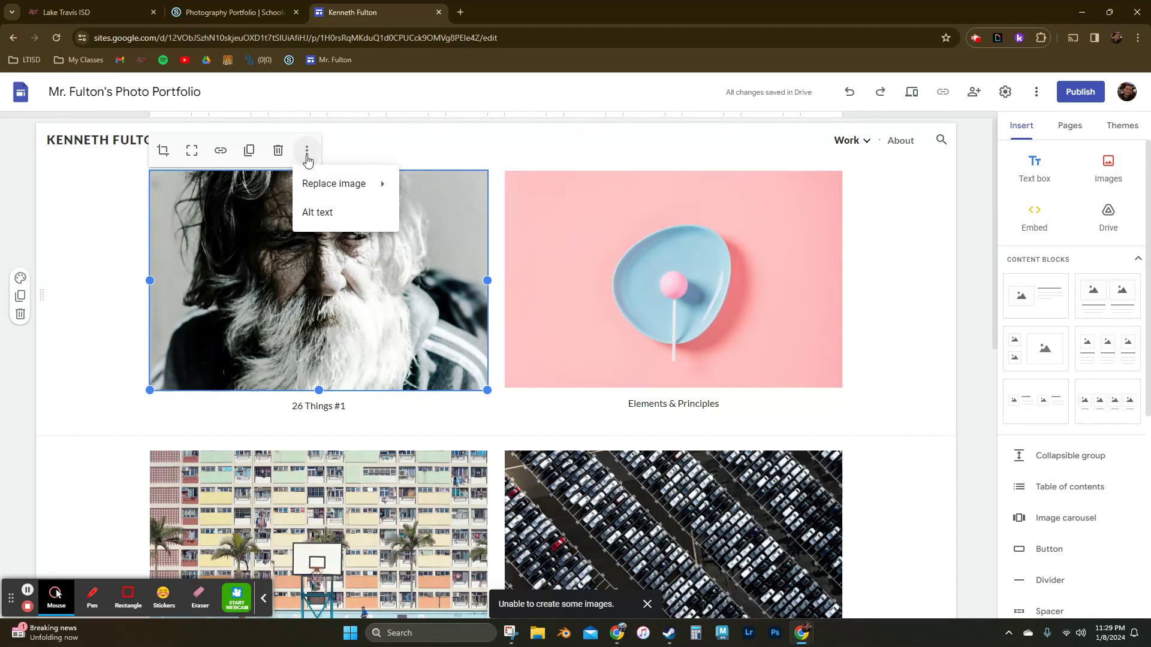
pyautogui.moveTo(318, 184)
pyautogui.click(419, 187)
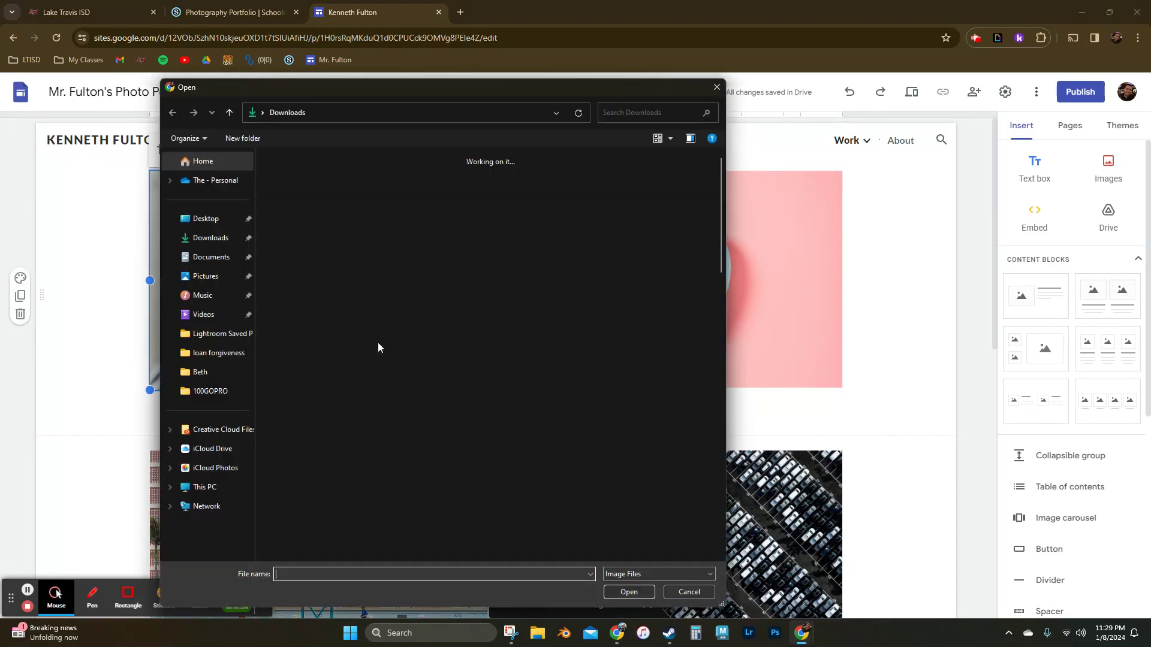
pyautogui.scroll(-3, 345, 360)
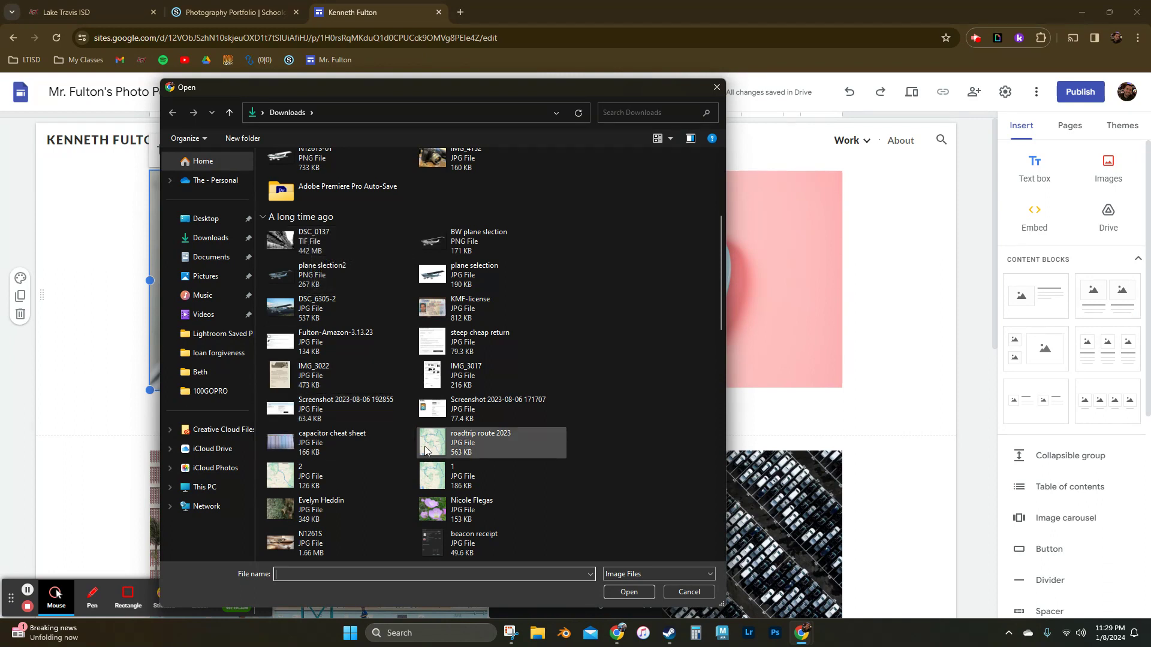
pyautogui.scroll(-3, 392, 433)
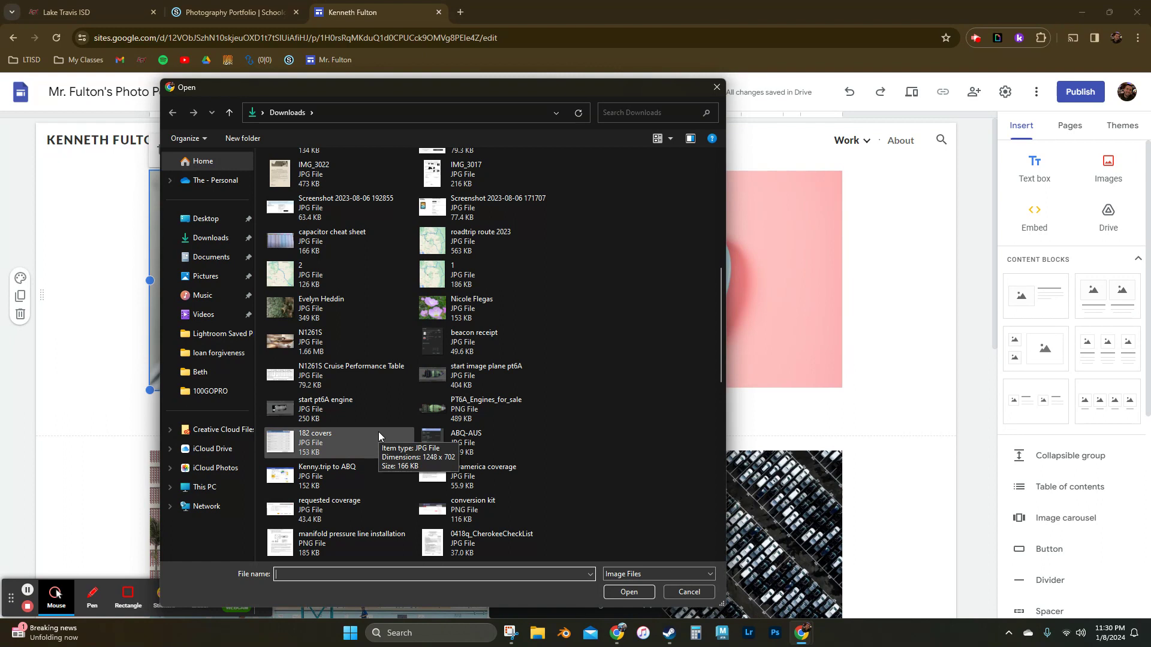
pyautogui.click(437, 312)
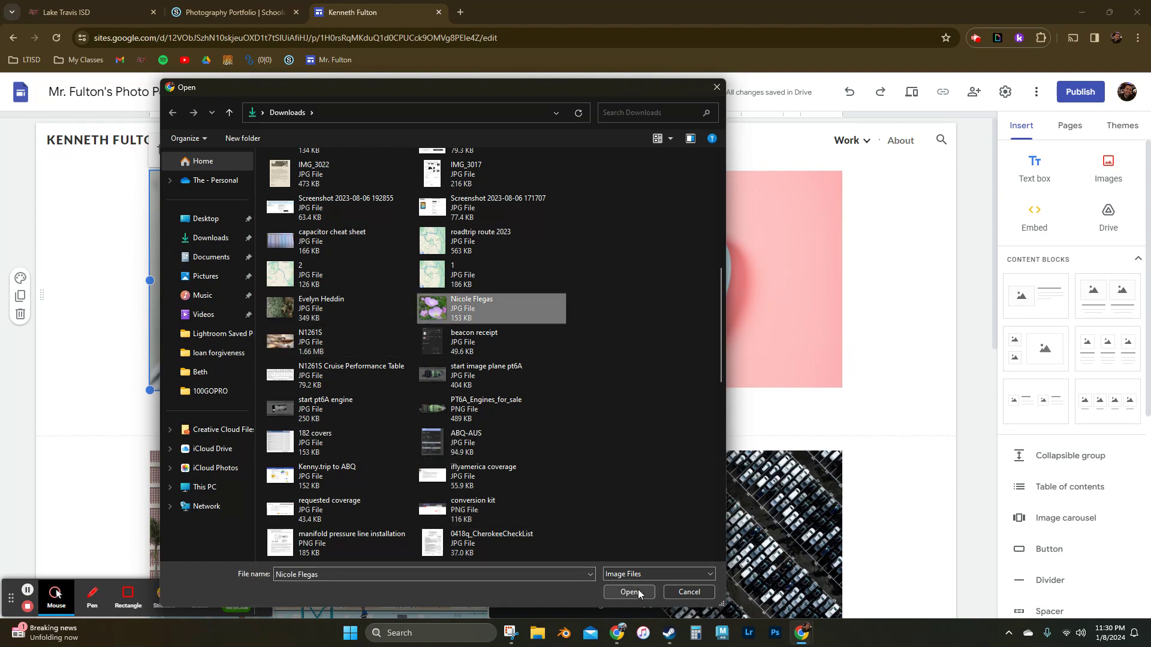
pyautogui.scroll(-3, 442, 366)
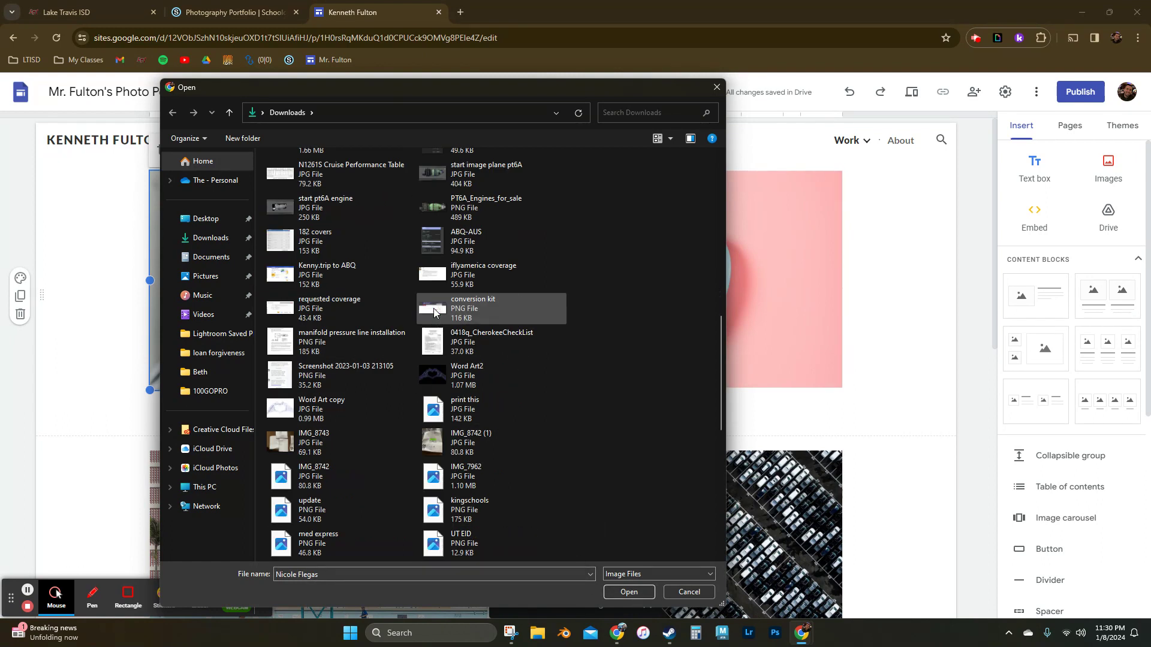
pyautogui.scroll(-3, 455, 369)
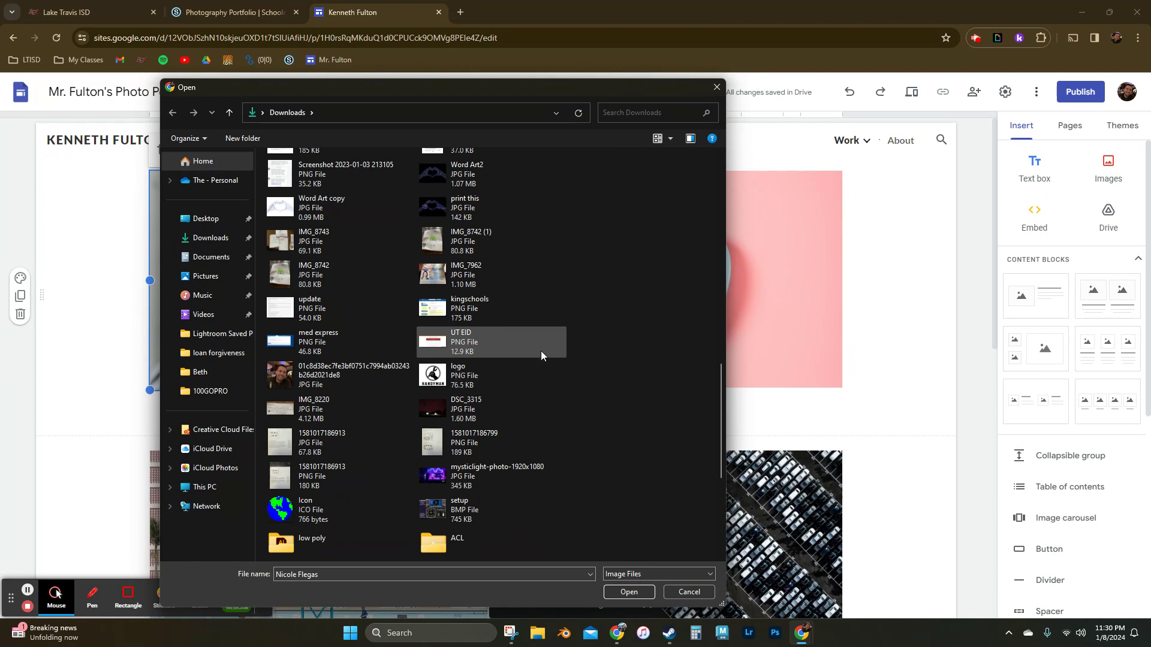
pyautogui.scroll(-6, 541, 351)
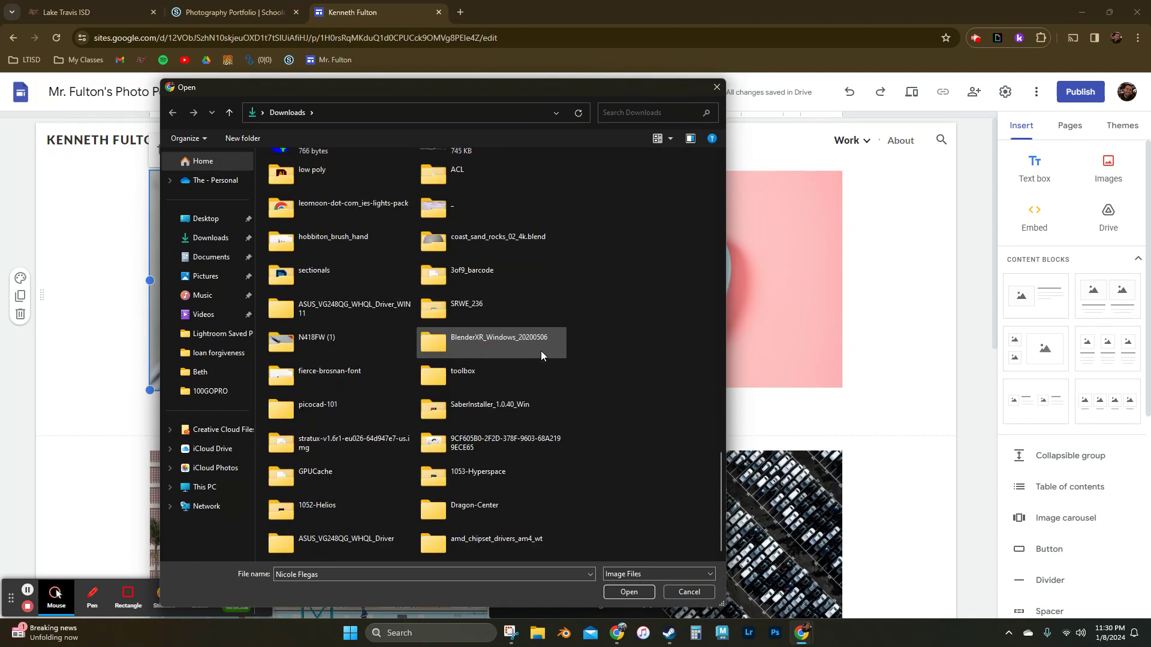
pyautogui.scroll(11, 541, 351)
# - Choose IMG_2769 from the Pictures folder as the replacement photo above the 26 Things #1 caption
pyautogui.click(205, 275)
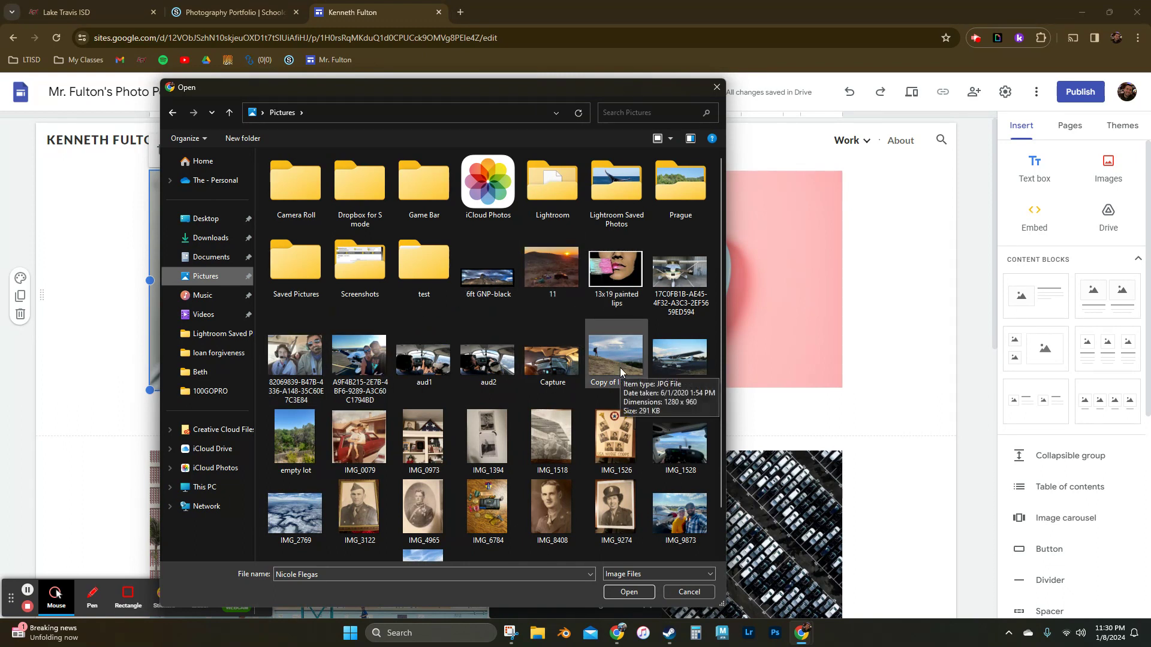
pyautogui.click(680, 364)
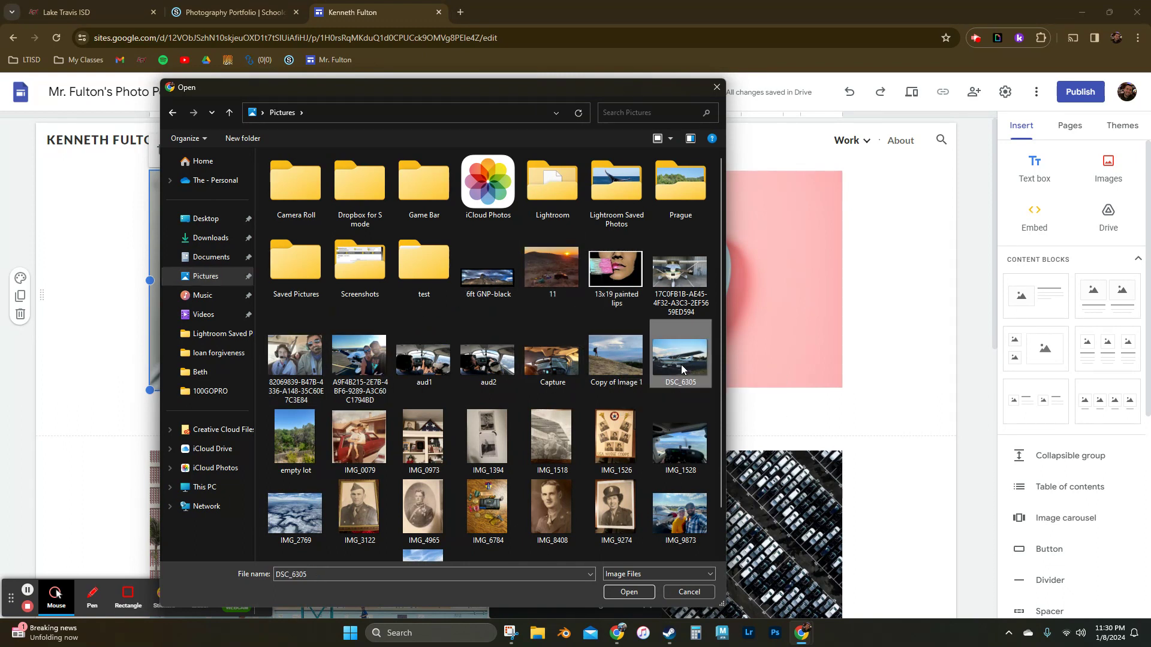
pyautogui.click(295, 513)
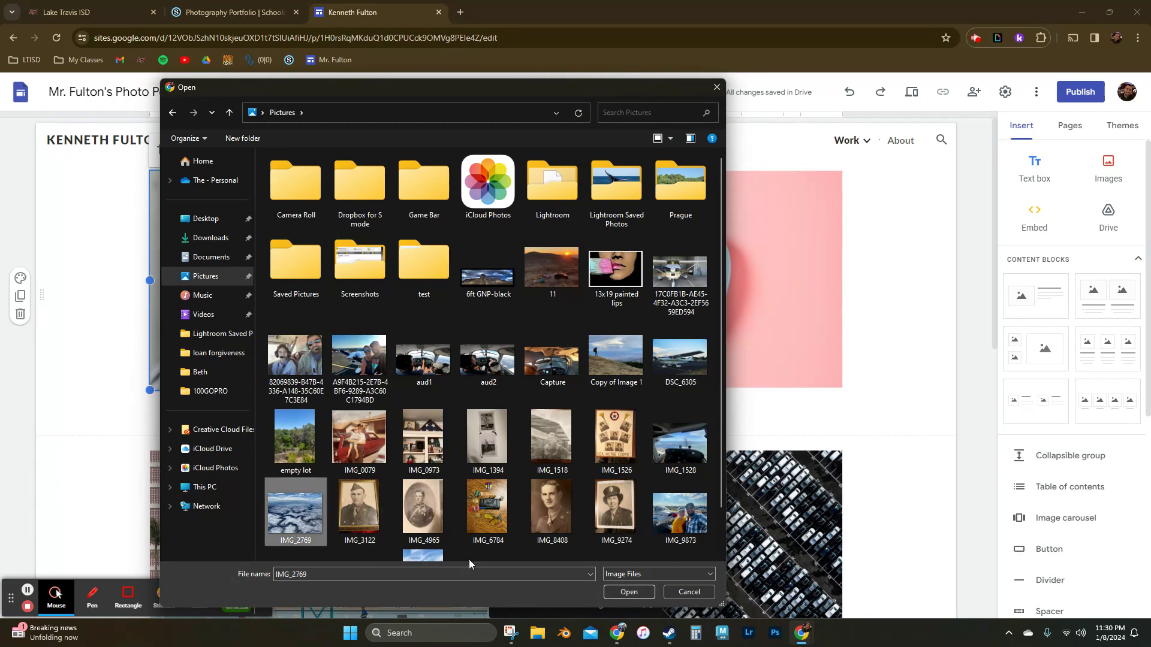
pyautogui.click(627, 593)
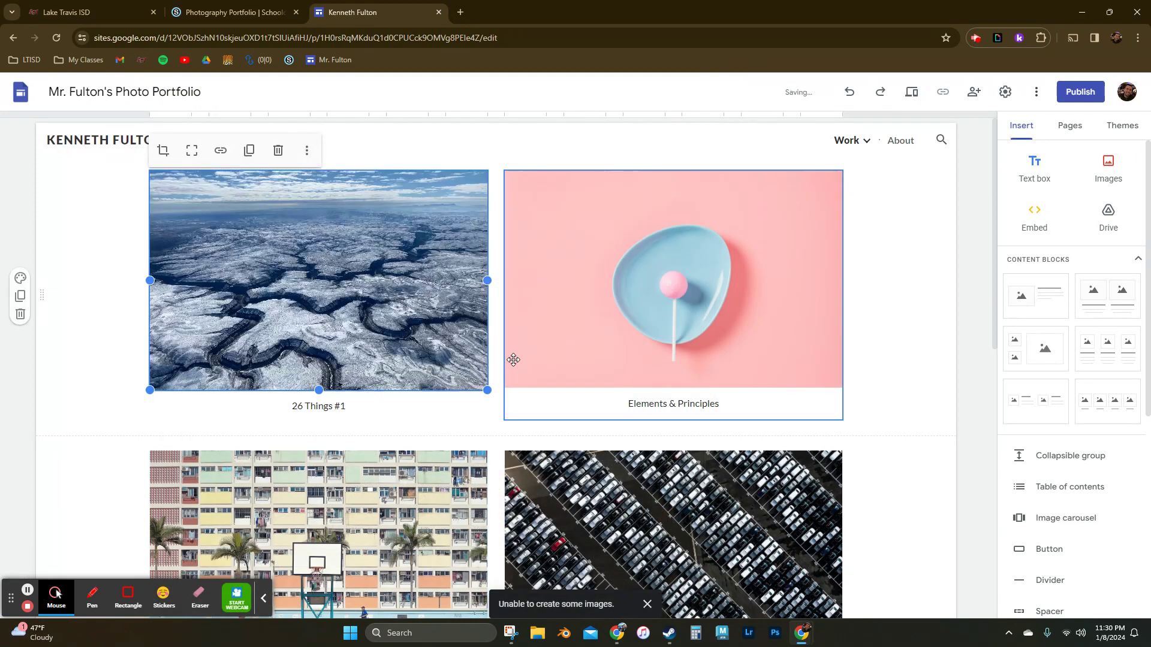
# - Replace the lollipop photo above the Elements & Principles caption with Copy of Image 1 from the Pictures folder
pyautogui.click(583, 257)
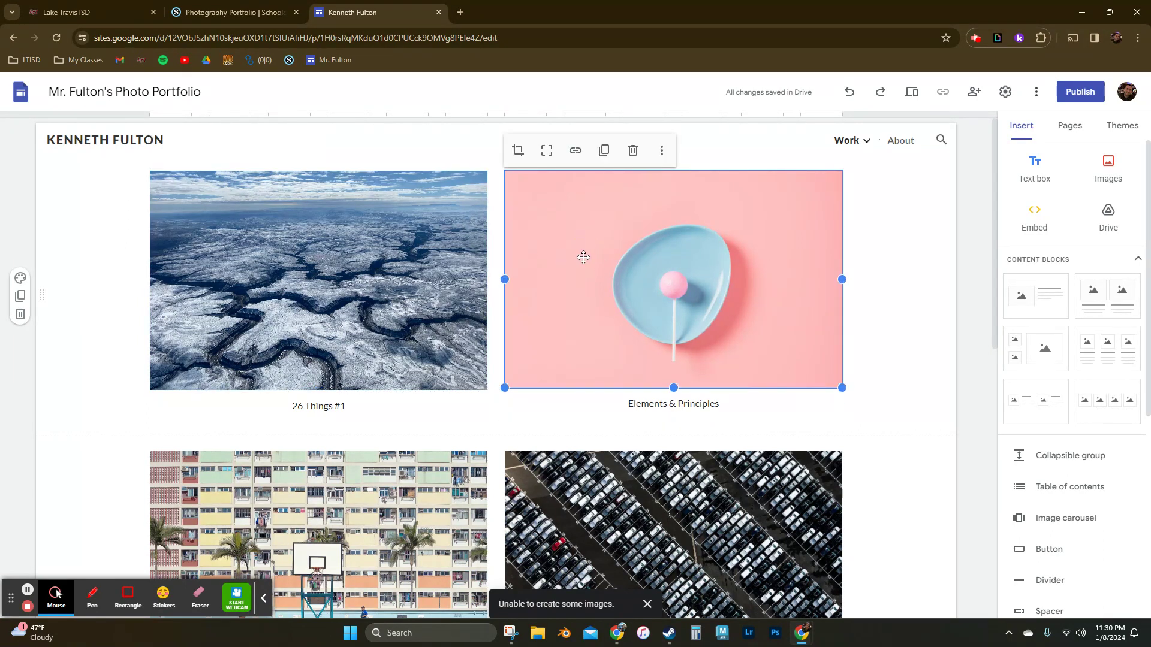
pyautogui.click(662, 153)
pyautogui.moveTo(671, 185)
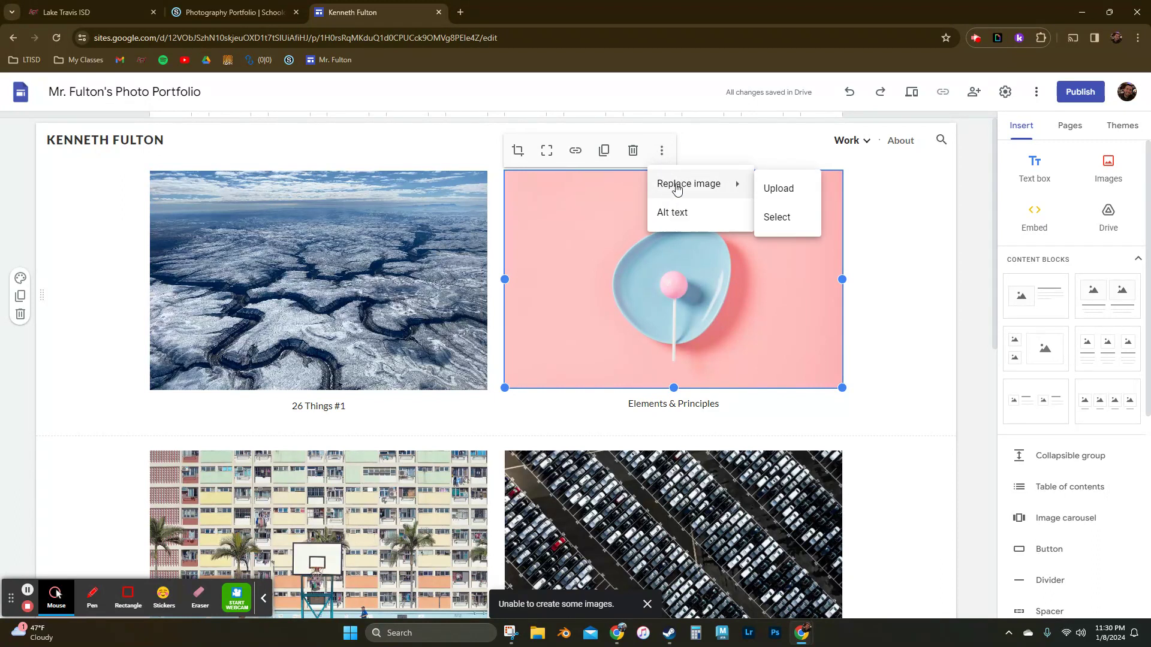
pyautogui.click(779, 185)
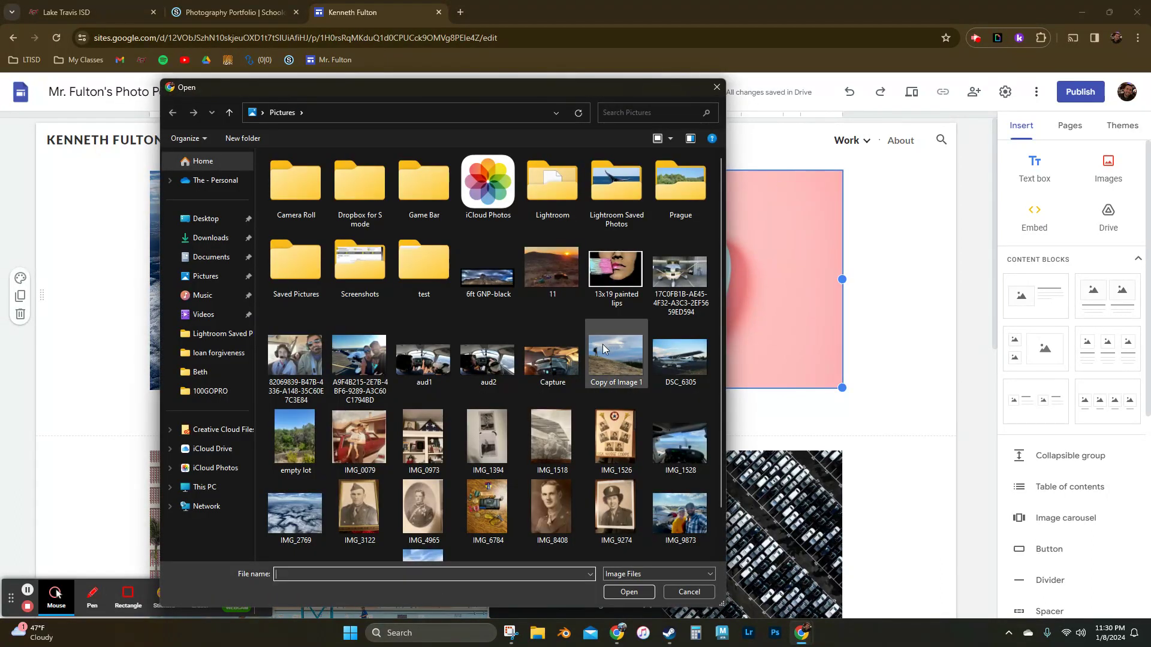
pyautogui.click(608, 386)
pyautogui.click(629, 592)
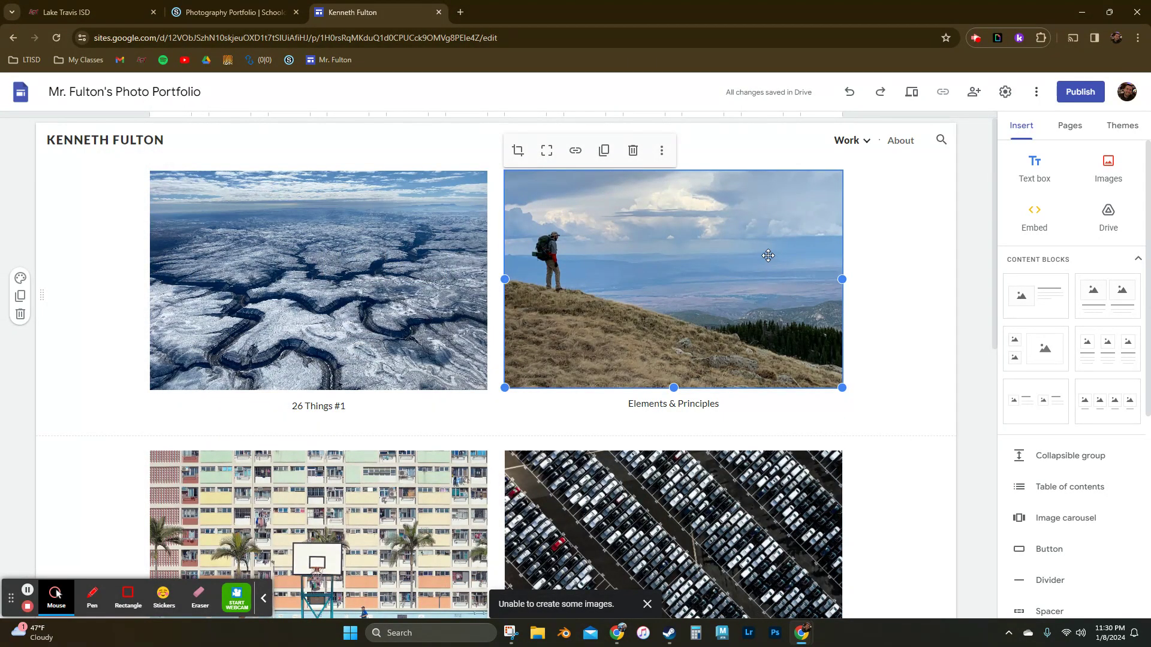
# - Replace the basketball court photo above the Elements of Composition caption with DSCF0973 from the Lightroom Saved Photos folder
pyautogui.scroll(-4, 817, 372)
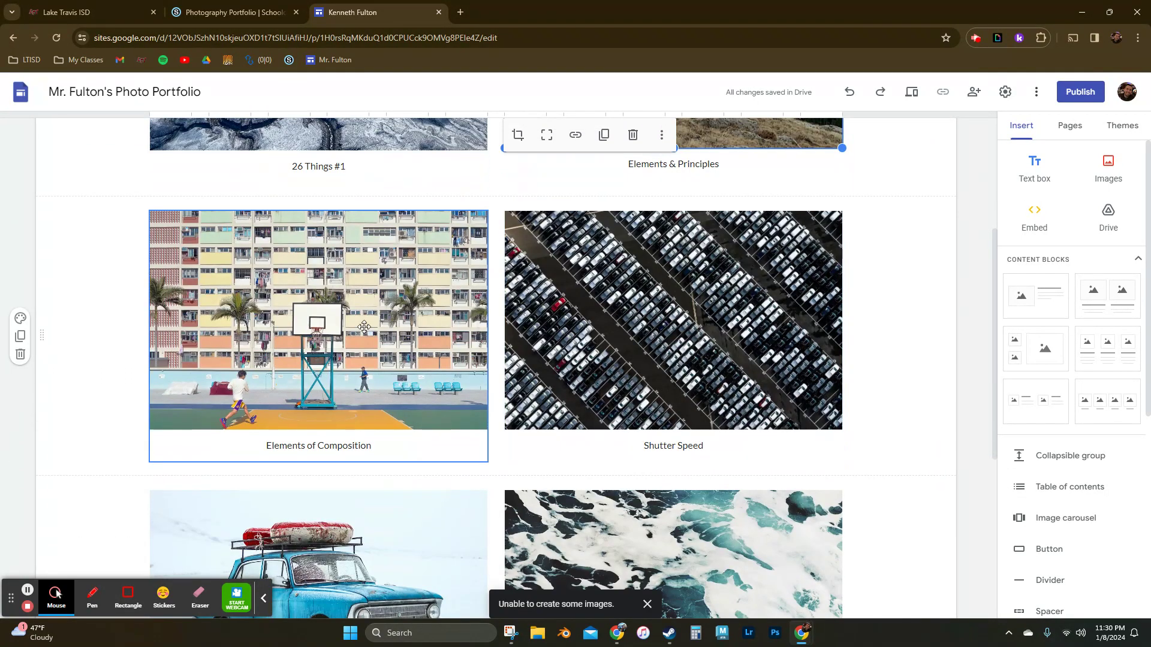
pyautogui.click(372, 392)
pyautogui.click(372, 393)
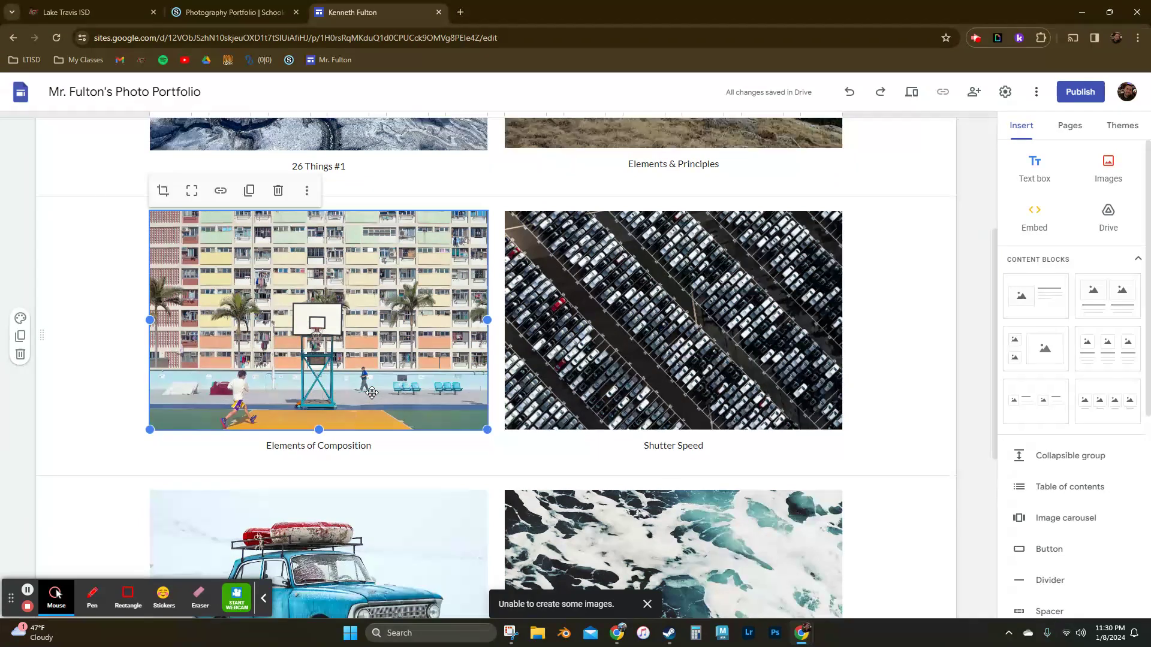
pyautogui.click(307, 190)
pyautogui.moveTo(359, 223)
pyautogui.click(426, 230)
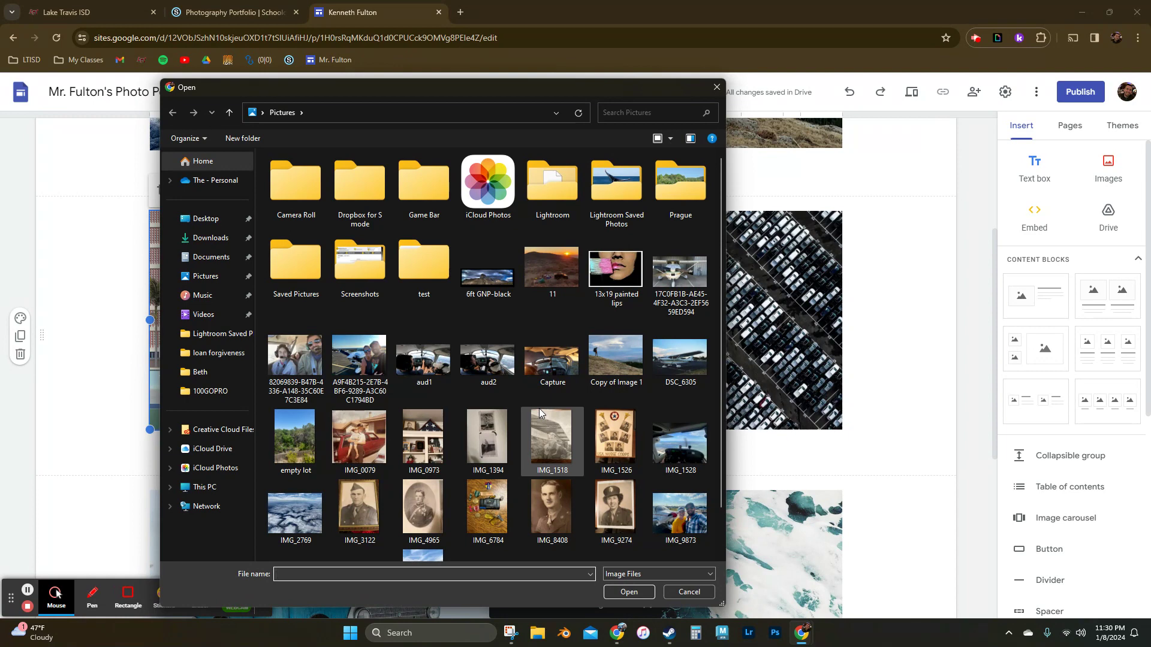
pyautogui.scroll(-1, 538, 413)
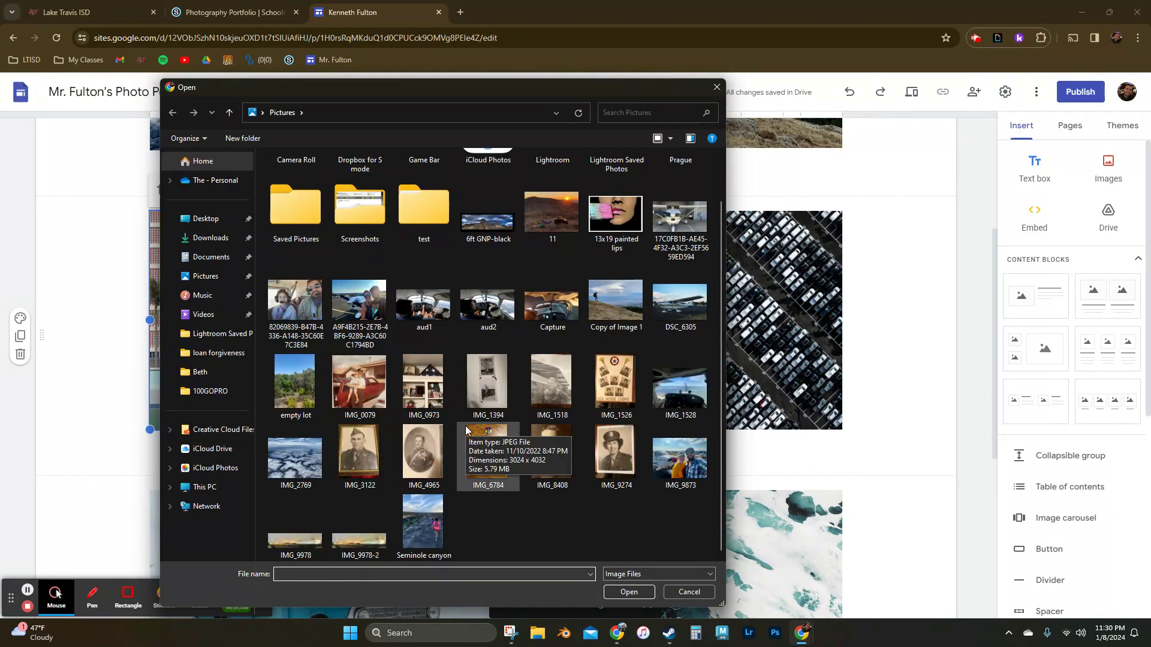
pyautogui.scroll(1, 560, 392)
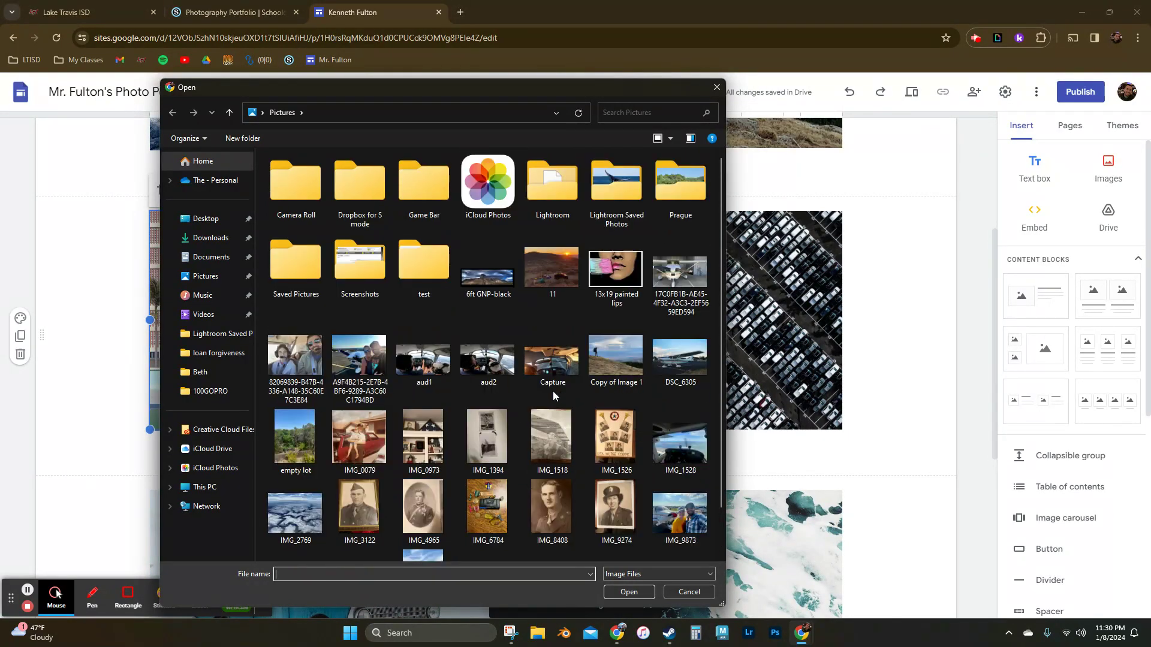
pyautogui.doubleClick(613, 193)
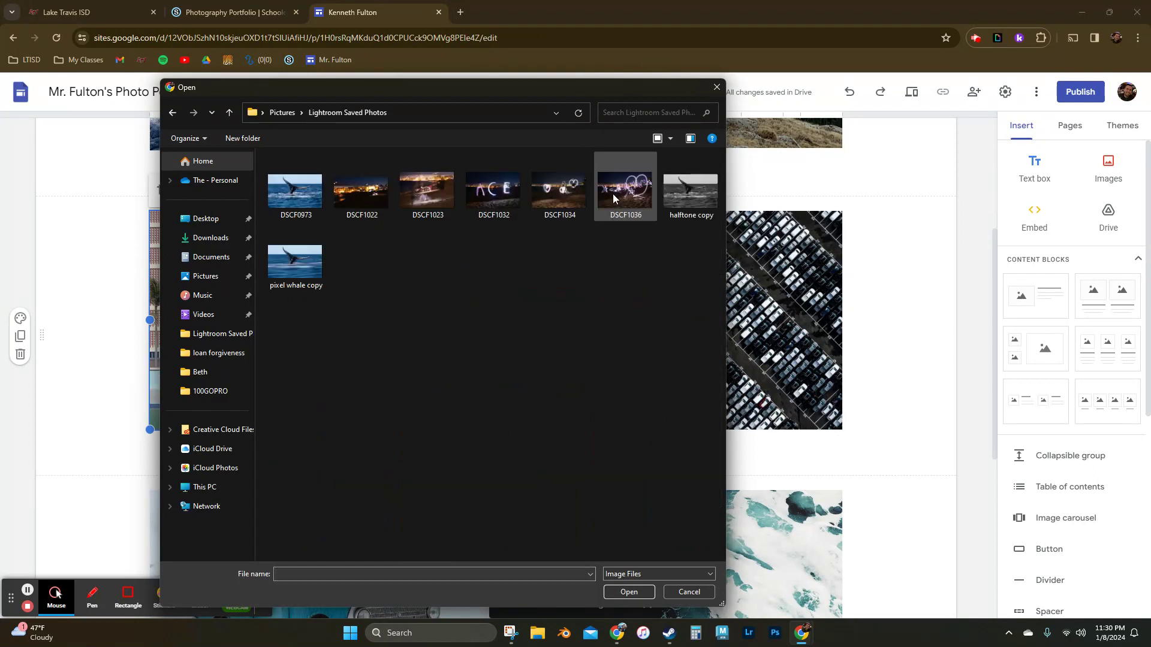
pyautogui.click(307, 202)
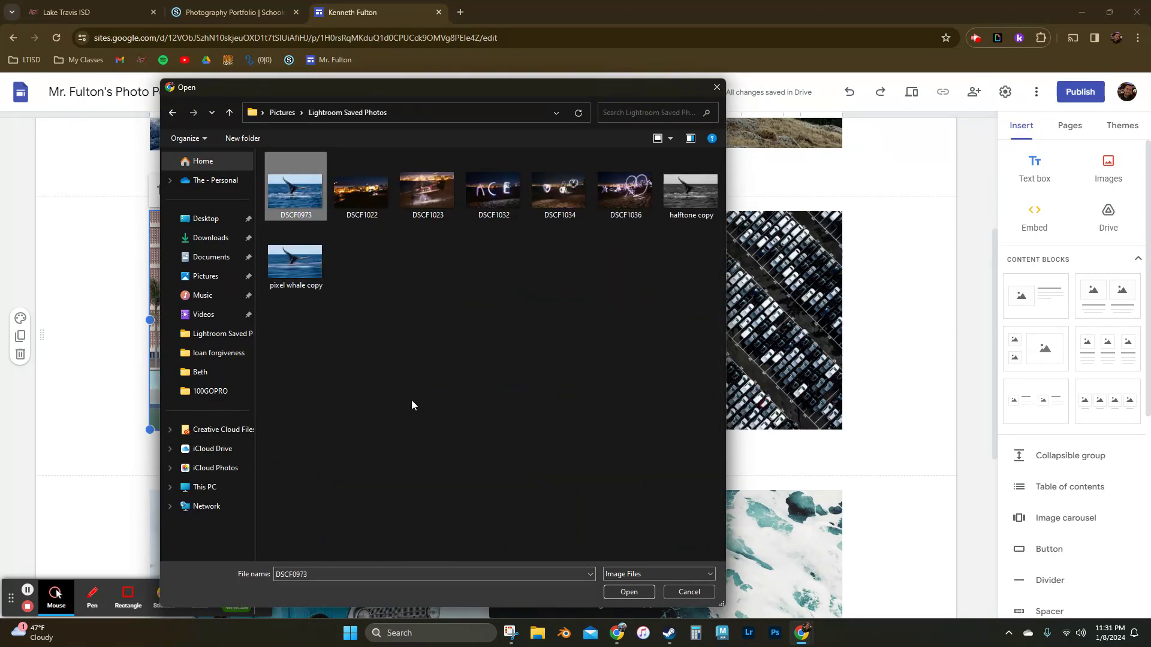
pyautogui.click(626, 593)
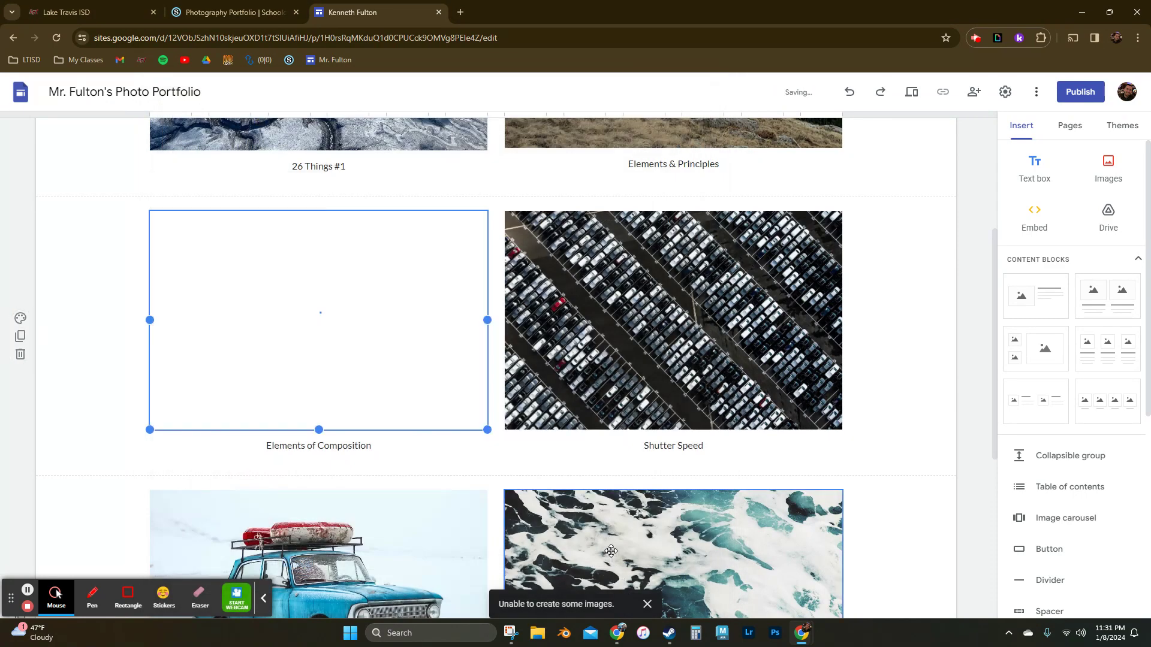
pyautogui.click(117, 351)
# - Replace the parked cars photo above the Shutter Speed caption with DSCF1036 from the Lightroom Saved Photos folder
pyautogui.click(723, 346)
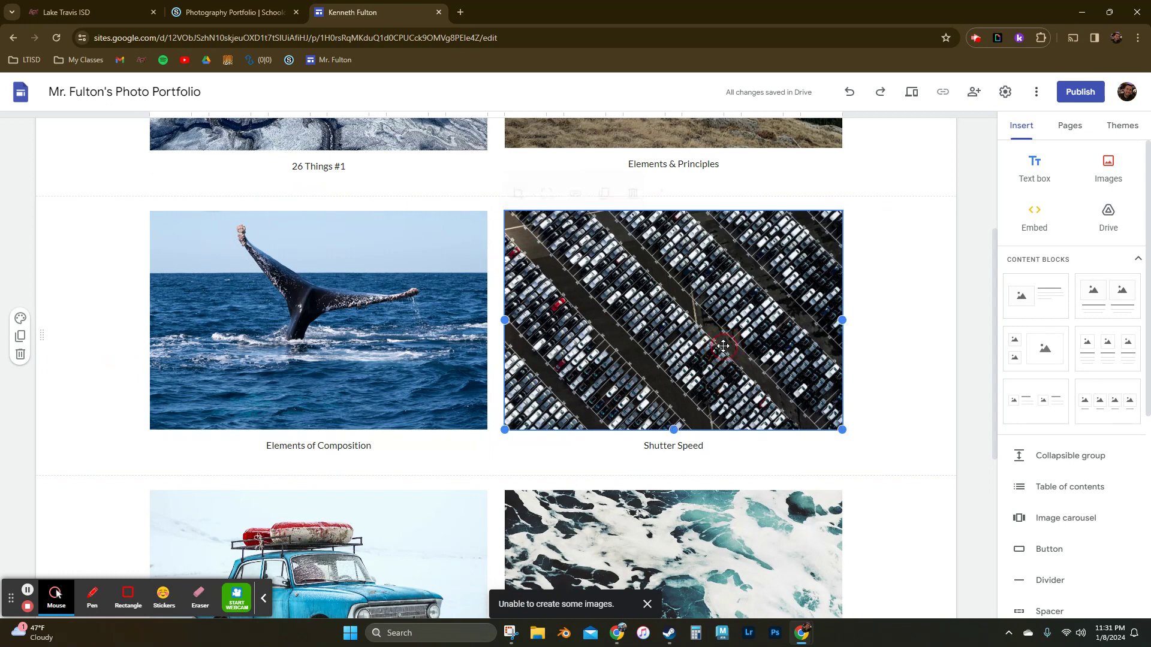
pyautogui.doubleClick(723, 345)
pyautogui.click(903, 323)
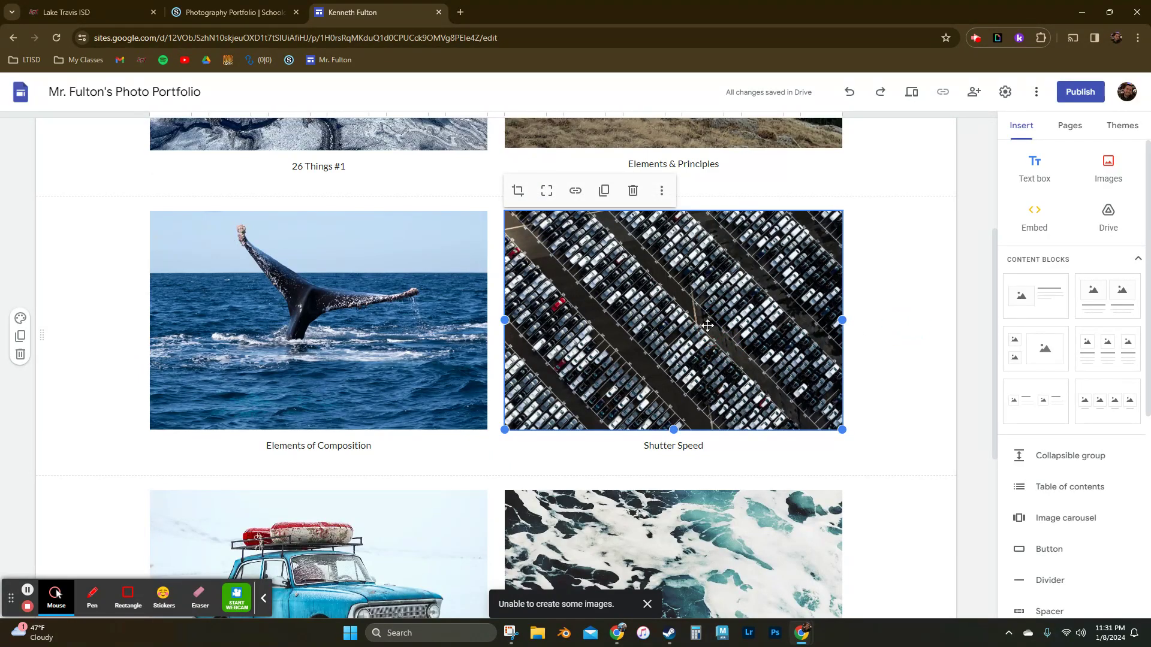
pyautogui.click(662, 191)
pyautogui.moveTo(681, 225)
pyautogui.click(785, 225)
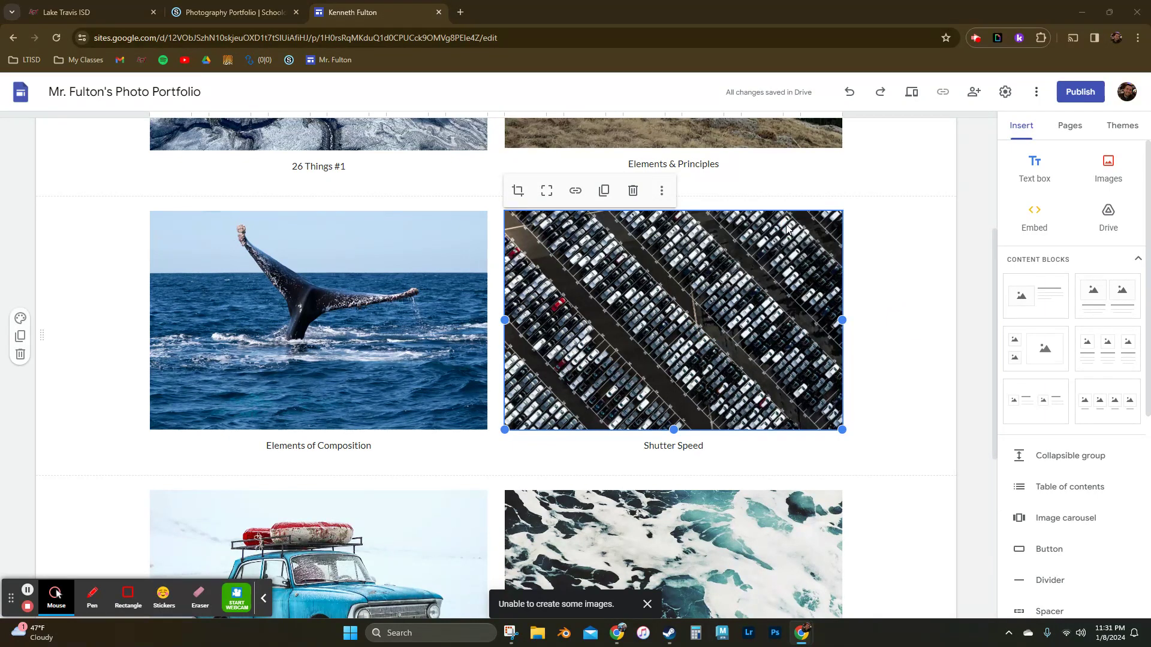
pyautogui.click(599, 190)
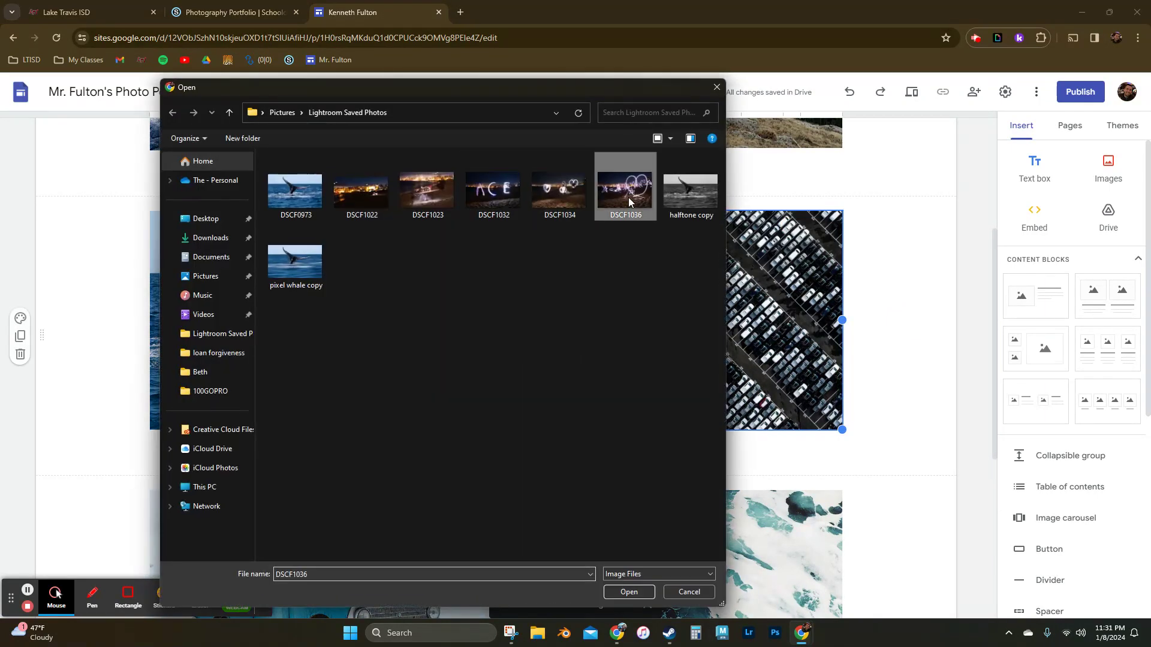
pyautogui.click(628, 592)
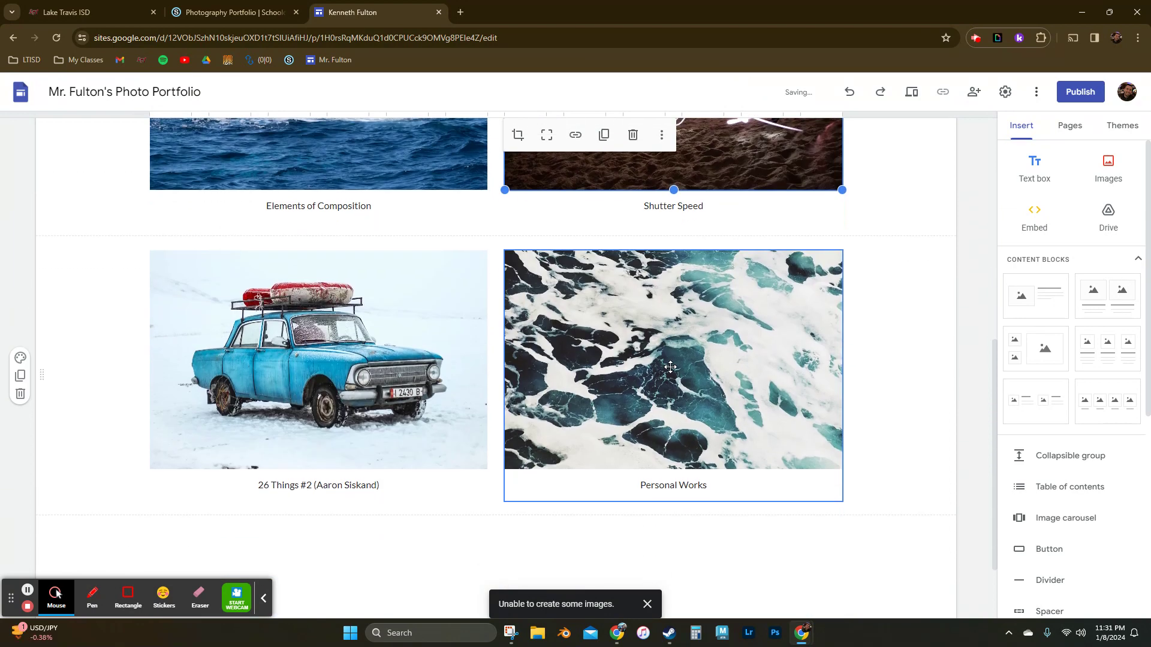
pyautogui.scroll(3, 670, 367)
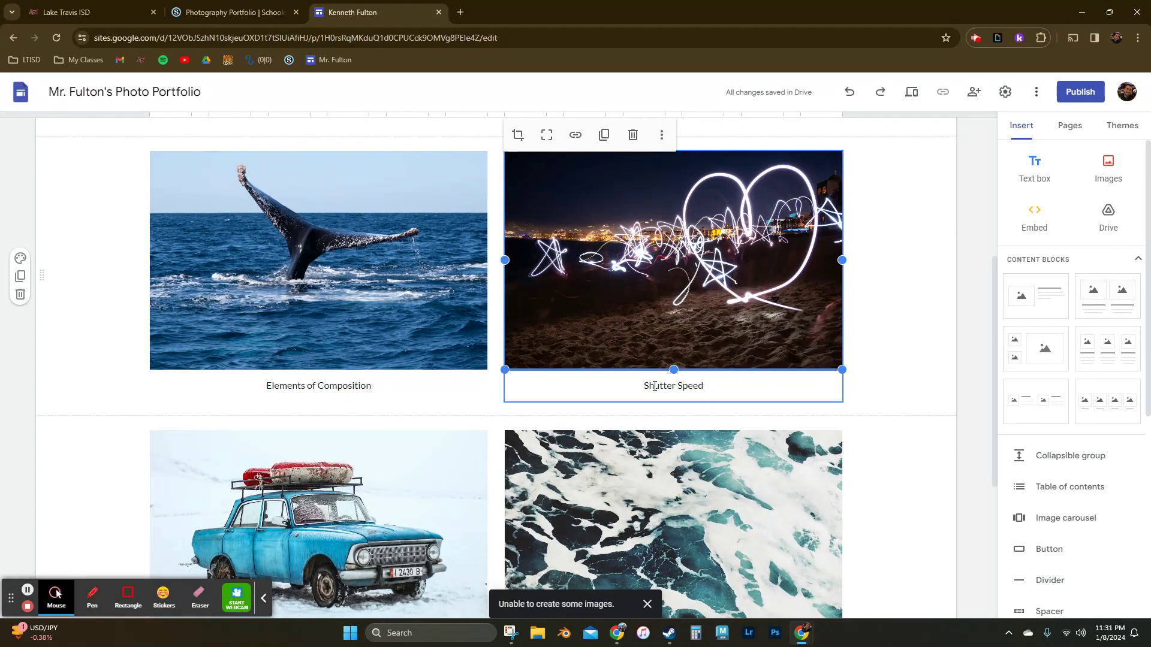
pyautogui.click(905, 284)
# - Enter crop mode on the hiker photo above the Elements & Principles caption, check its framing and zoom, and close the crop
pyautogui.scroll(-4, 495, 321)
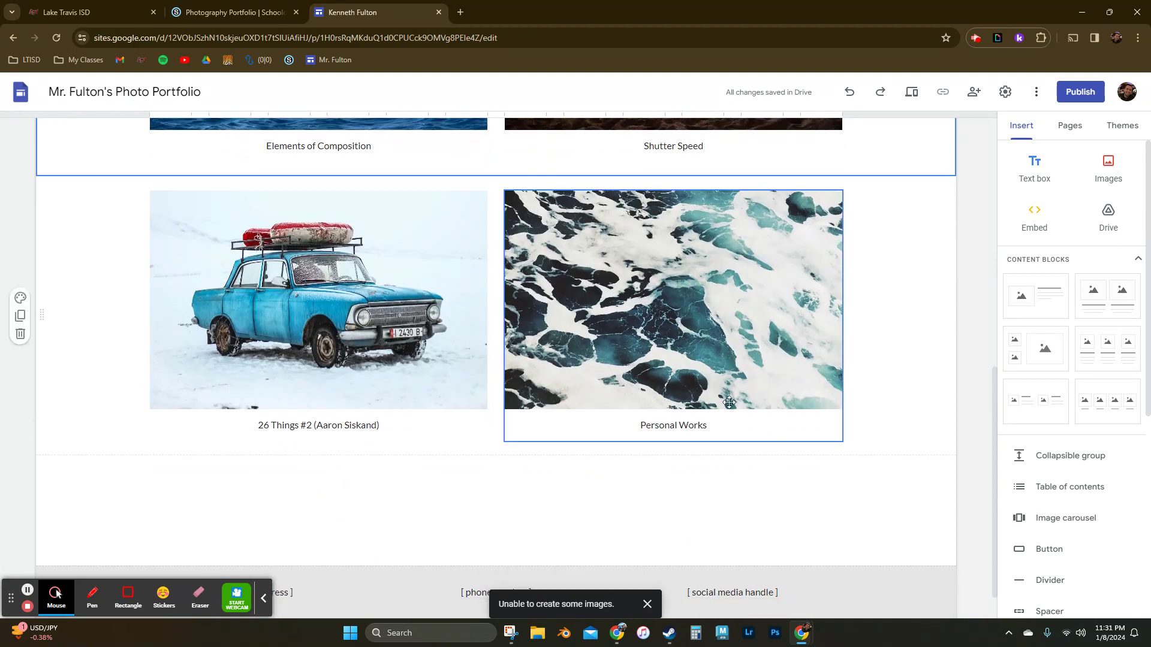
pyautogui.scroll(7, 748, 438)
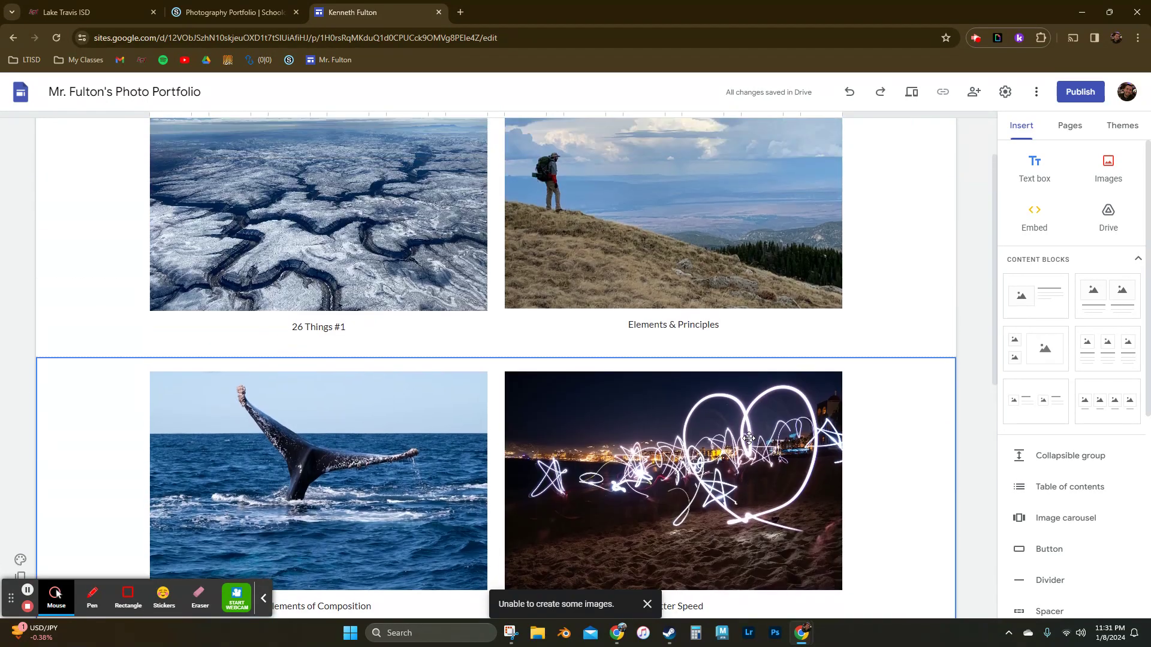
pyautogui.scroll(2, 748, 438)
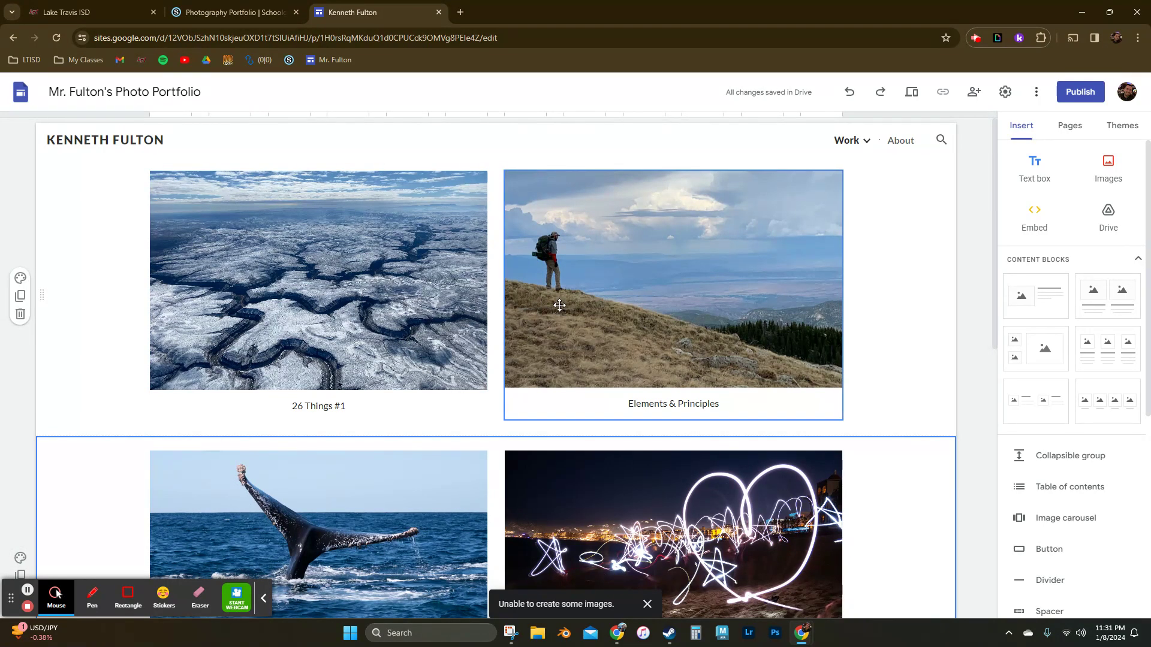
pyautogui.click(742, 240)
pyautogui.doubleClick(742, 241)
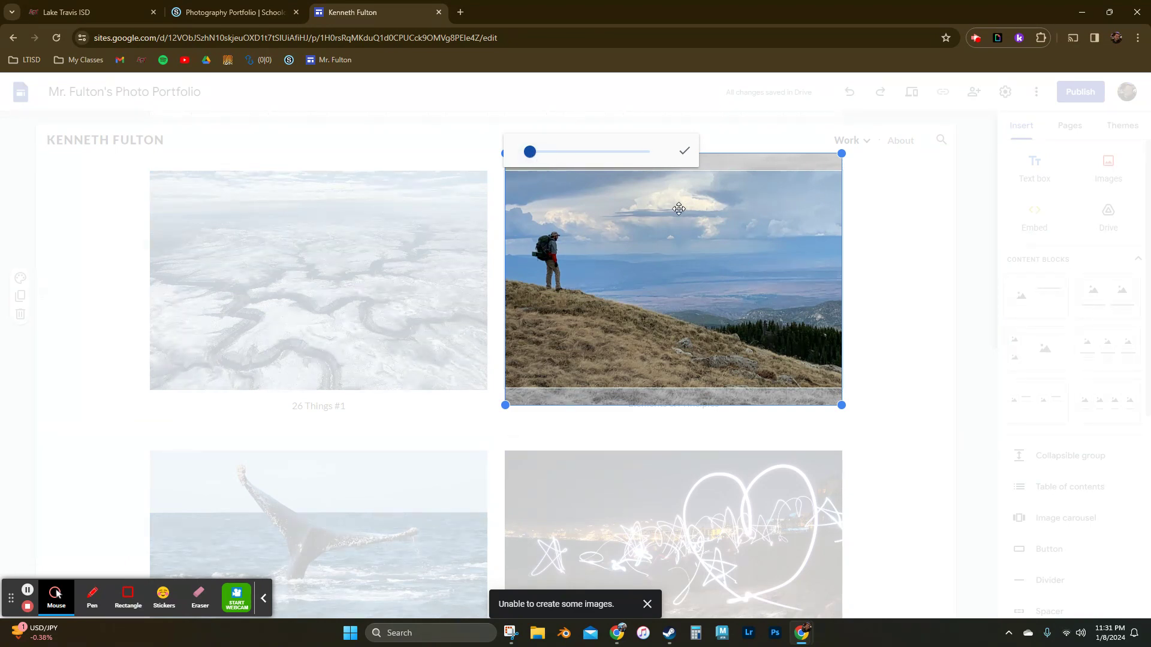
pyautogui.click(895, 264)
pyautogui.doubleClick(759, 261)
pyautogui.click(708, 219)
pyautogui.moveTo(708, 219)
pyautogui.mouseDown()
pyautogui.moveTo(708, 232)
pyautogui.moveTo(704, 220)
pyautogui.mouseUp()
pyautogui.click(529, 152)
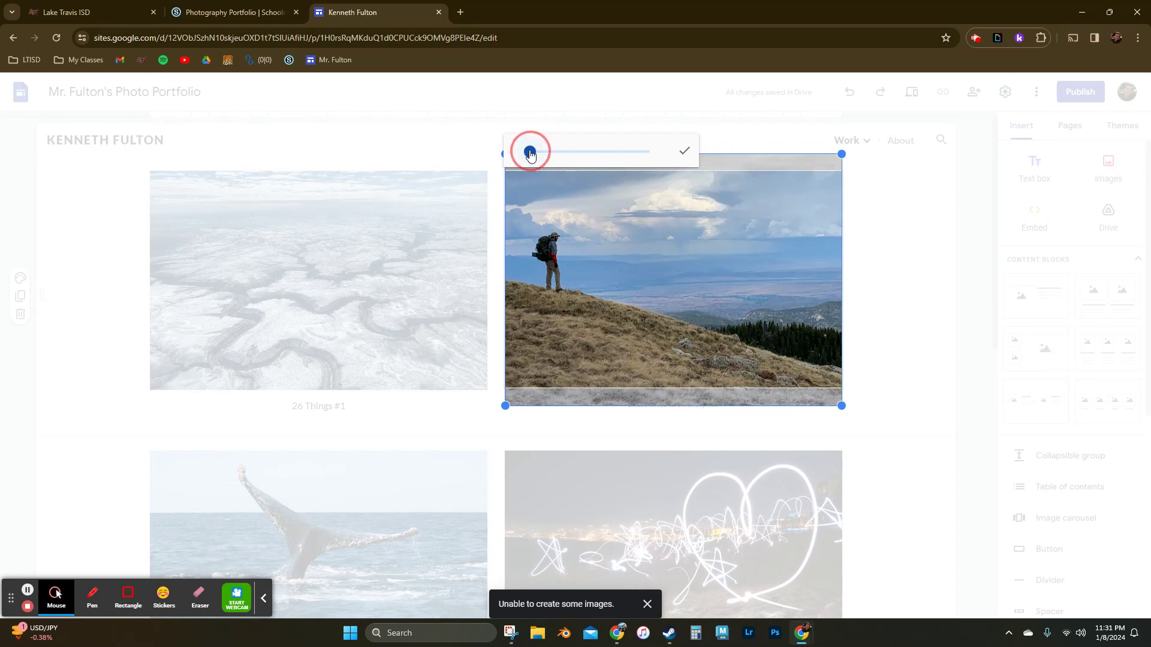
pyautogui.moveTo(530, 154)
pyautogui.mouseDown()
pyautogui.moveTo(551, 154)
pyautogui.moveTo(529, 155)
pyautogui.mouseUp()
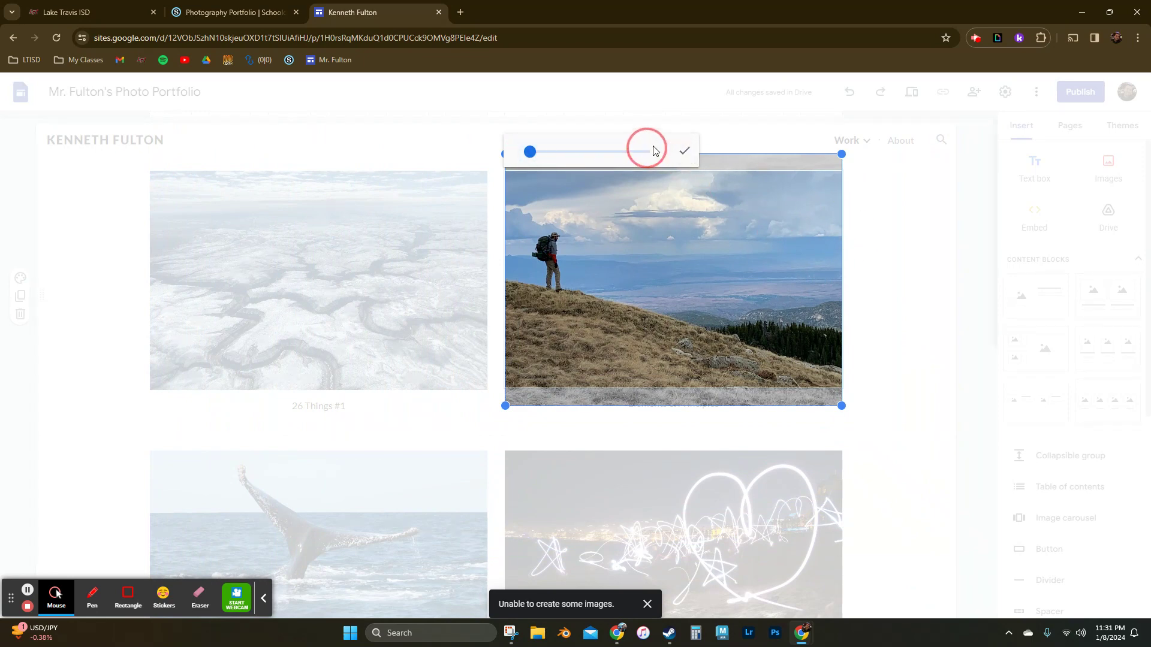
pyautogui.click(684, 150)
pyautogui.click(915, 324)
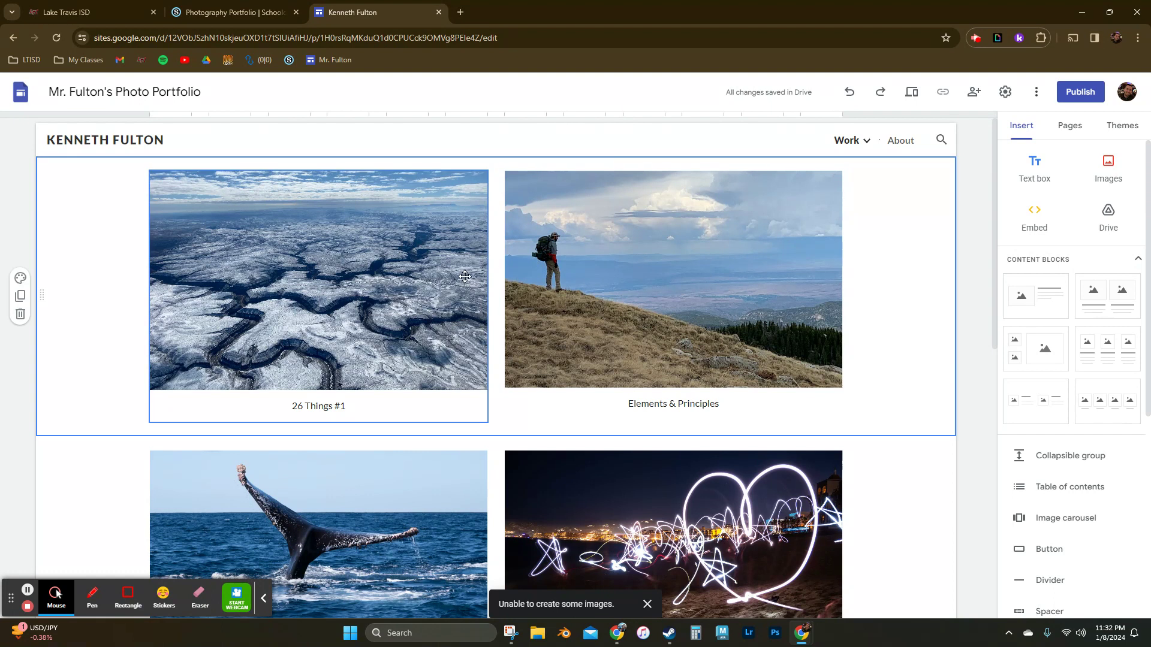
# - Open the Project page nested under Work and change its PORTRAITS title to 26 THINGS #1
pyautogui.moveTo(857, 143)
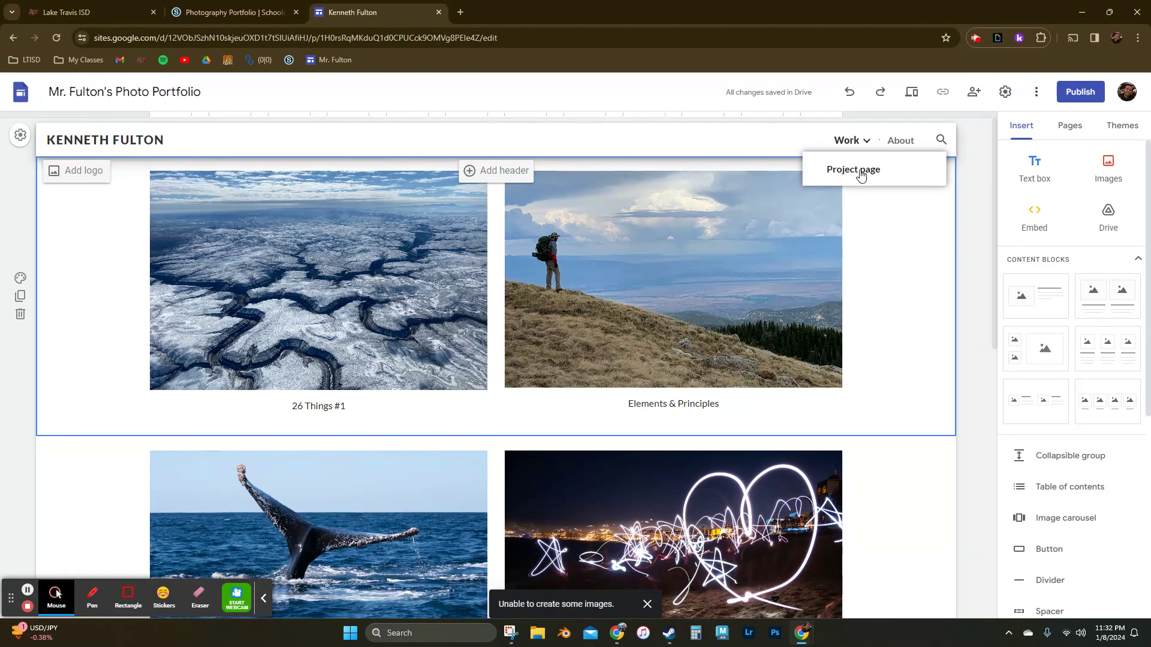
pyautogui.click(1067, 129)
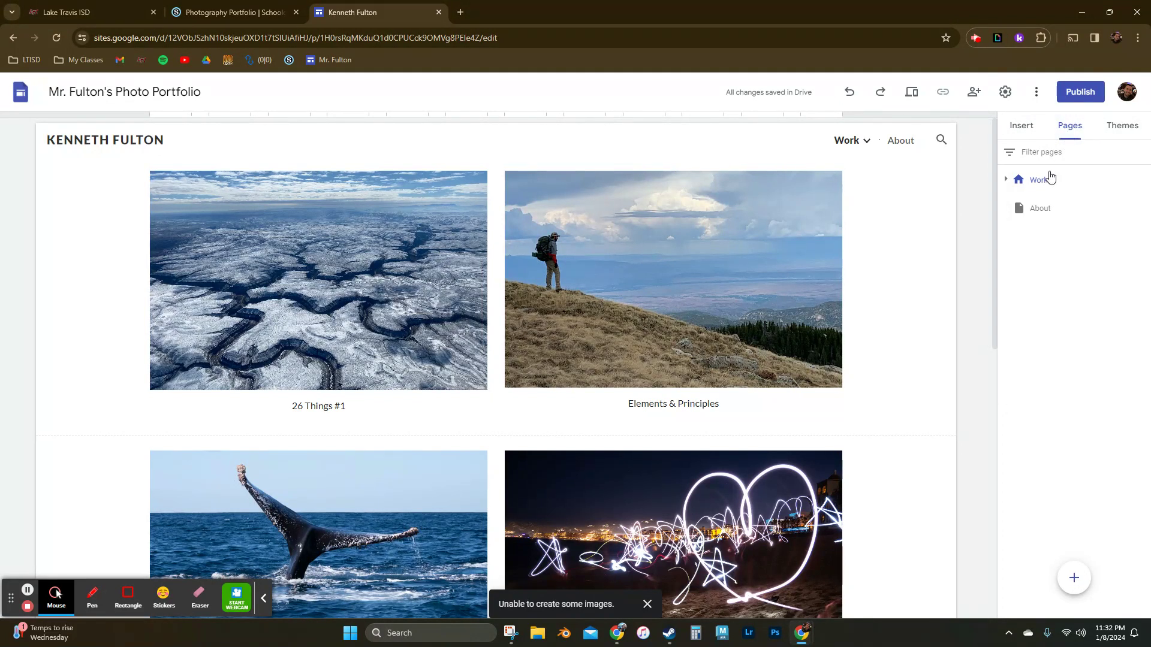
pyautogui.click(1007, 180)
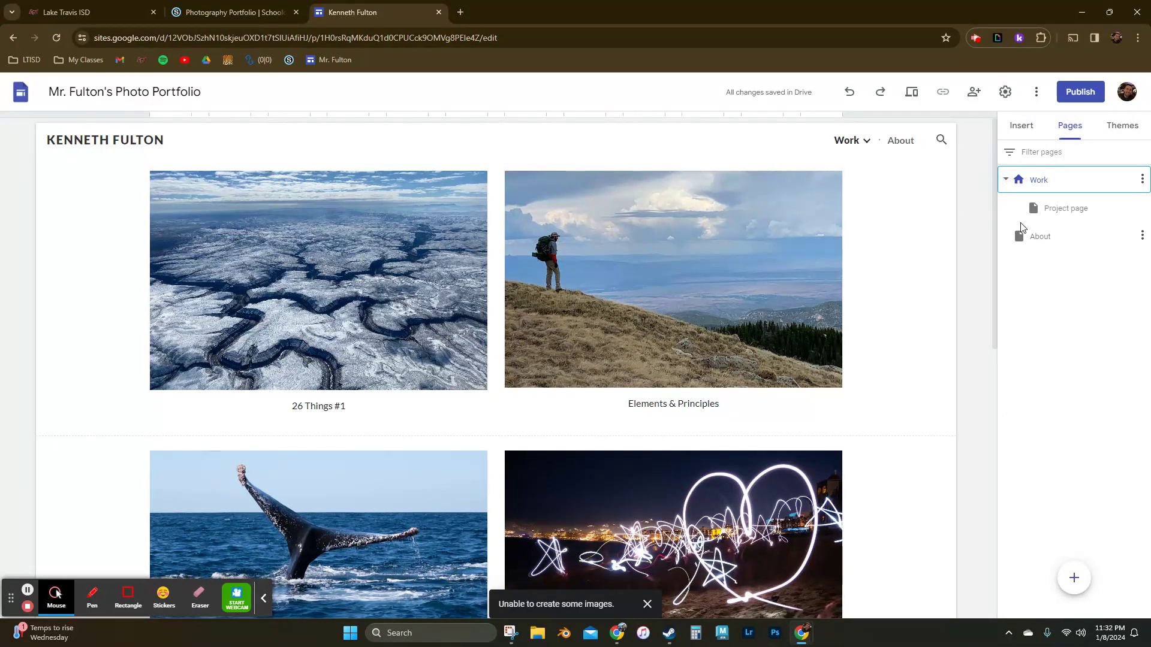
pyautogui.click(1073, 215)
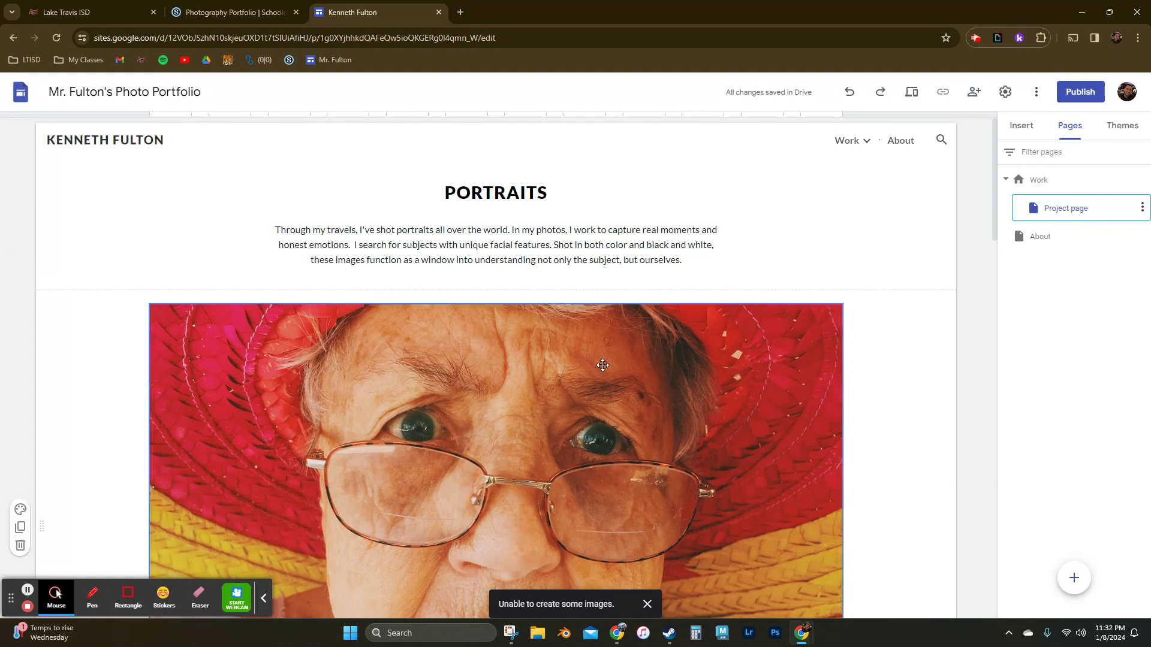
pyautogui.doubleClick(517, 194)
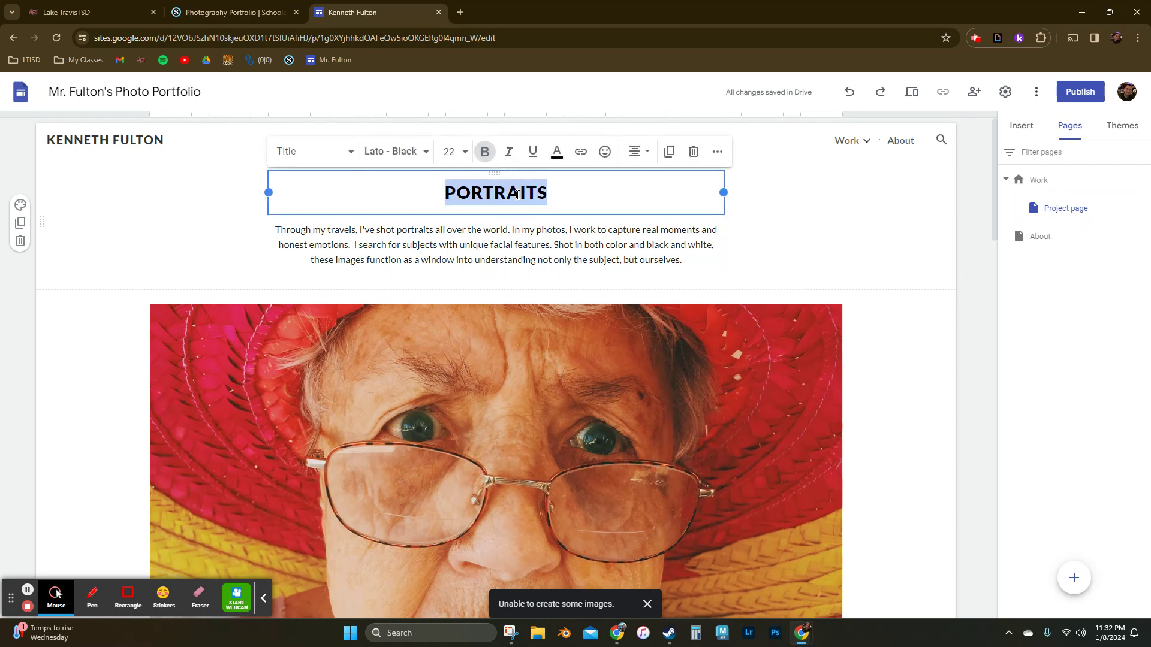
pyautogui.write('26 THINGS @')
pyautogui.press('BackSpace')
pyautogui.write('#')
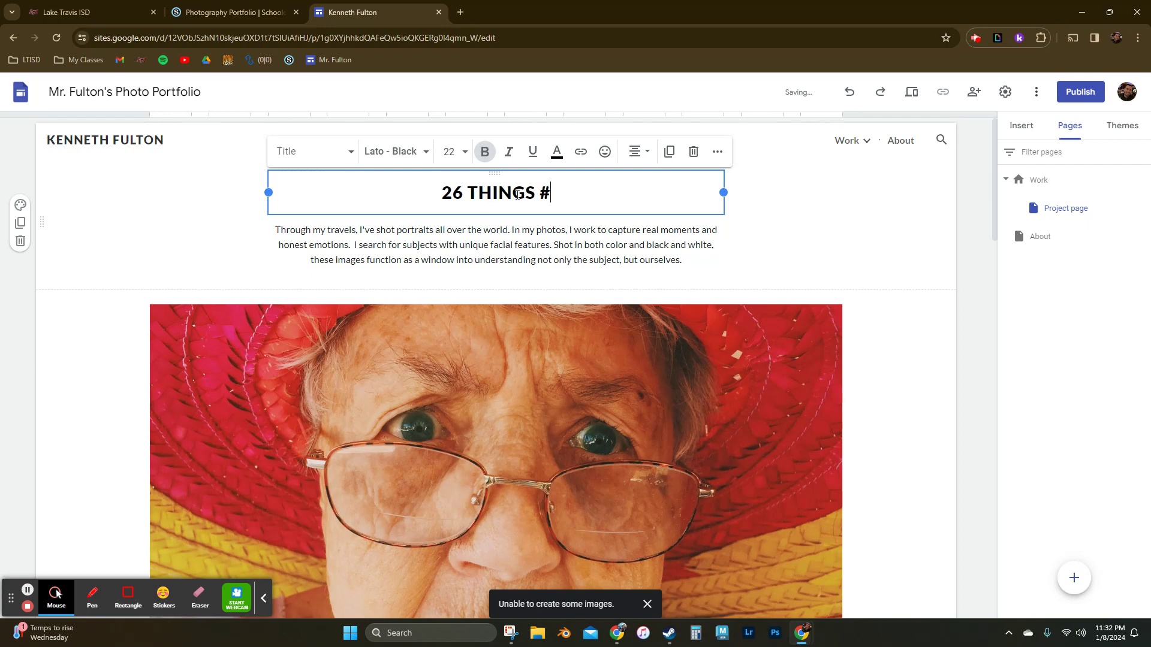
pyautogui.write('1')
# - Delete the introductory paragraph and all template photo sections below the title, leaving only the heading on the page
pyautogui.click(554, 259)
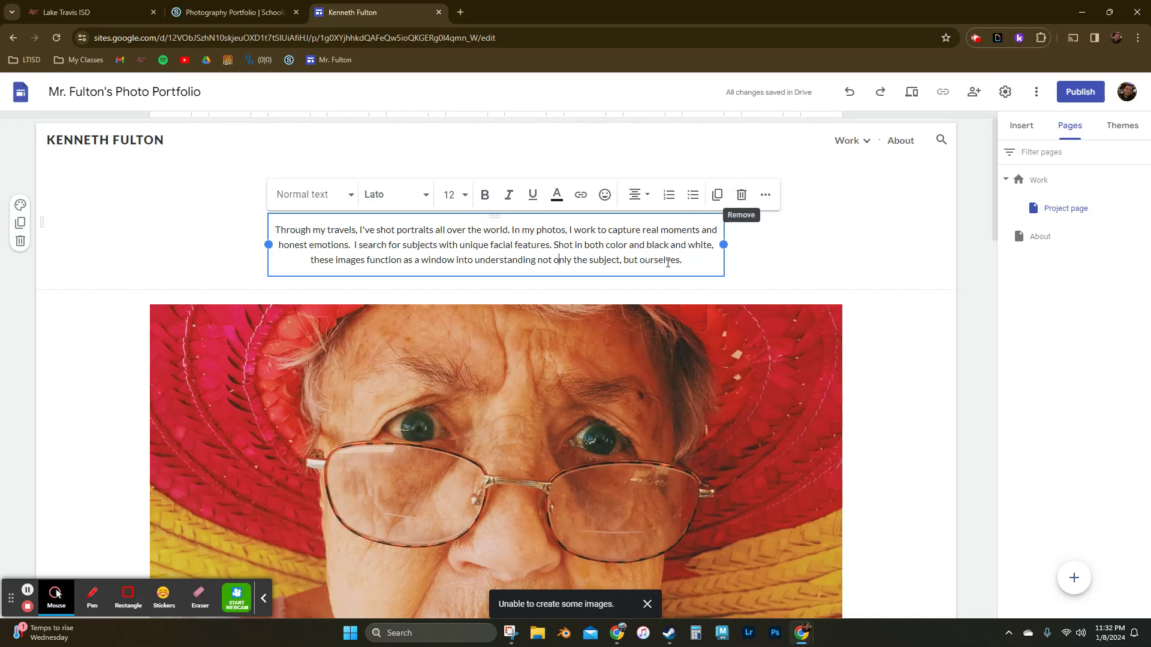
pyautogui.click(742, 195)
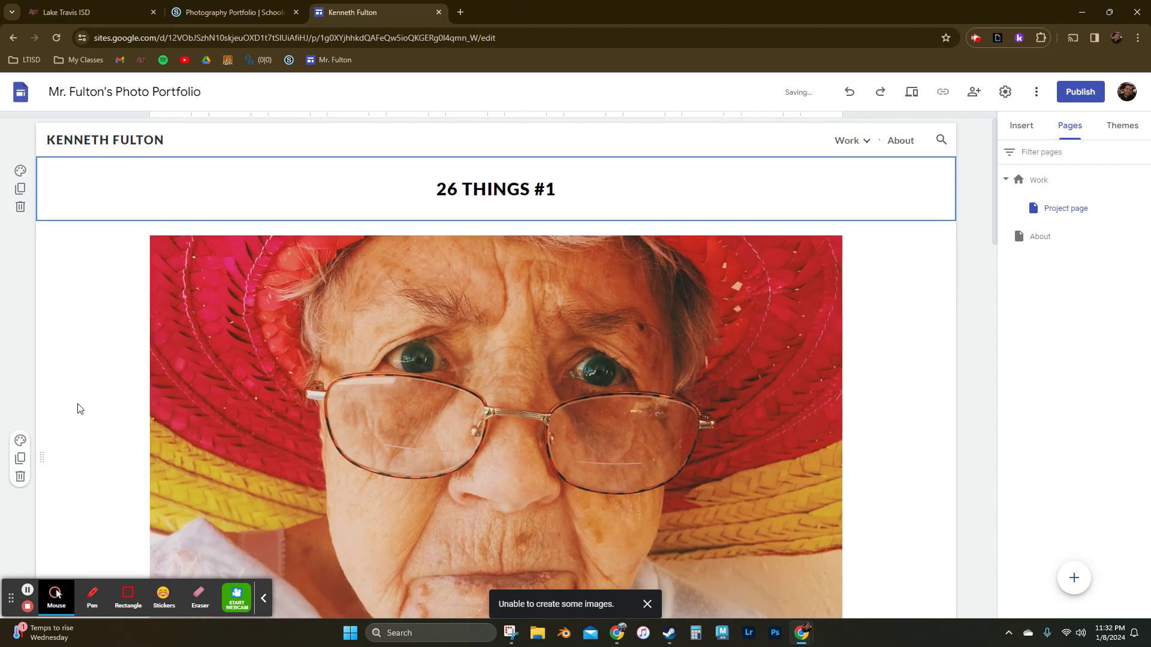
pyautogui.scroll(-4, 193, 339)
pyautogui.click(20, 299)
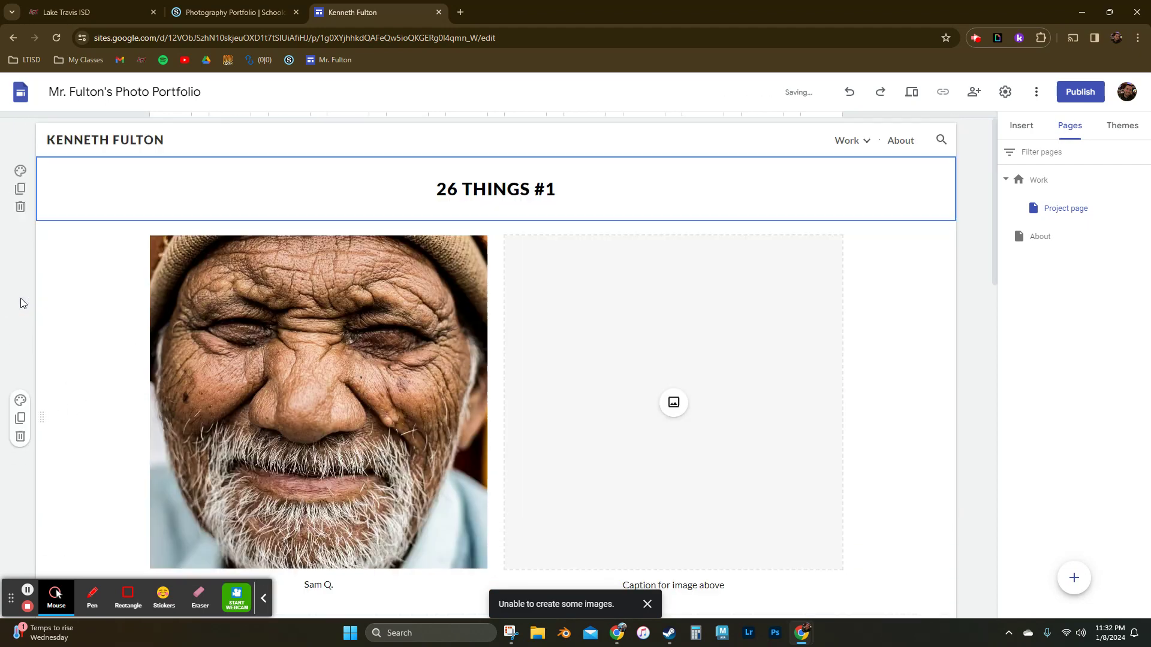
pyautogui.click(21, 436)
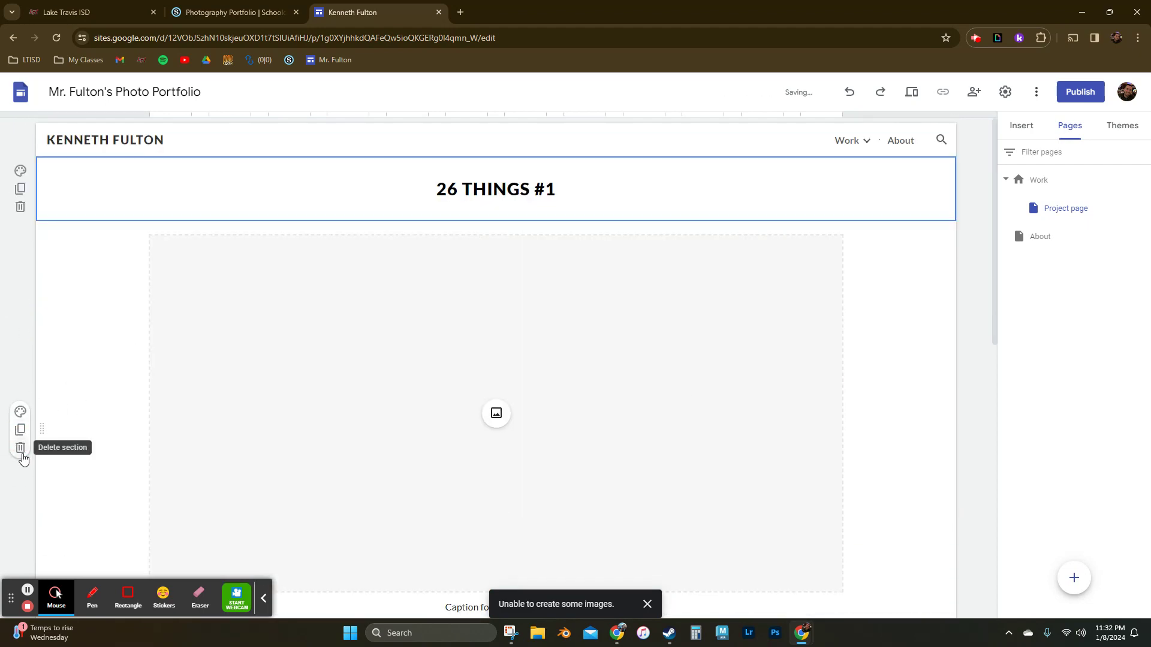
pyautogui.click(20, 429)
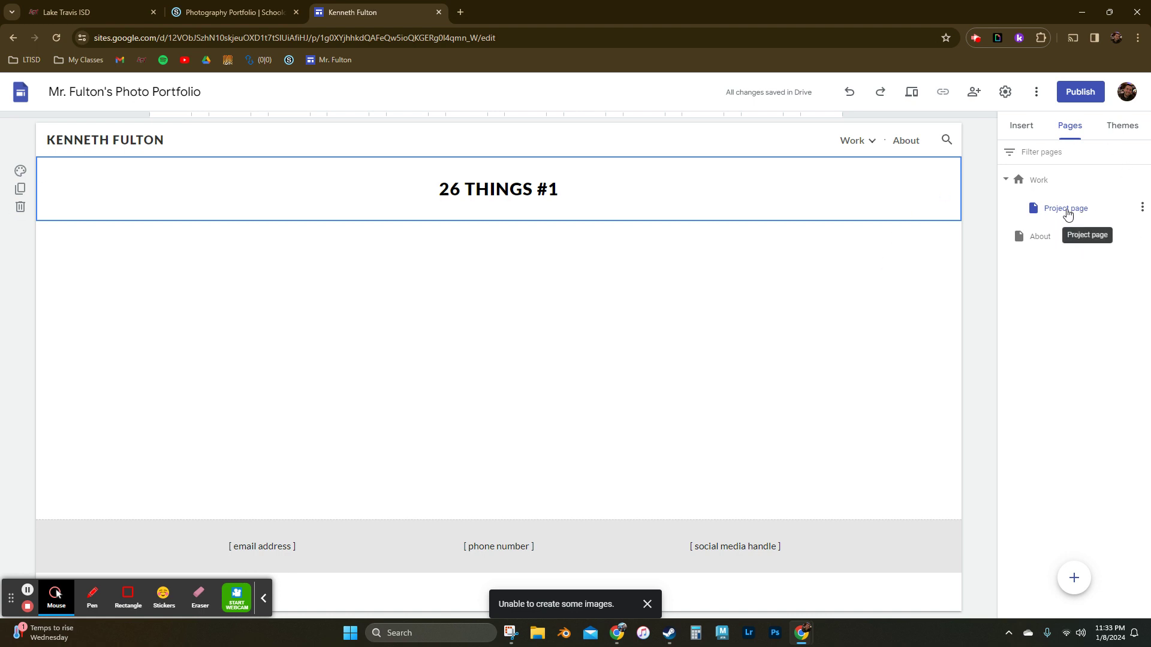
# - Rename the Project page under Work as 26 Things #1 in the site's page list
pyautogui.click(540, 199)
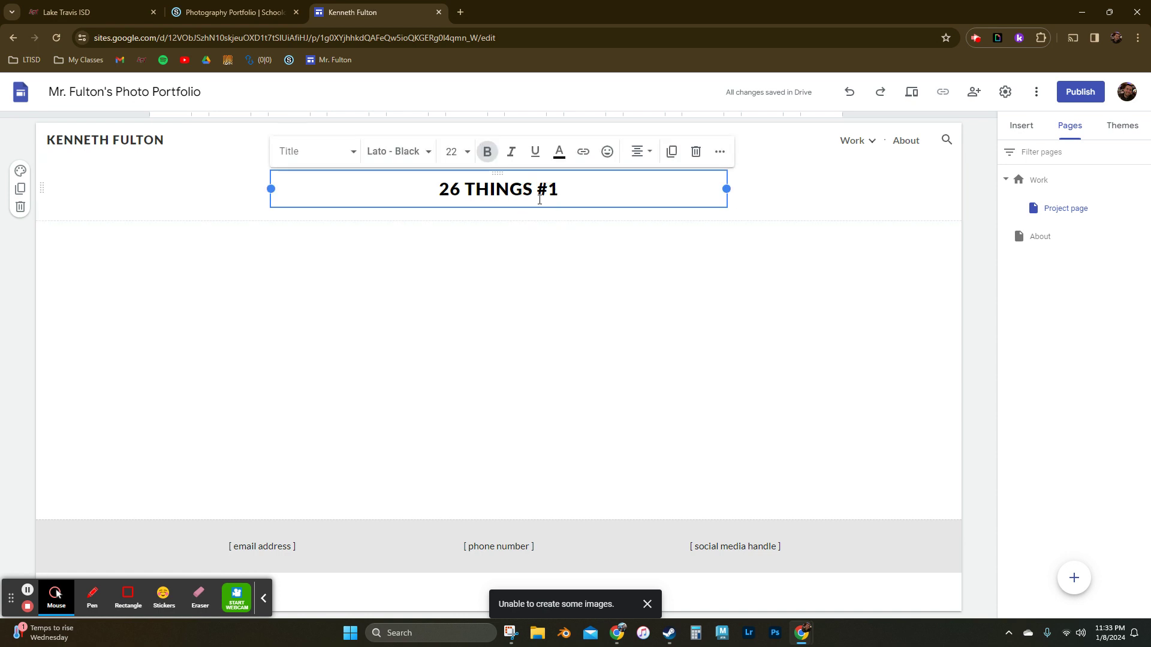
pyautogui.doubleClick(1067, 207)
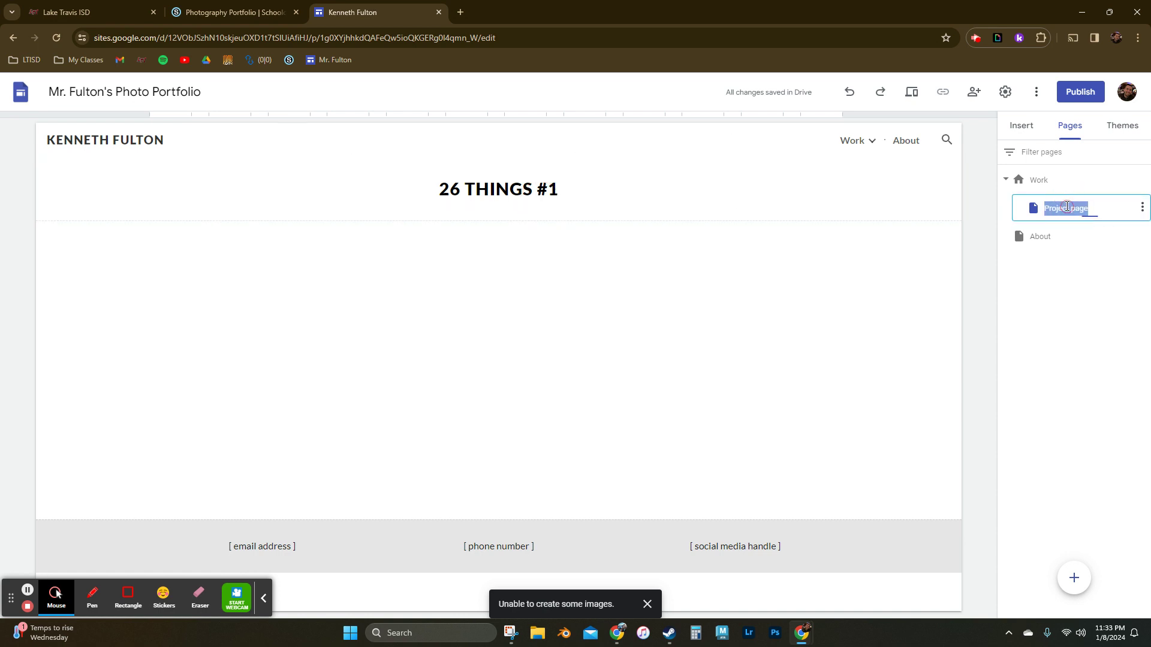
pyautogui.write('26')
pyautogui.write(' Tih')
pyautogui.press('BackSpace')
pyautogui.press('BackSpace')
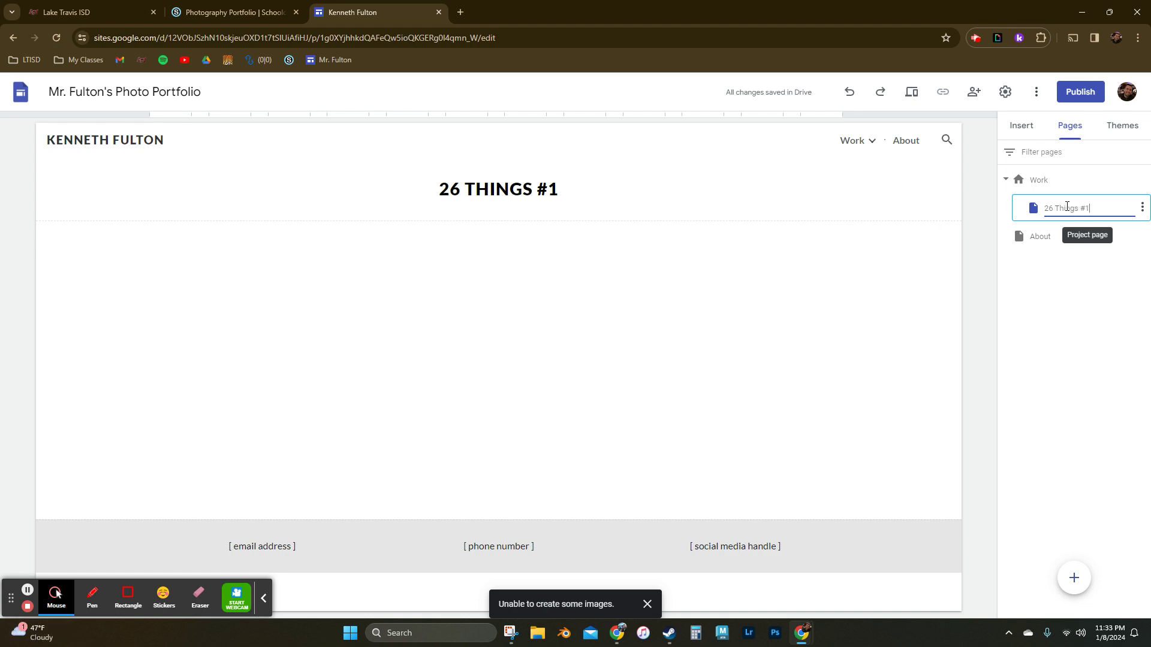
pyautogui.click(1116, 188)
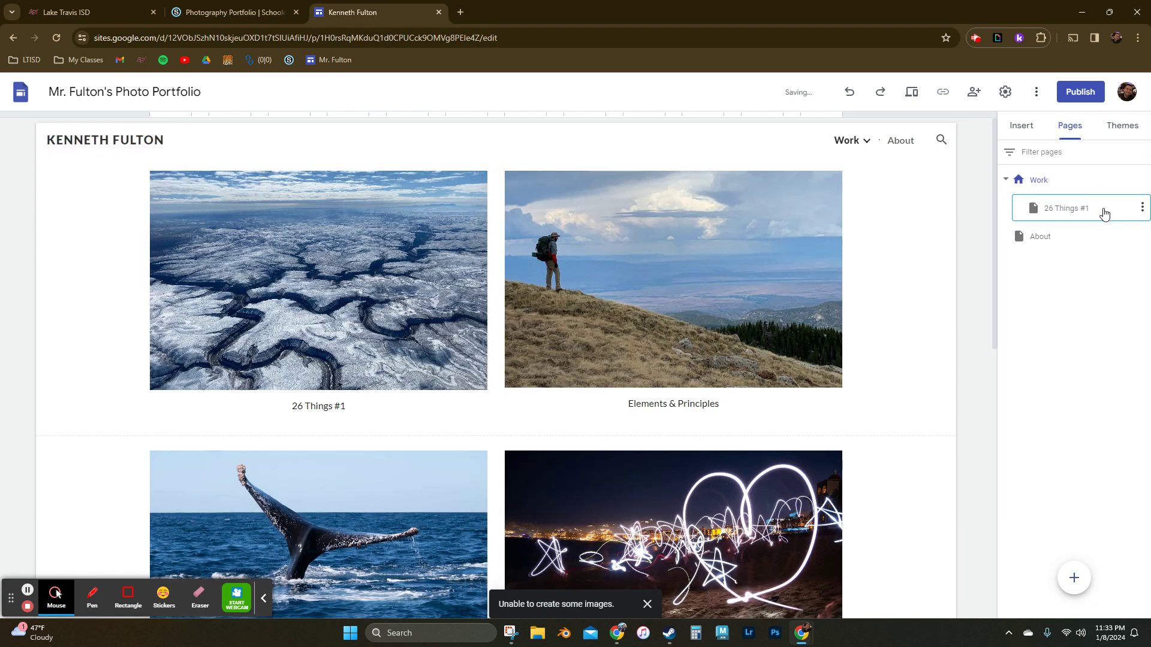
# - Duplicate the 26 Things #1 page and name the copy Elements & Principles
pyautogui.click(1105, 214)
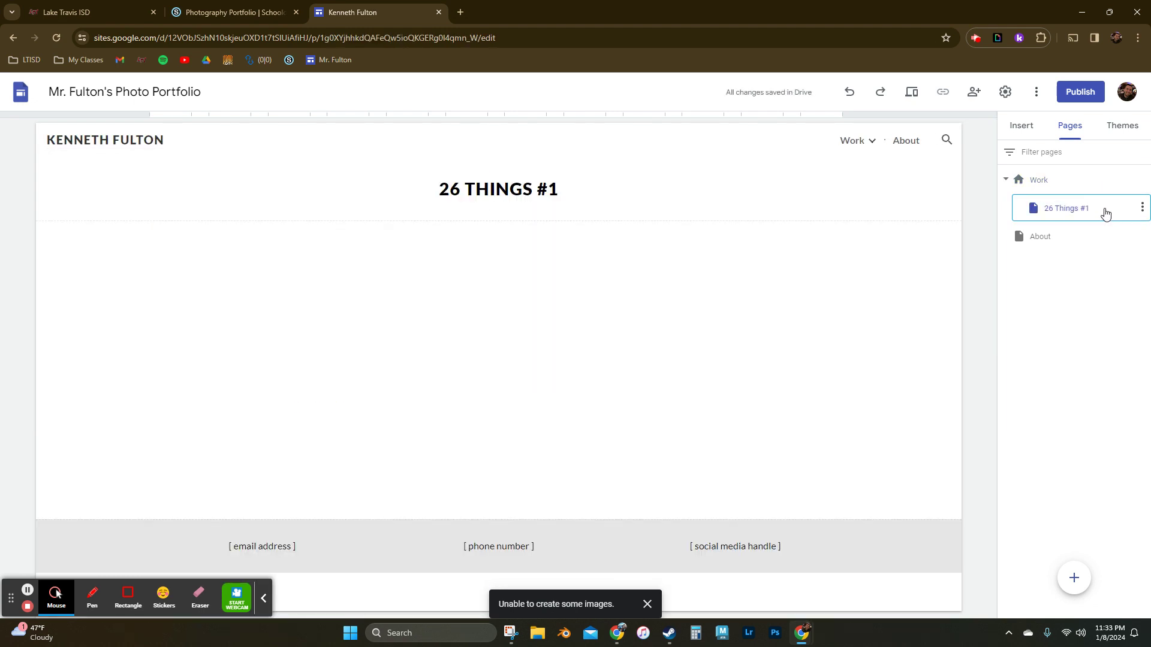
pyautogui.click(1143, 208)
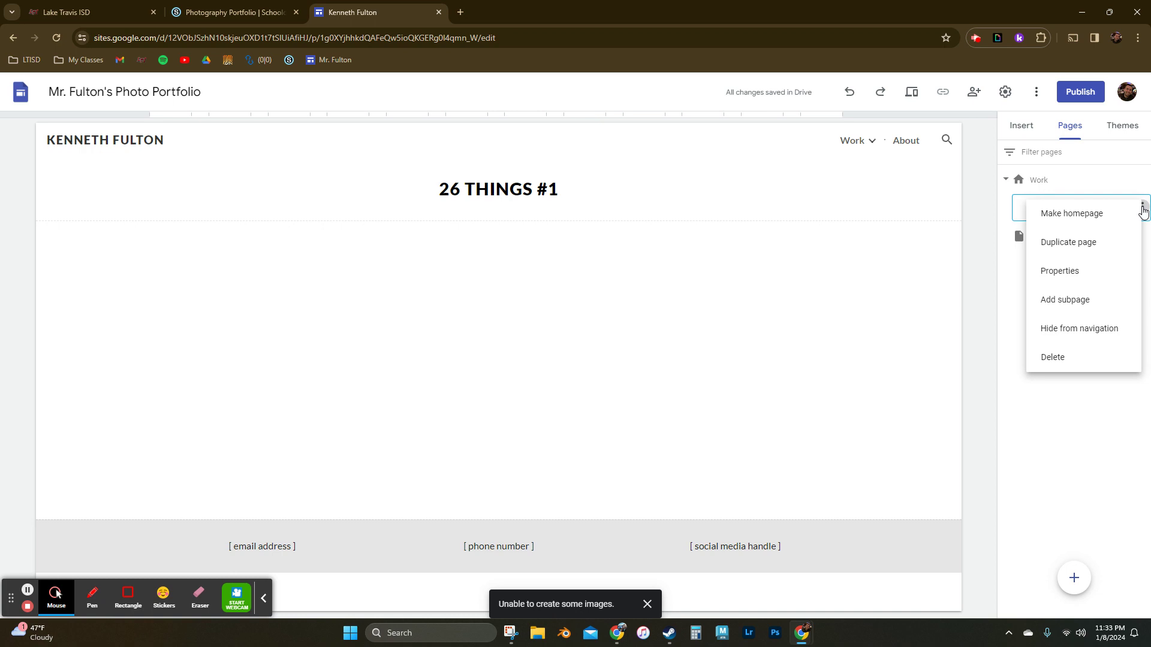
pyautogui.click(1094, 241)
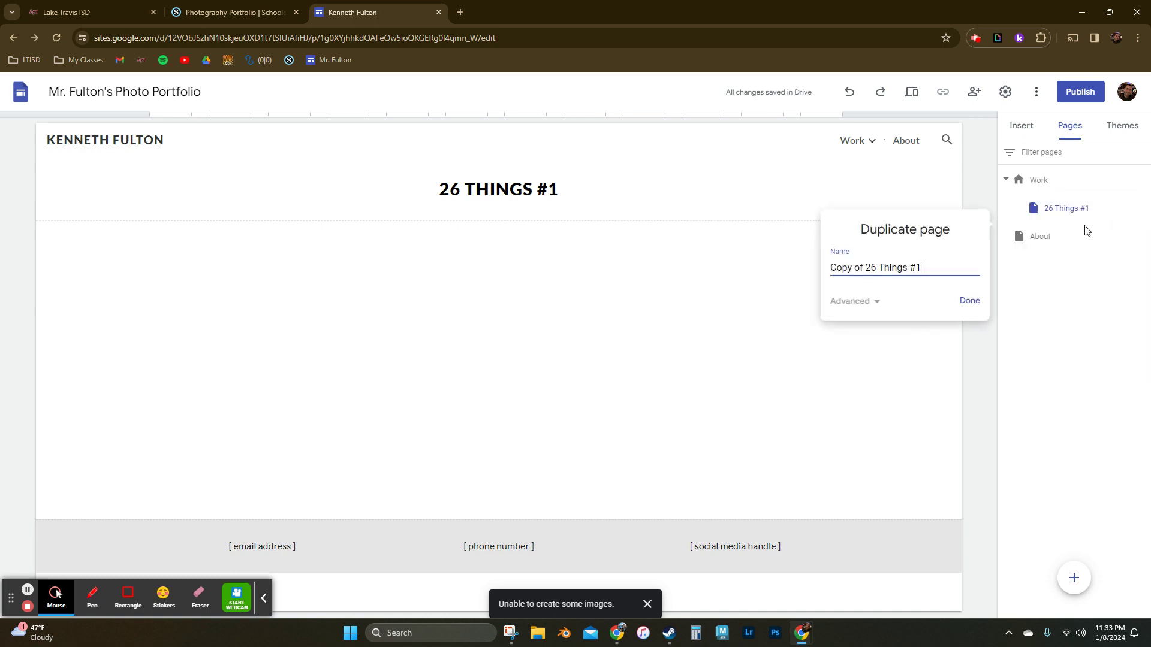
pyautogui.tripleClick(937, 265)
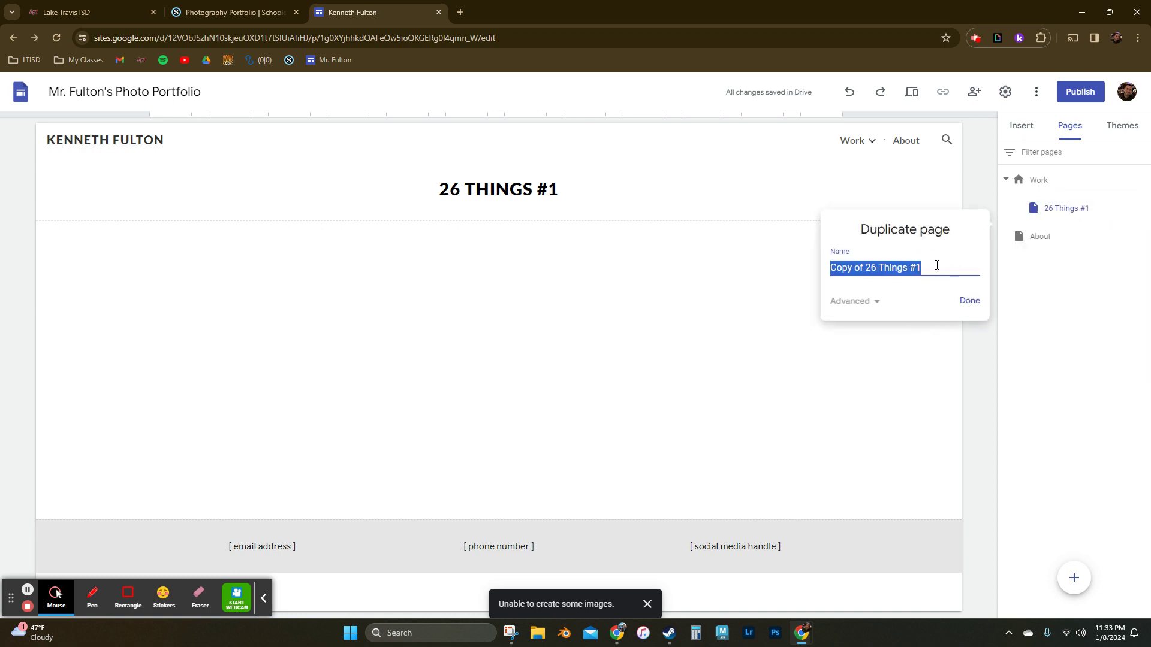
pyautogui.write('Elements & Principles')
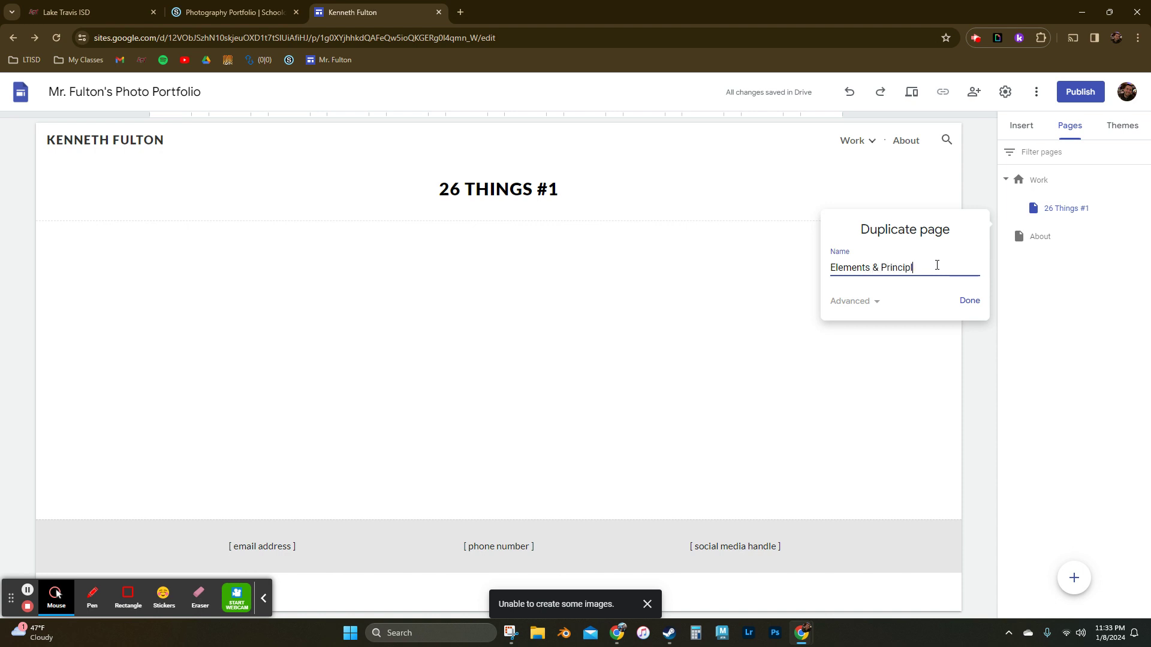
pyautogui.click(969, 301)
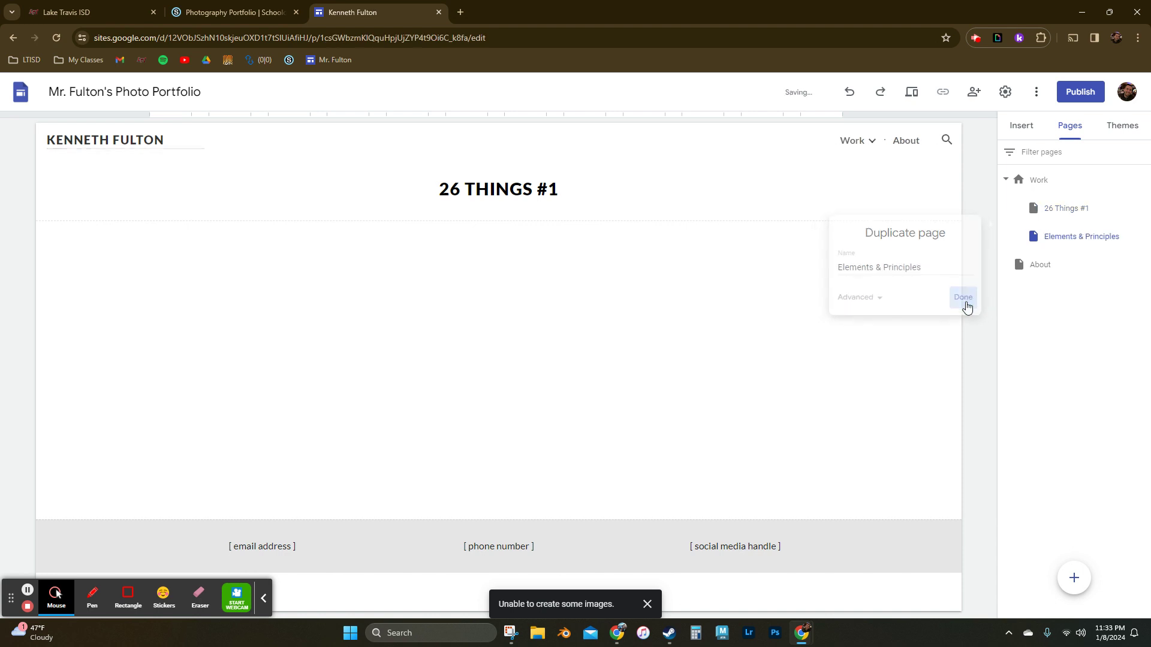
# - Change the heading on the Elements & Principles page to ELEMENTS & PRINCIPLES
pyautogui.click(1083, 239)
pyautogui.tripleClick(518, 190)
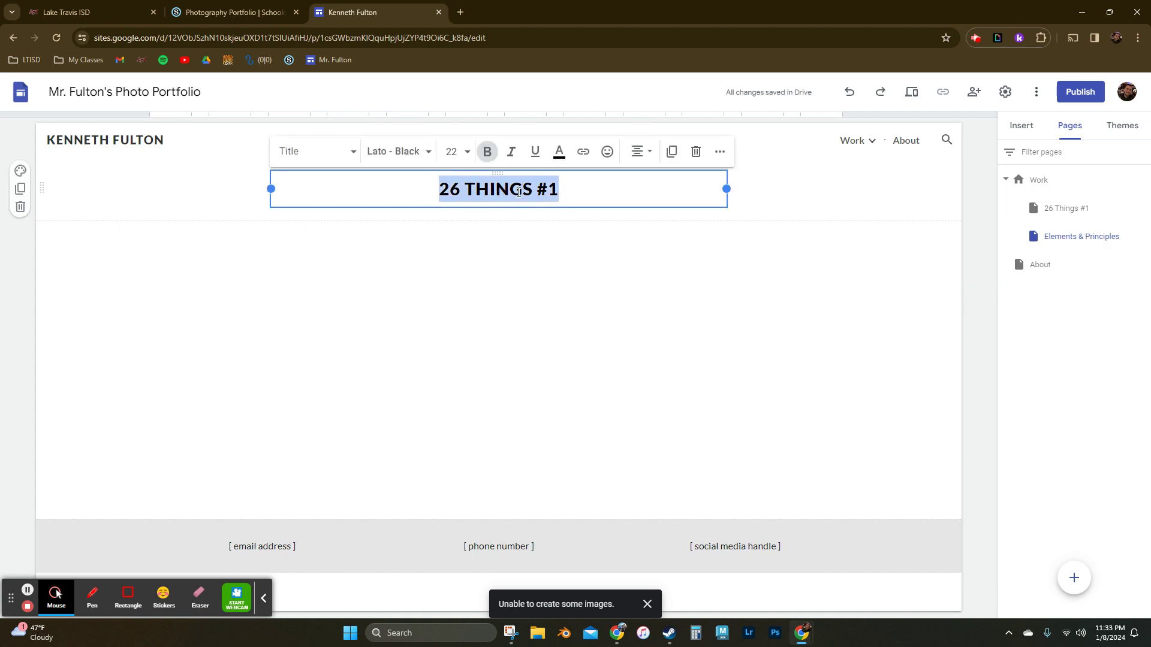
pyautogui.write('ELEM')
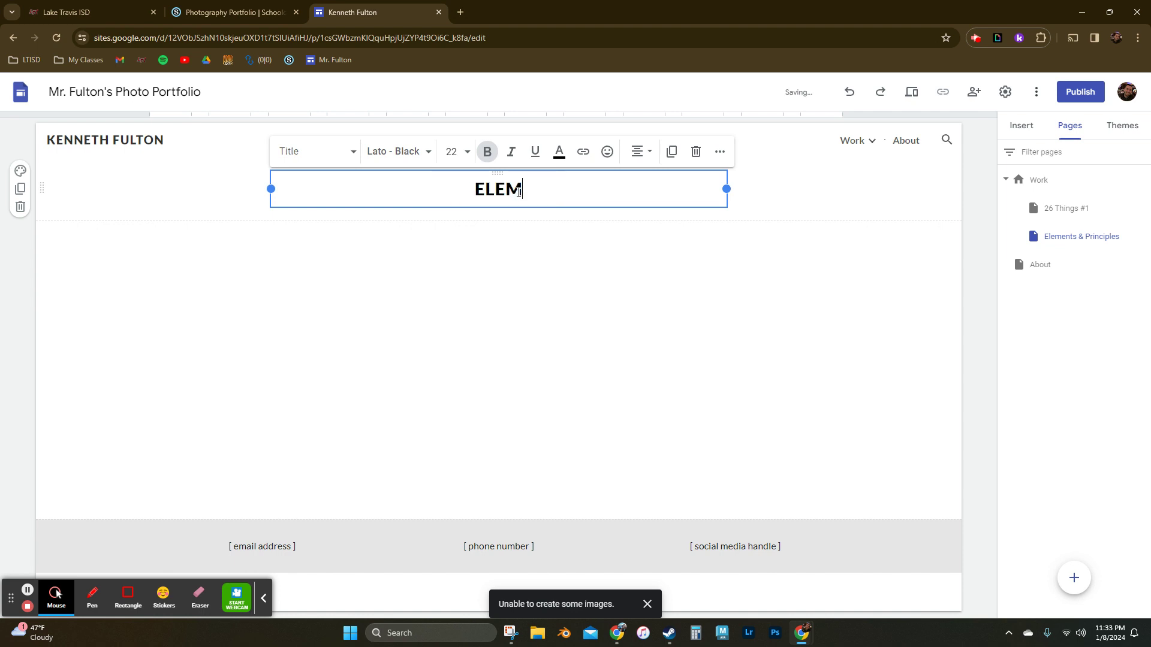
pyautogui.write('ENTS & PRINCPLE')
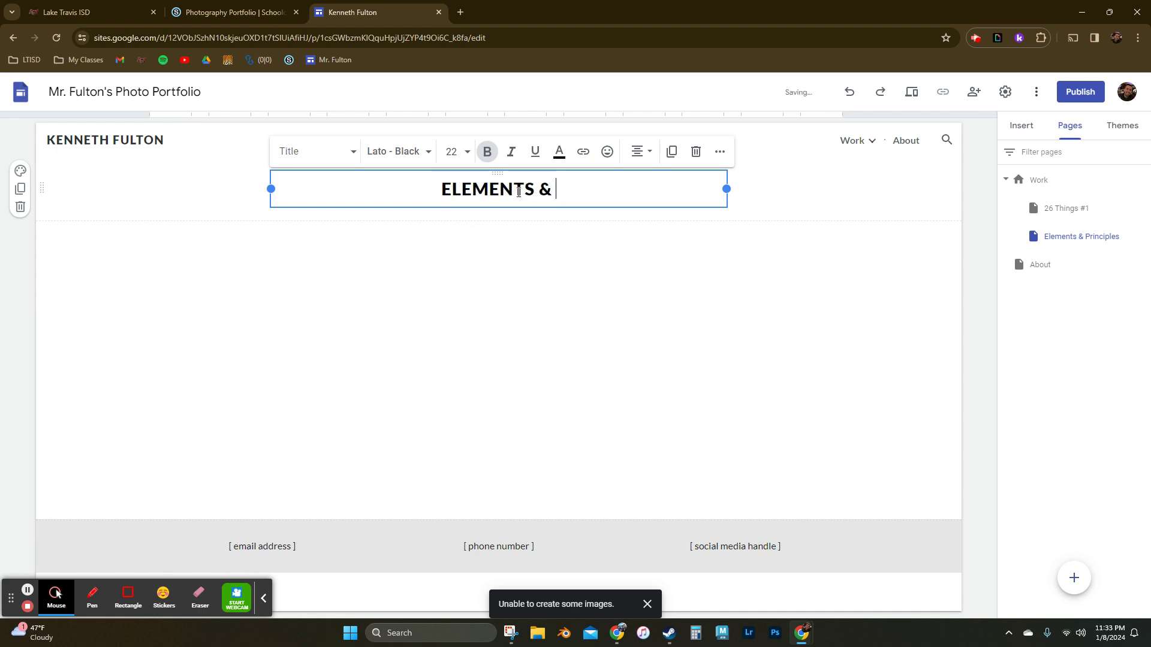
pyautogui.press('BackSpace')
pyautogui.press('BackSpace')
pyautogui.press('BackSpace')
pyautogui.press('BackSpace')
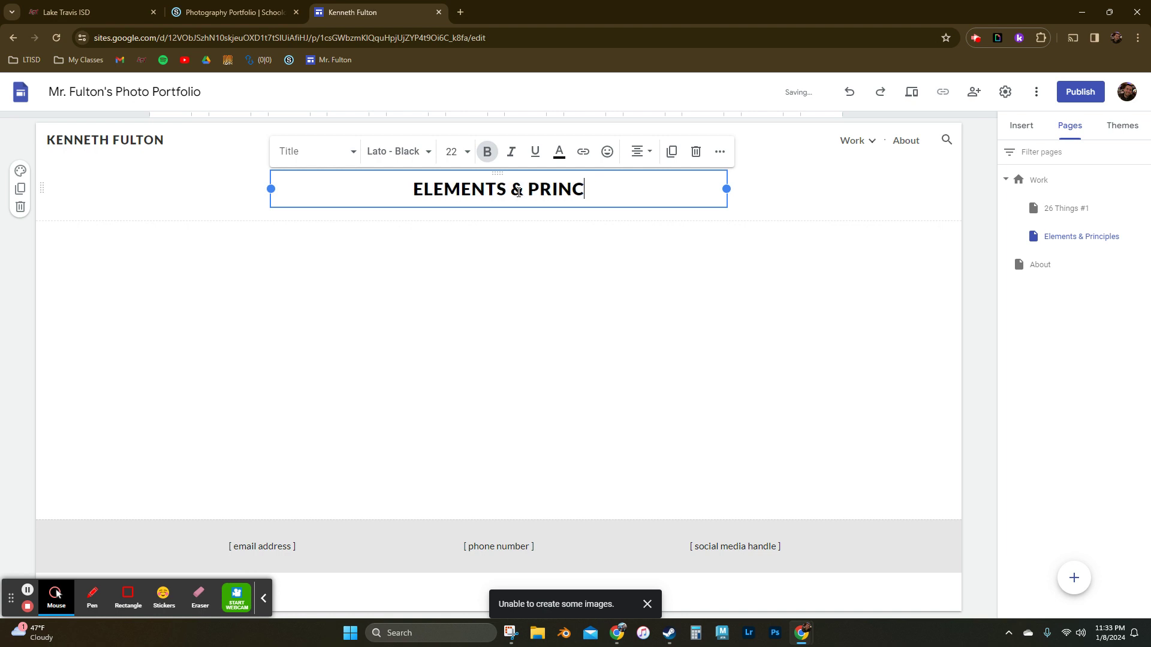
pyautogui.write('CIPLES')
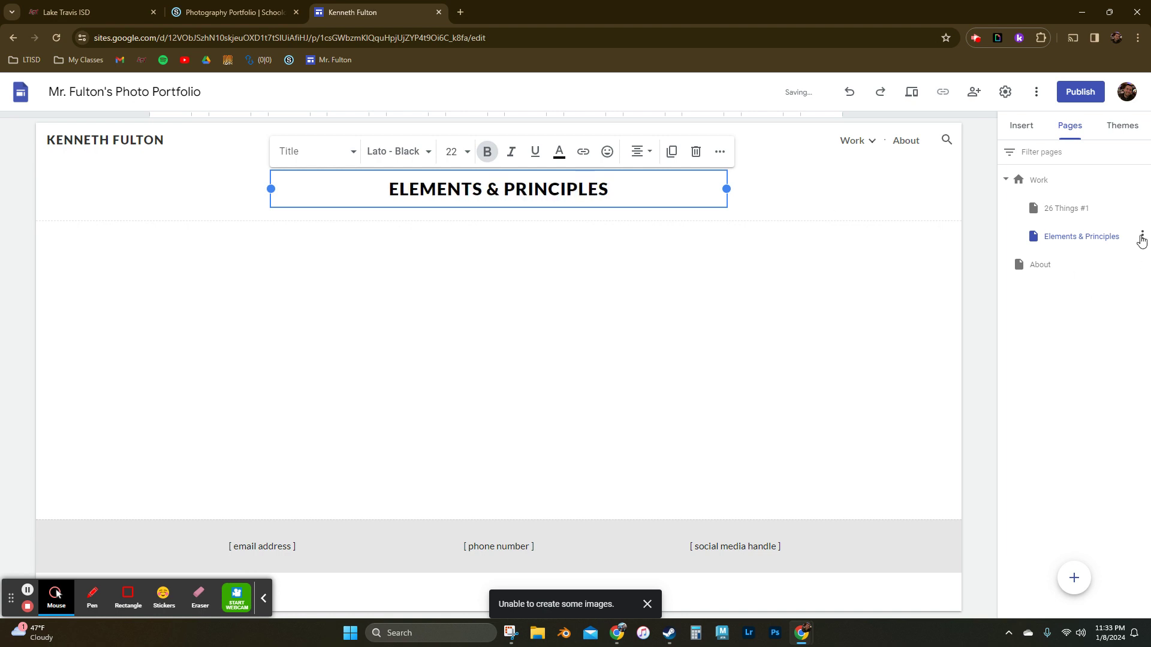
# - Duplicate the Elements & Principles page and name the copy Elements of Composition
pyautogui.click(1142, 235)
pyautogui.click(1103, 272)
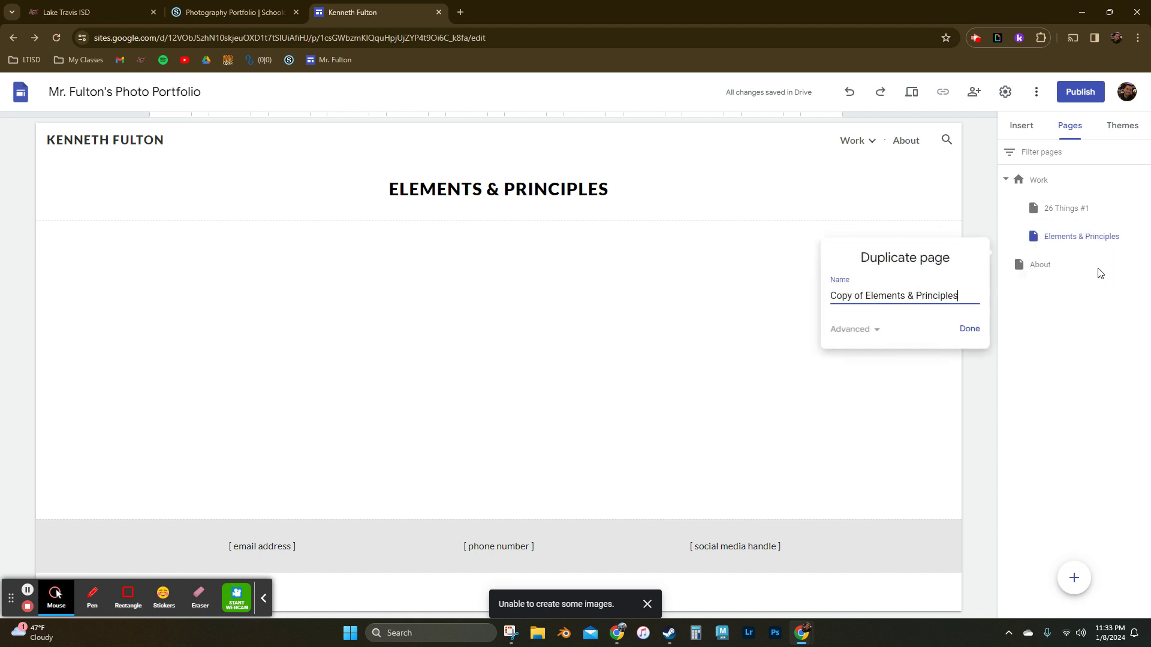
pyautogui.tripleClick(951, 296)
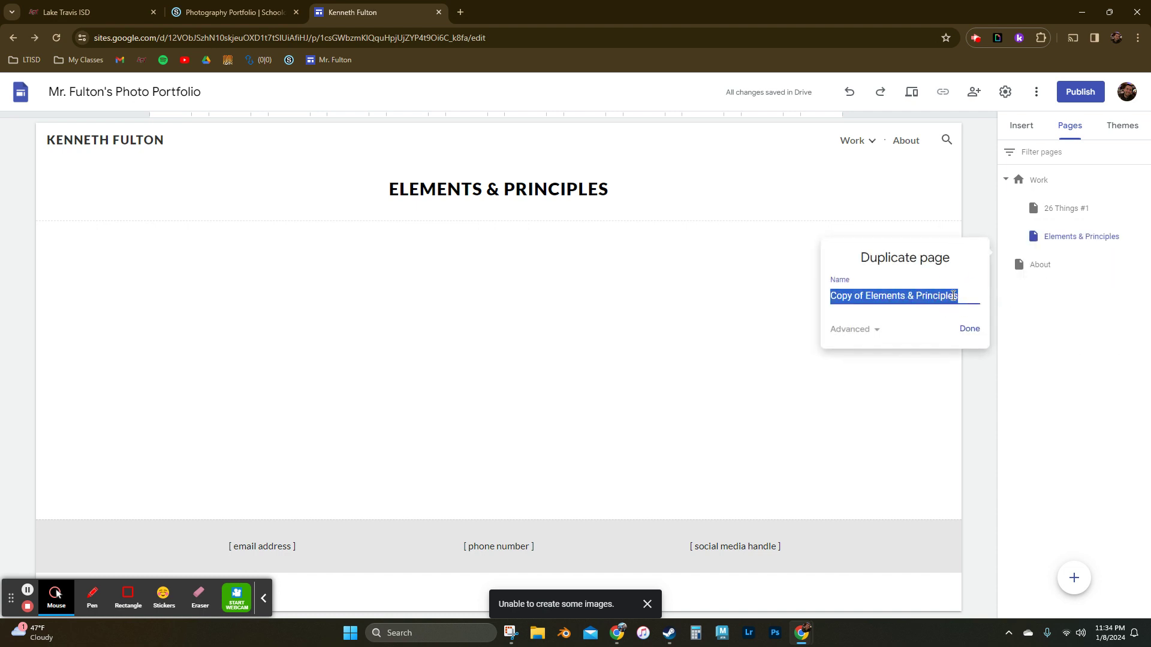
pyautogui.write('Elements of Composition')
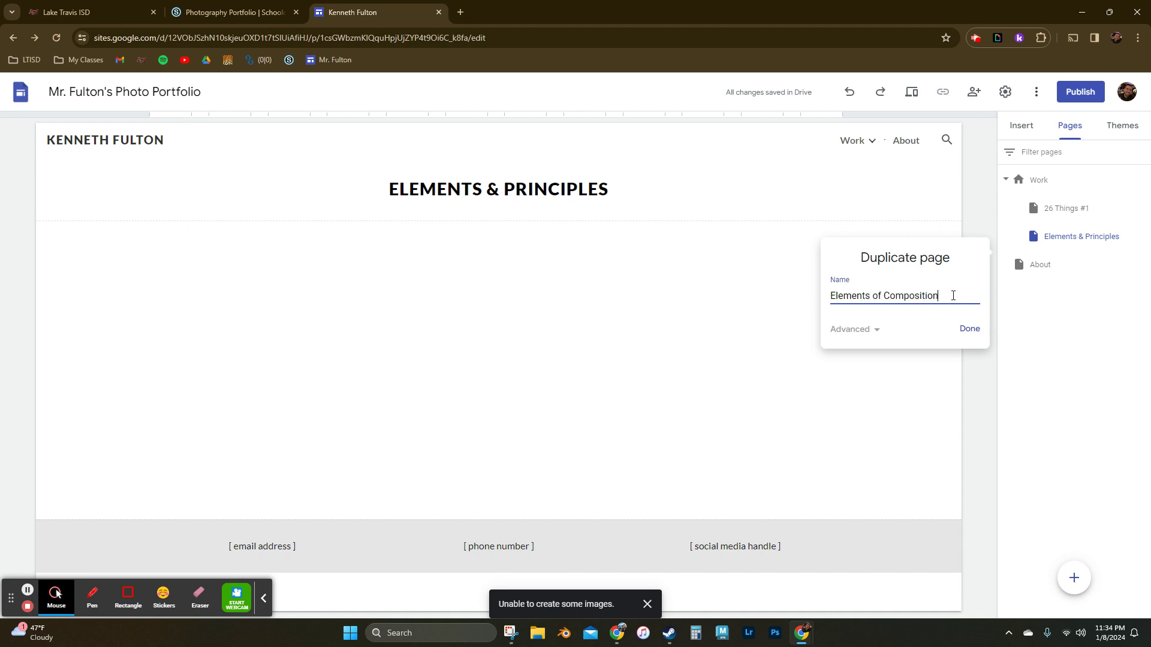
pyautogui.press('Return')
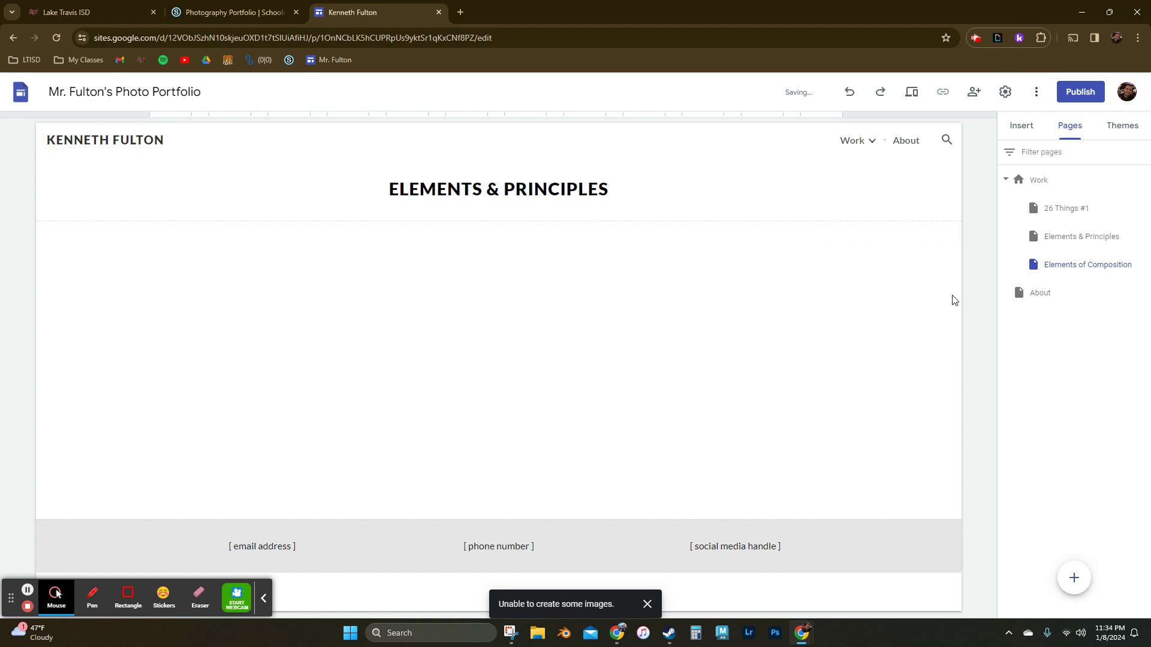
# - Change the heading on the Elements of Composition page to ELEMENTS OF COMPOSITION
pyautogui.click(1102, 269)
pyautogui.click(615, 190)
pyautogui.moveTo(614, 190); pyautogui.dragTo(486, 192)
pyautogui.write('OF COMPI')
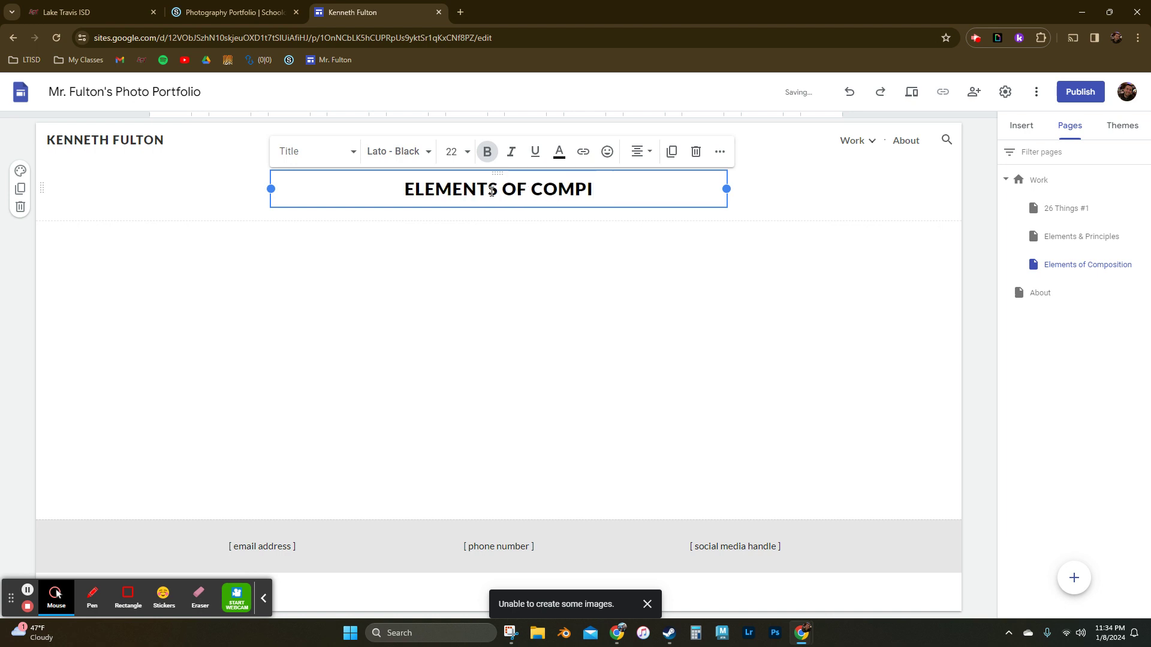
pyautogui.press('BackSpace')
pyautogui.write('OS')
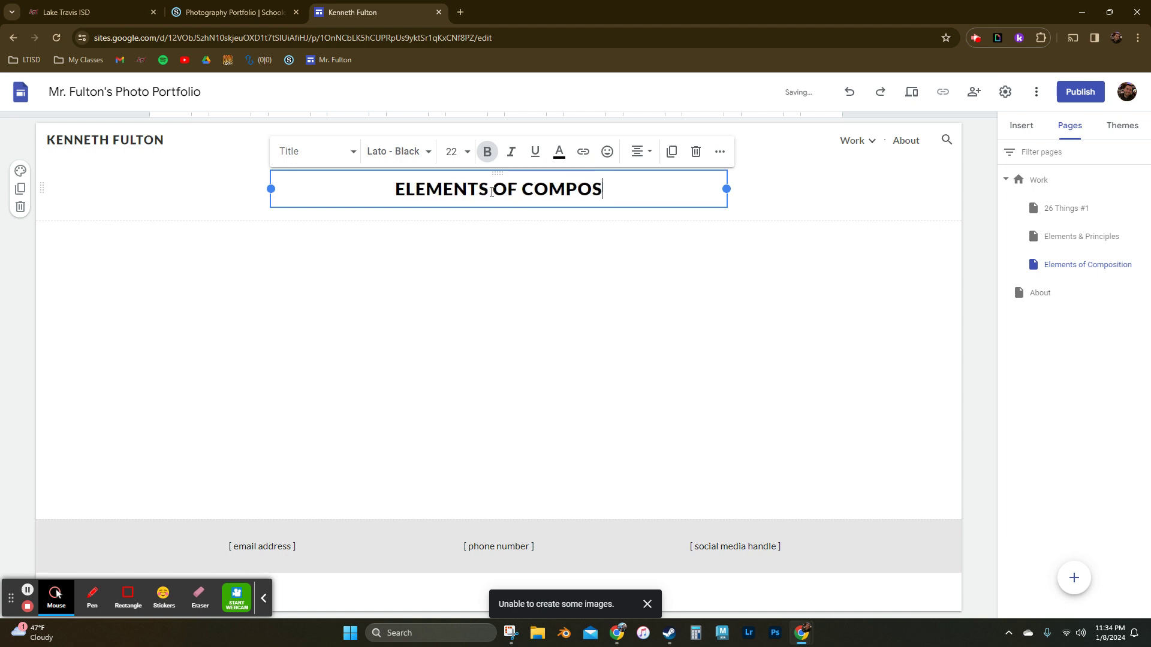
pyautogui.write('ITION')
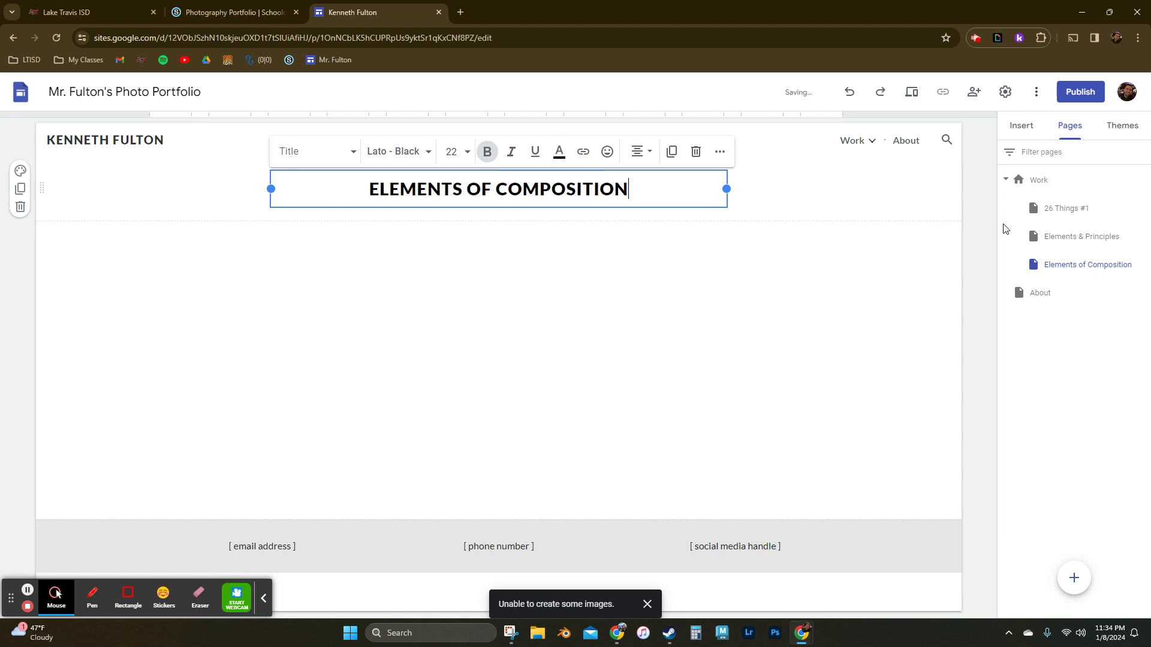
# - Duplicate the Elements of Composition page and name the copy Shutter Speed
pyautogui.click(1143, 264)
pyautogui.click(1102, 299)
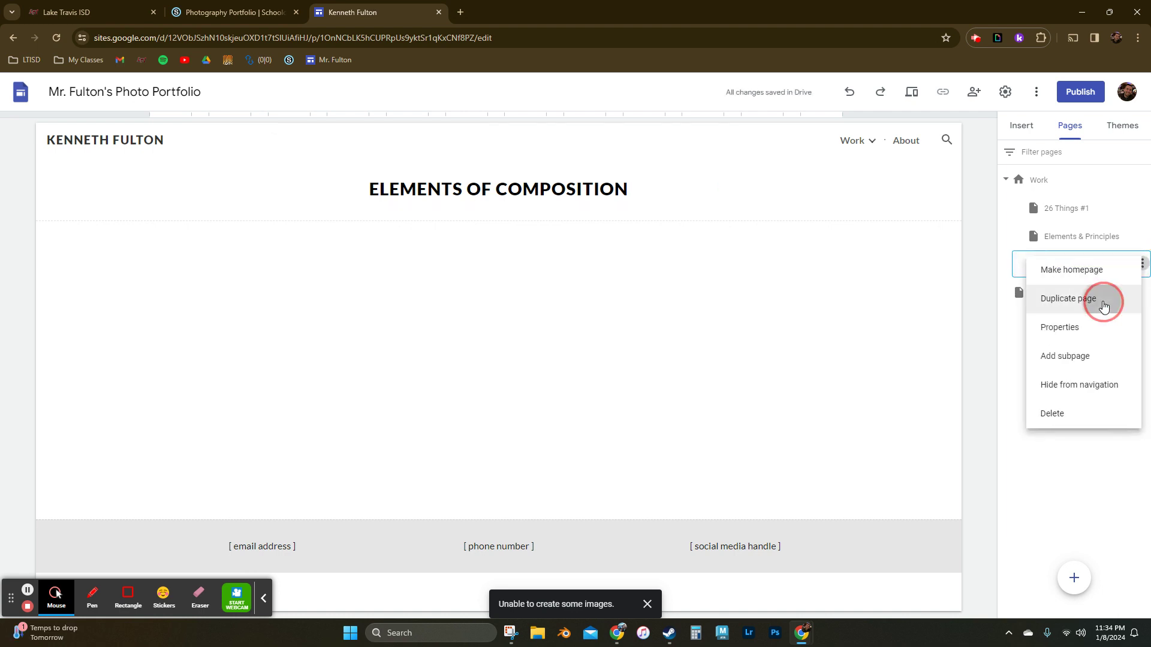
pyautogui.doubleClick(962, 321)
pyautogui.tripleClick(961, 320)
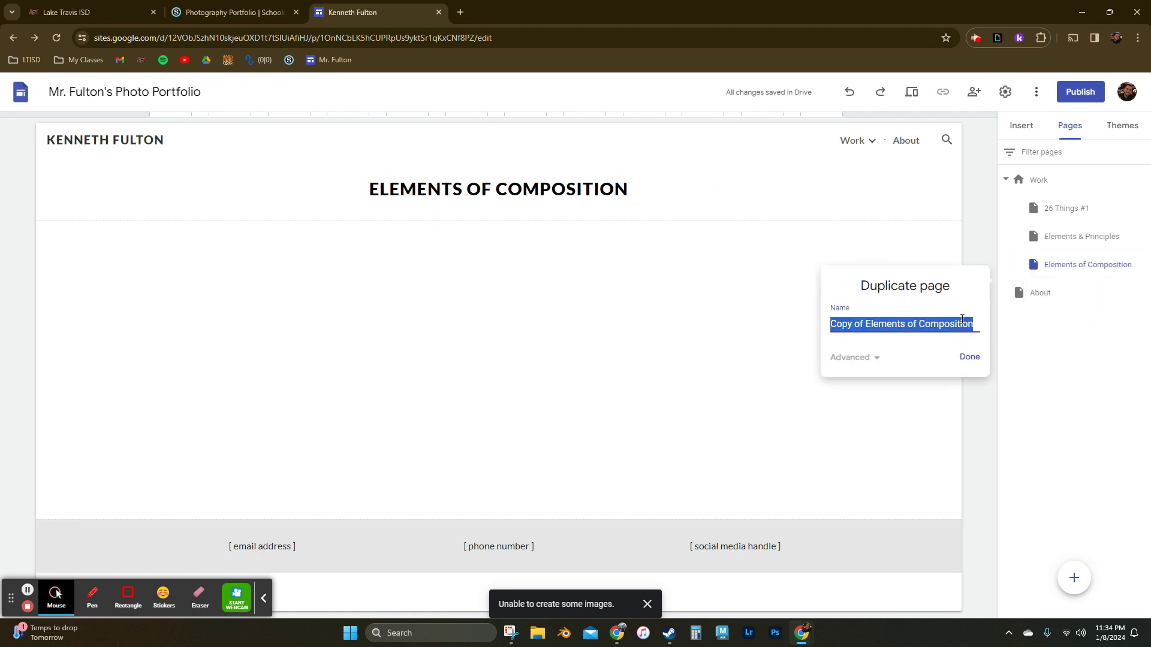
pyautogui.write('Shutter Speed')
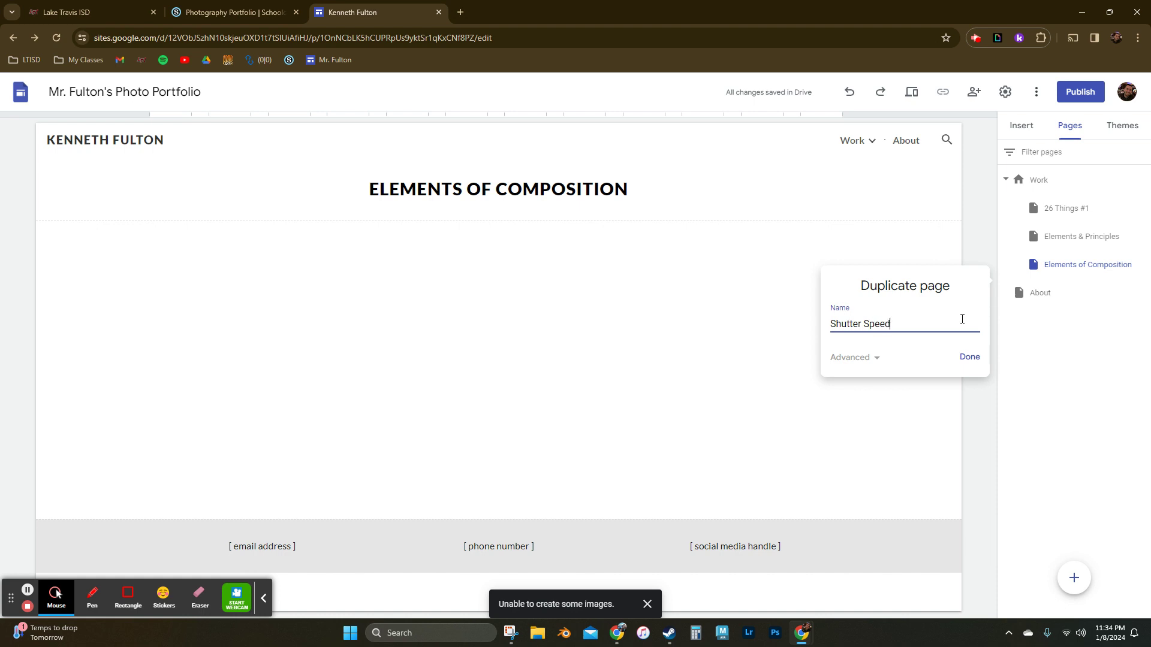
pyautogui.press('Return')
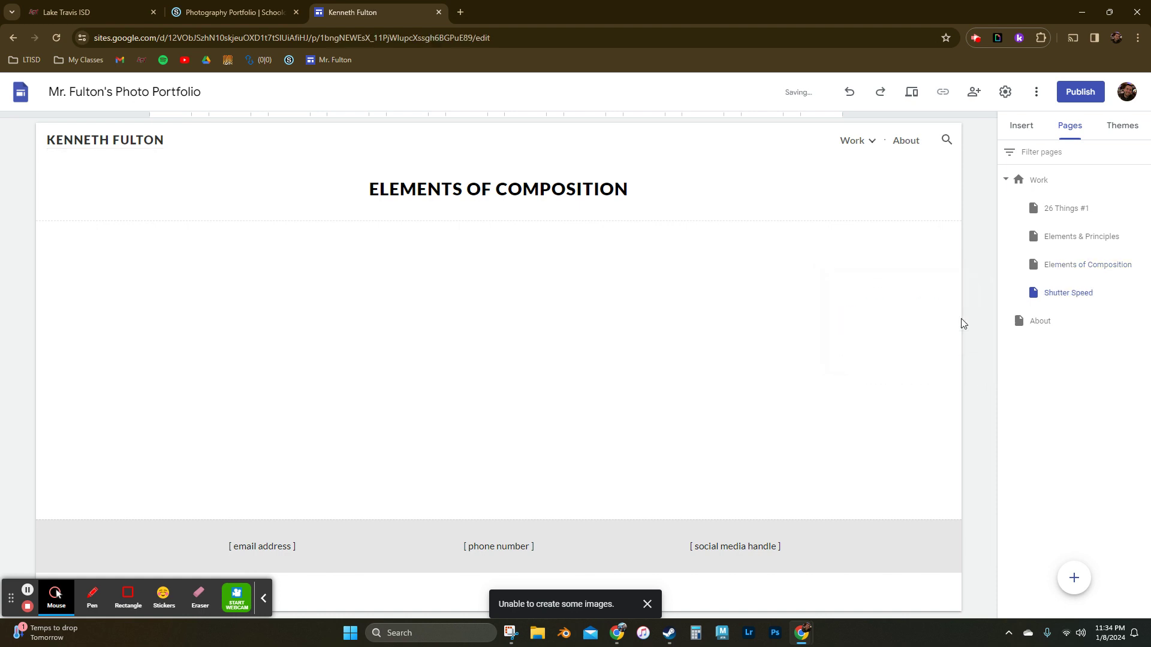
# - Replace the heading on the Shutter Speed page with SHUTTER SPEED
pyautogui.tripleClick(614, 188)
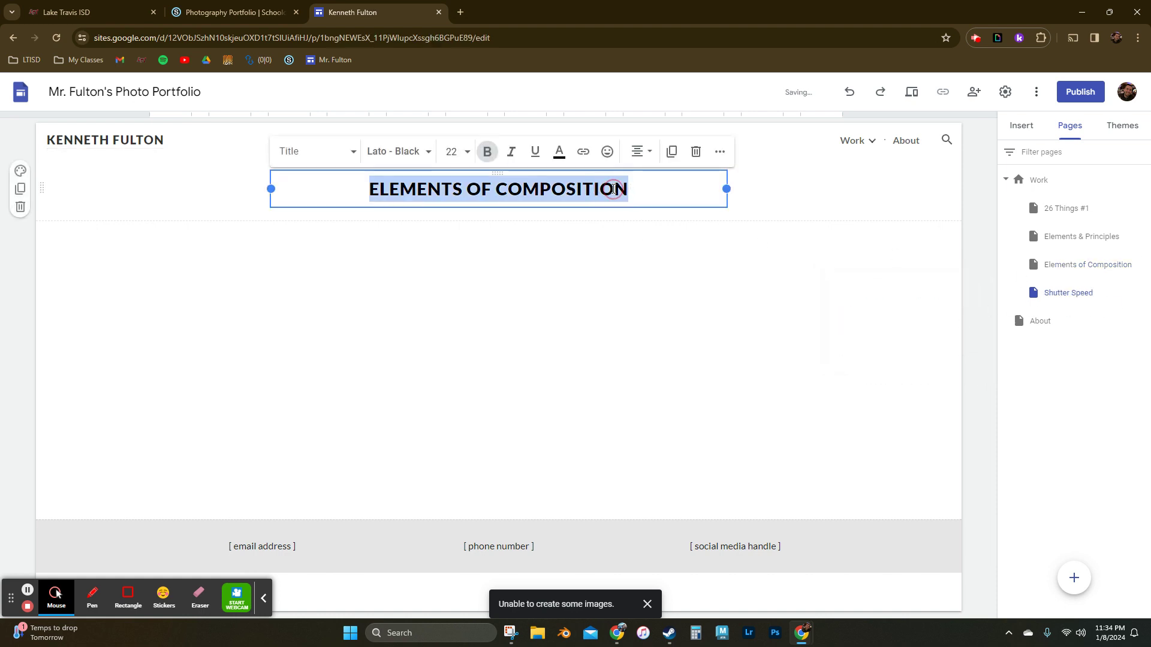
pyautogui.write('SHUTTER S')
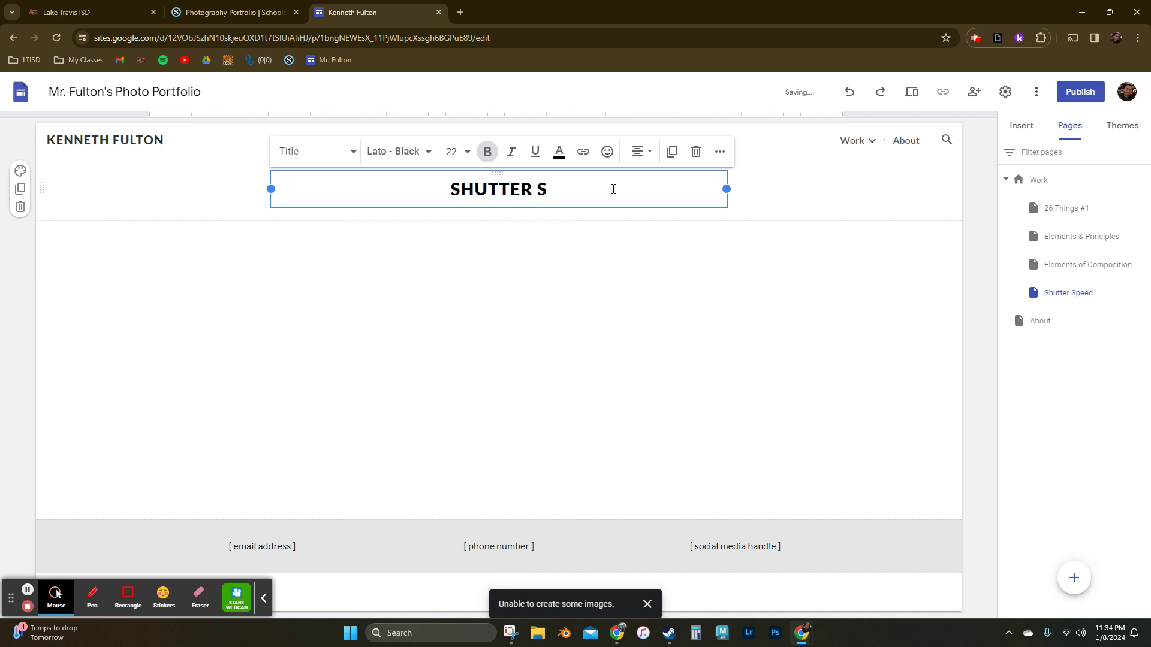
pyautogui.write('PEED')
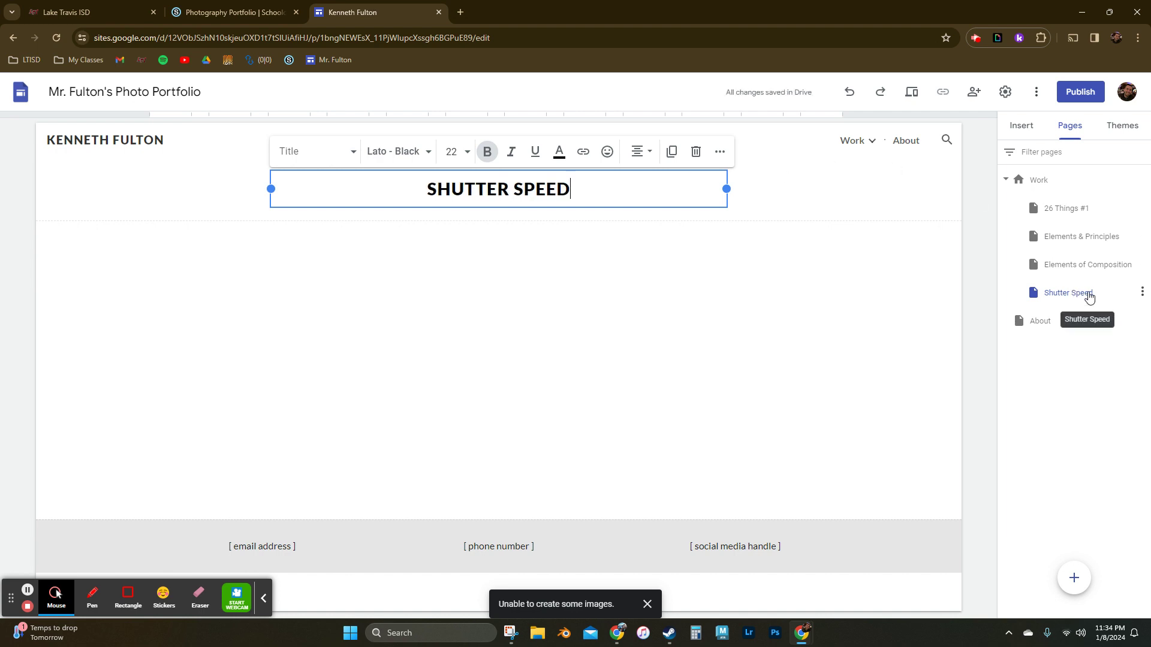
pyautogui.moveTo(854, 141)
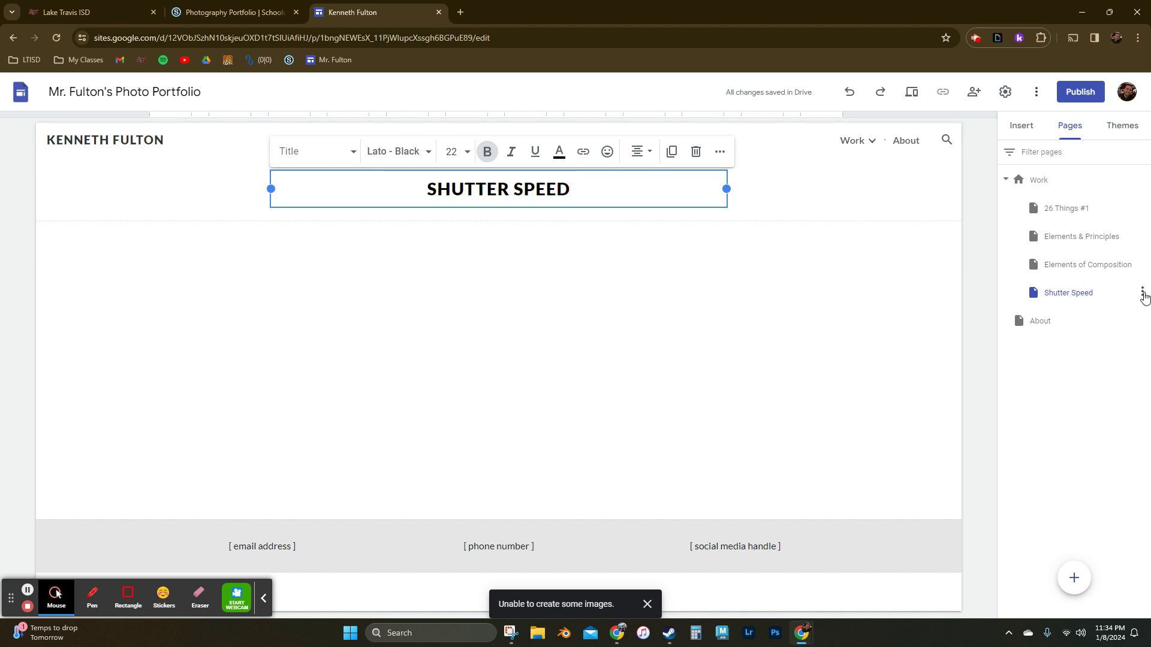
# - Duplicate the Shutter Speed page and name the copy 26 Things #2 (Aaron Siskand)
pyautogui.click(1143, 293)
pyautogui.click(1089, 326)
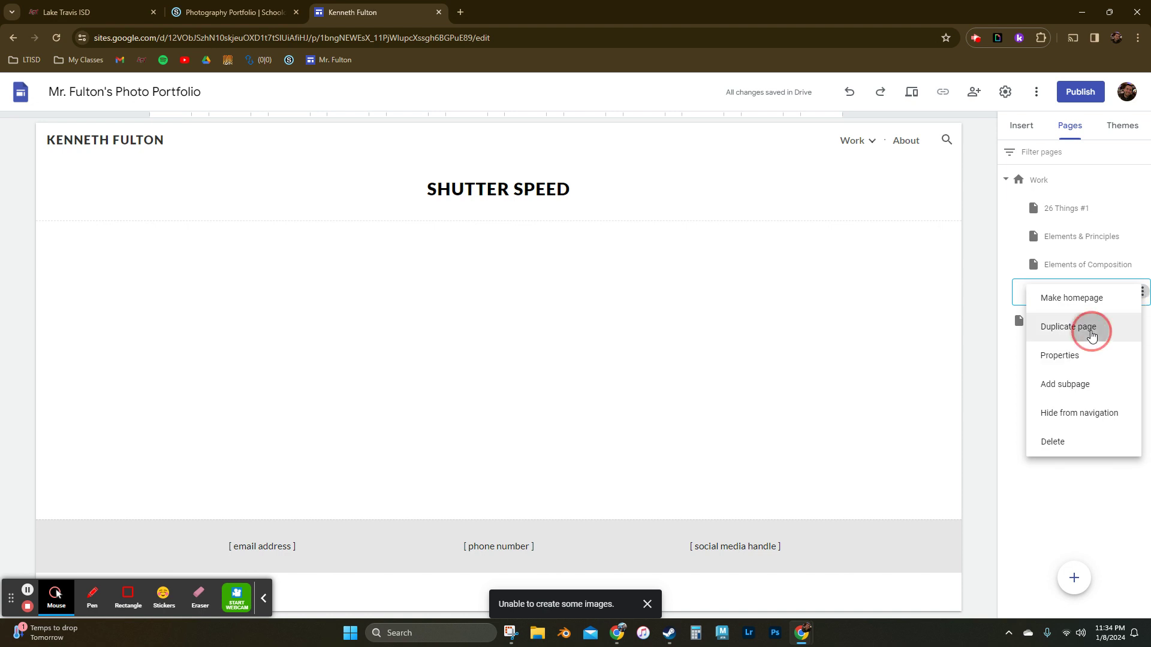
pyautogui.tripleClick(960, 346)
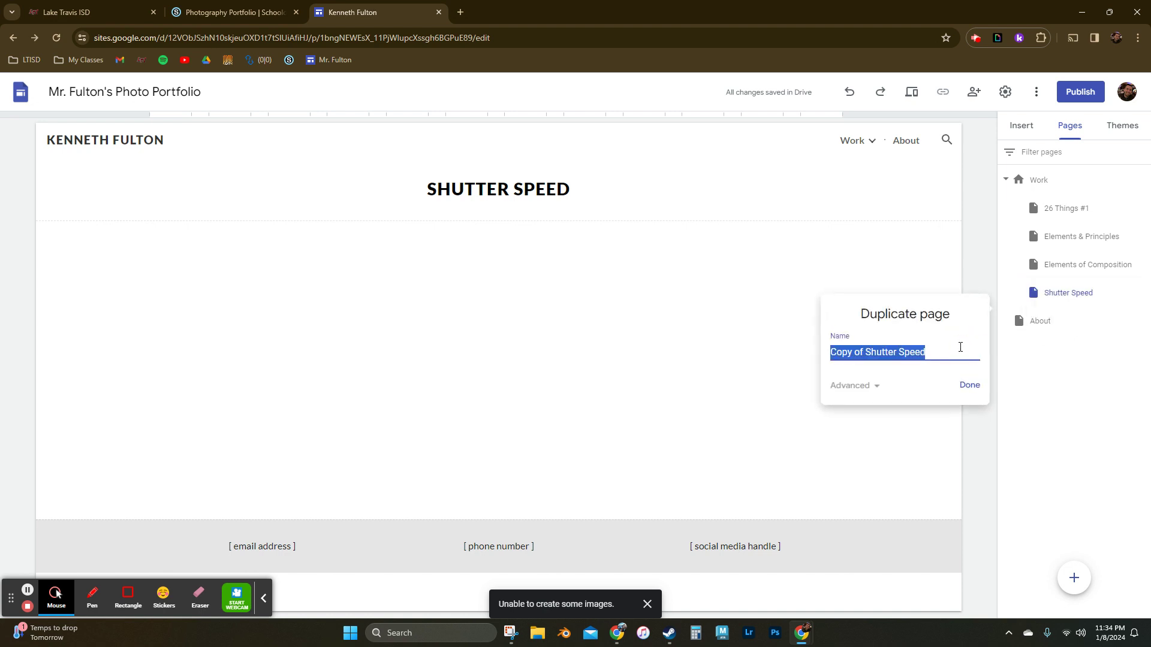
pyautogui.write('26 Things #2 (Aaron Siskand')
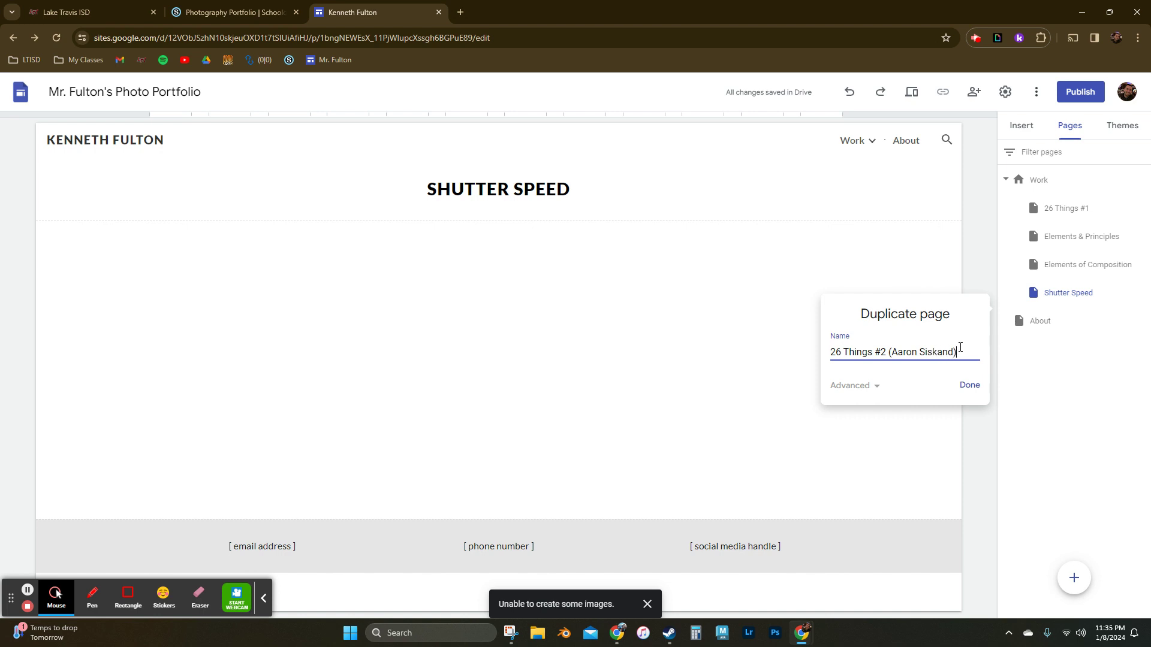
pyautogui.click(966, 386)
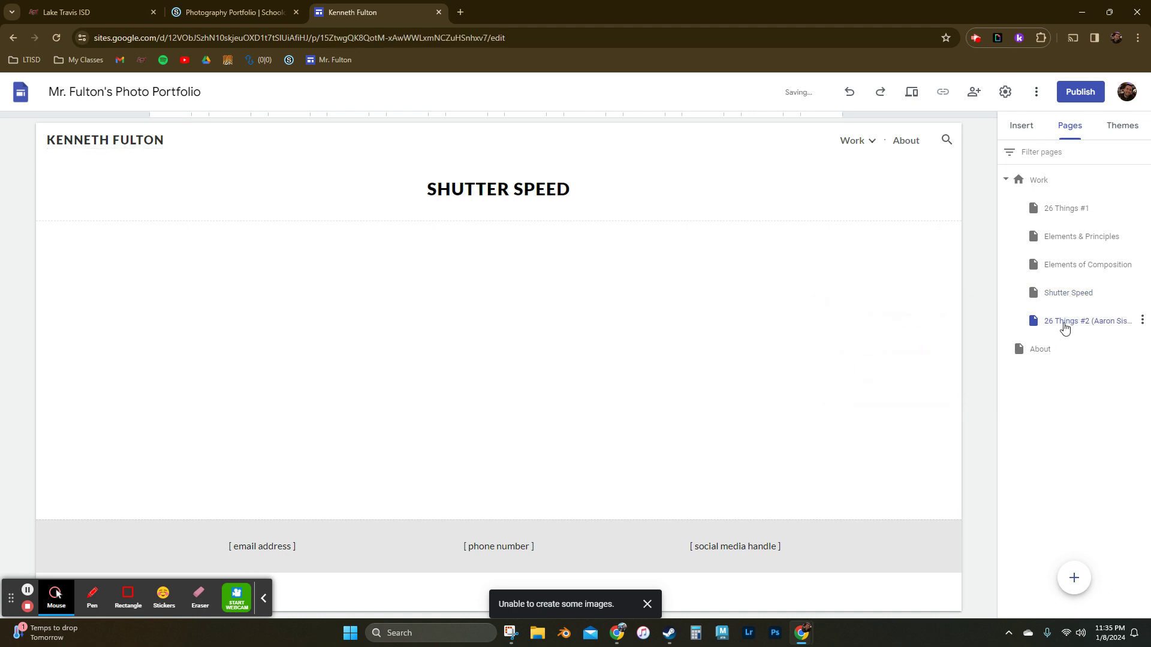
# - Replace the heading on the 26 Things #2 page with 26 THINGS #2 (AARON SISKAND)
pyautogui.click(567, 186)
pyautogui.tripleClick(568, 186)
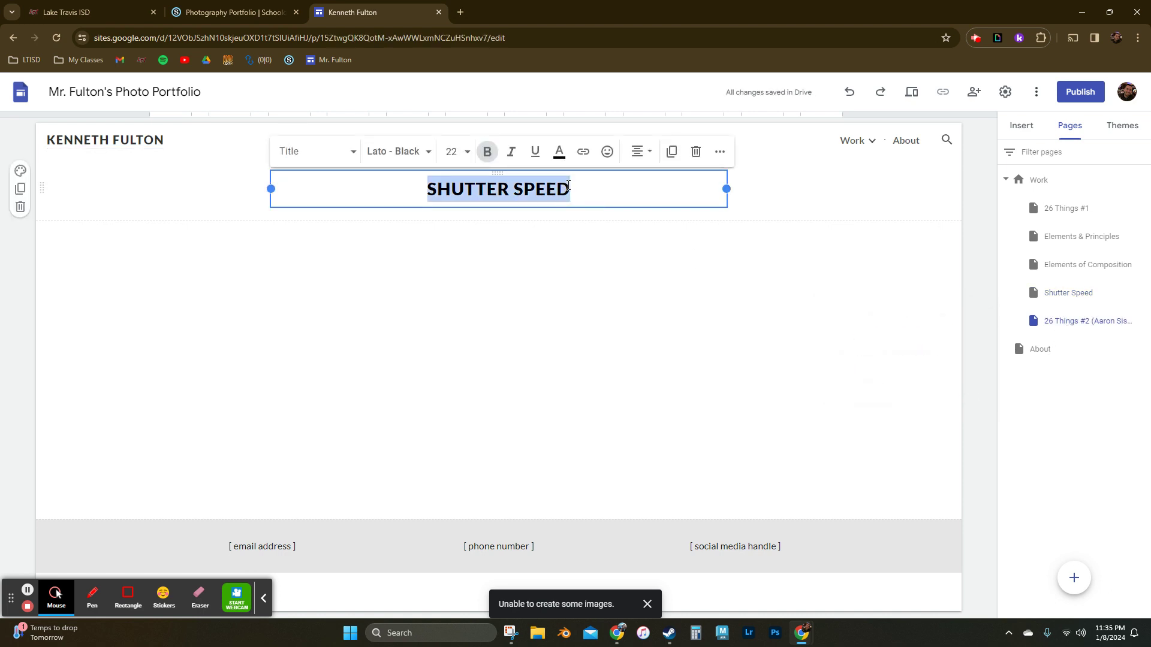
pyautogui.write('26 THI')
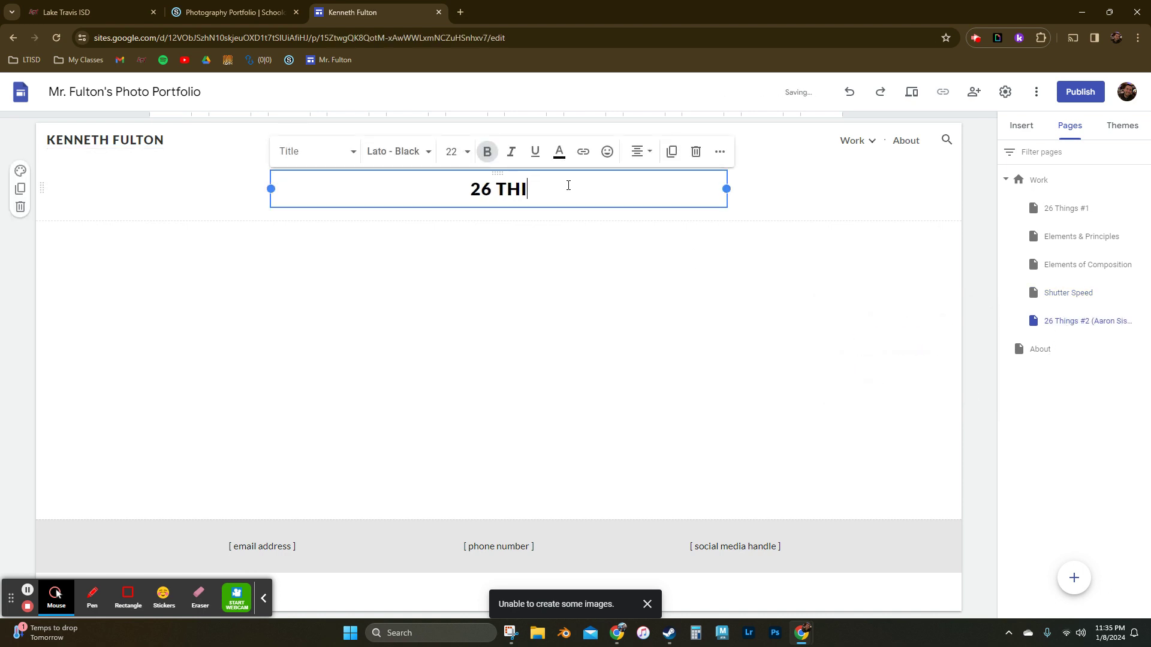
pyautogui.write('NGS #2 ')
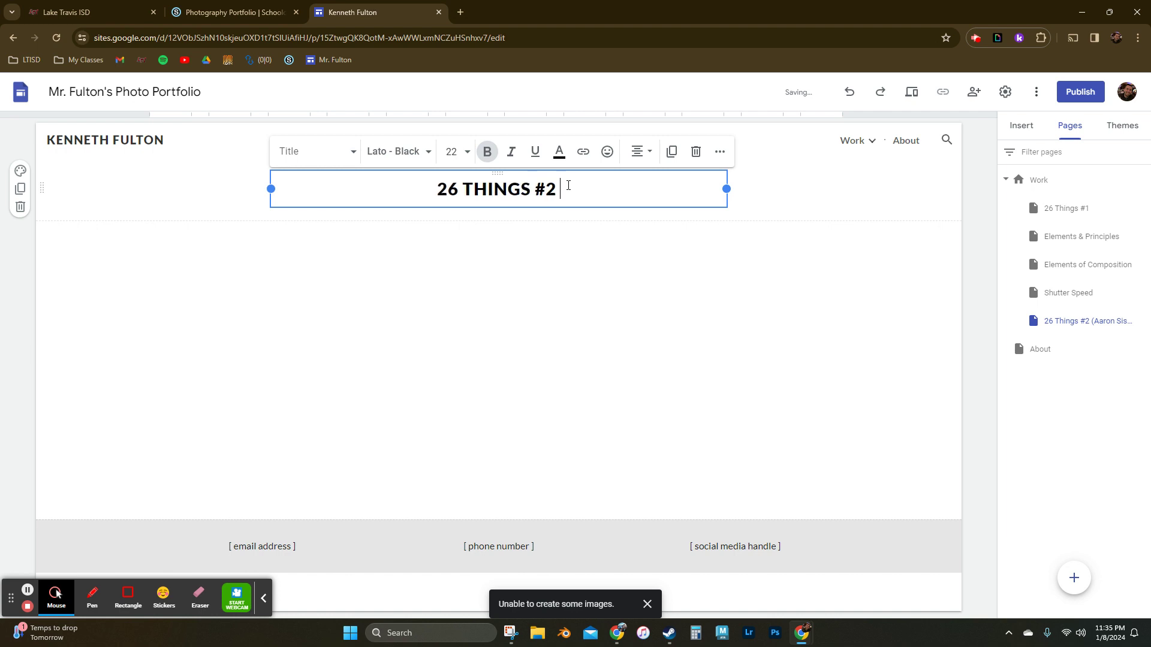
pyautogui.write('(AA')
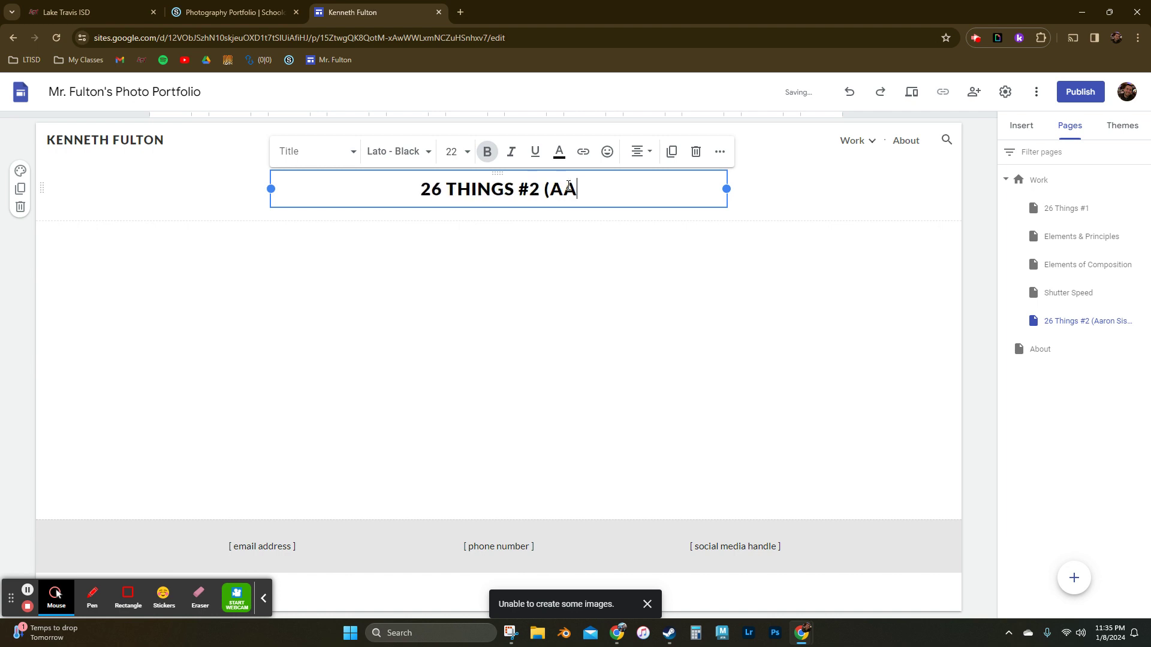
pyautogui.write('RON SISKAND)')
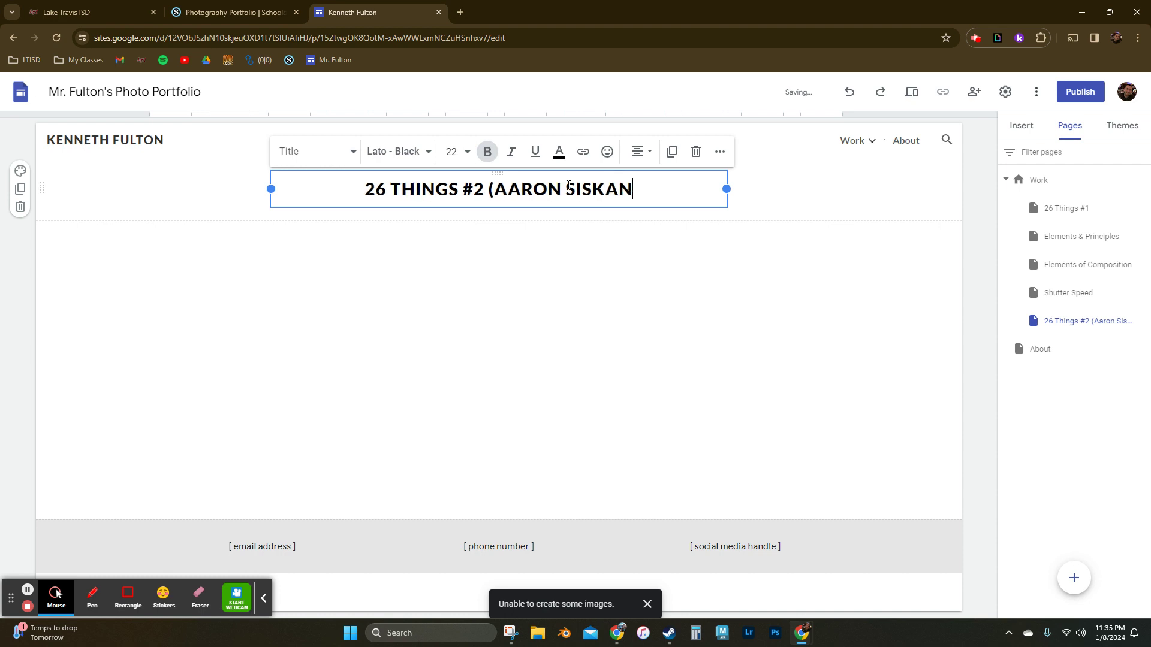
pyautogui.click(818, 200)
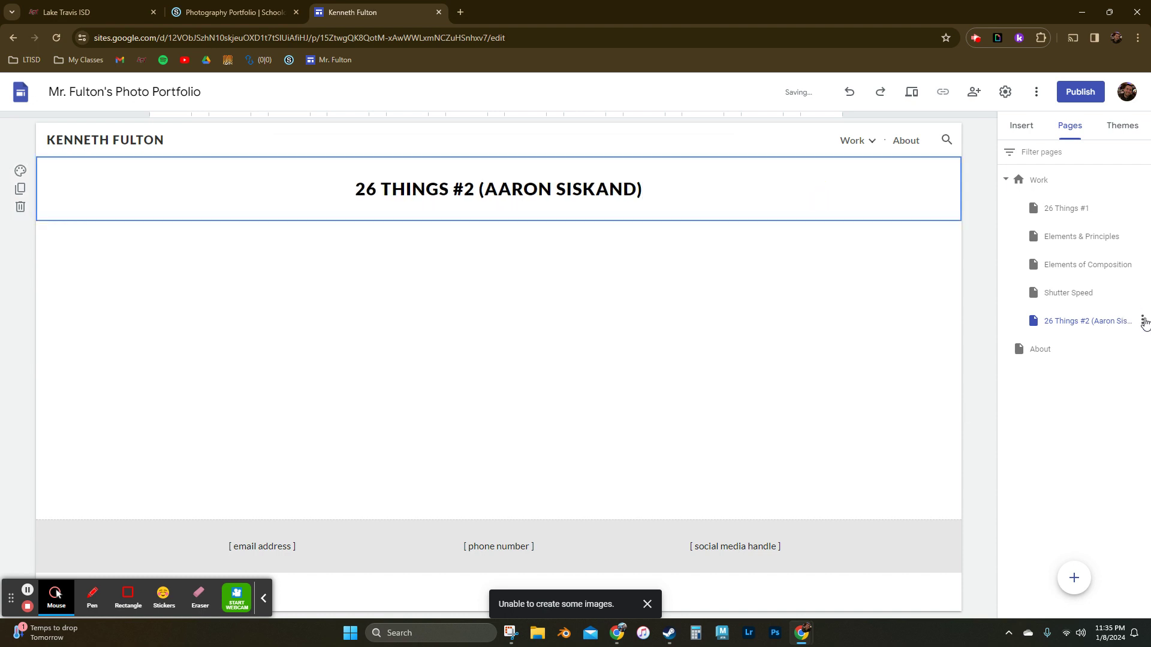
# - Duplicate the 26 Things #2 page and name the copy Personal Works
pyautogui.click(1143, 322)
pyautogui.click(1097, 355)
pyautogui.tripleClick(947, 383)
pyautogui.write('Personal Works')
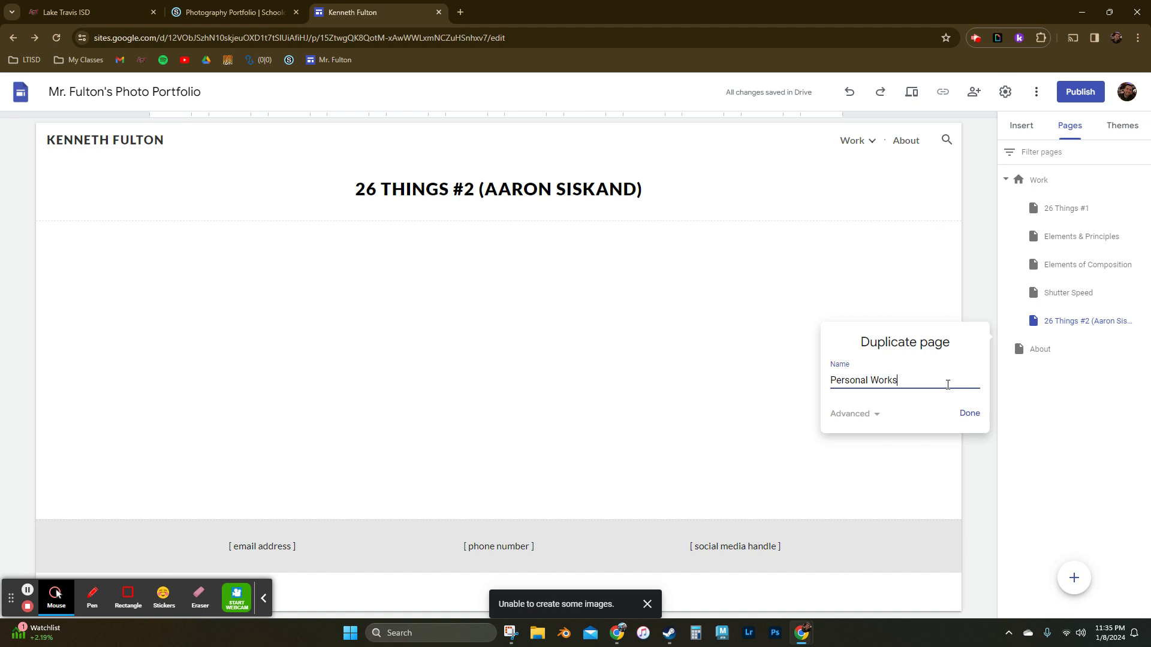
pyautogui.click(969, 413)
# - Replace the heading on the Personal Works page with PERSONAL WORKS
pyautogui.click(643, 195)
pyautogui.hotkey('ctrl', 'a')
pyautogui.write('PEROS')
pyautogui.press('BackSpace')
pyautogui.press('BackSpace')
pyautogui.write('SONAL WORKS')
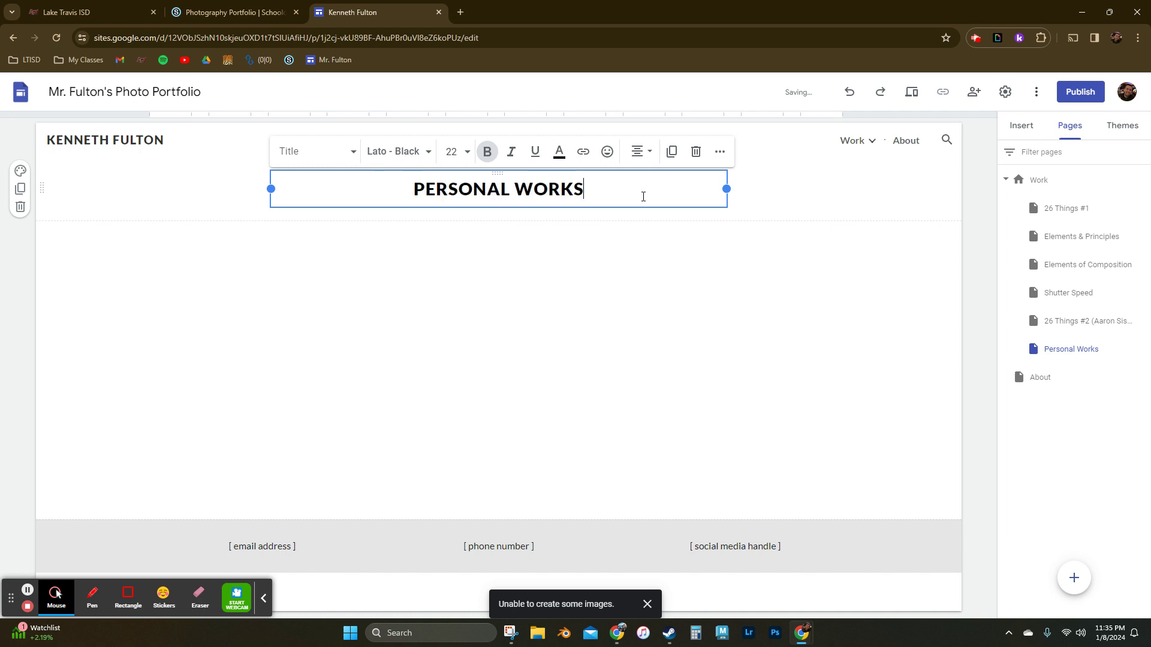
pyautogui.click(765, 202)
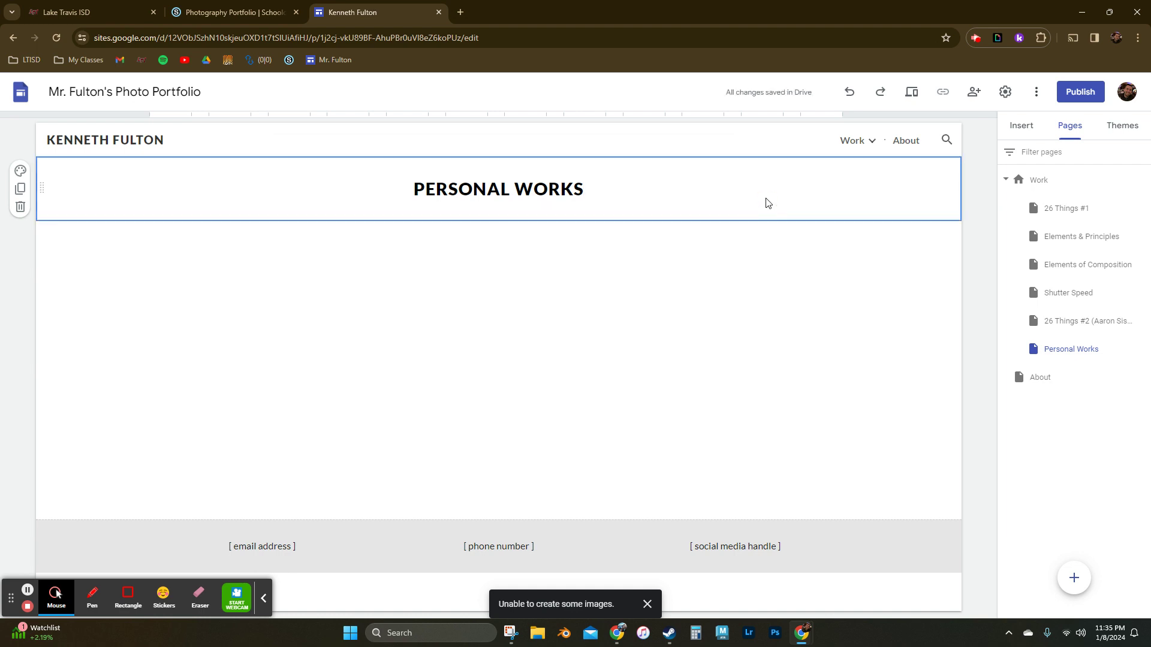
pyautogui.click(1105, 432)
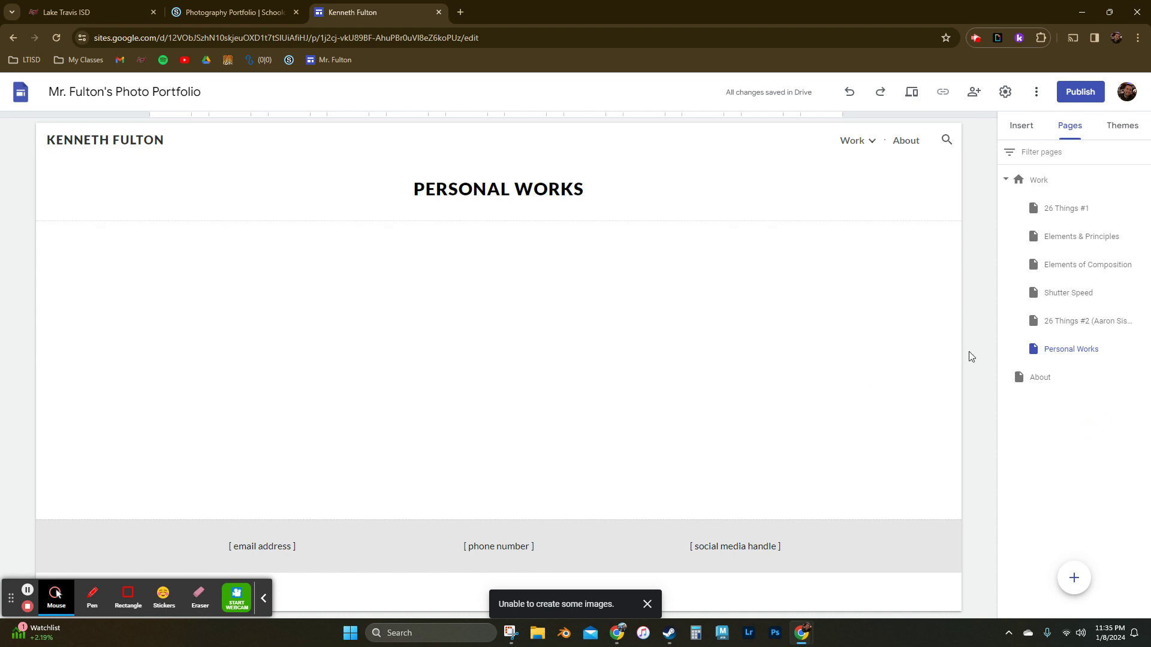
# - Open the 26 Things #1 page and upload the IMG_4152 photo from the Downloads folder onto it
pyautogui.click(1075, 213)
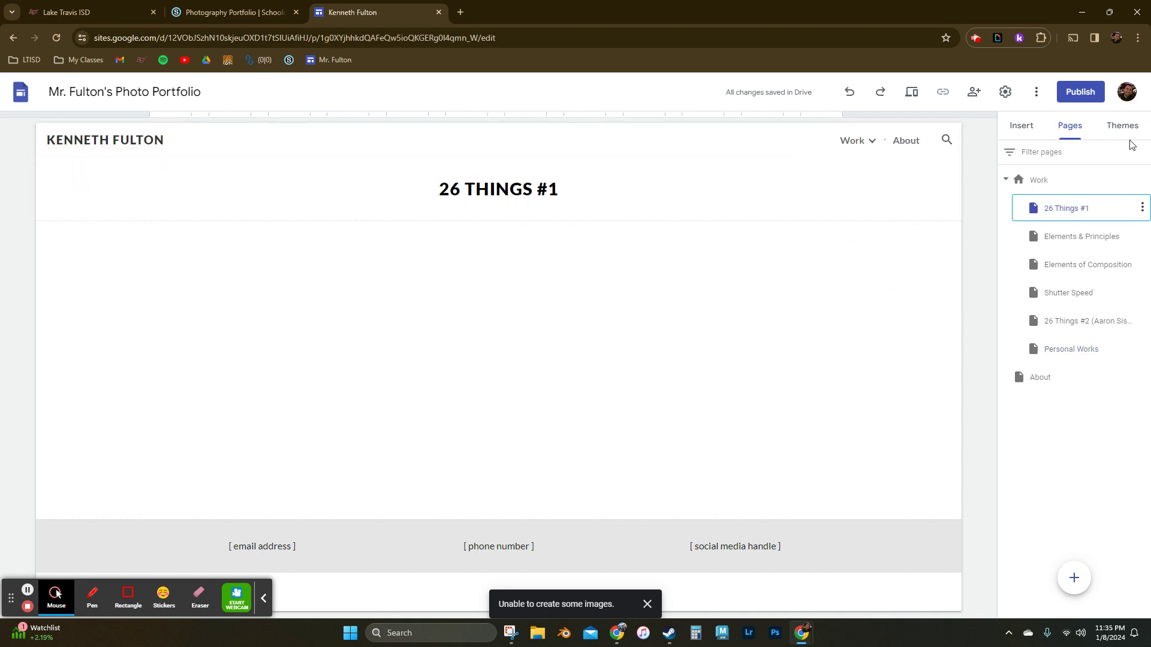
pyautogui.click(1022, 129)
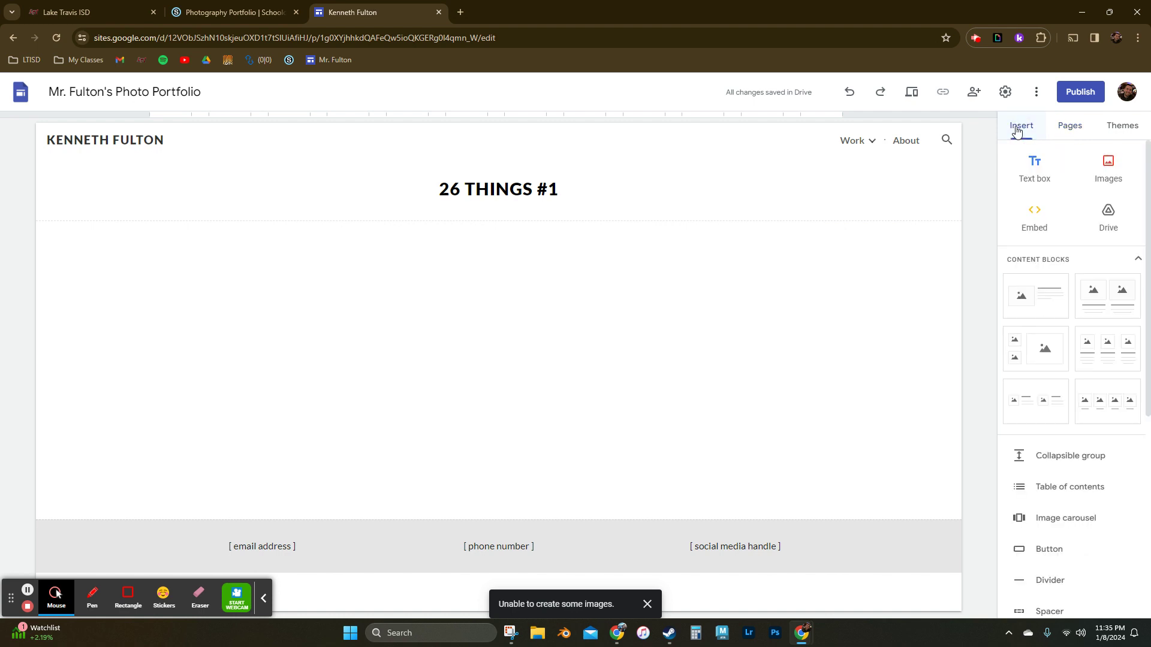
pyautogui.click(1107, 170)
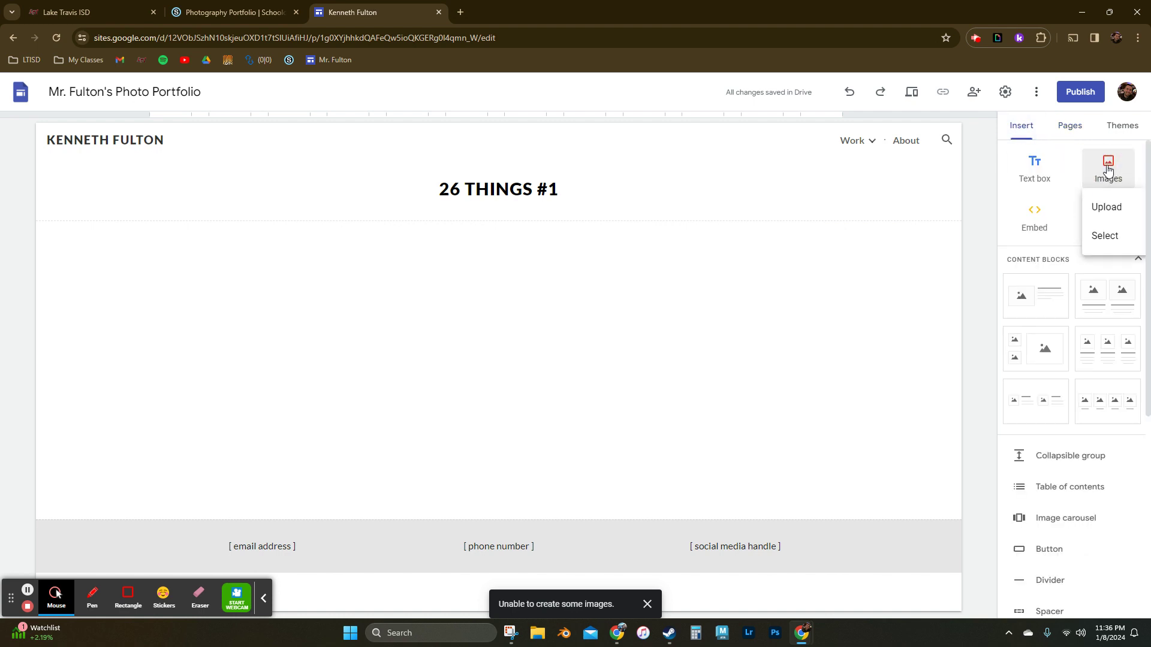
pyautogui.click(1110, 207)
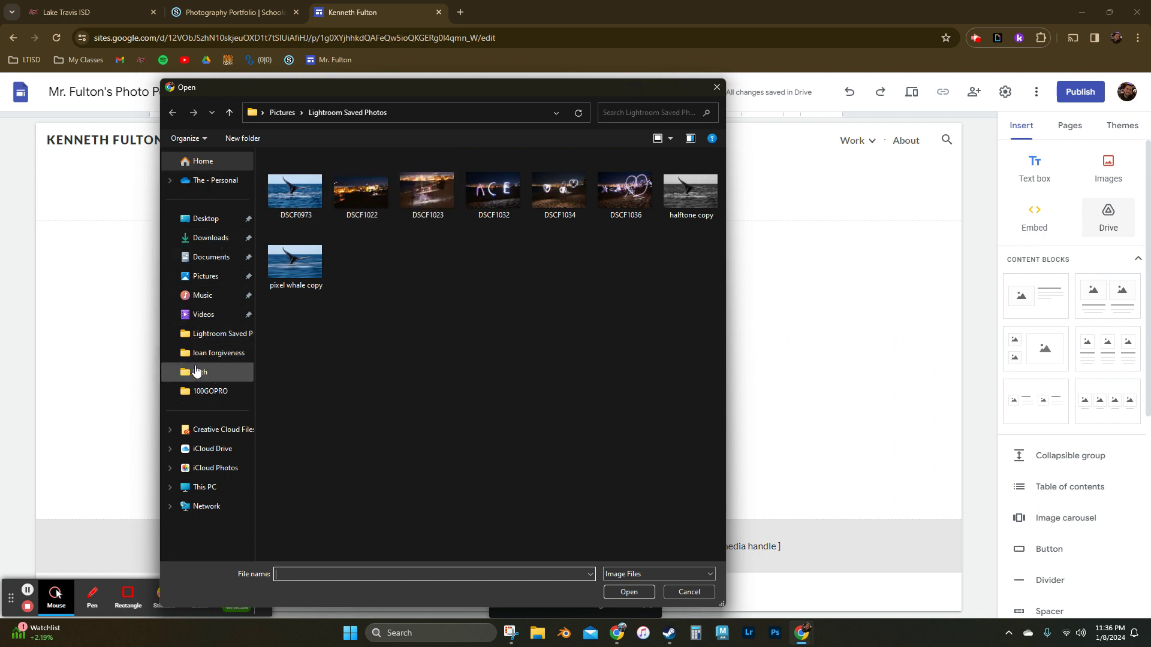
pyautogui.click(216, 240)
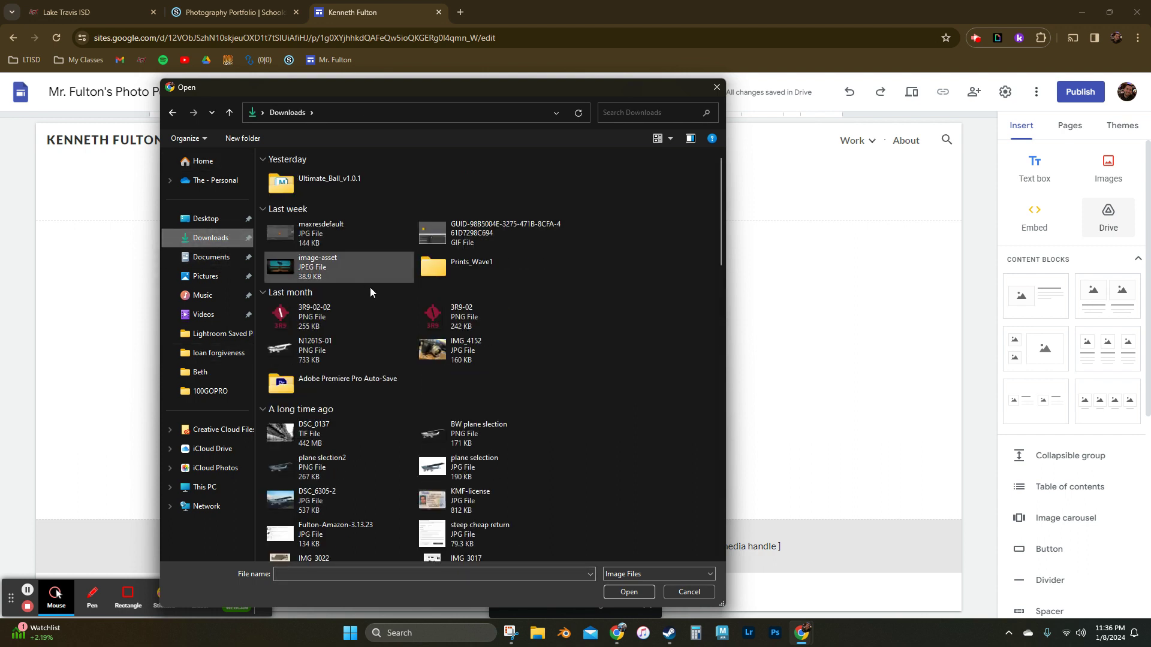
pyautogui.click(446, 351)
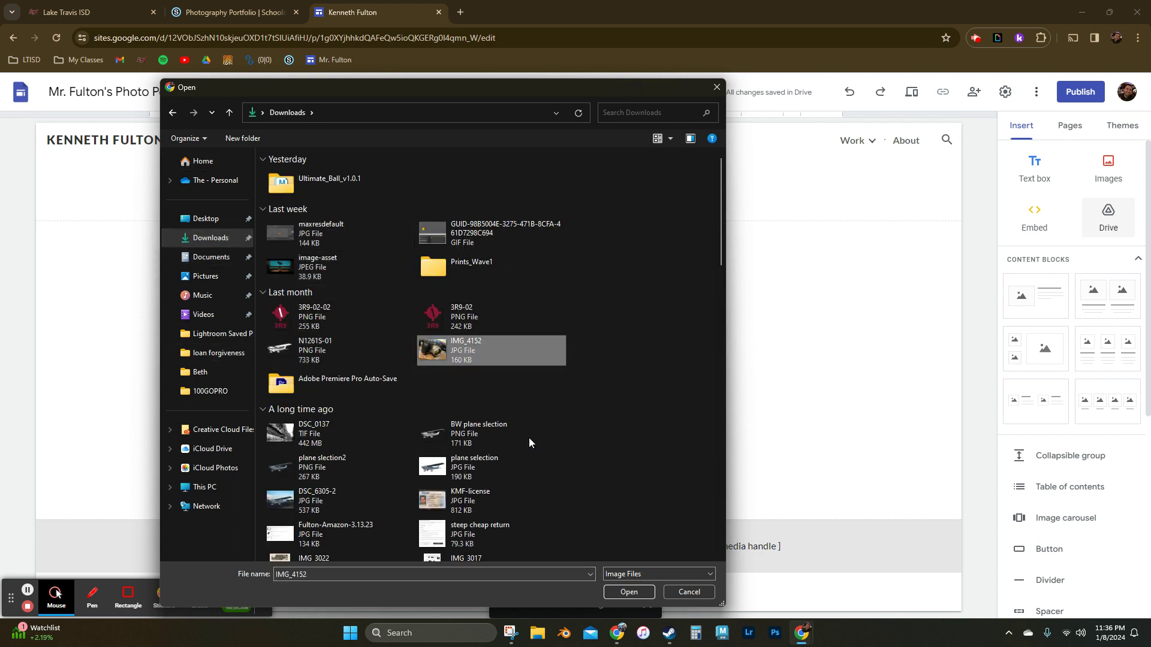
pyautogui.click(633, 594)
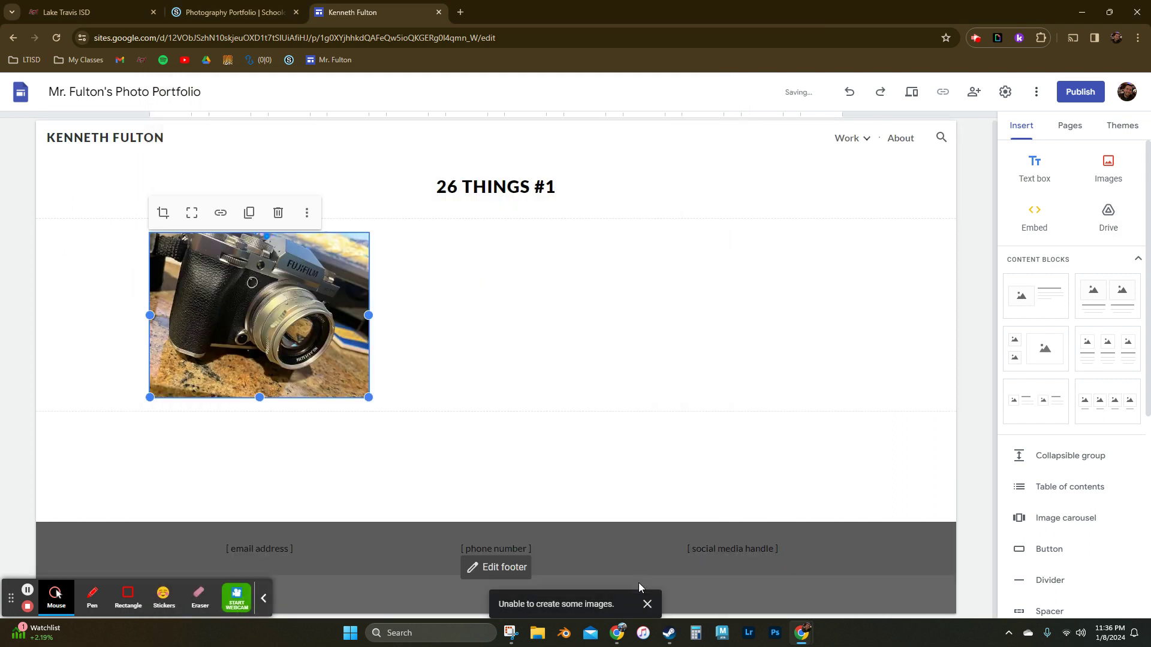
# - Enlarge the camera photo to slightly more than half the content width, keeping it aligned to the left margin
pyautogui.moveTo(368, 397); pyautogui.dragTo(502, 535)
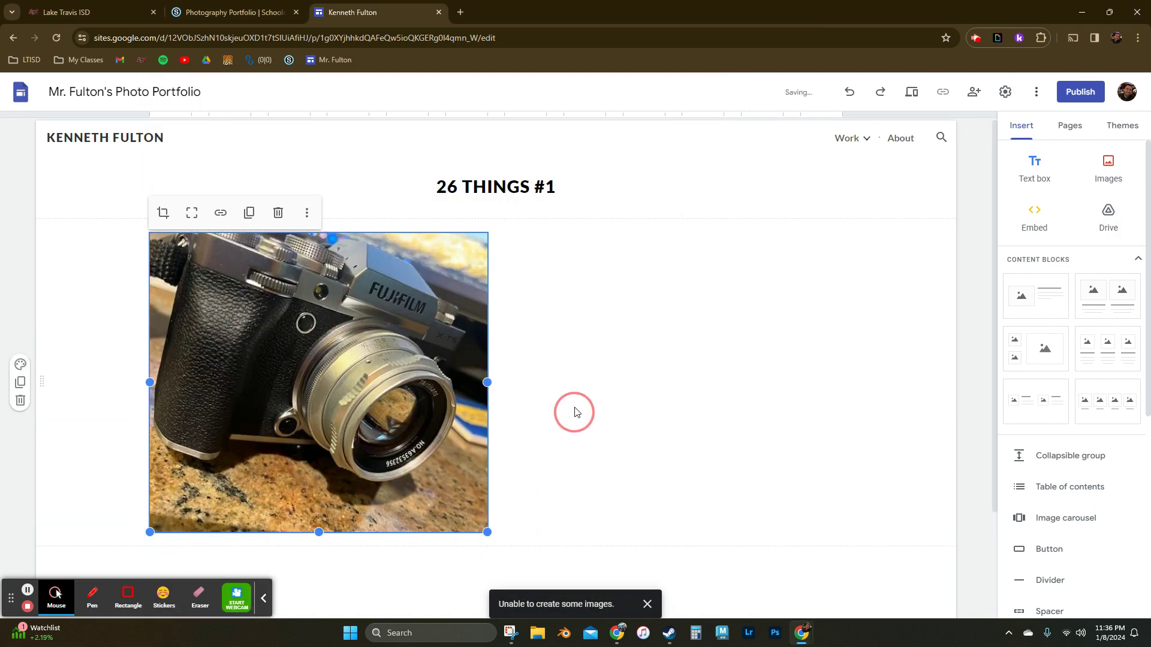
pyautogui.scroll(-3, 528, 527)
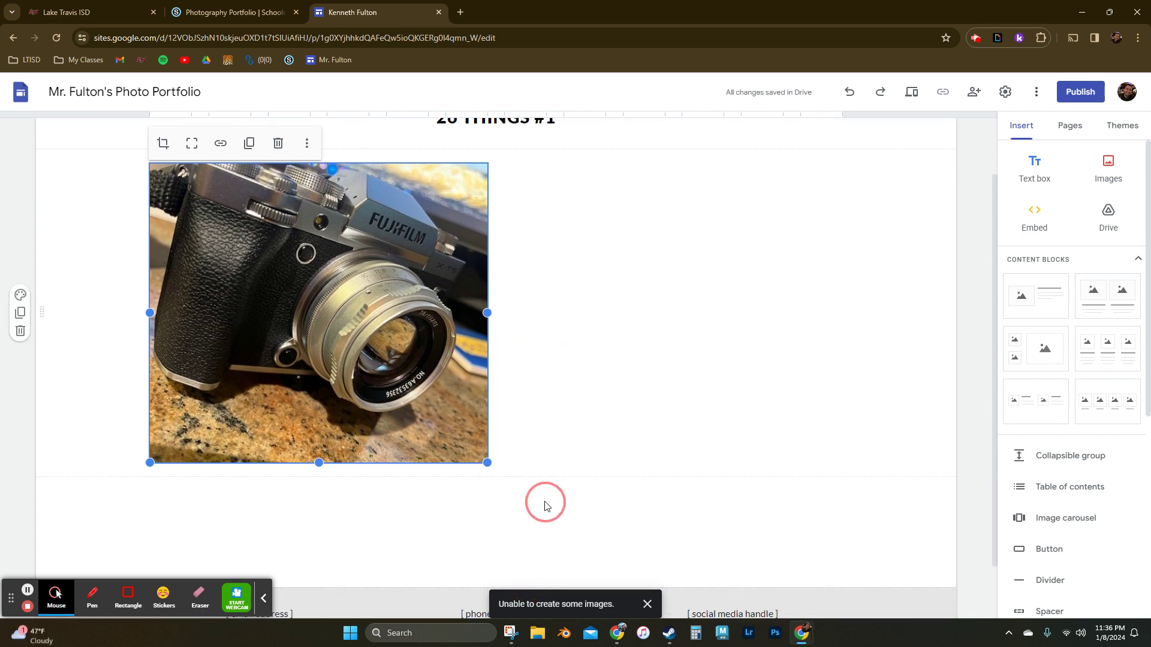
pyautogui.moveTo(485, 398); pyautogui.dragTo(549, 443)
pyautogui.scroll(3, 624, 429)
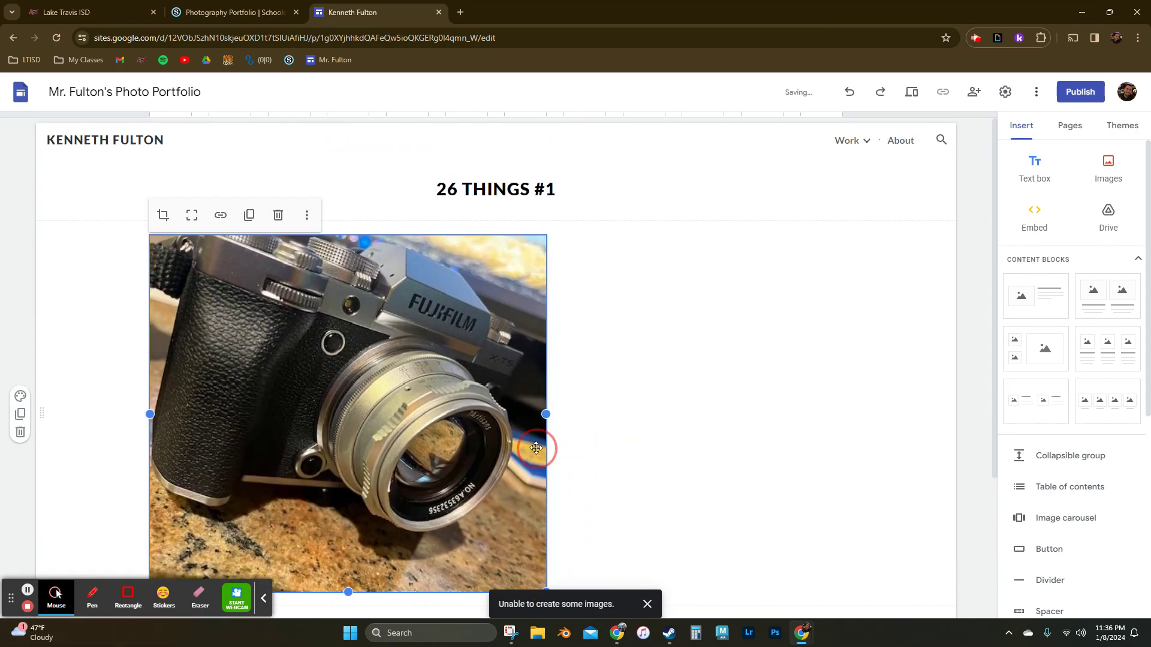
pyautogui.scroll(-3, 534, 442)
pyautogui.scroll(3, 534, 449)
pyautogui.scroll(-2, 536, 448)
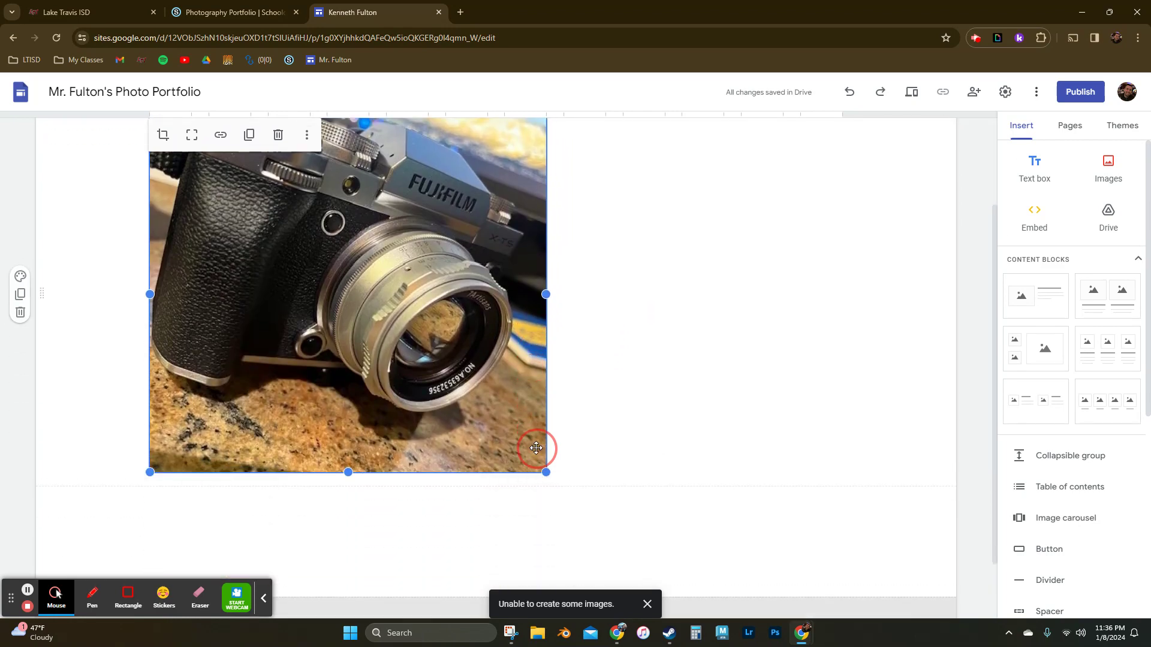
pyautogui.click(624, 393)
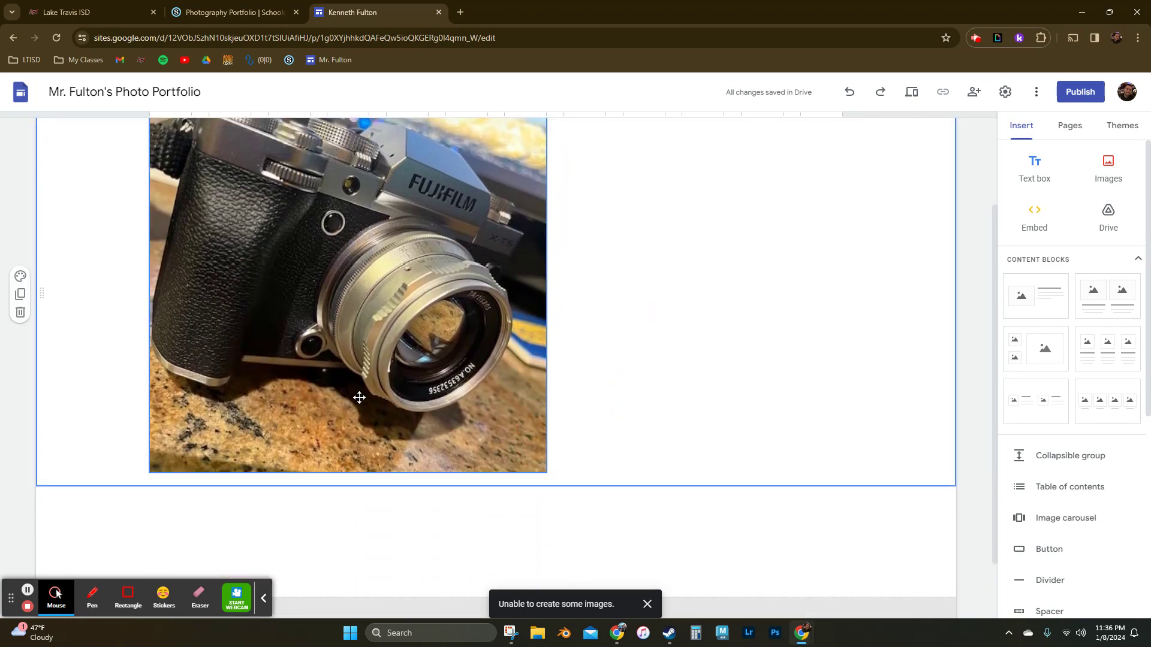
pyautogui.scroll(2, 525, 391)
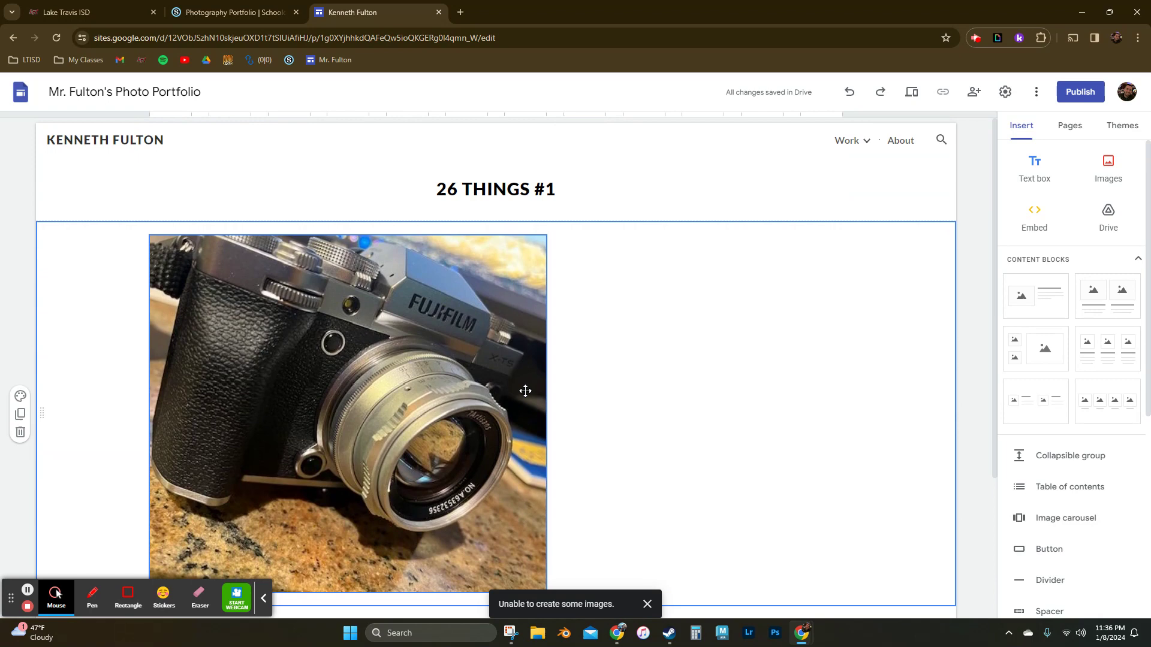
# - Upload the Seminole canyon photo from the Pictures folder into a section below the camera photo
pyautogui.scroll(-3, 525, 391)
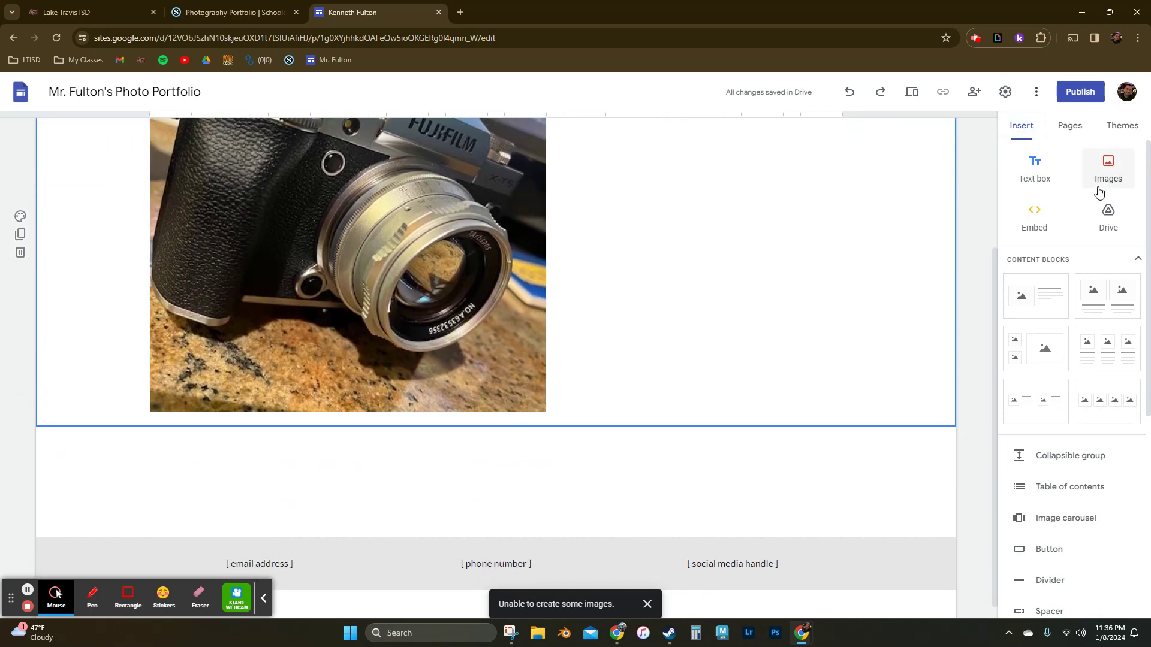
pyautogui.click(1108, 170)
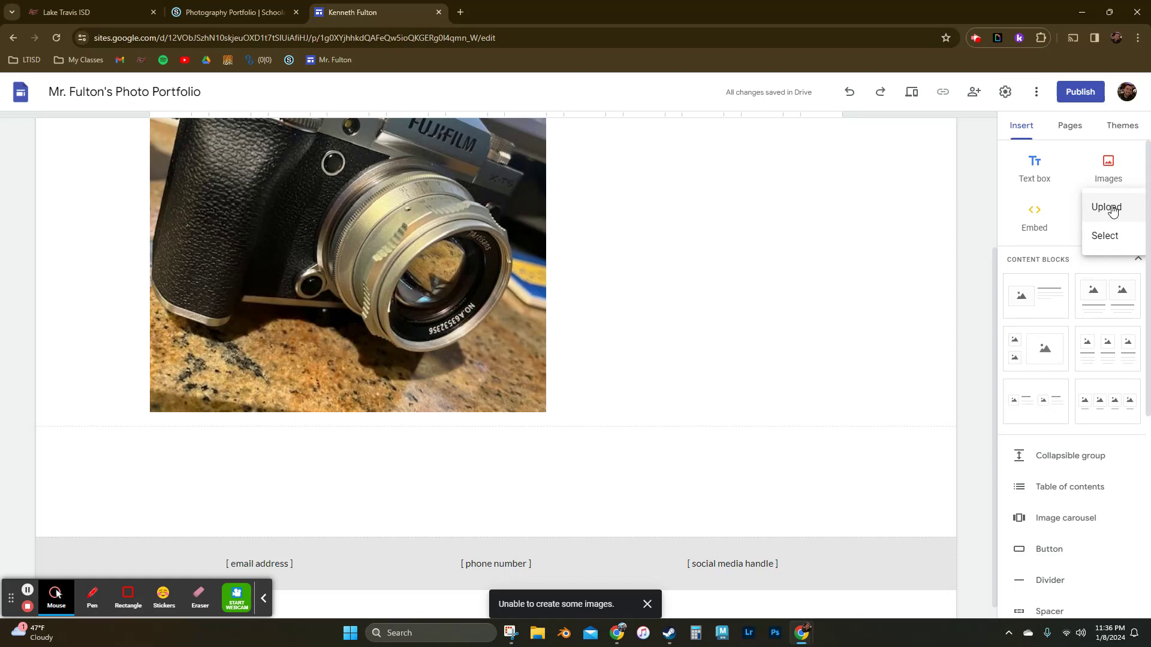
pyautogui.click(1110, 208)
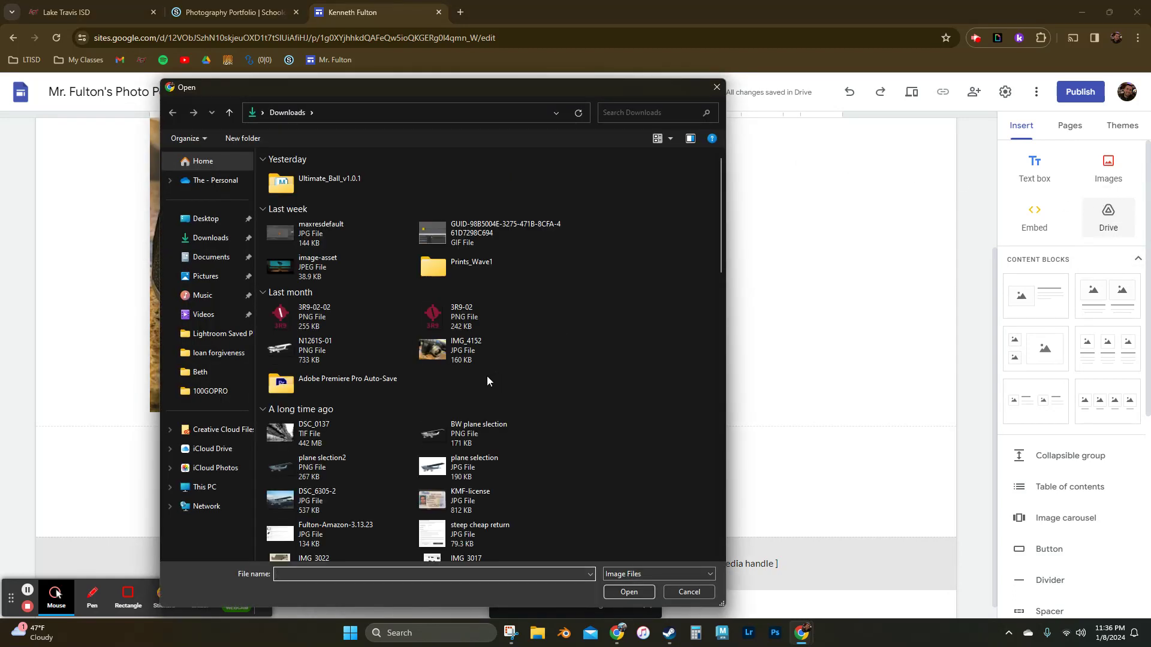
pyautogui.scroll(-5, 488, 376)
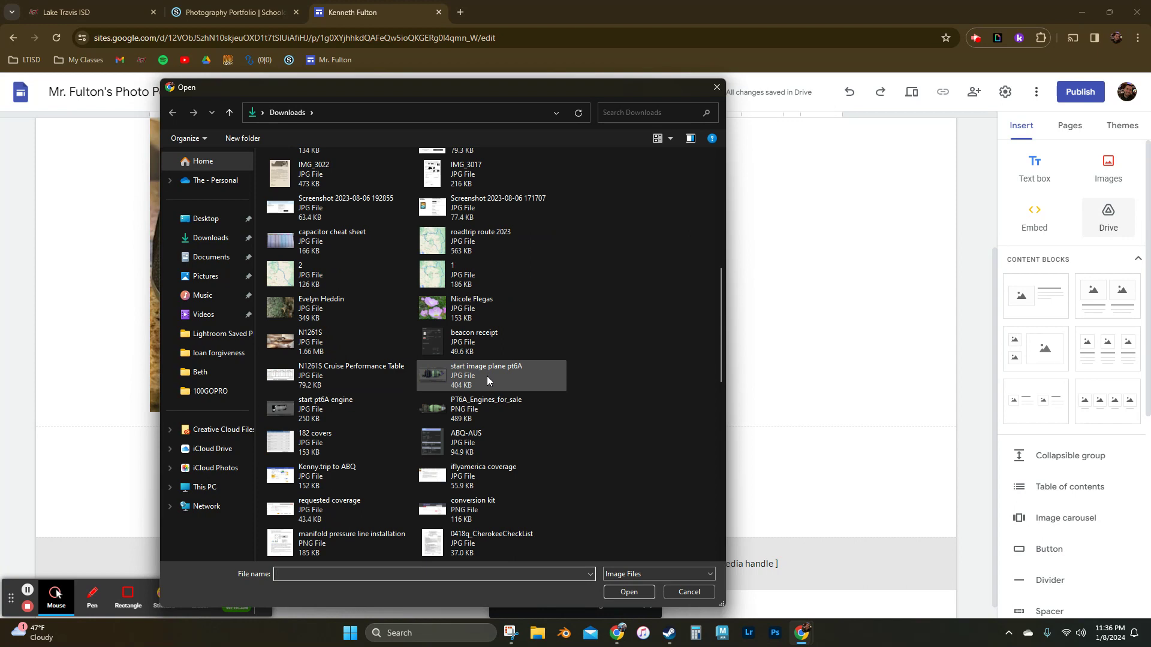
pyautogui.scroll(-3, 488, 378)
pyautogui.scroll(-6, 487, 376)
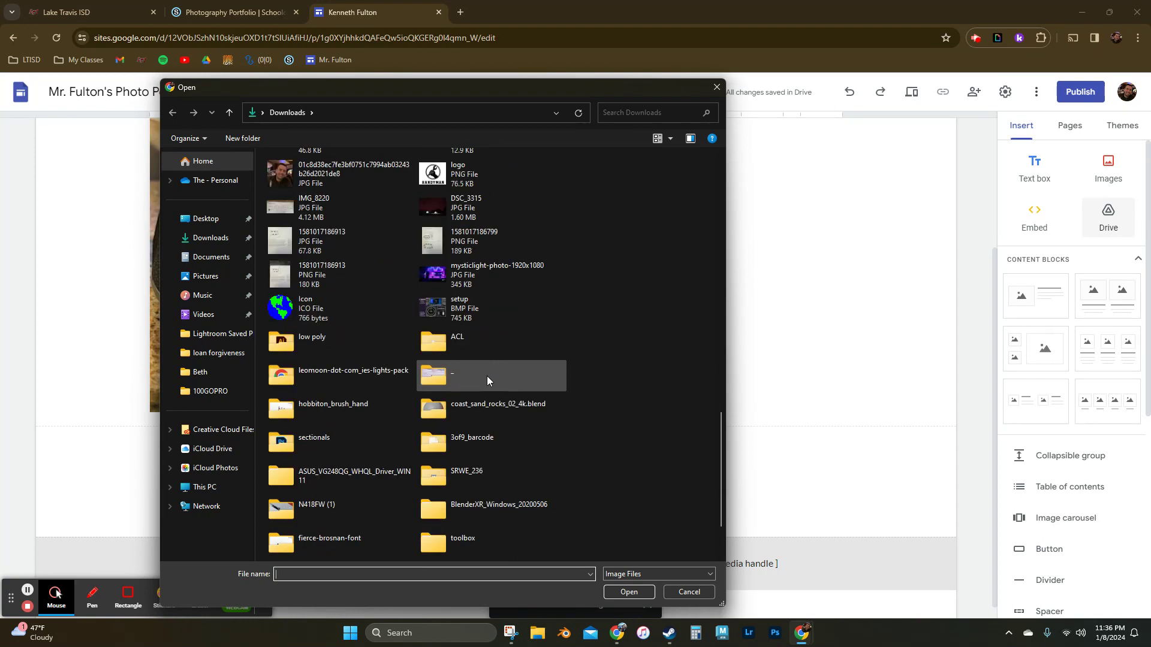
pyautogui.scroll(-3, 487, 376)
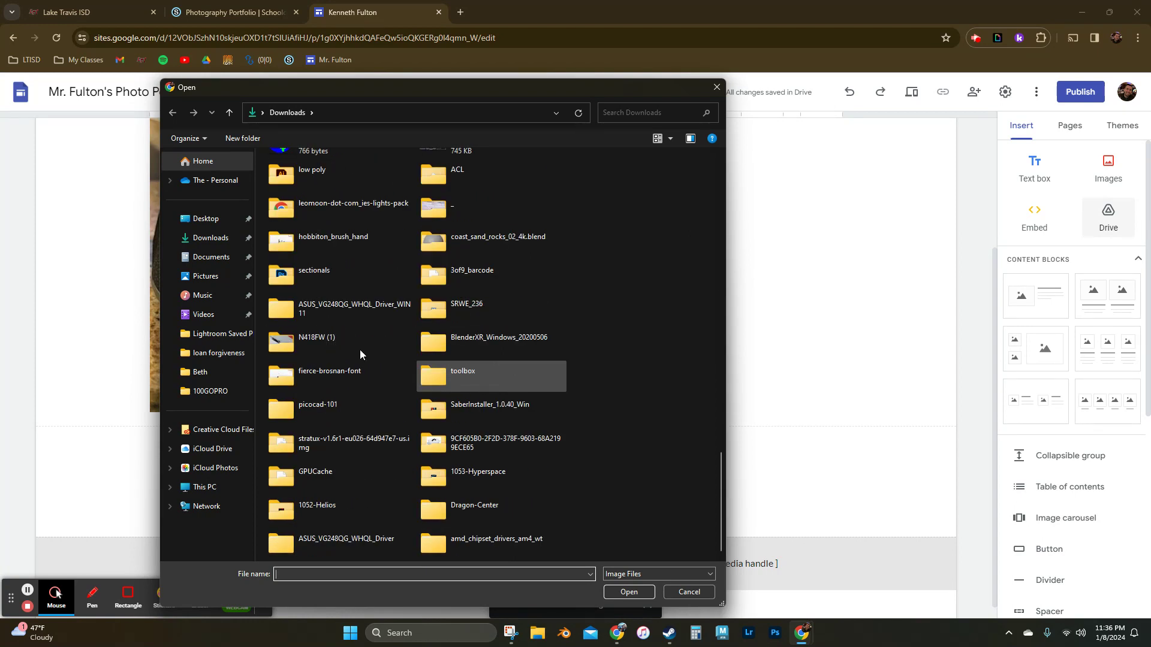
pyautogui.click(212, 277)
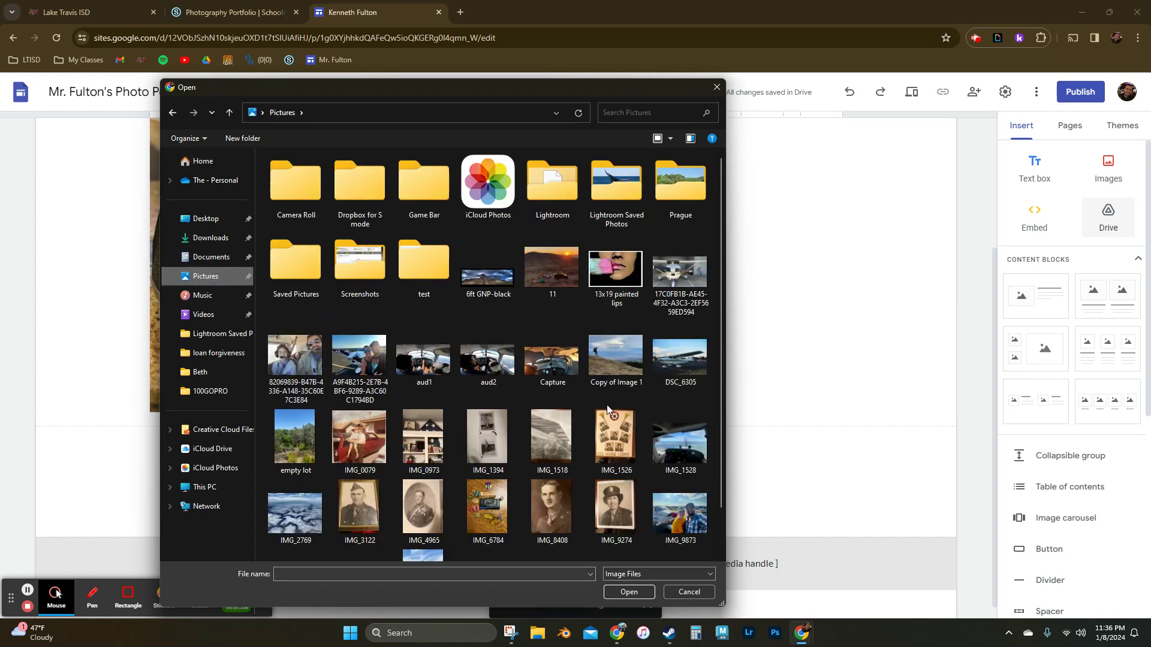
pyautogui.scroll(-1, 494, 488)
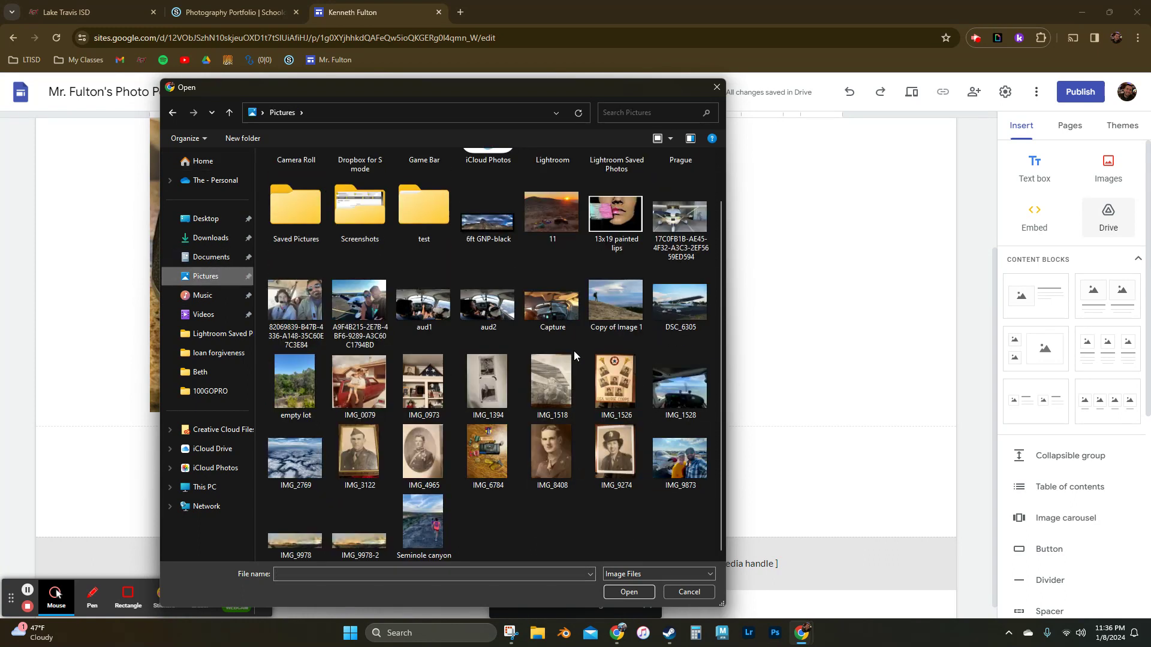
pyautogui.click(427, 533)
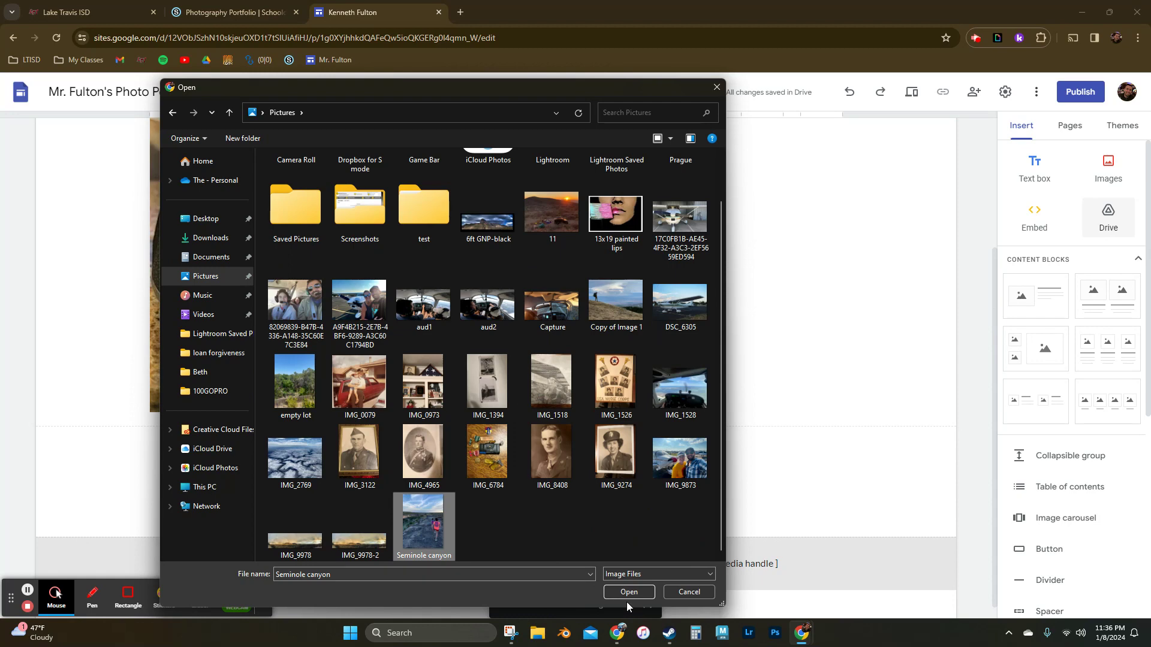
pyautogui.click(628, 591)
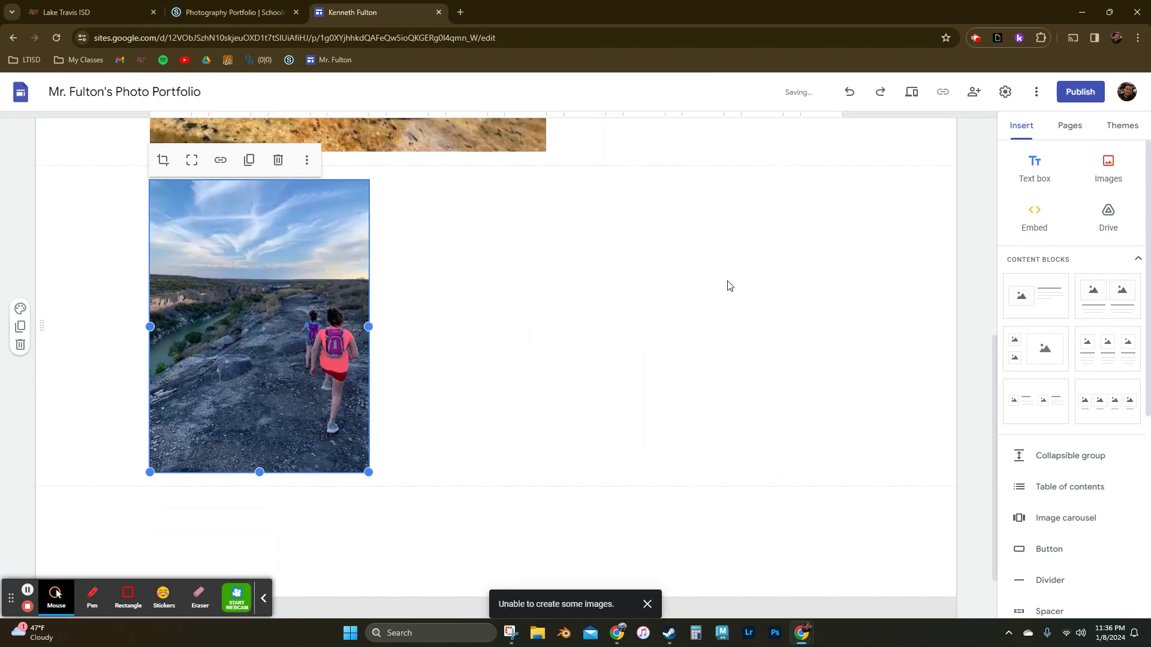
# - Move the canyon photo to the right side of its section and enlarge it to the same width as the camera photo
pyautogui.moveTo(296, 361); pyautogui.dragTo(665, 346)
pyautogui.moveTo(623, 398); pyautogui.dragTo(440, 522)
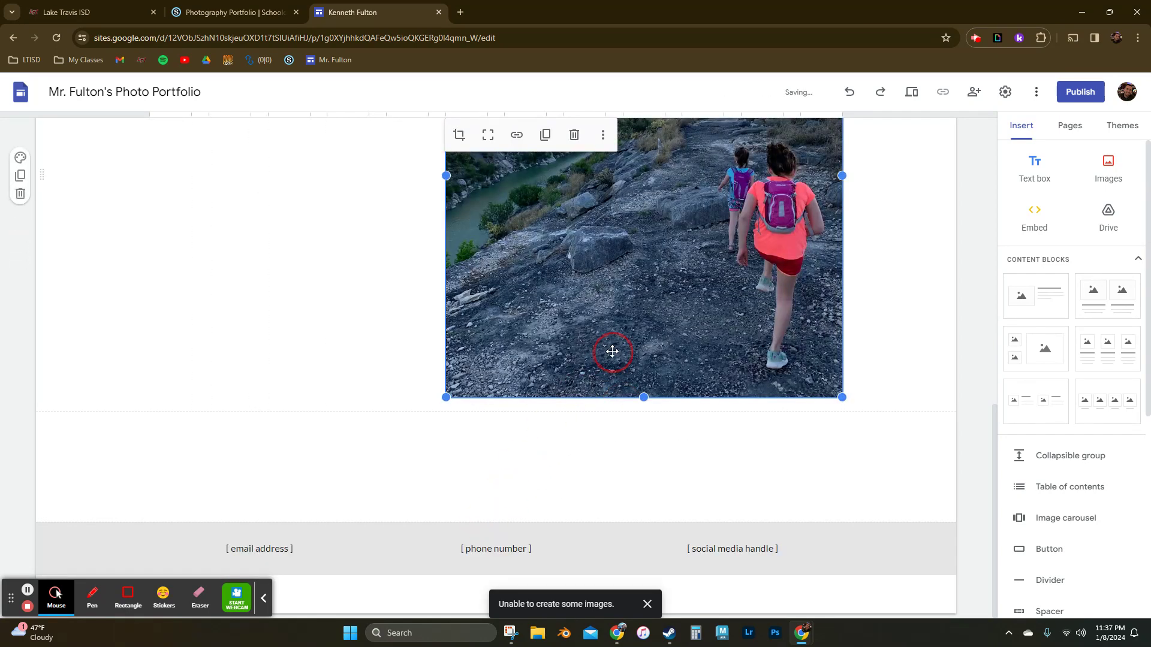
pyautogui.scroll(7, 612, 352)
pyautogui.scroll(-3, 612, 355)
pyautogui.scroll(-2, 321, 361)
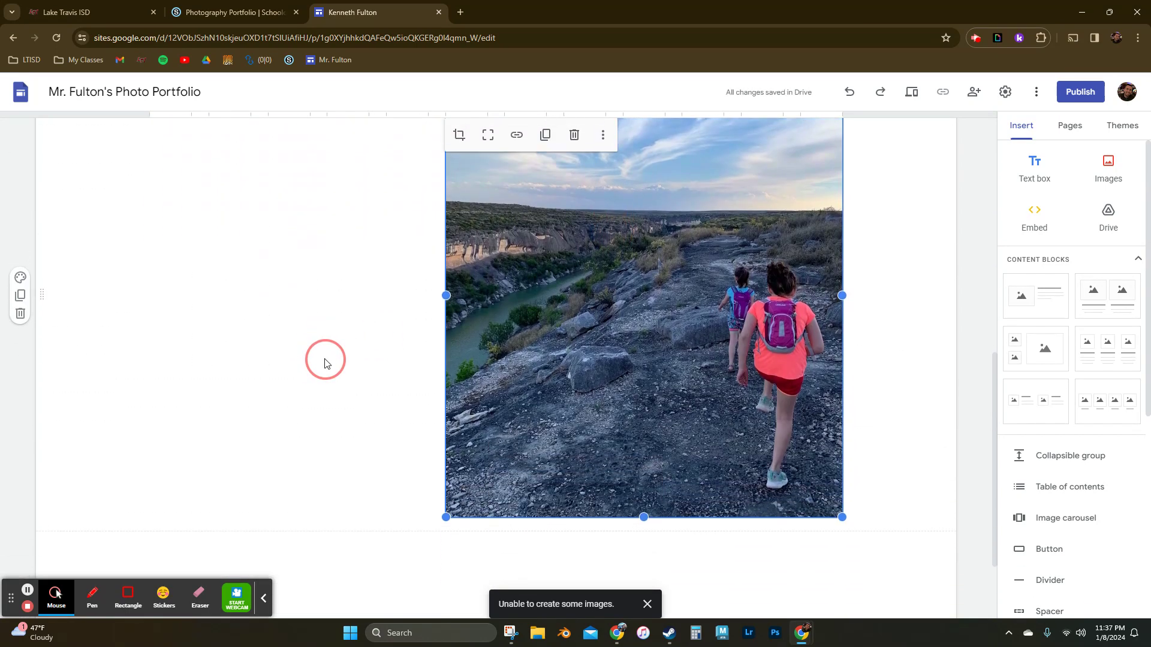
# - Review the staggered layout of the two photos and the empty space beside each on the 26 Things #1 page
pyautogui.scroll(4, 557, 380)
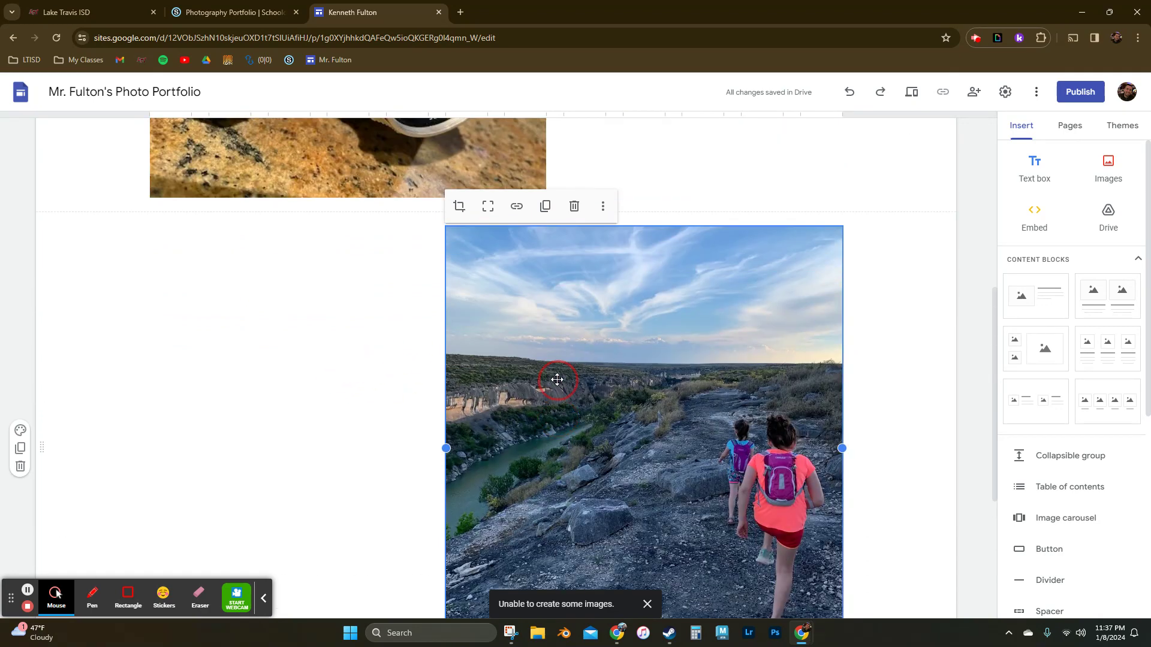
pyautogui.scroll(-4, 556, 379)
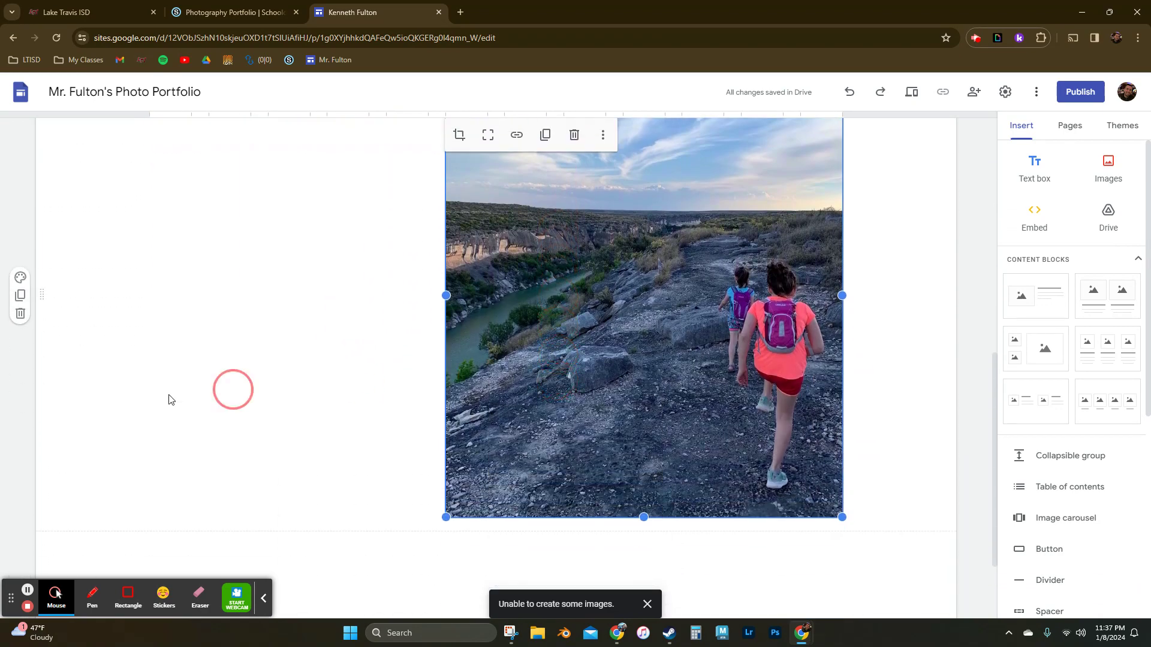
pyautogui.scroll(4, 178, 393)
pyautogui.scroll(4, 156, 366)
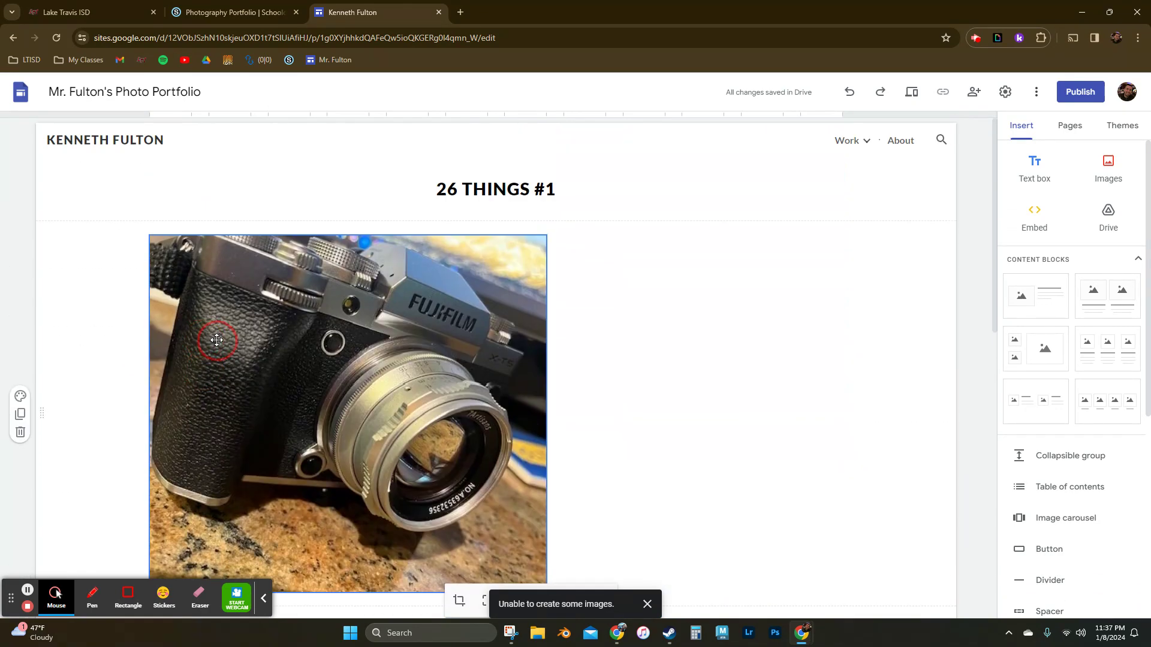
pyautogui.click(683, 321)
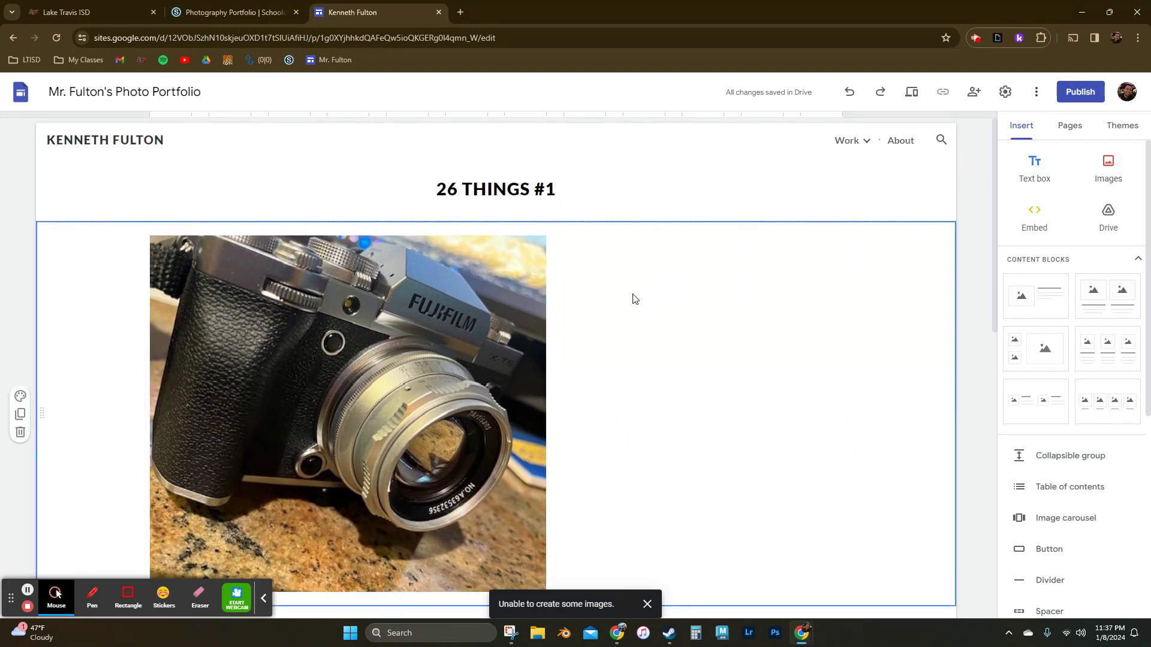
pyautogui.scroll(-1, 632, 337)
pyautogui.scroll(-2, 632, 338)
pyautogui.scroll(3, 962, 330)
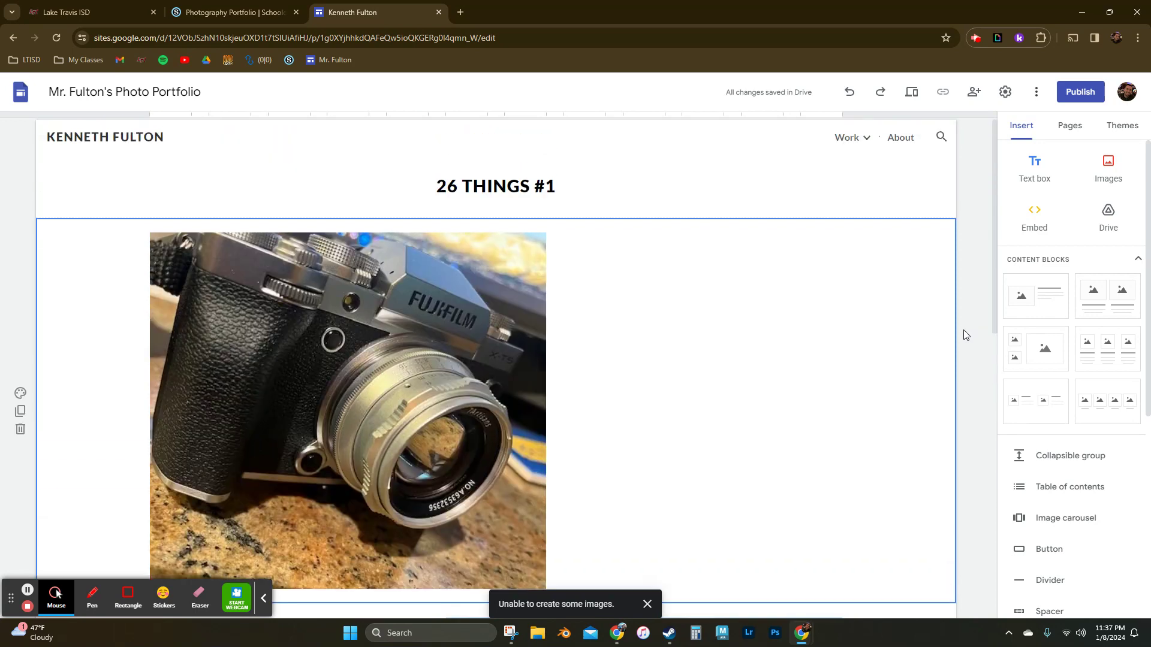
pyautogui.scroll(-6, 962, 330)
pyautogui.scroll(5, 713, 290)
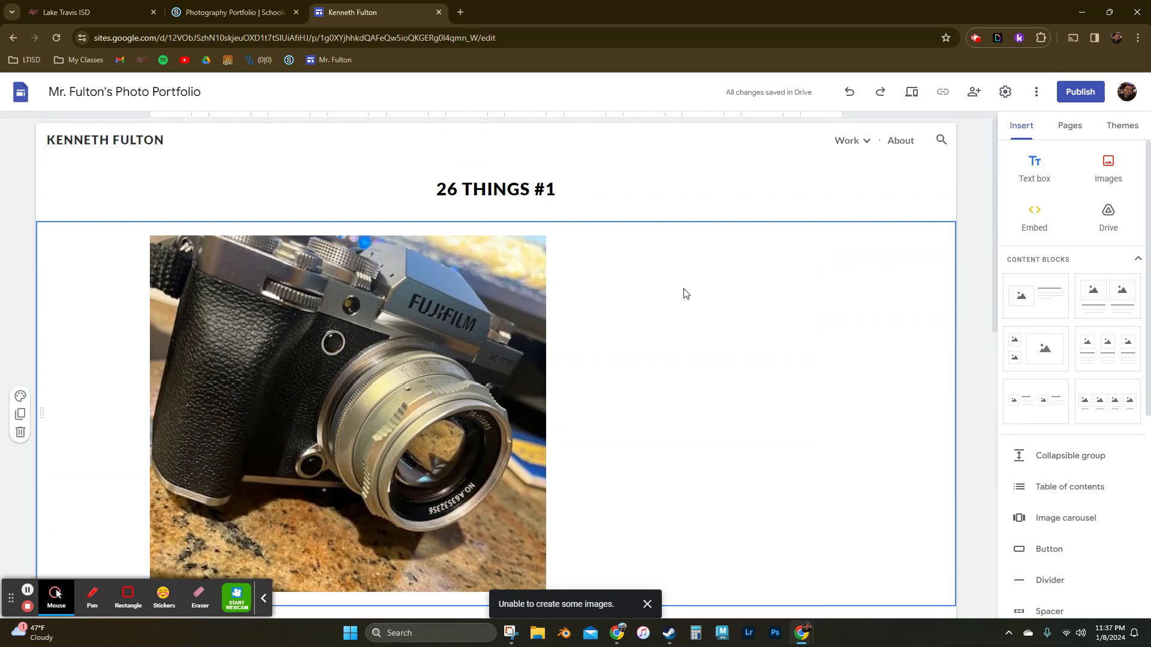
# - Insert a text box and place it in the empty space to the right of the camera photo
pyautogui.click(1035, 169)
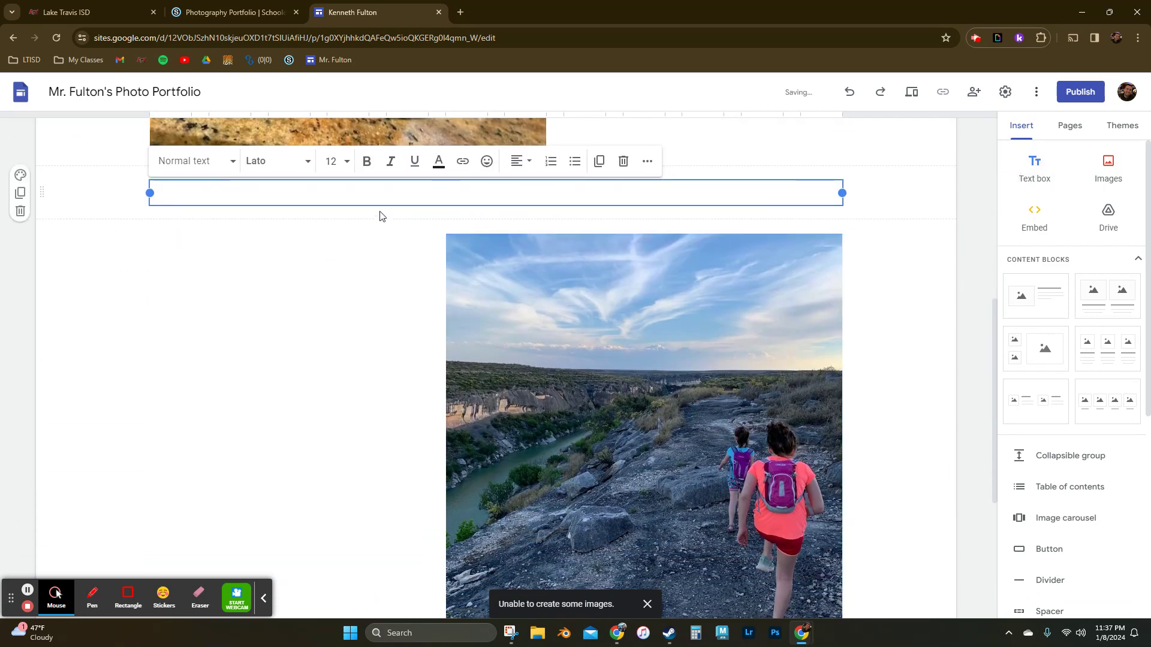
pyautogui.click(228, 192)
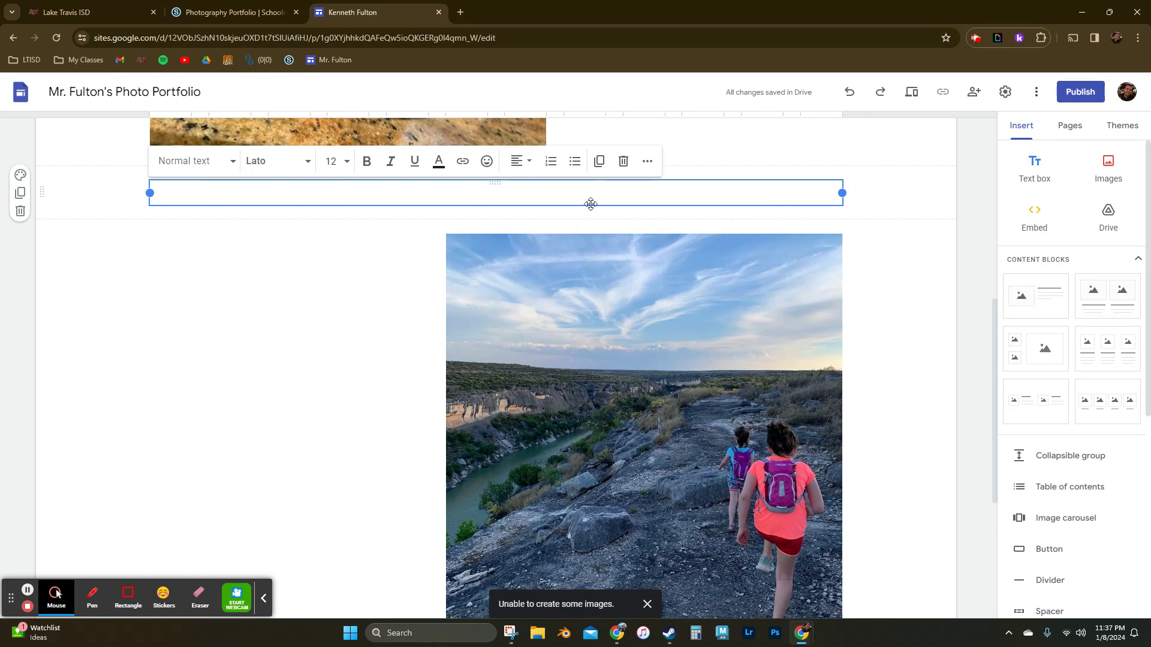
pyautogui.scroll(3, 490, 191)
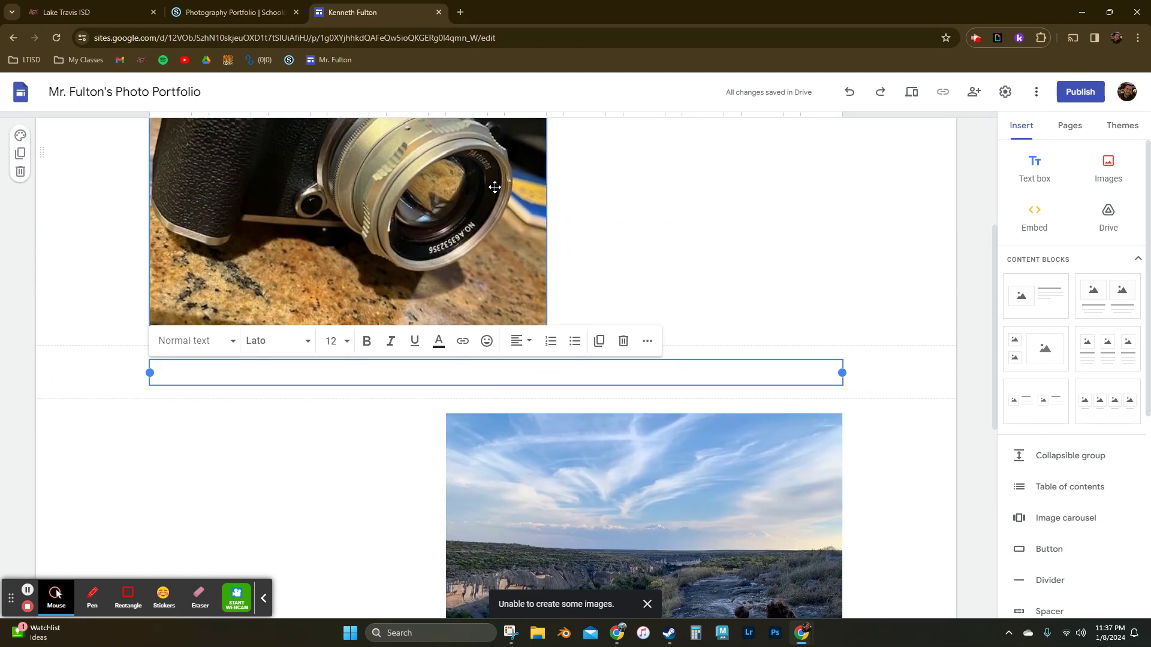
pyautogui.moveTo(492, 359); pyautogui.dragTo(610, 298)
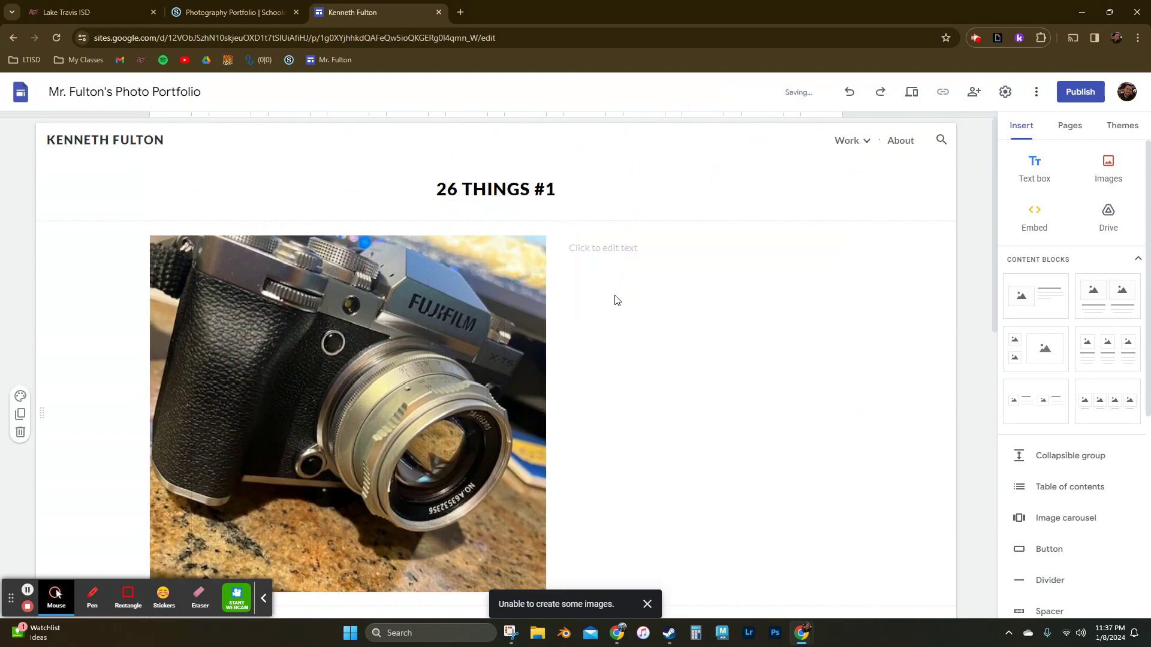
# - Clear the text started beside the camera photo and delete its text box
pyautogui.click(601, 251)
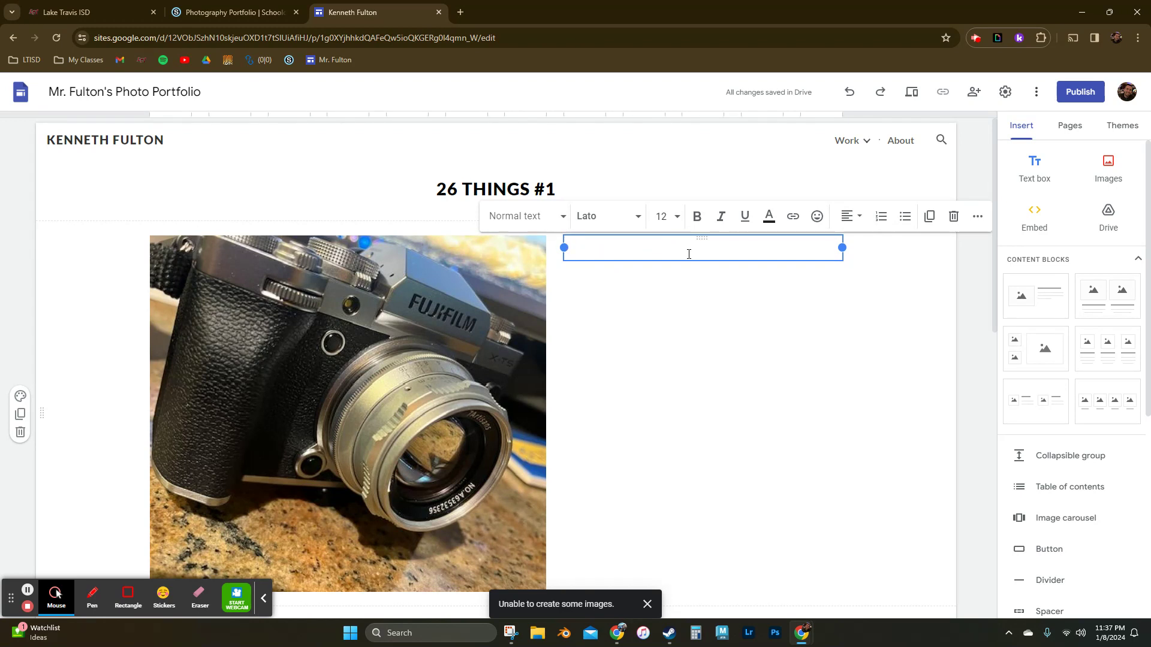
pyautogui.write('Med')
pyautogui.press('BackSpace')
pyautogui.press('BackSpace')
pyautogui.click(700, 240)
pyautogui.click(700, 240)
pyautogui.click(957, 217)
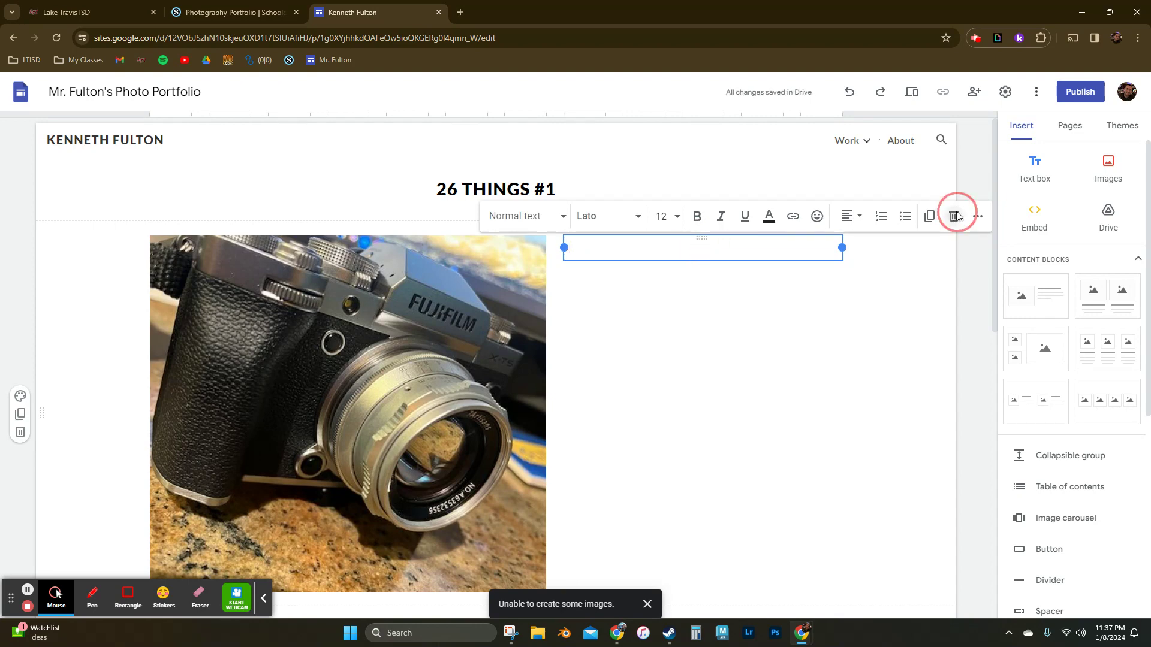
# - Review the photo layout on the 26 Things #1 page and the thumbnails on the Work overview page
pyautogui.scroll(-10, 705, 347)
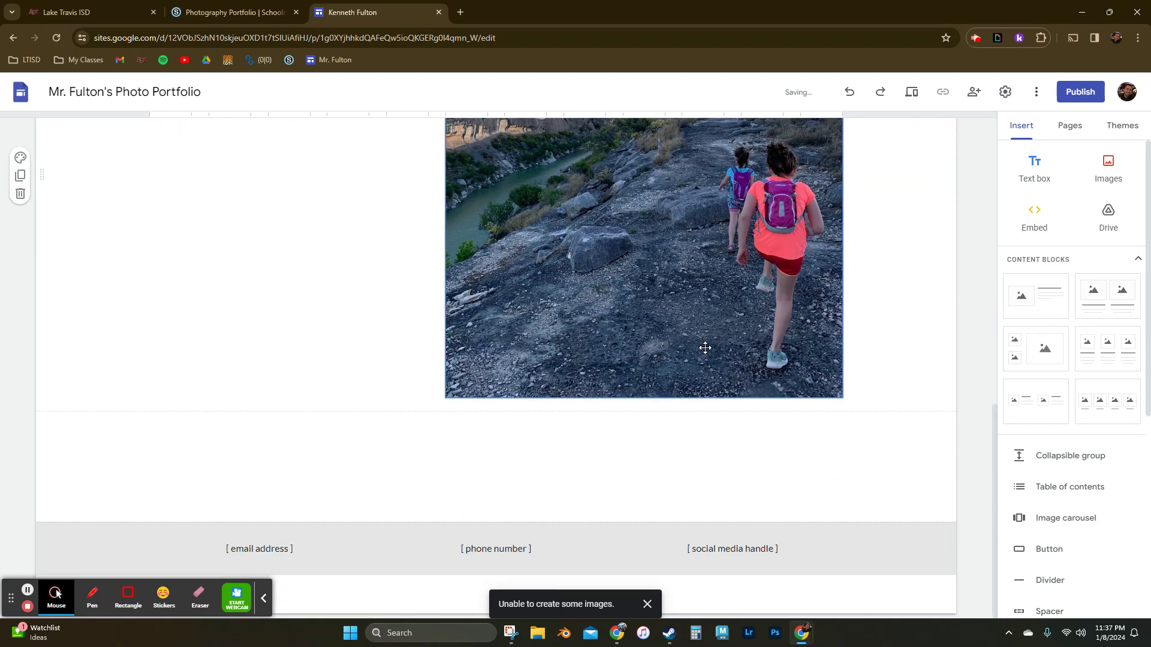
pyautogui.scroll(10, 724, 325)
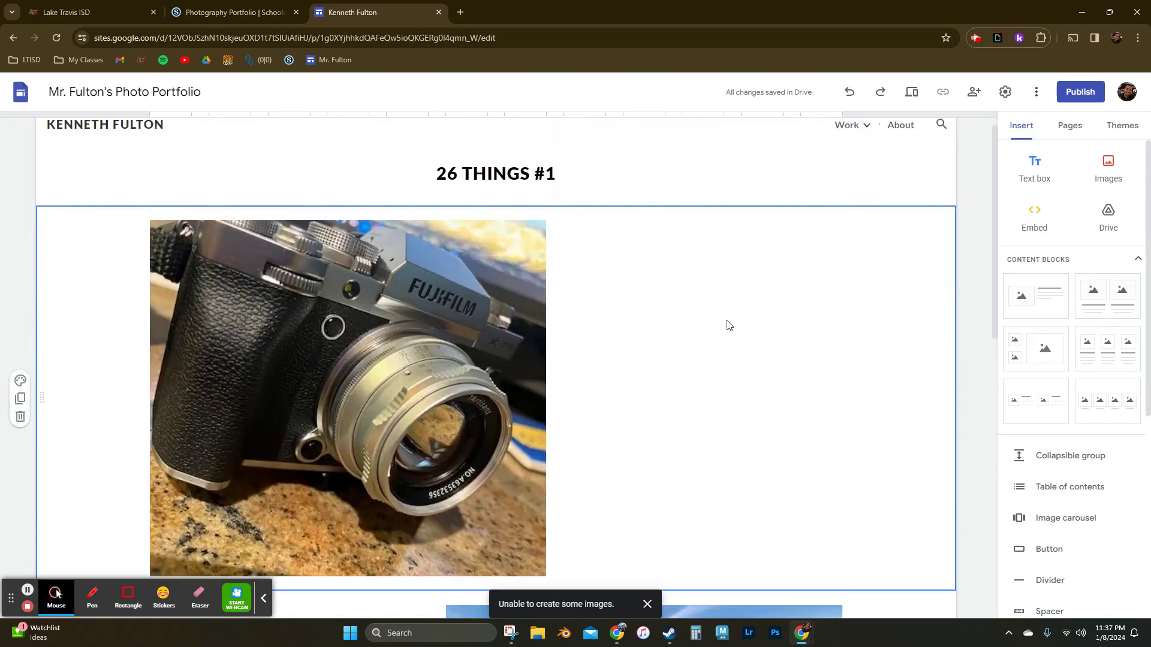
pyautogui.click(853, 142)
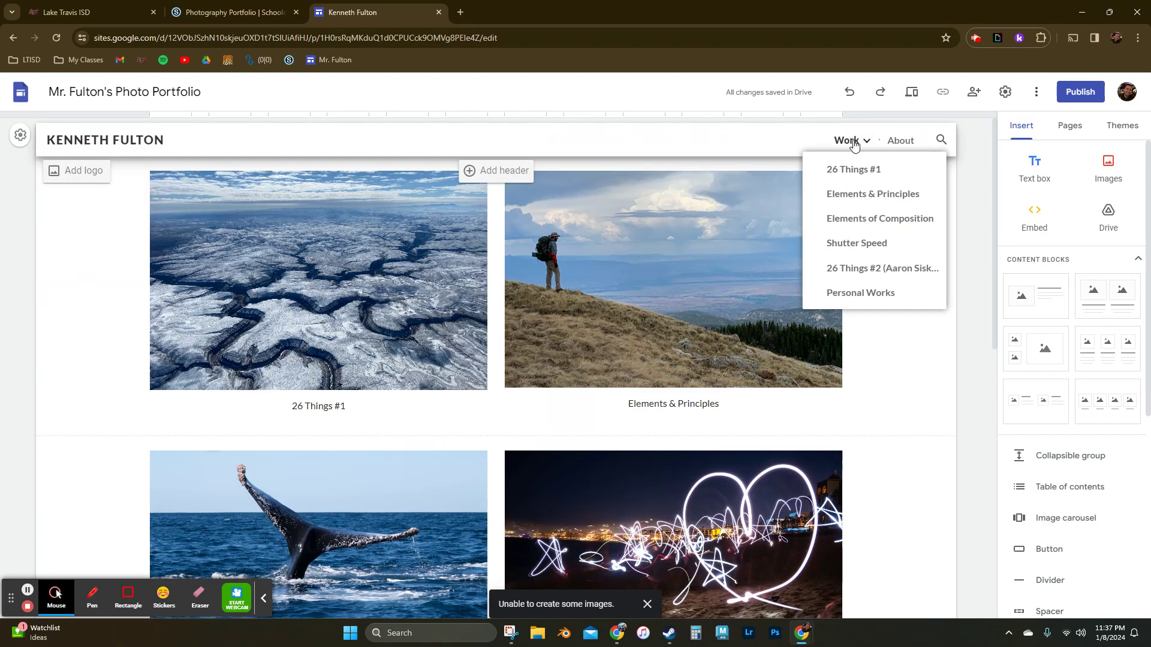
pyautogui.scroll(-5, 591, 329)
pyautogui.scroll(5, 591, 329)
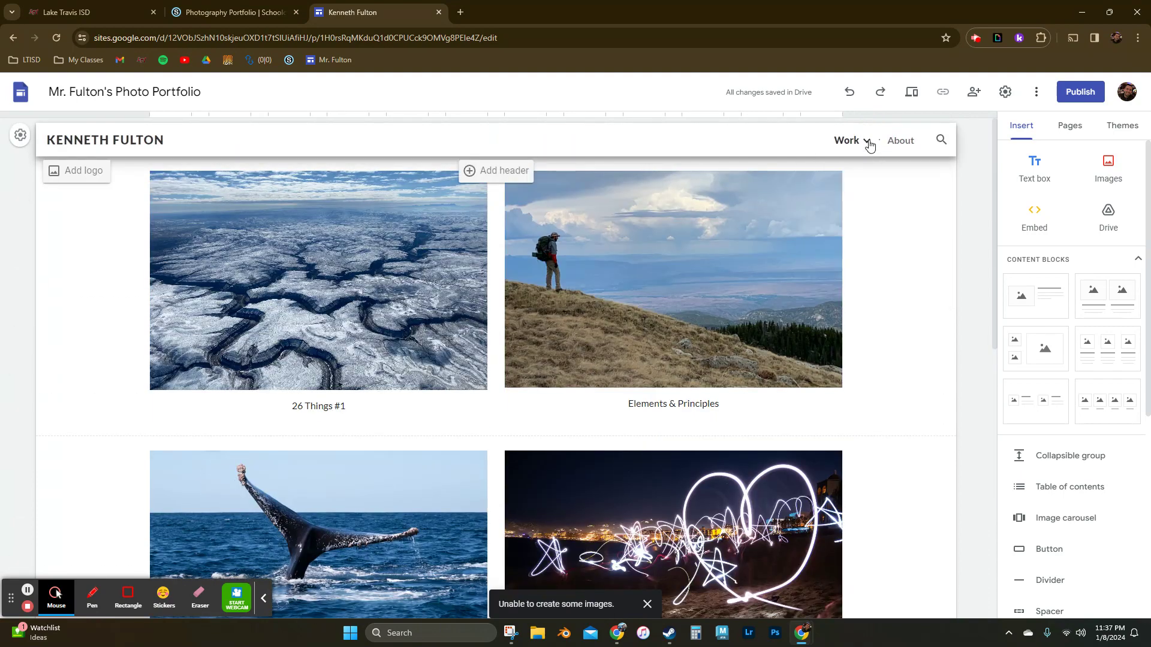
pyautogui.moveTo(870, 145)
pyautogui.click(870, 171)
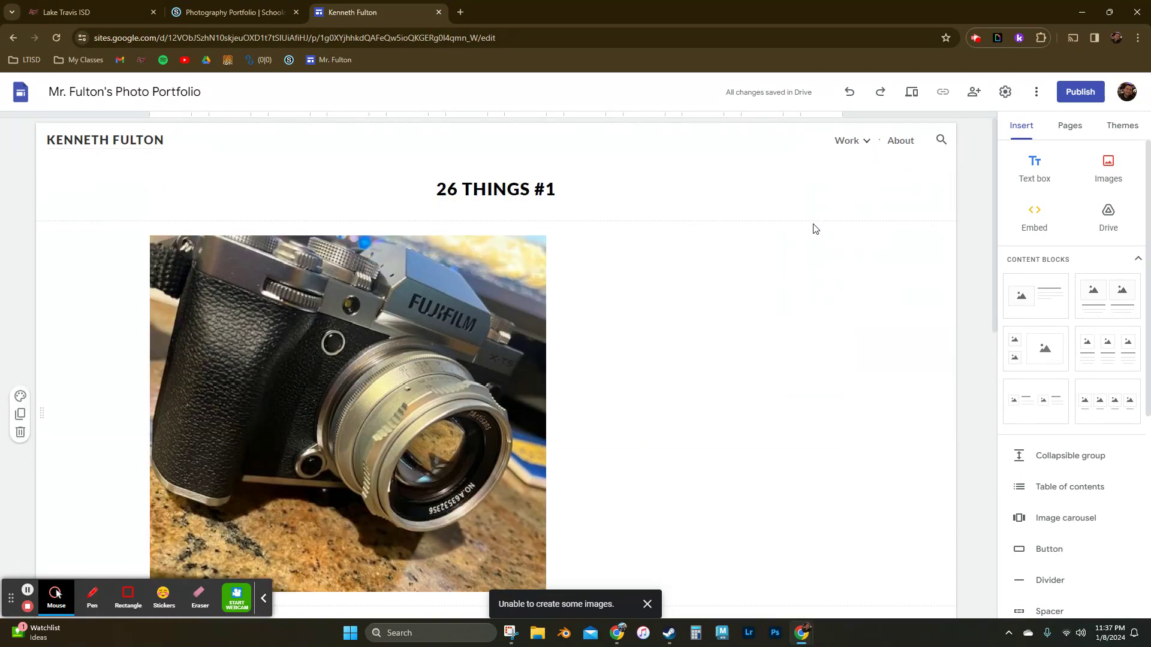
pyautogui.scroll(-10, 342, 336)
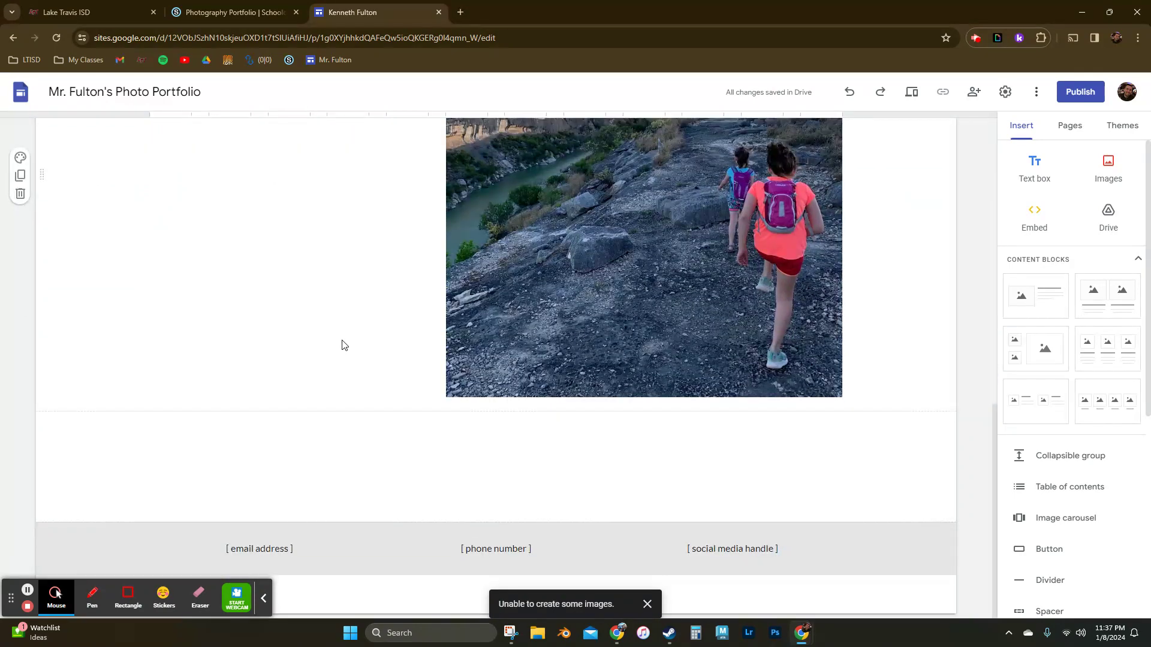
pyautogui.scroll(9, 528, 336)
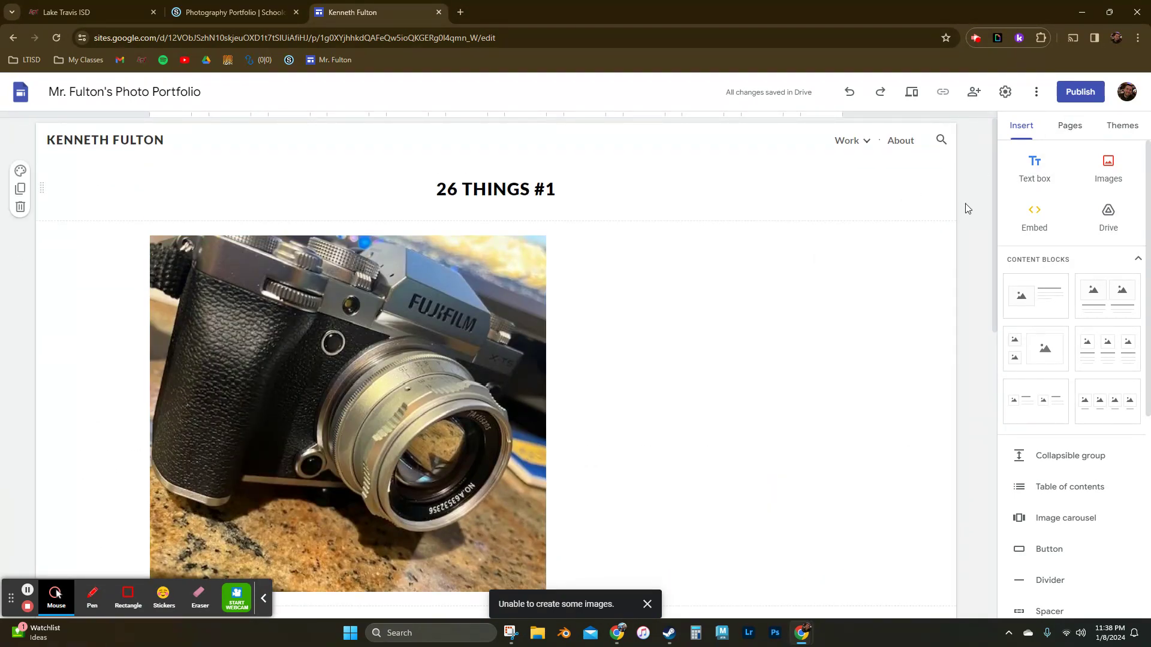
# - Upload the aerial photo IMG_2769 from the Pictures folder to the 26 Things #1 page
pyautogui.click(1103, 168)
pyautogui.click(1104, 210)
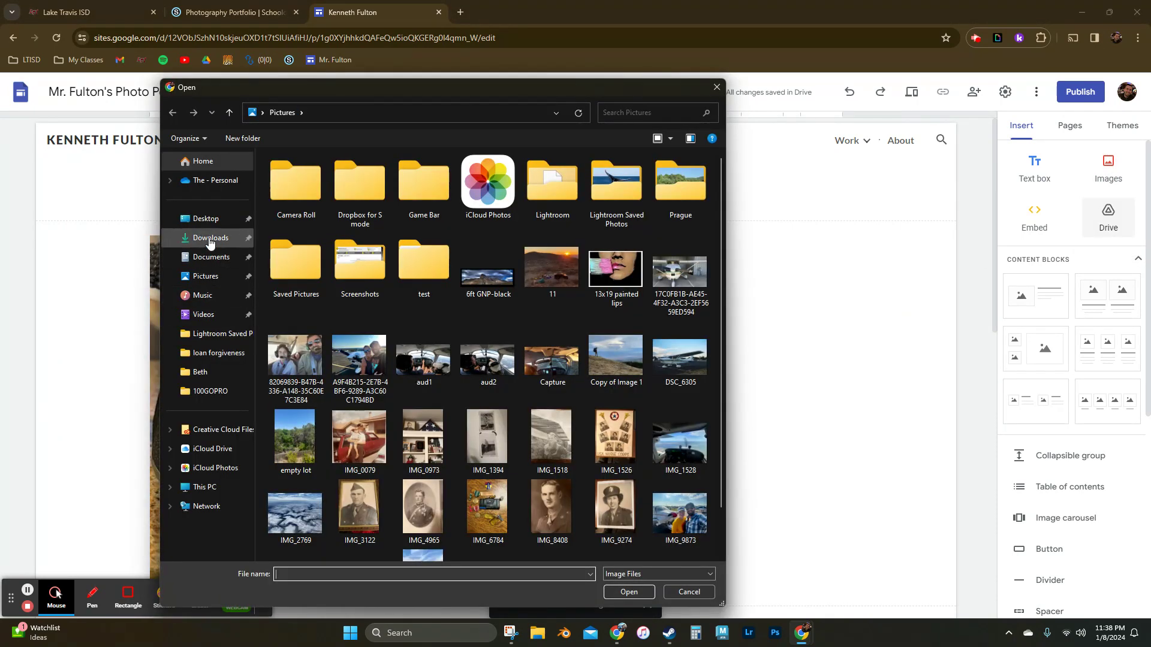
pyautogui.click(302, 525)
pyautogui.click(629, 592)
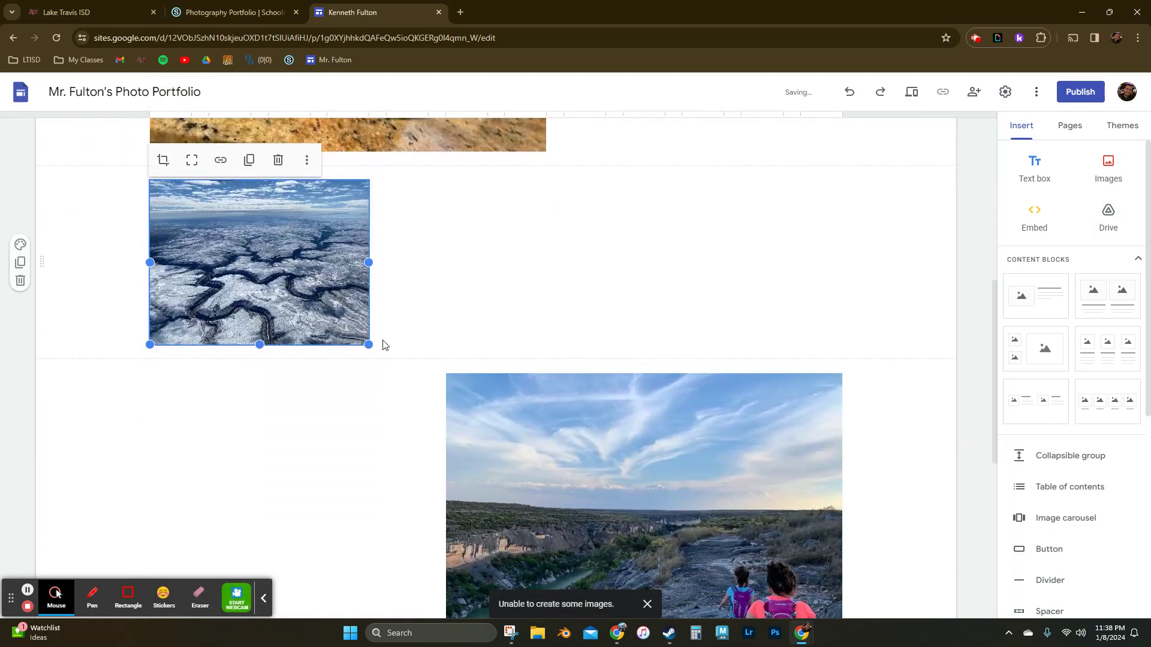
# - Move the aerial photo into its own section below the Seminole canyon photo
pyautogui.doubleClick(368, 345)
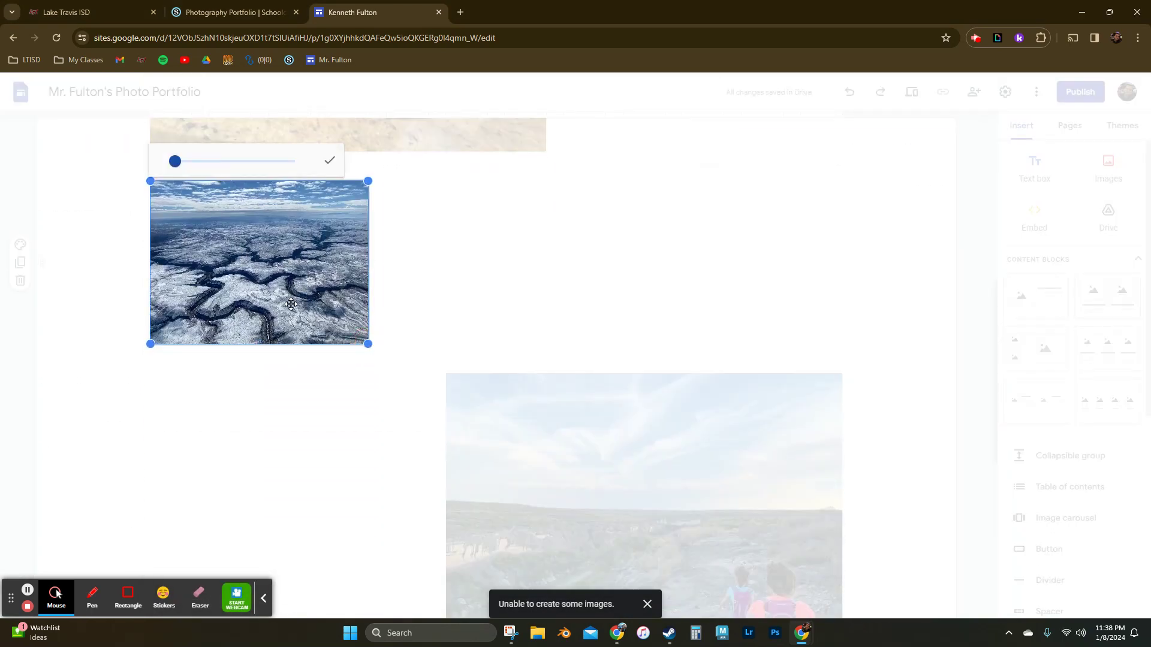
pyautogui.click(475, 281)
pyautogui.moveTo(282, 260); pyautogui.dragTo(704, 525)
pyautogui.scroll(10, 752, 401)
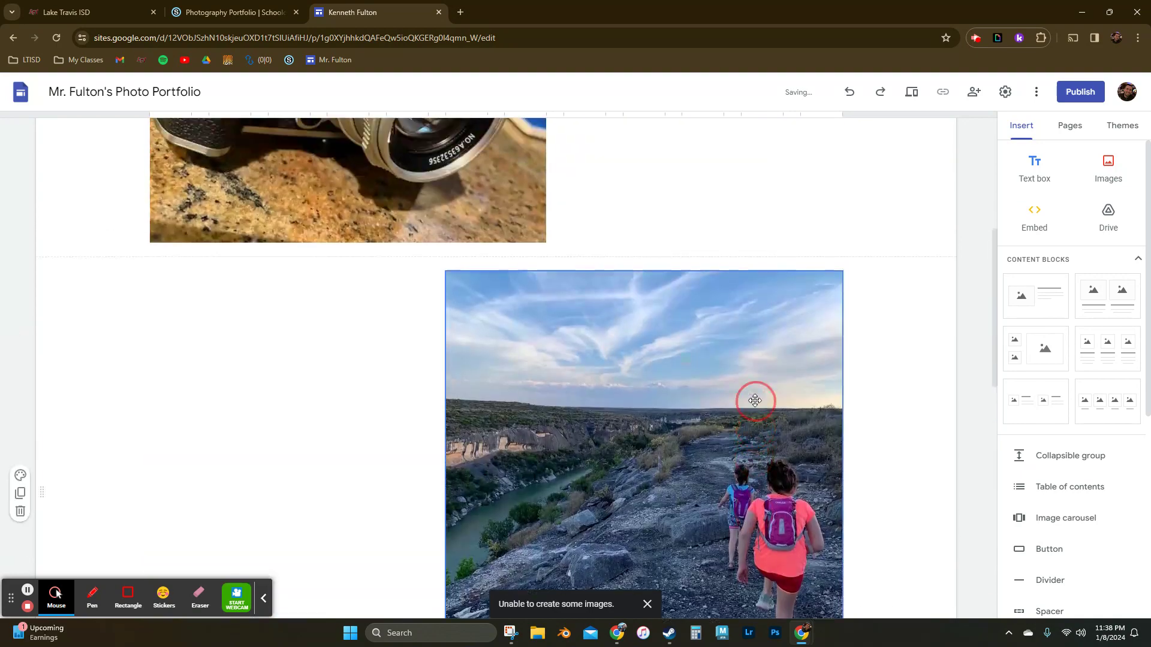
pyautogui.scroll(-7, 578, 372)
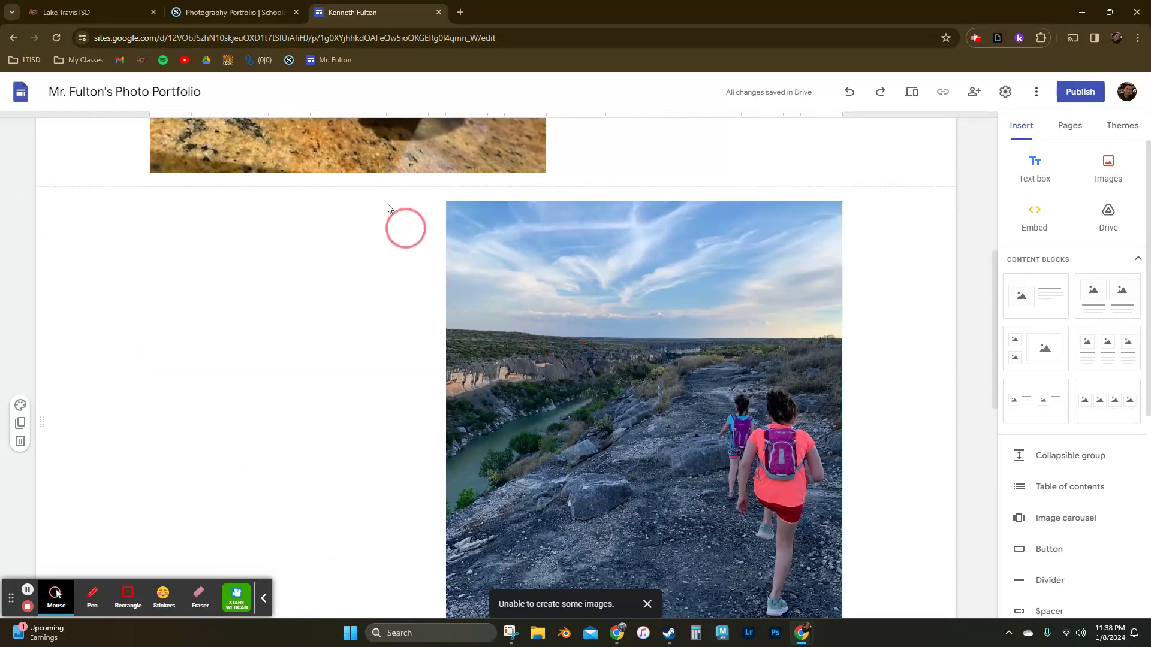
# - Move the camera photo and the canyon photo toward the middle of the page so their edges line up vertically
pyautogui.scroll(7, 454, 149)
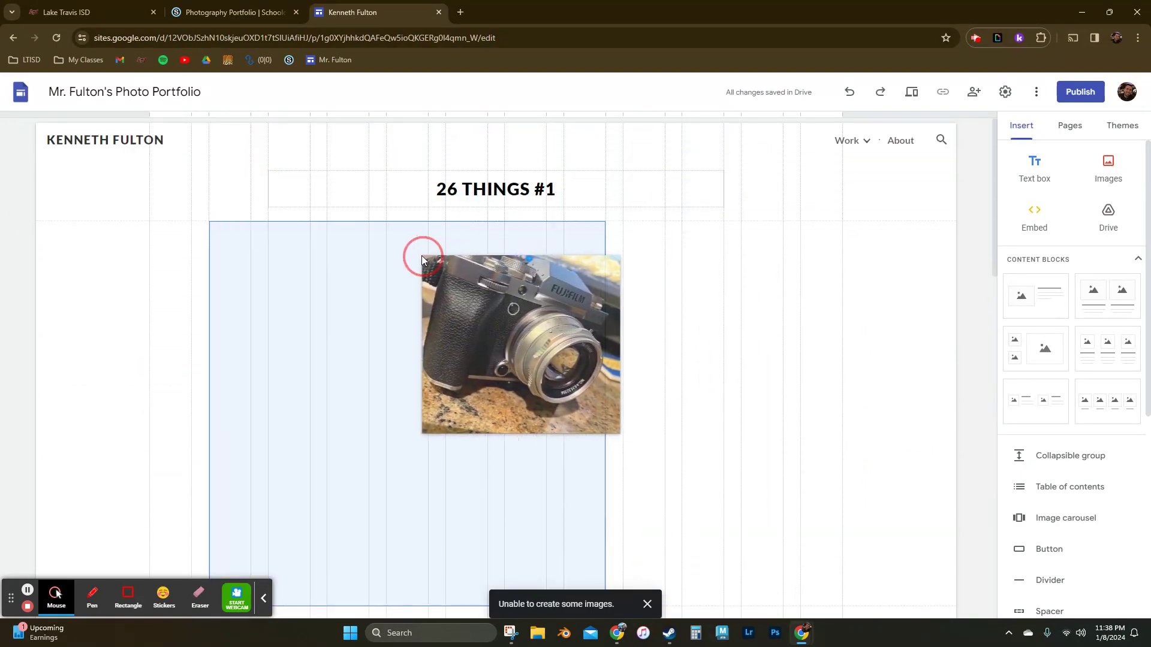
pyautogui.moveTo(441, 258); pyautogui.dragTo(441, 257)
pyautogui.scroll(-7, 534, 390)
pyautogui.moveTo(534, 390); pyautogui.dragTo(498, 368)
# - Enlarge the aerial photo so it extends equally past both sides of the canyon photo above it
pyautogui.scroll(-7, 457, 338)
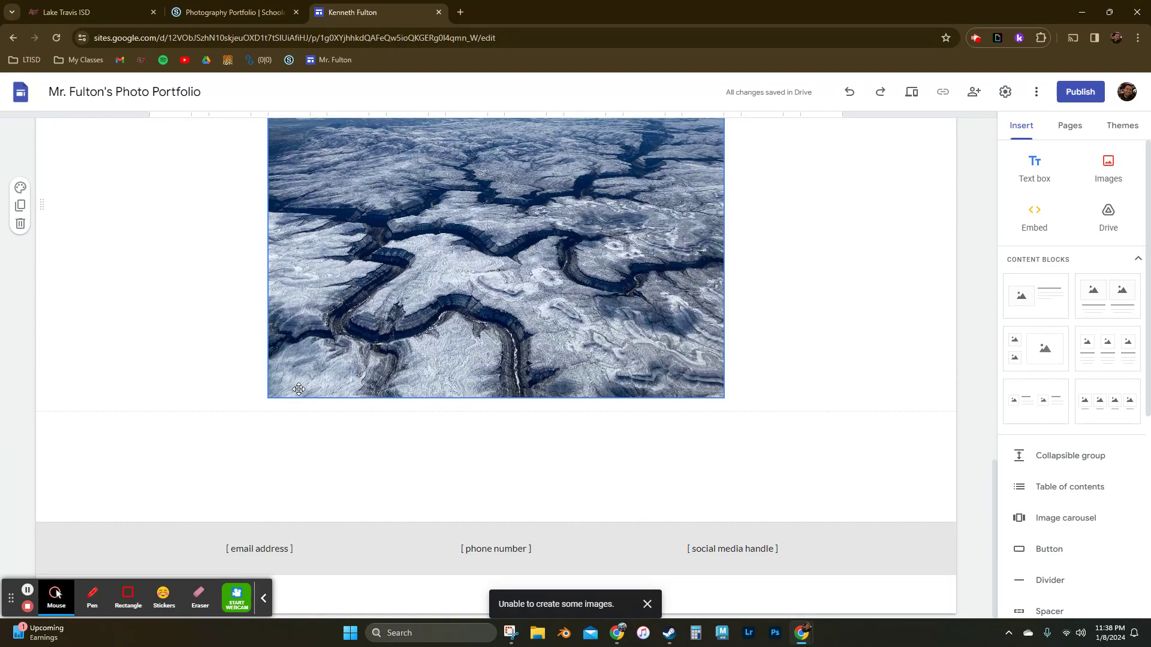
pyautogui.click(275, 390)
pyautogui.moveTo(268, 398); pyautogui.dragTo(239, 411)
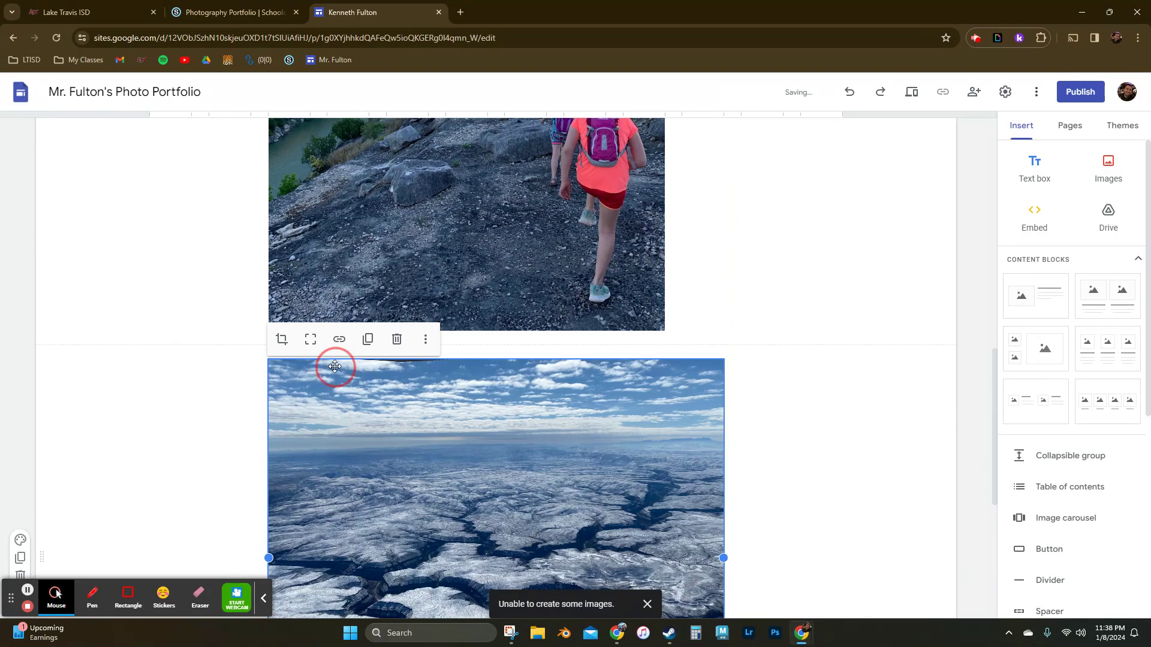
pyautogui.moveTo(264, 354); pyautogui.dragTo(243, 368)
pyautogui.moveTo(498, 416); pyautogui.dragTo(511, 416)
pyautogui.scroll(-3, 273, 557)
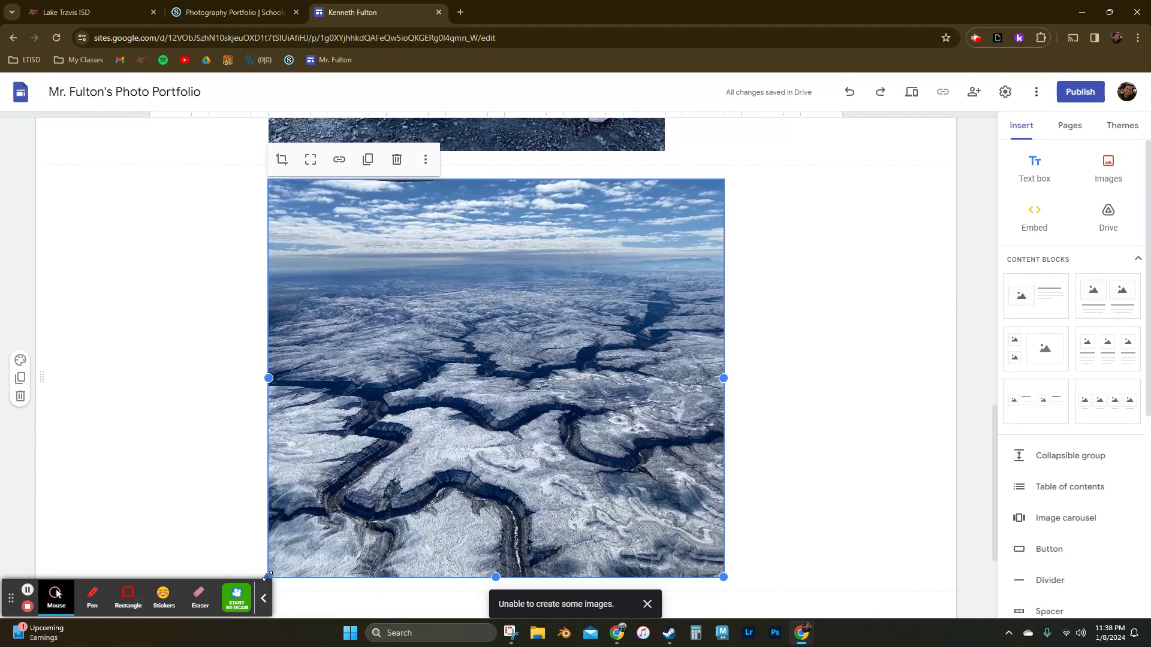
pyautogui.scroll(-2, 282, 539)
pyautogui.moveTo(267, 457); pyautogui.dragTo(200, 493)
pyautogui.scroll(3, 428, 377)
pyautogui.scroll(-4, 745, 429)
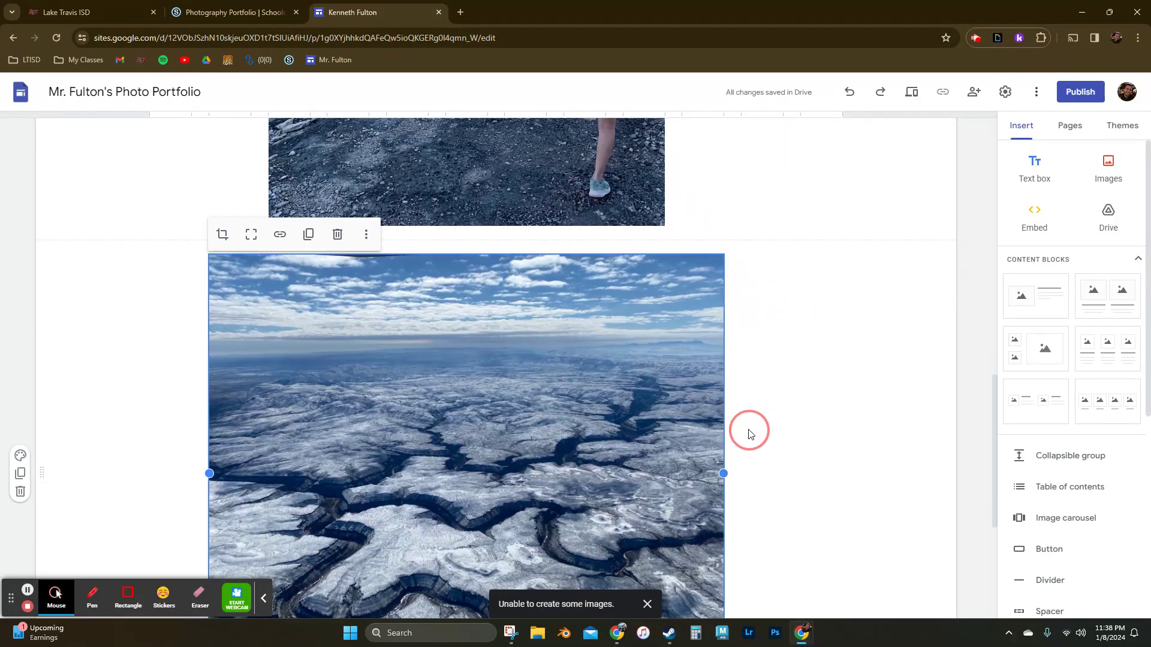
pyautogui.click(893, 359)
# - Publish the site with "-sample" added to the end of the suggested web address
pyautogui.scroll(10, 509, 370)
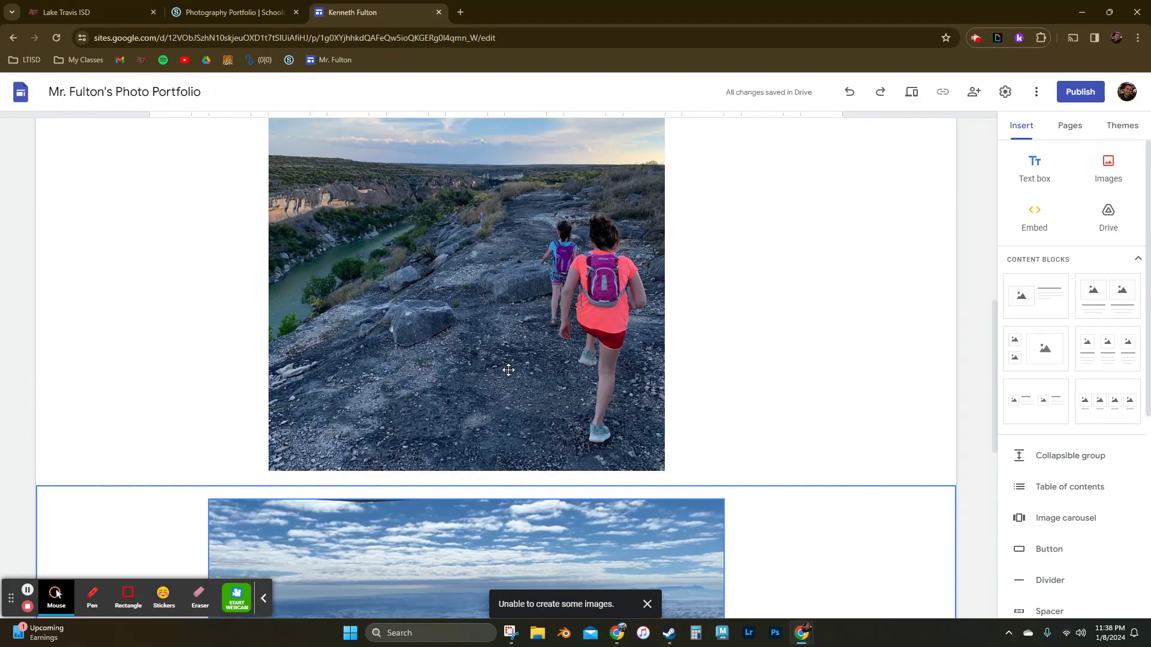
pyautogui.scroll(3, 509, 371)
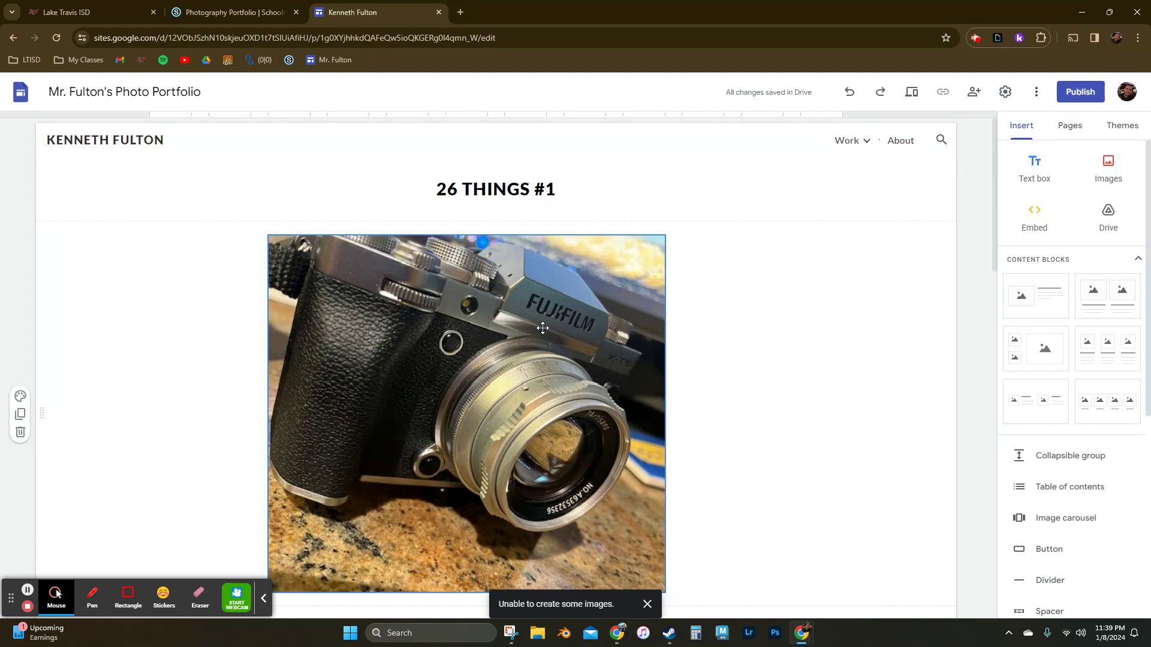
pyautogui.scroll(-5, 531, 329)
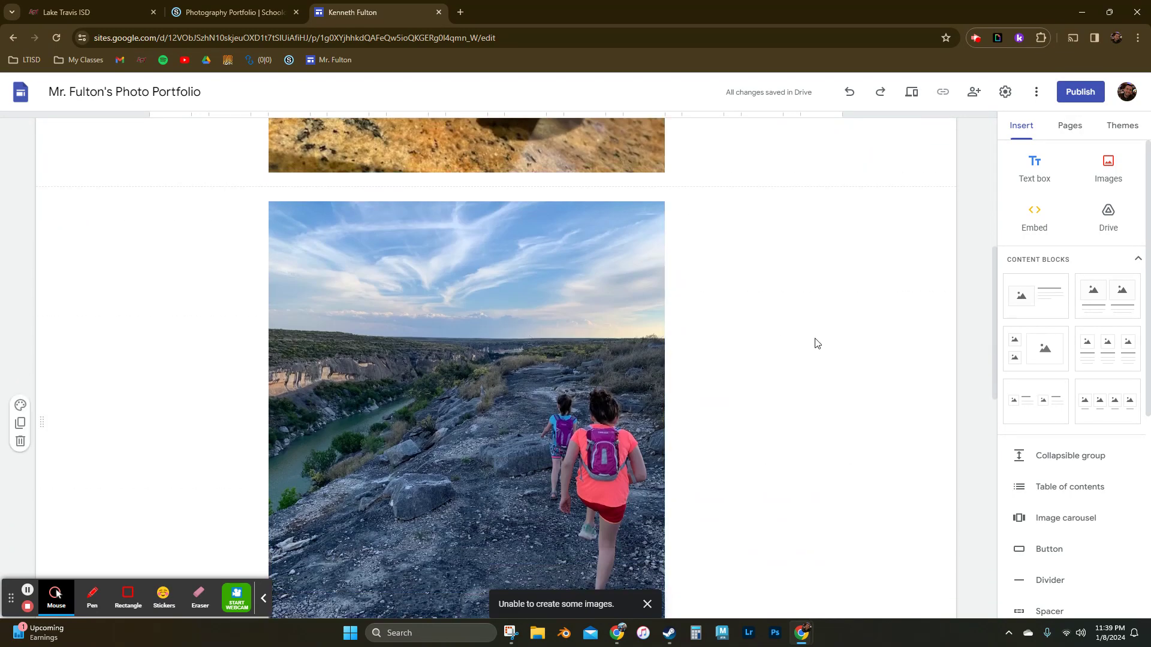
pyautogui.scroll(7, 615, 334)
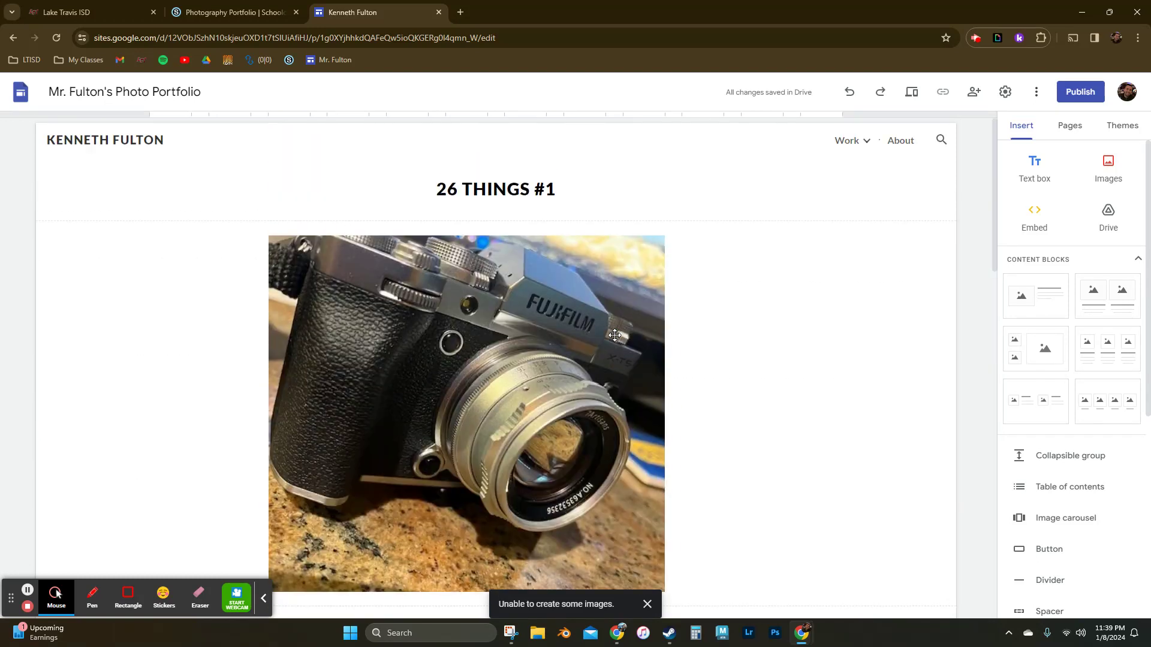
pyautogui.click(1080, 93)
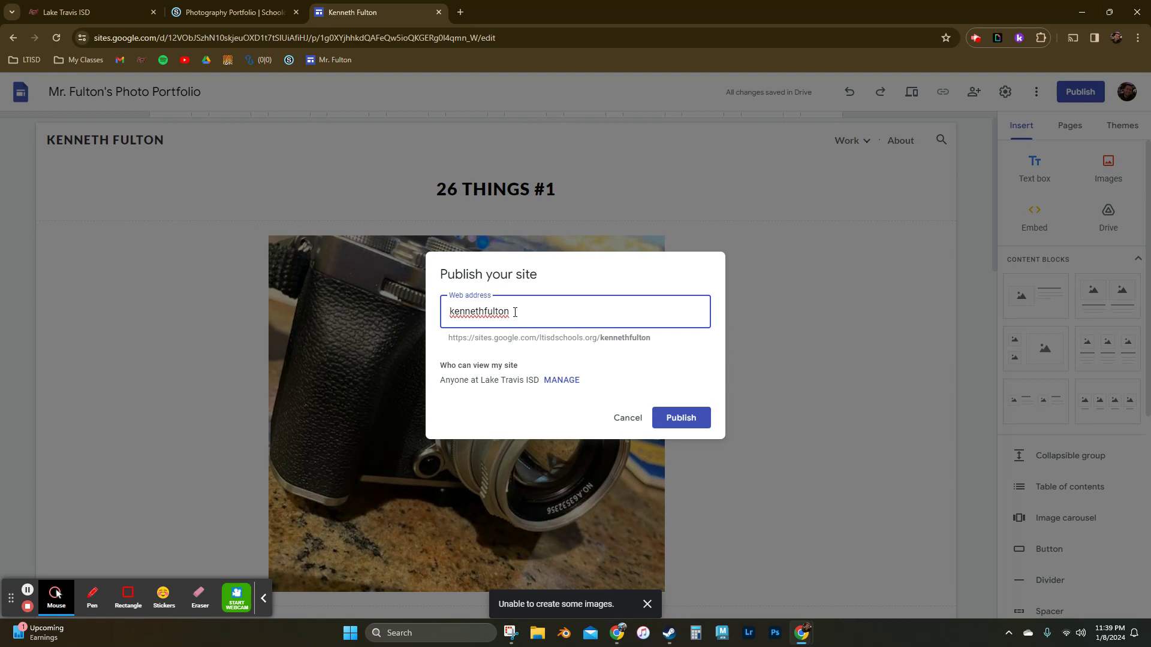
pyautogui.write('-sample')
pyautogui.click(684, 418)
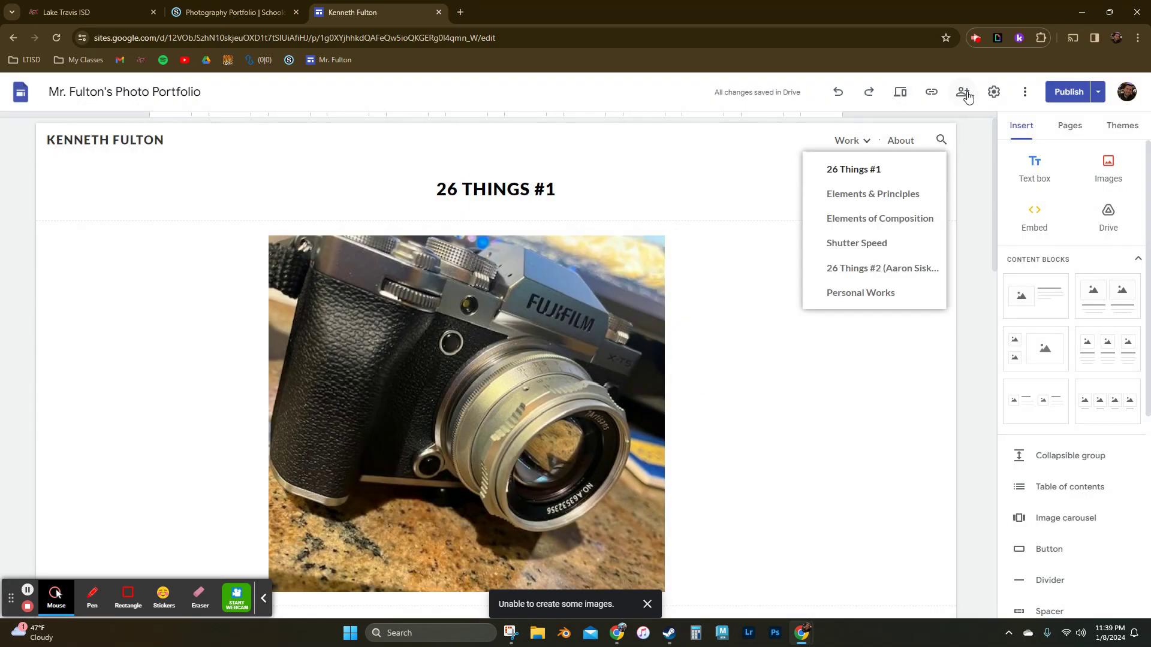
# - Open the published site and check its Work, 26 Things #1 and About pages
pyautogui.click(1098, 94)
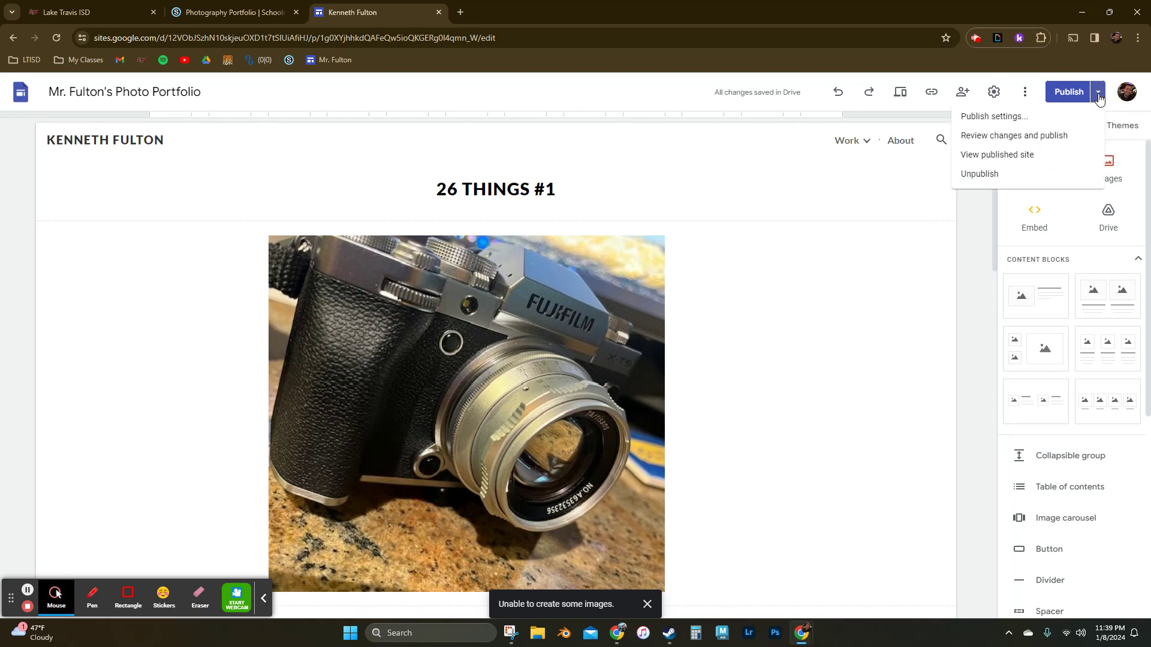
pyautogui.click(1037, 155)
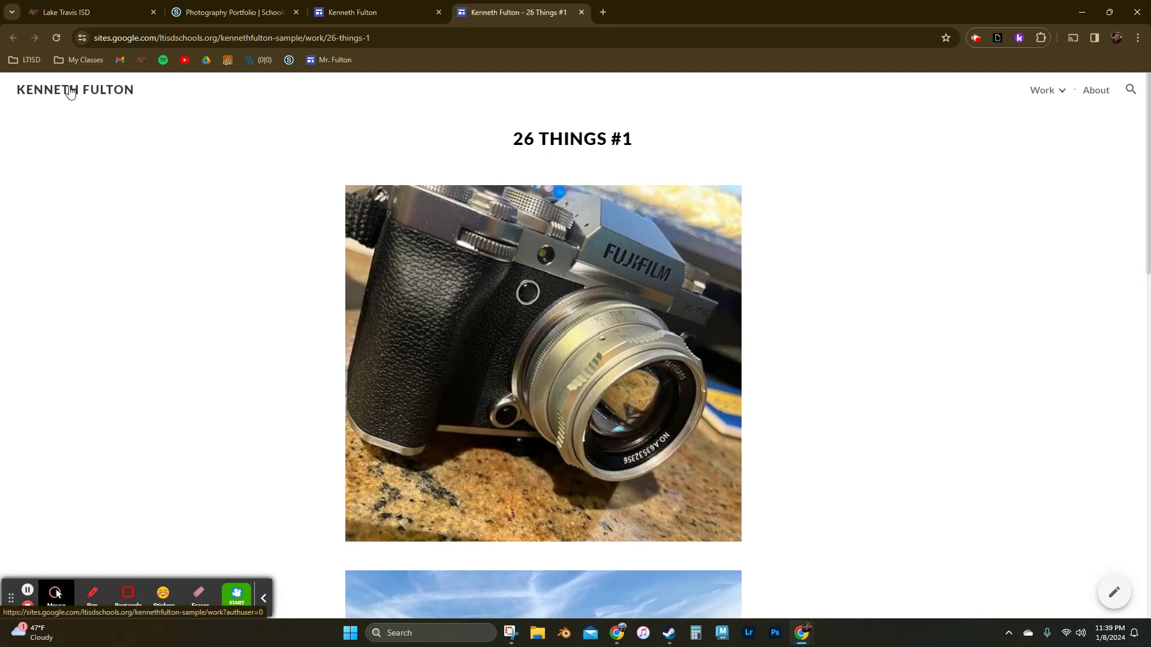
pyautogui.click(70, 92)
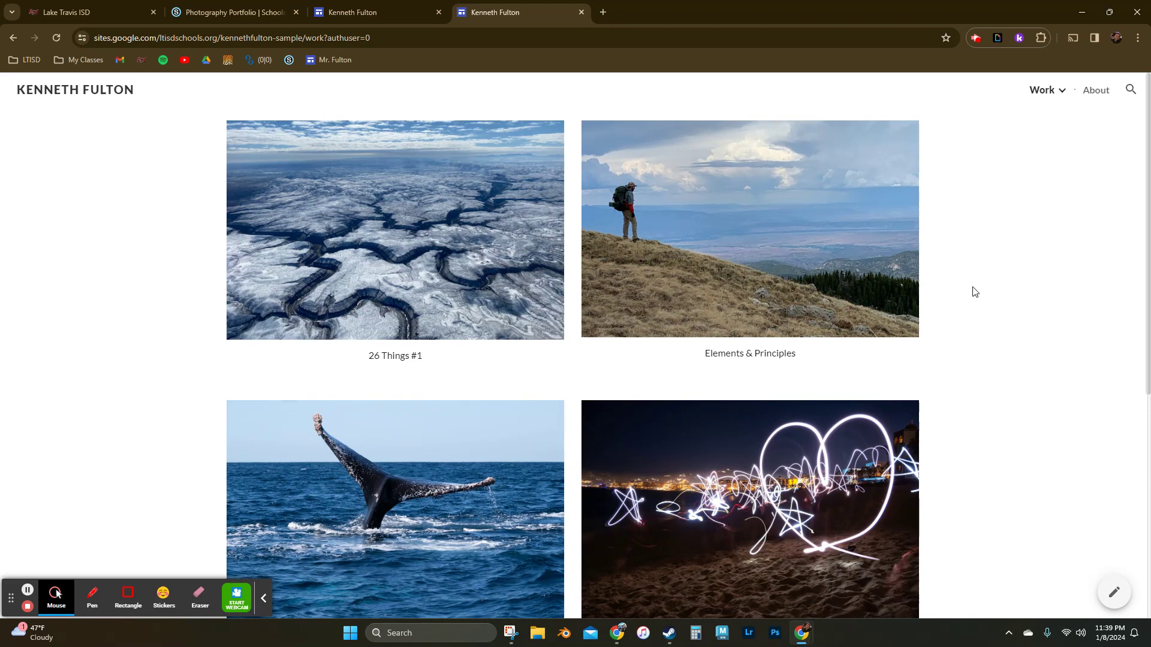
pyautogui.scroll(-6, 974, 292)
pyautogui.scroll(6, 973, 292)
pyautogui.moveTo(1042, 91)
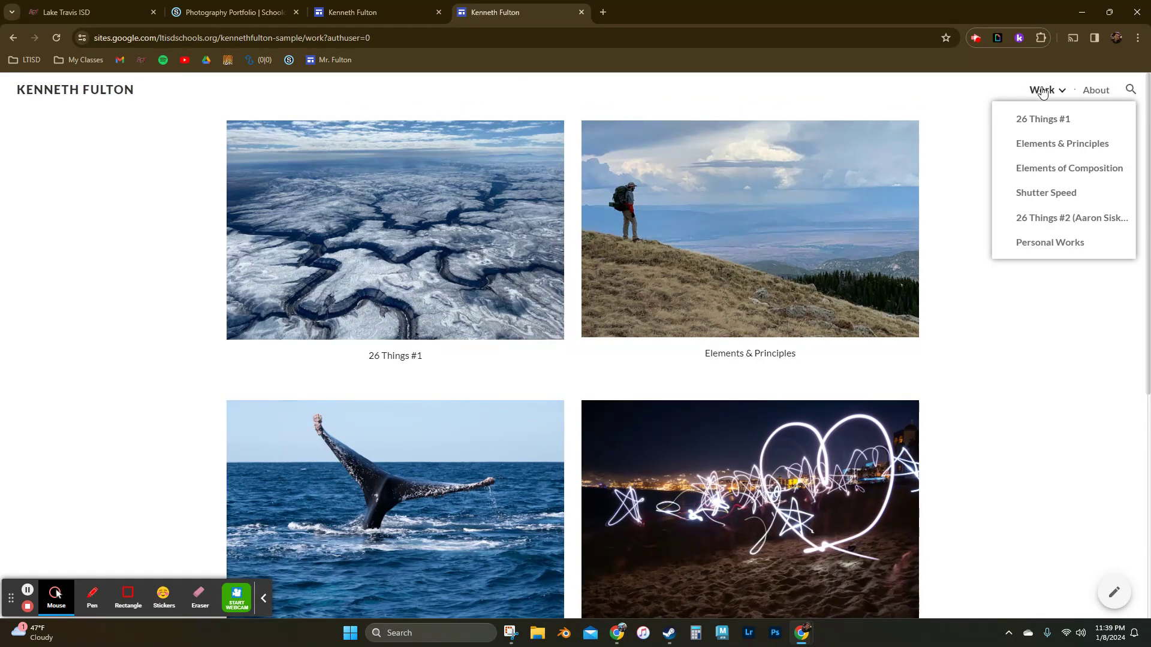
pyautogui.click(1048, 120)
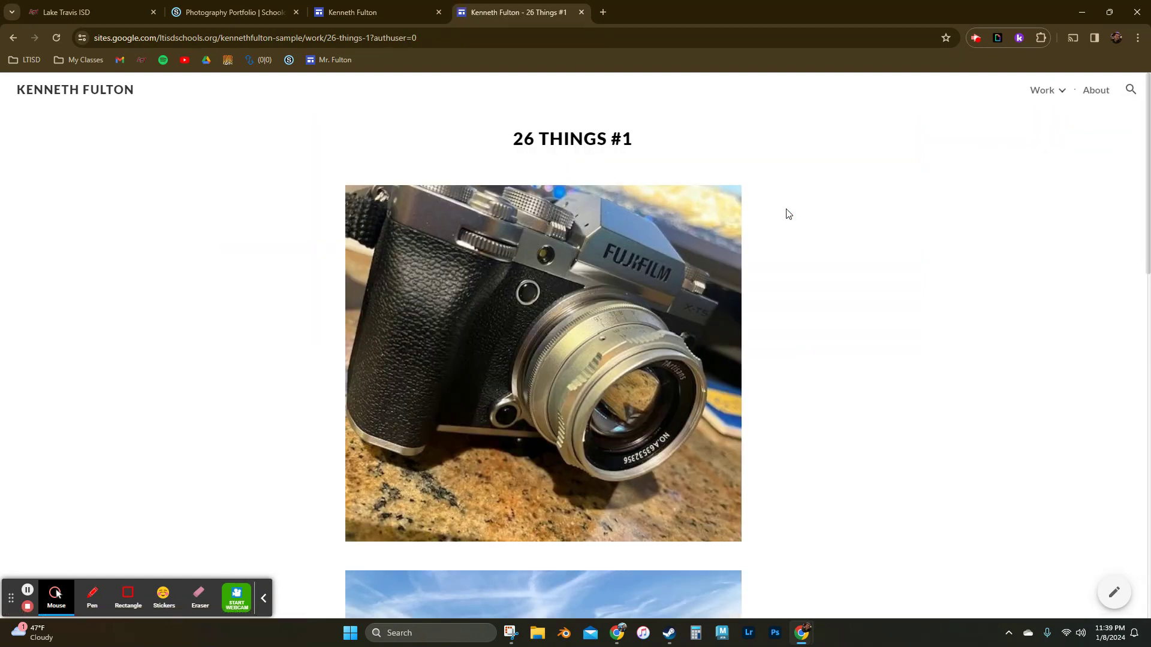
pyautogui.click(1095, 91)
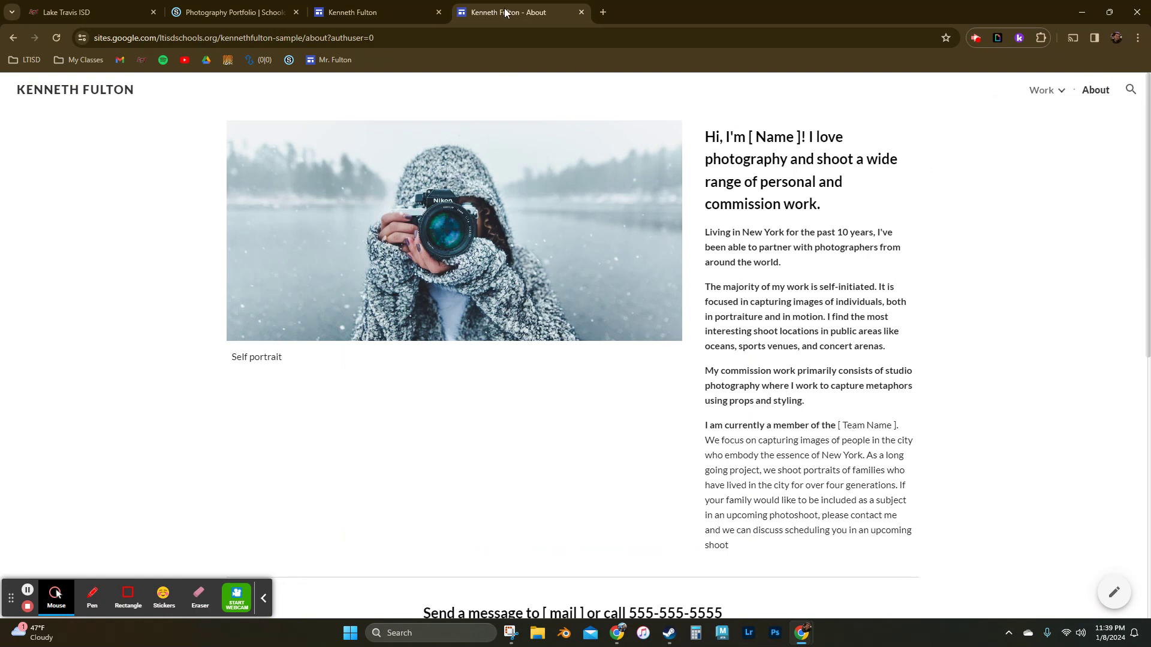
# - Open the About page in the editor and review its placeholder bio, contact, clients, work experience and education sections
pyautogui.moveTo(380, 4)
pyautogui.click(1117, 591)
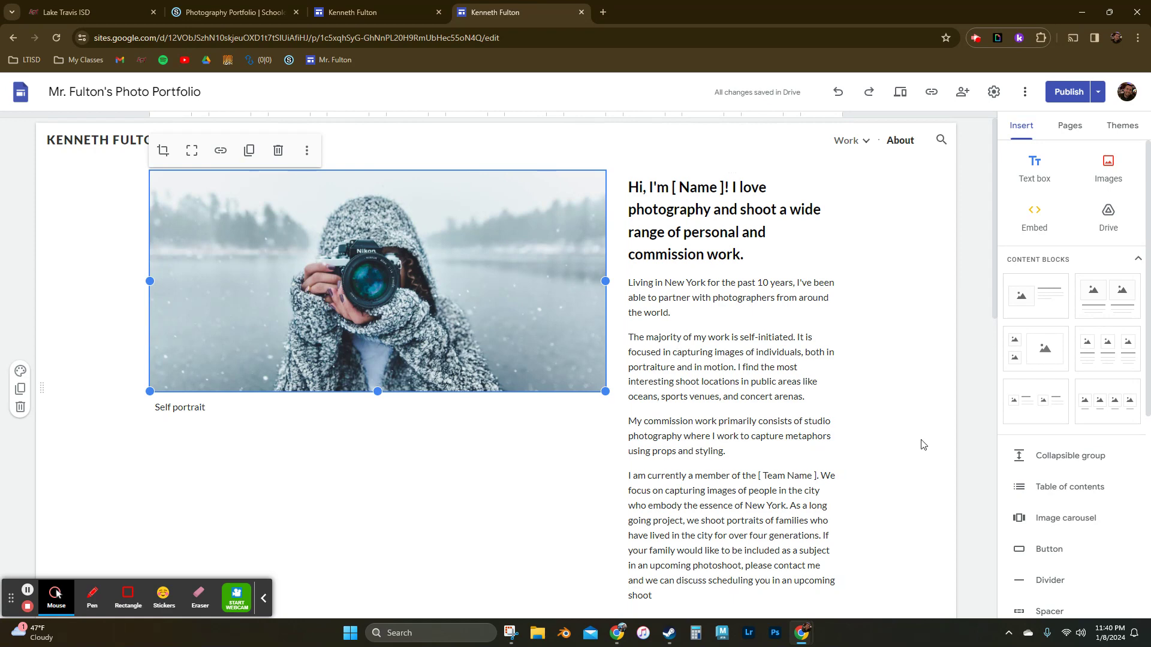
pyautogui.scroll(-5, 401, 354)
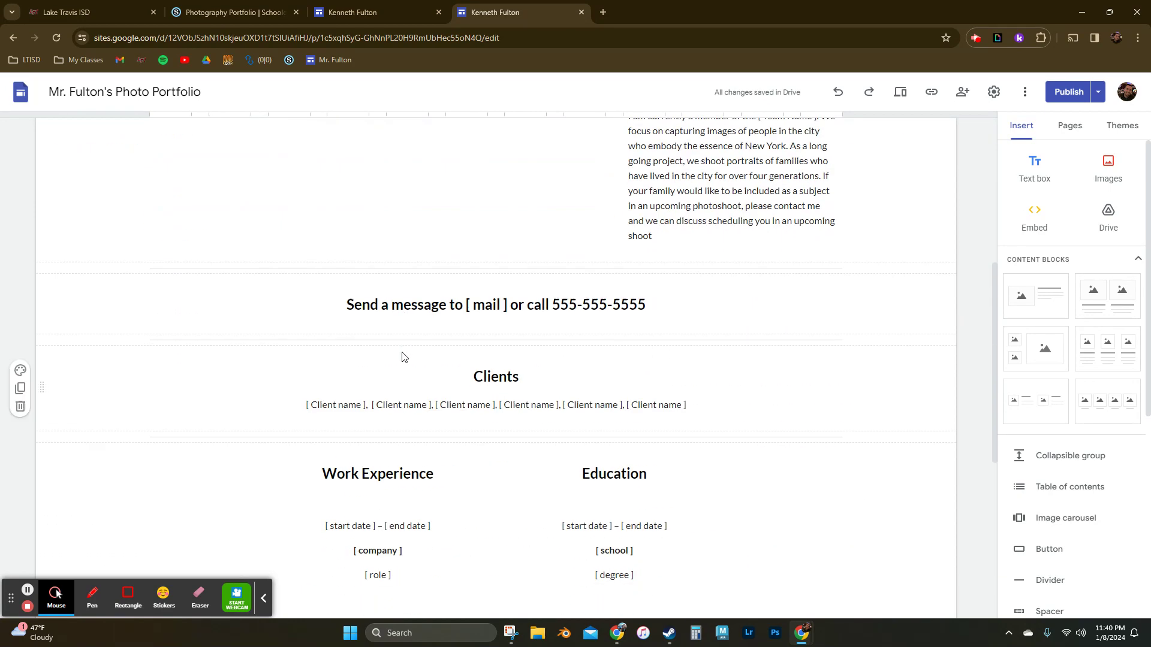
pyautogui.scroll(5, 401, 358)
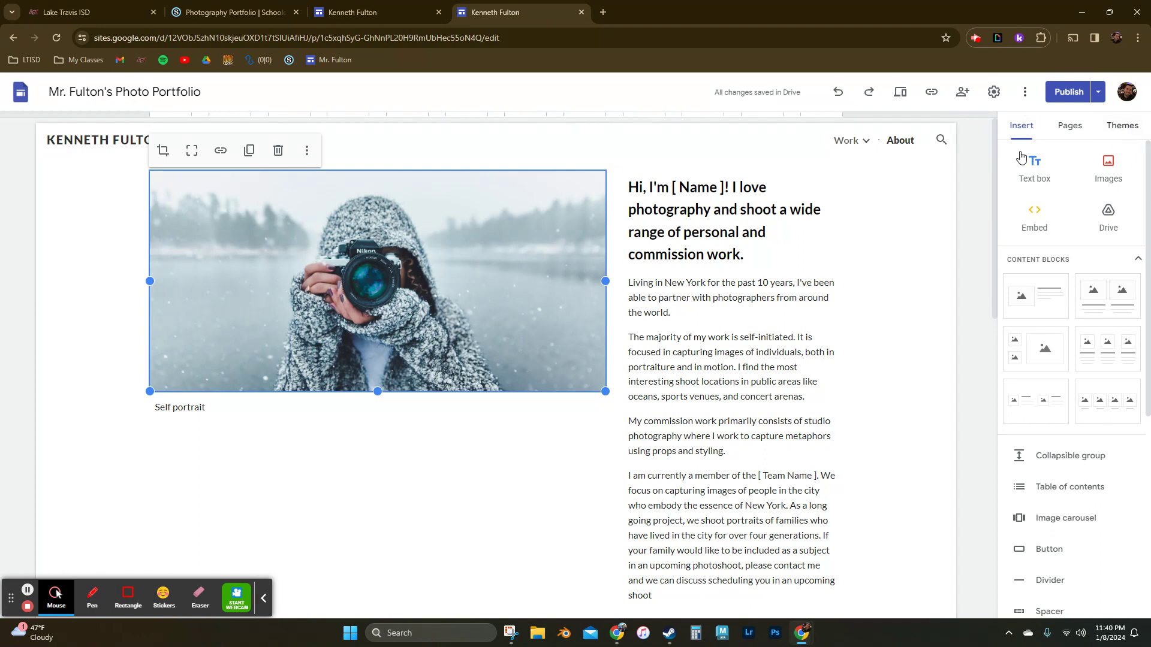
pyautogui.click(1021, 127)
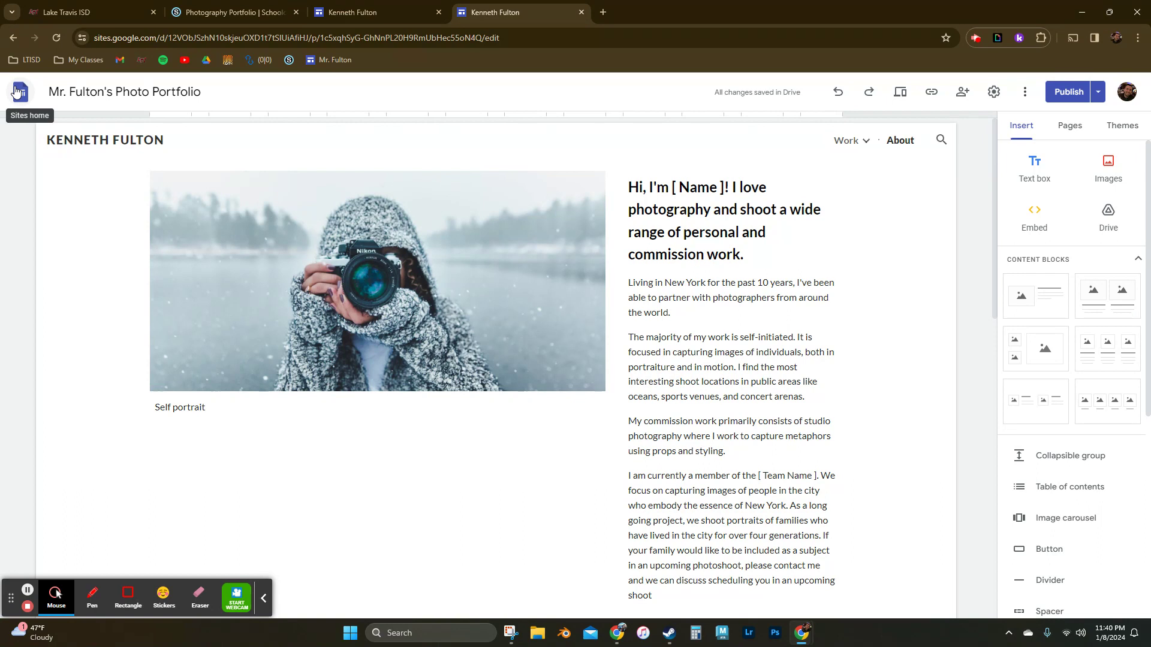
# - Look over the About page's self portrait, bio, message line, Clients, Work Experience and Education placeholders once more
pyautogui.moveTo(849, 140)
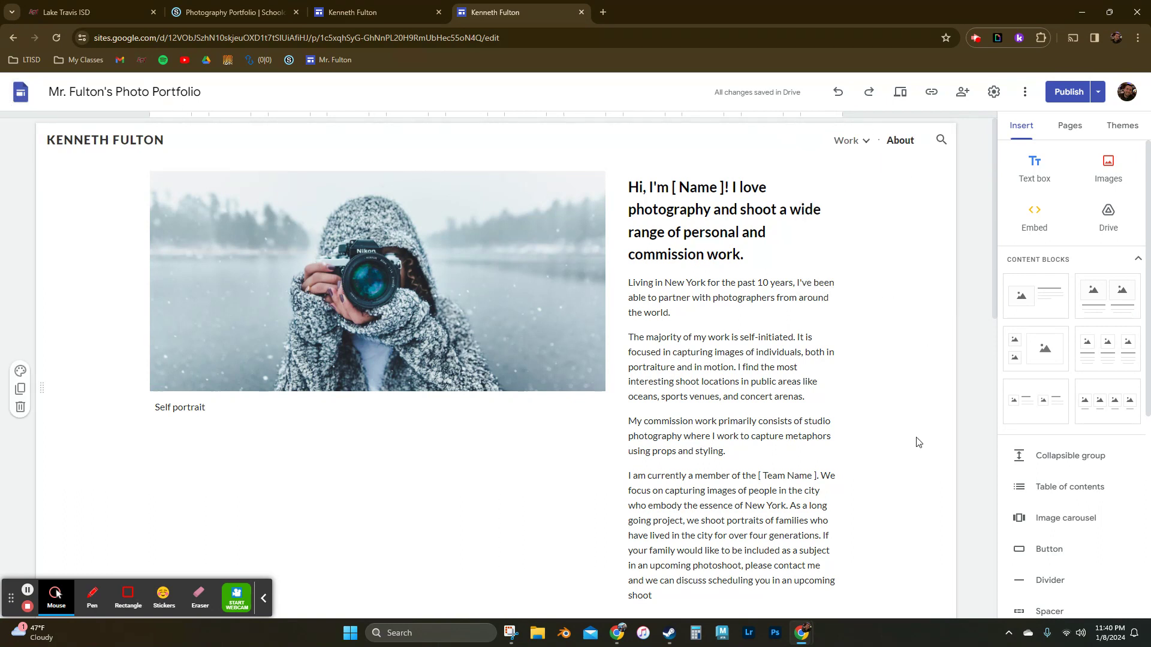
pyautogui.scroll(-7, 916, 442)
pyautogui.scroll(-4, 917, 442)
pyautogui.scroll(3, 915, 442)
pyautogui.click(483, 229)
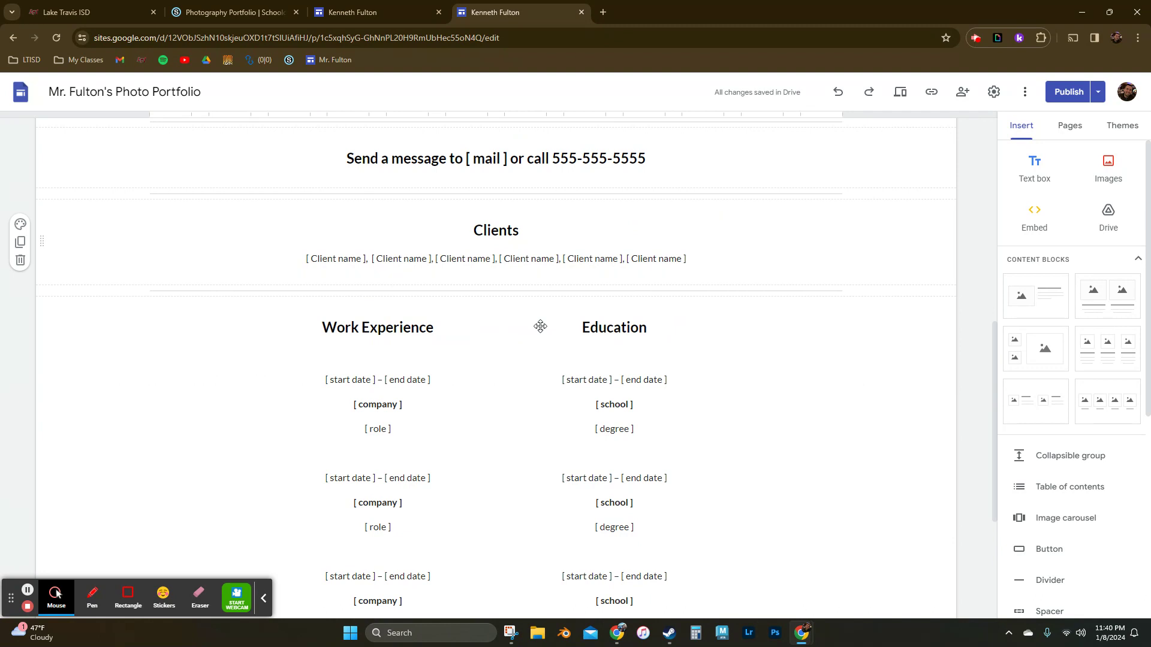
pyautogui.scroll(-4, 536, 346)
pyautogui.scroll(3, 483, 344)
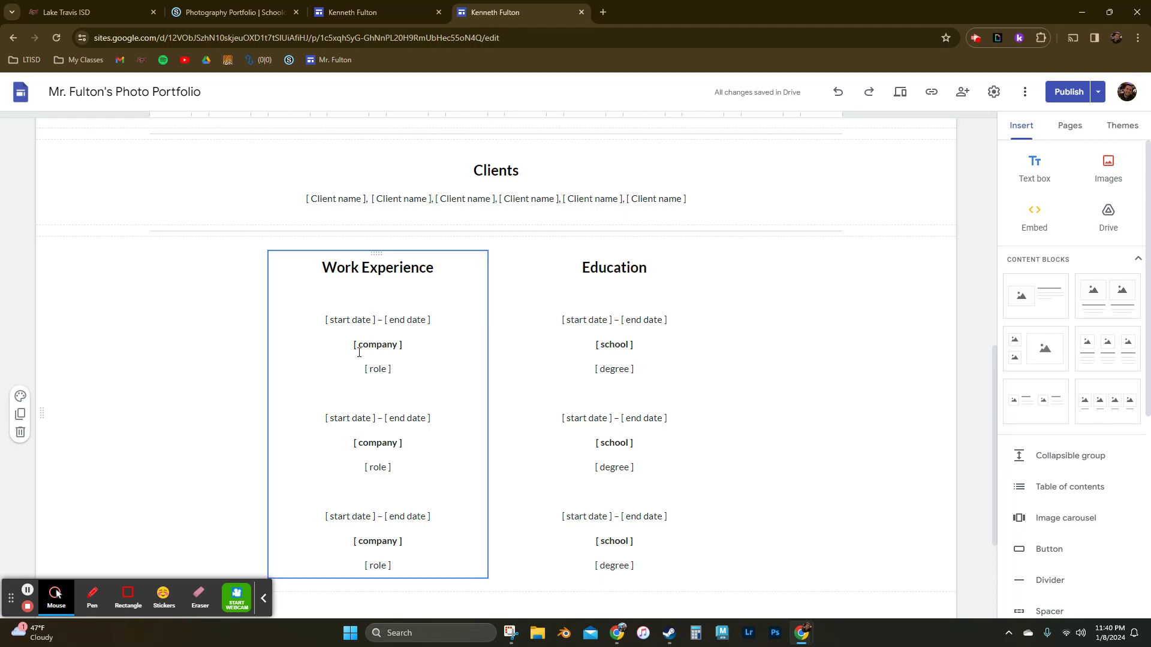
pyautogui.scroll(7, 824, 470)
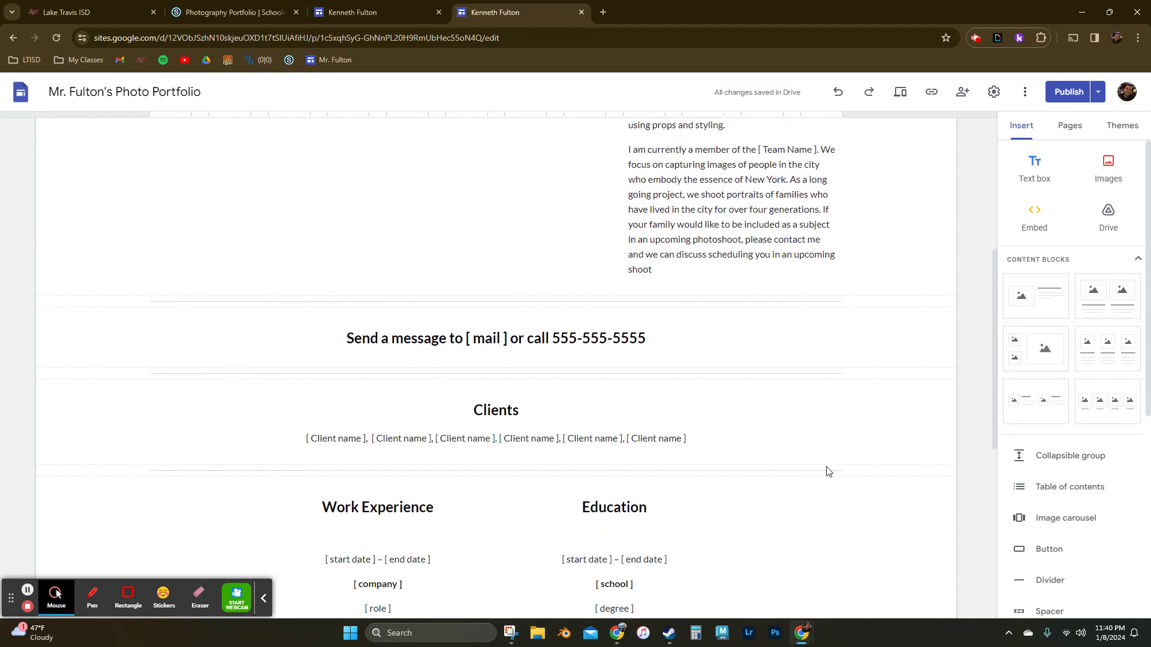
pyautogui.scroll(1, 826, 470)
pyautogui.scroll(-3, 827, 467)
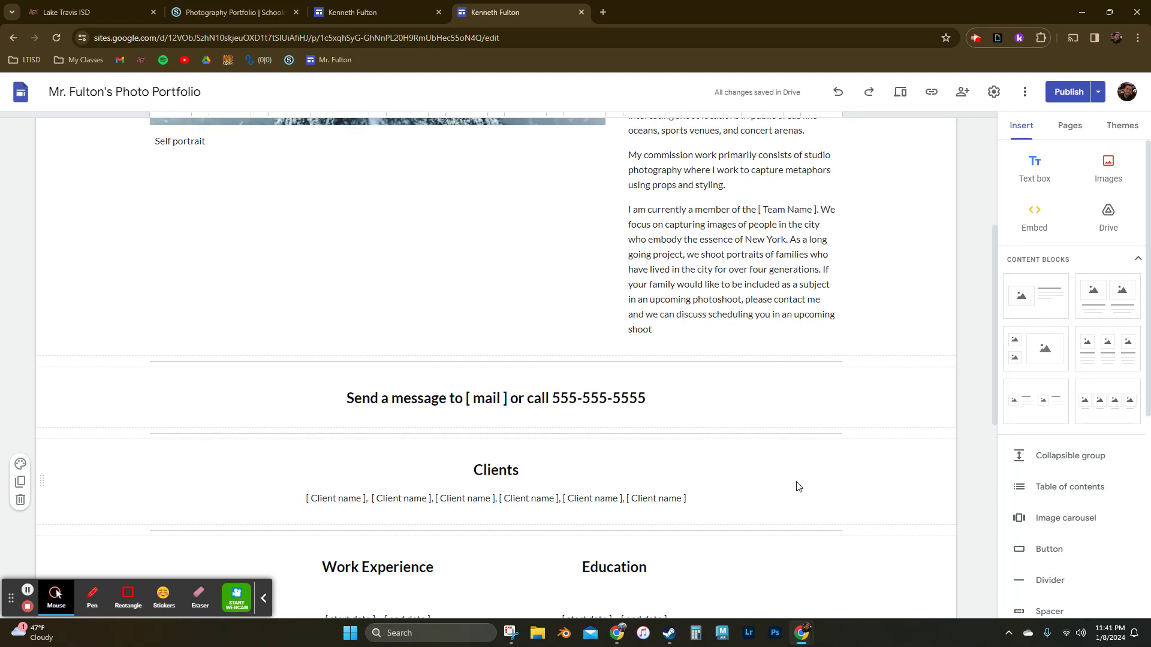
pyautogui.scroll(5, 796, 484)
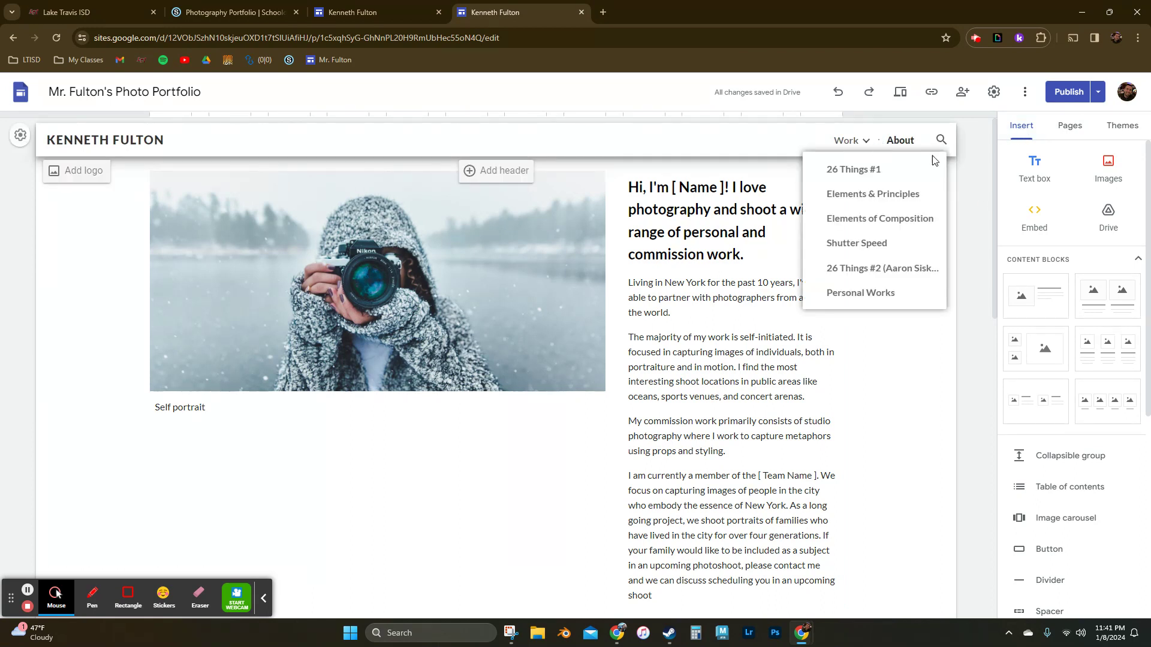
# - Open the published site from the editor and save its home page to the bookmarks bar
pyautogui.click(1092, 129)
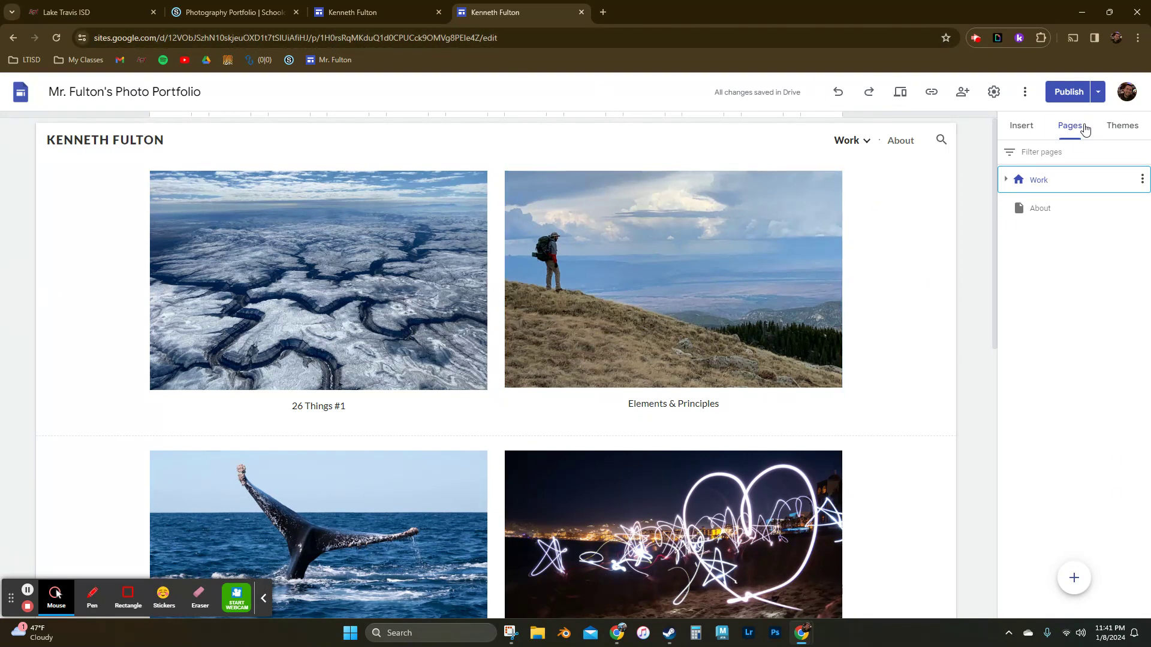
pyautogui.click(1098, 92)
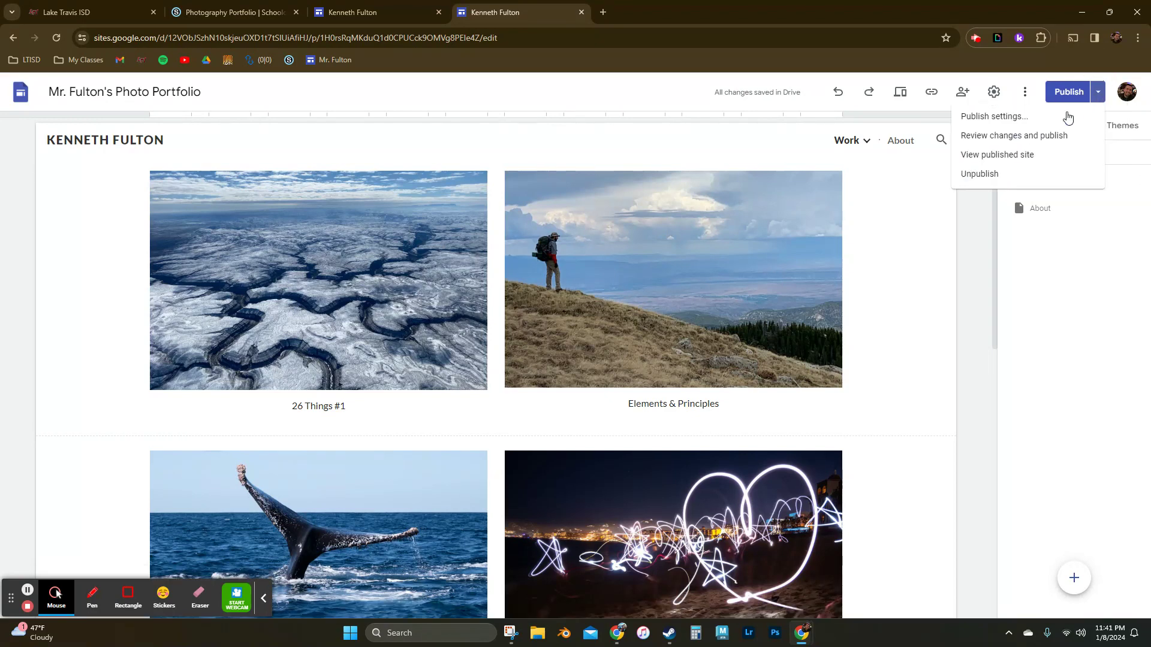
pyautogui.click(985, 154)
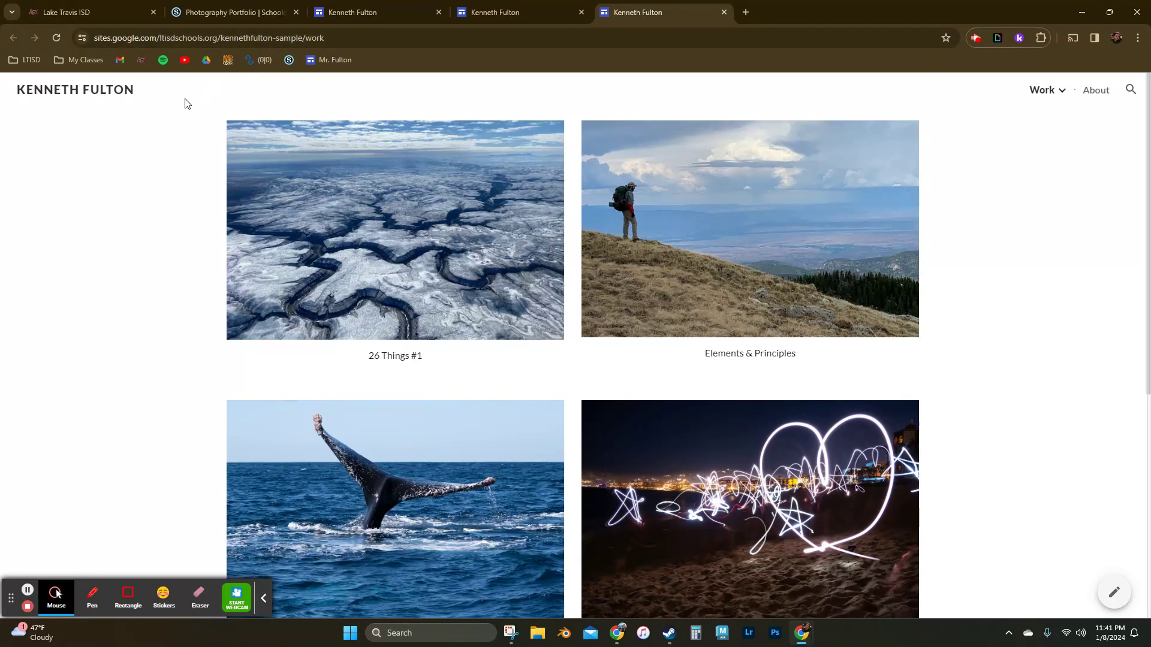
pyautogui.click(89, 91)
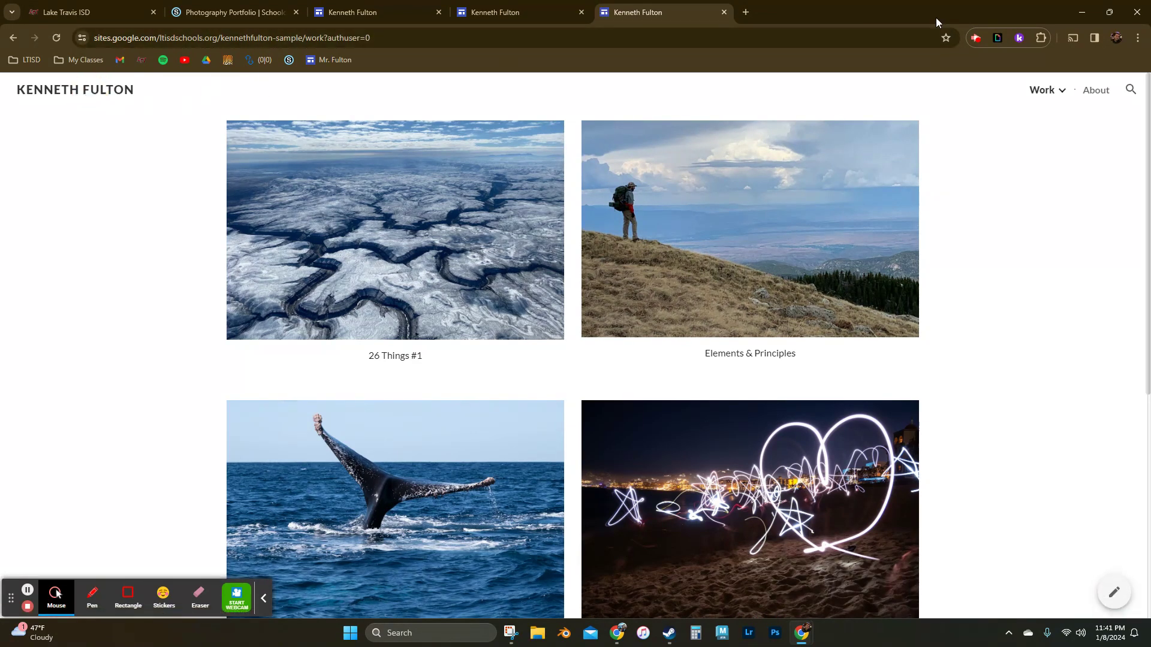
pyautogui.click(945, 38)
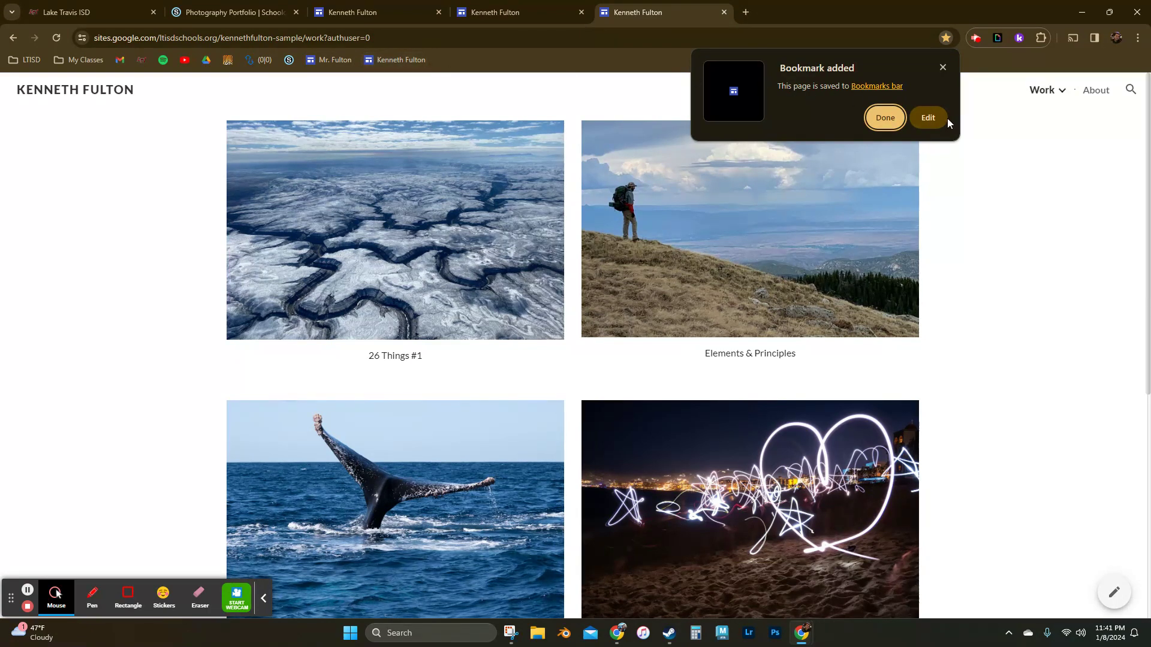
pyautogui.click(943, 68)
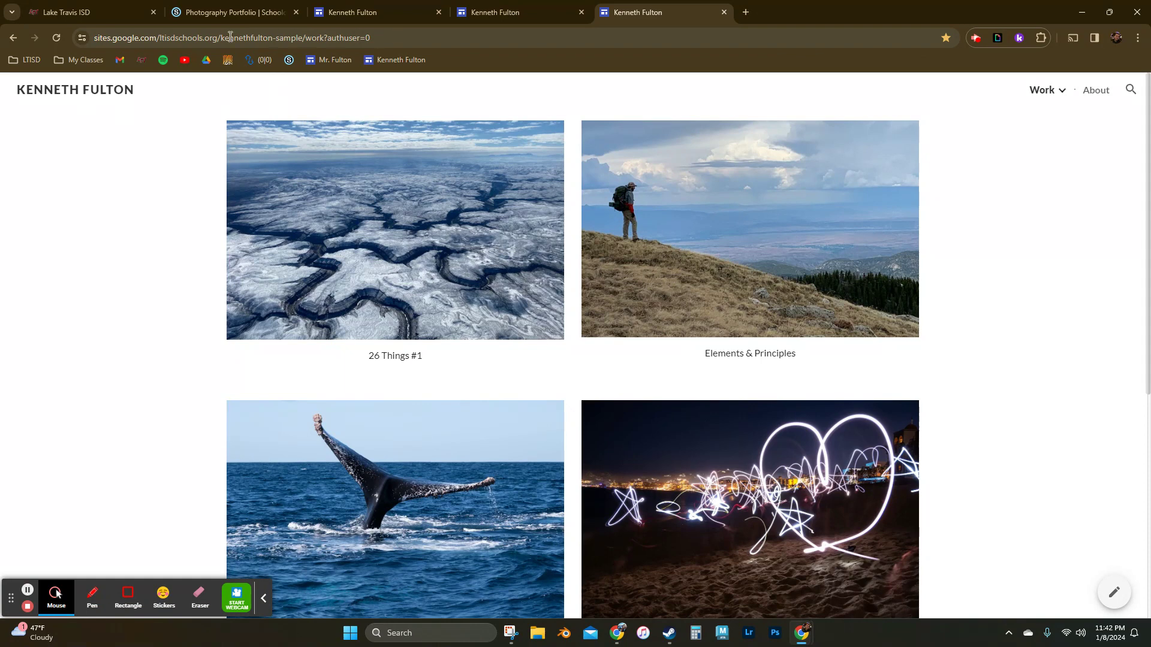
# - Copy the full web address of the published site's Work page from the browser
pyautogui.click(200, 37)
pyautogui.doubleClick(199, 37)
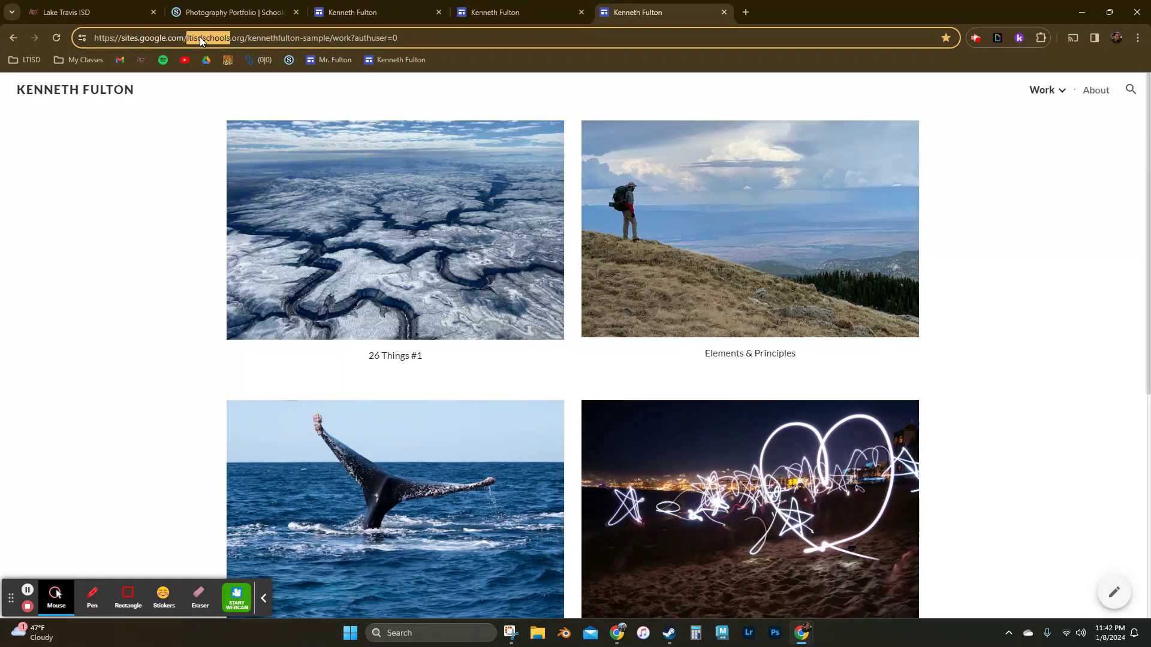
pyautogui.click(200, 37)
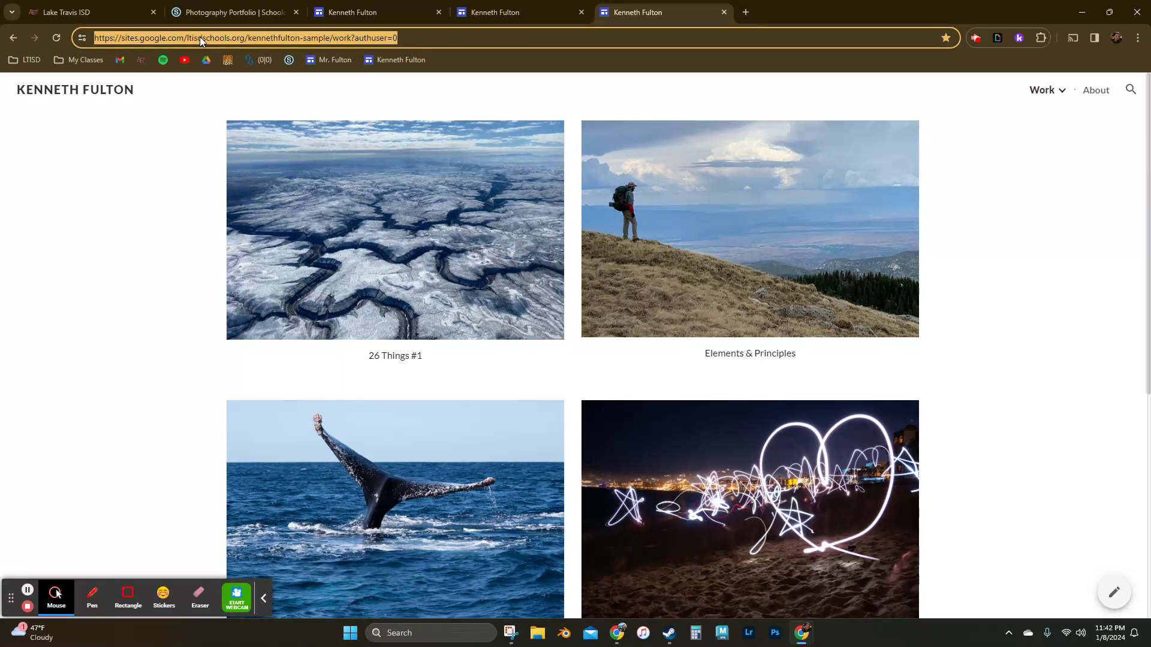
pyautogui.rightClick(129, 37)
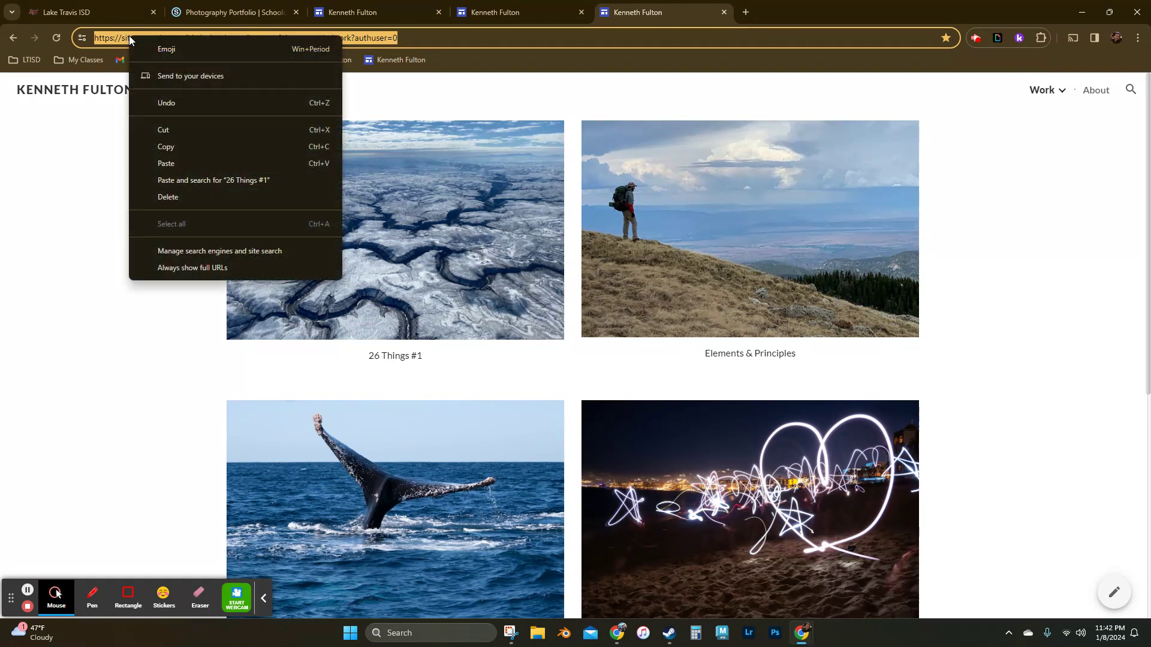
pyautogui.click(166, 147)
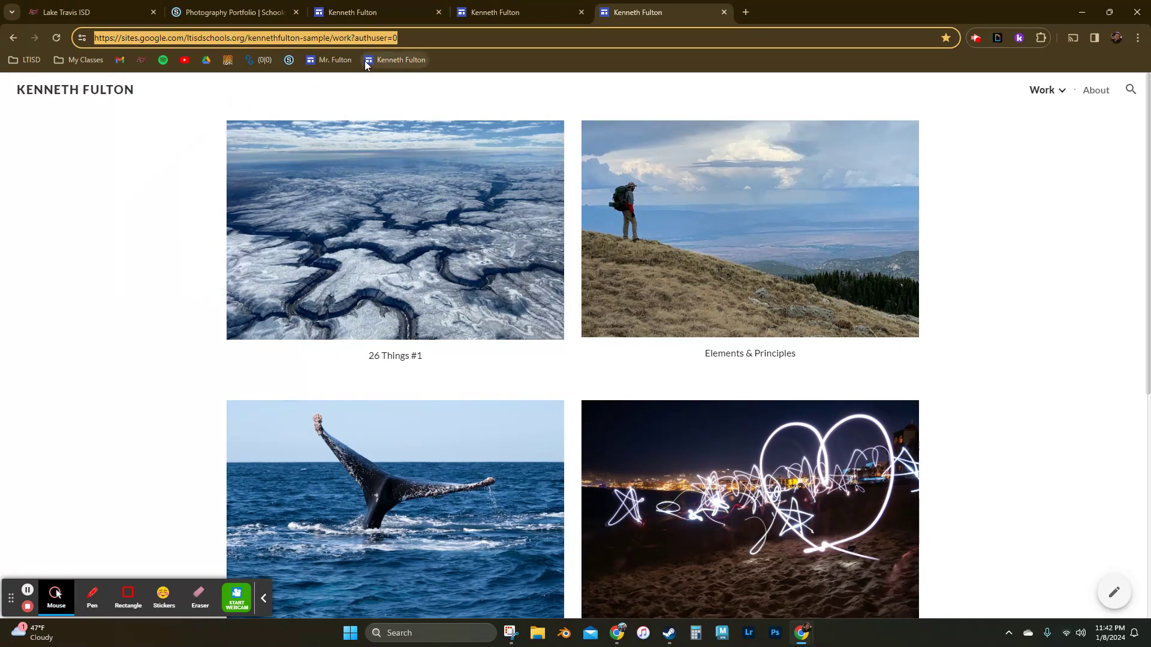
# - Check the Photography Portfolio assignment in Schoology and compare the Work page in the editor with the published site
pyautogui.click(246, 13)
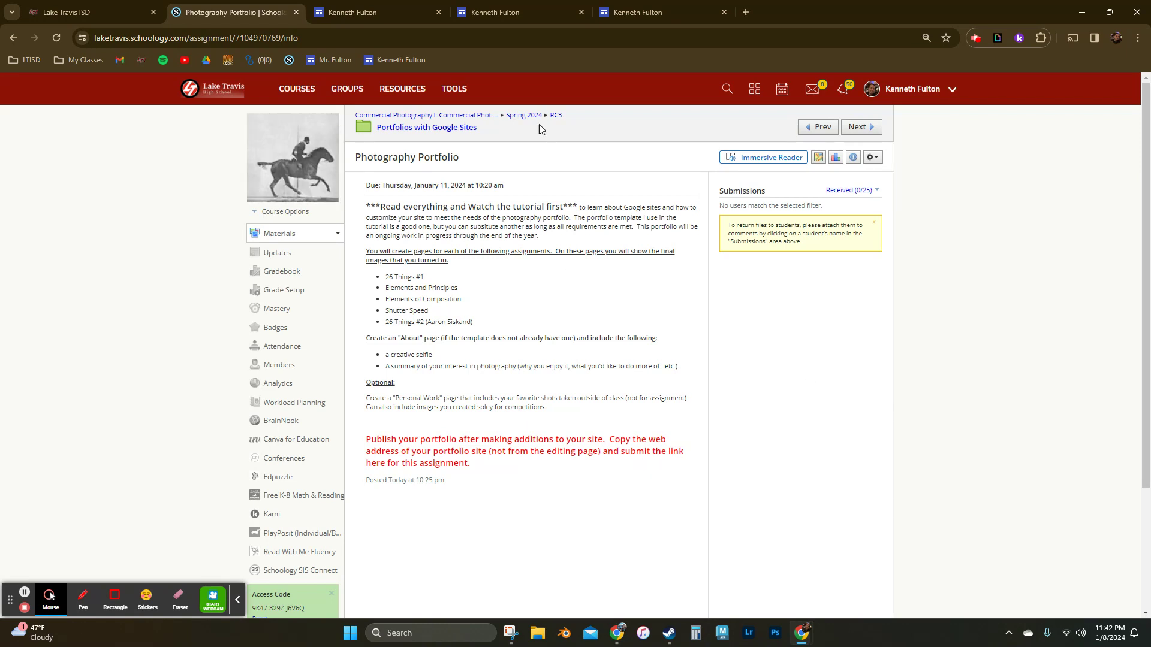
pyautogui.click(526, 9)
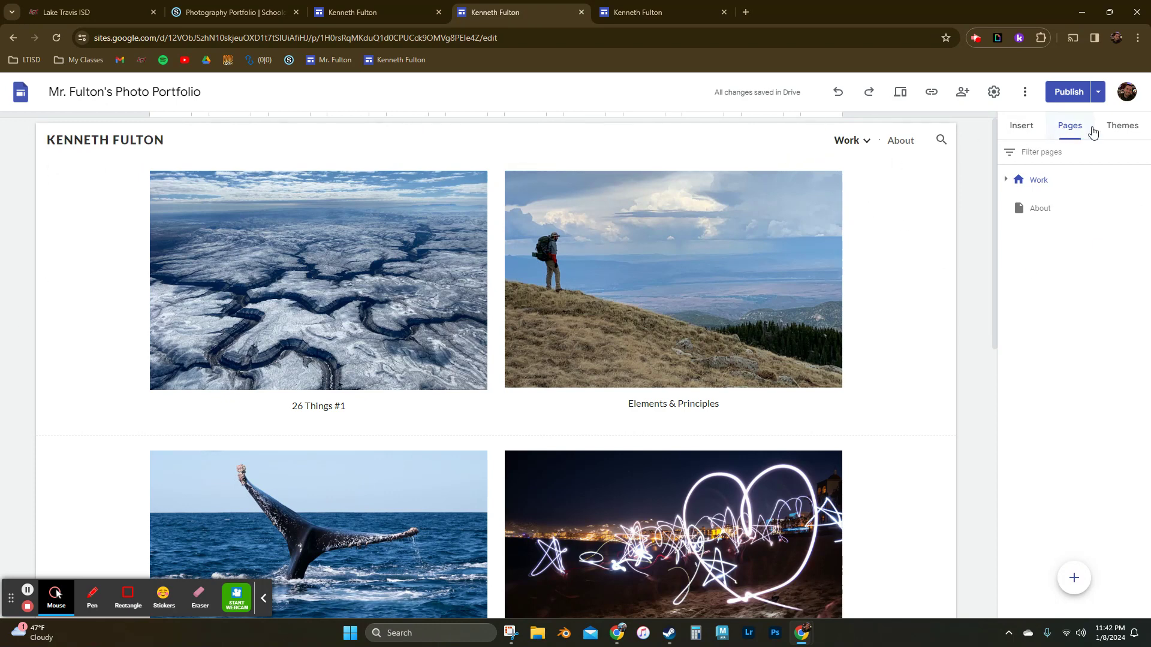
pyautogui.click(1065, 99)
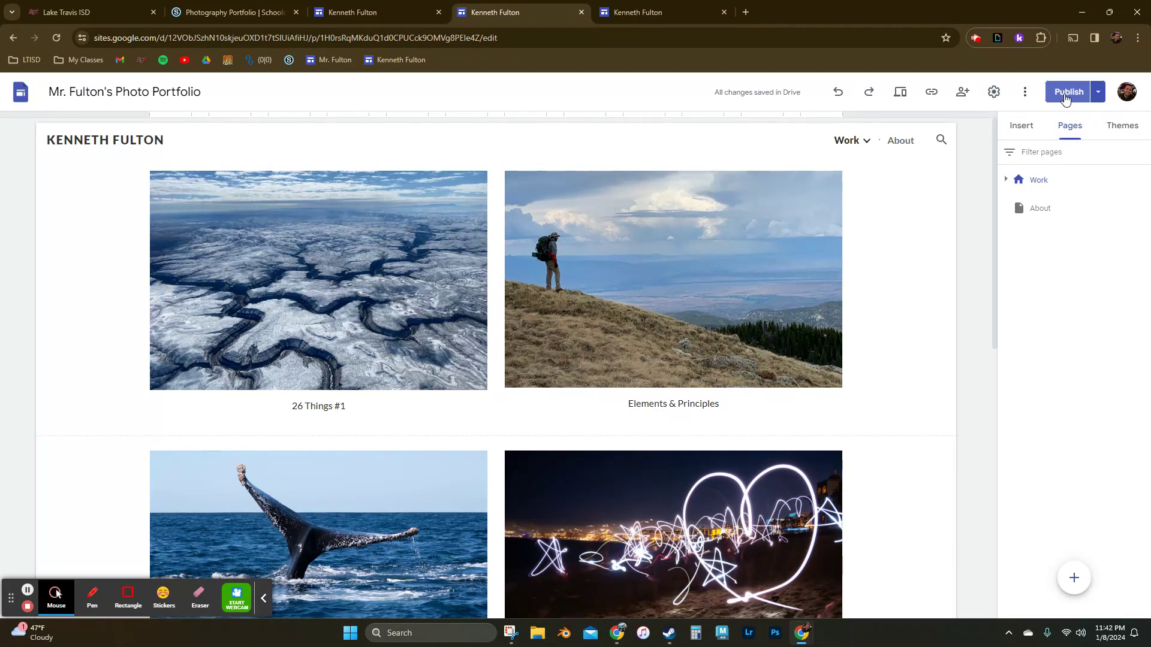
pyautogui.click(693, 13)
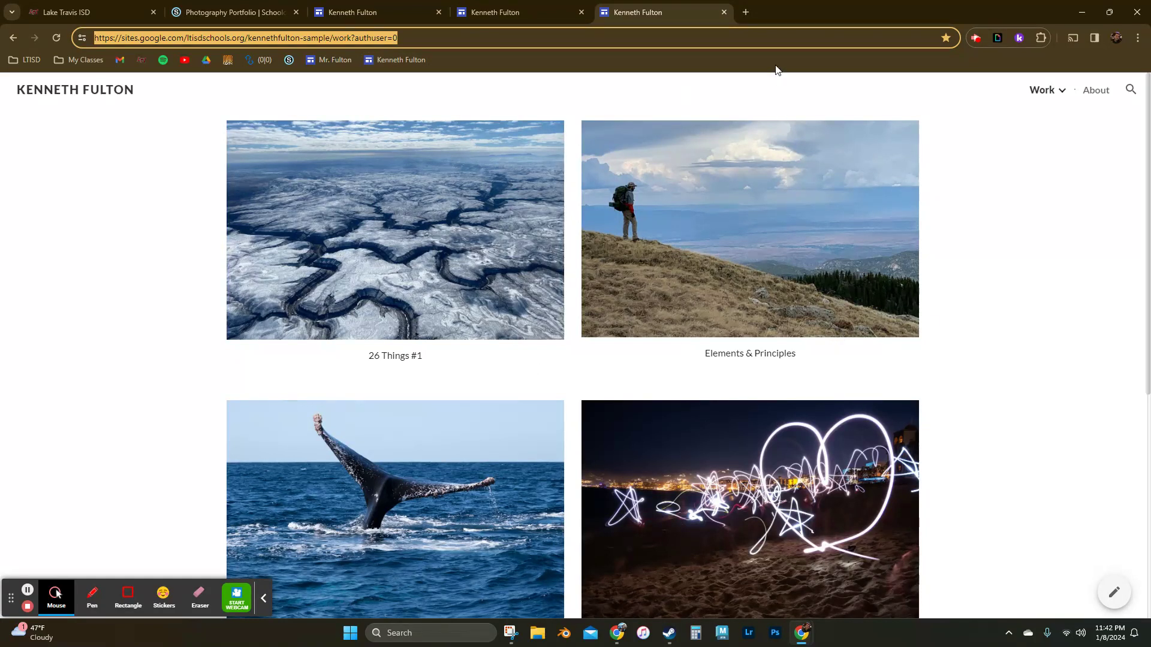
pyautogui.click(500, 12)
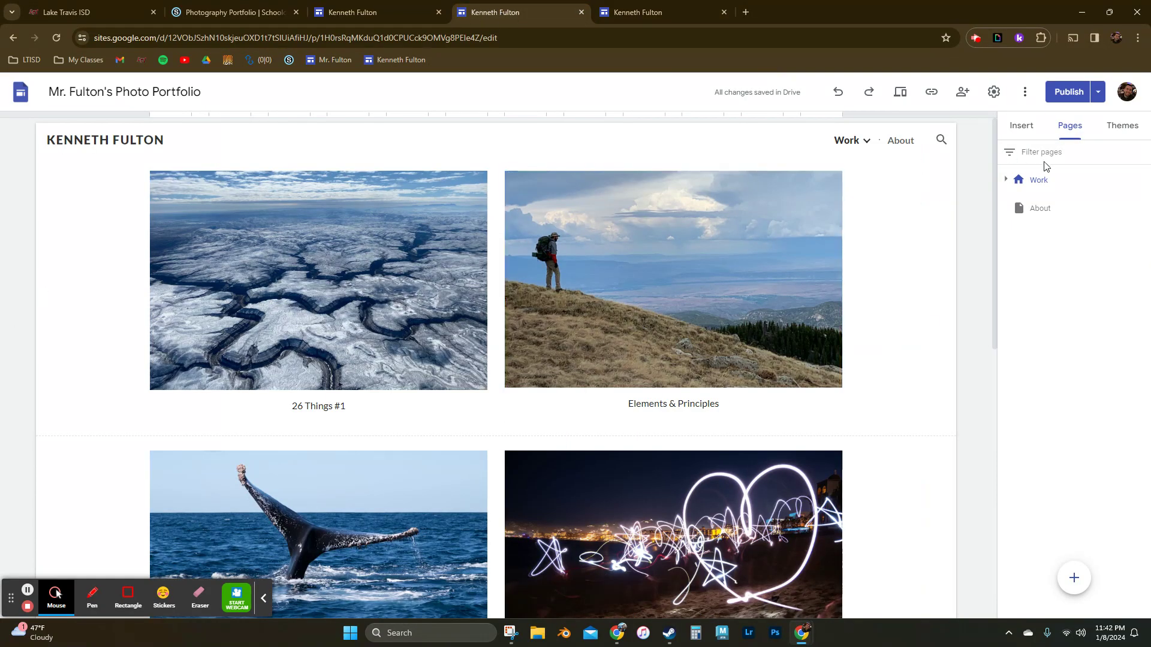
# - Examine the available site themes, the Aristotle colour choices and the Work page's section colour option
pyautogui.click(1116, 127)
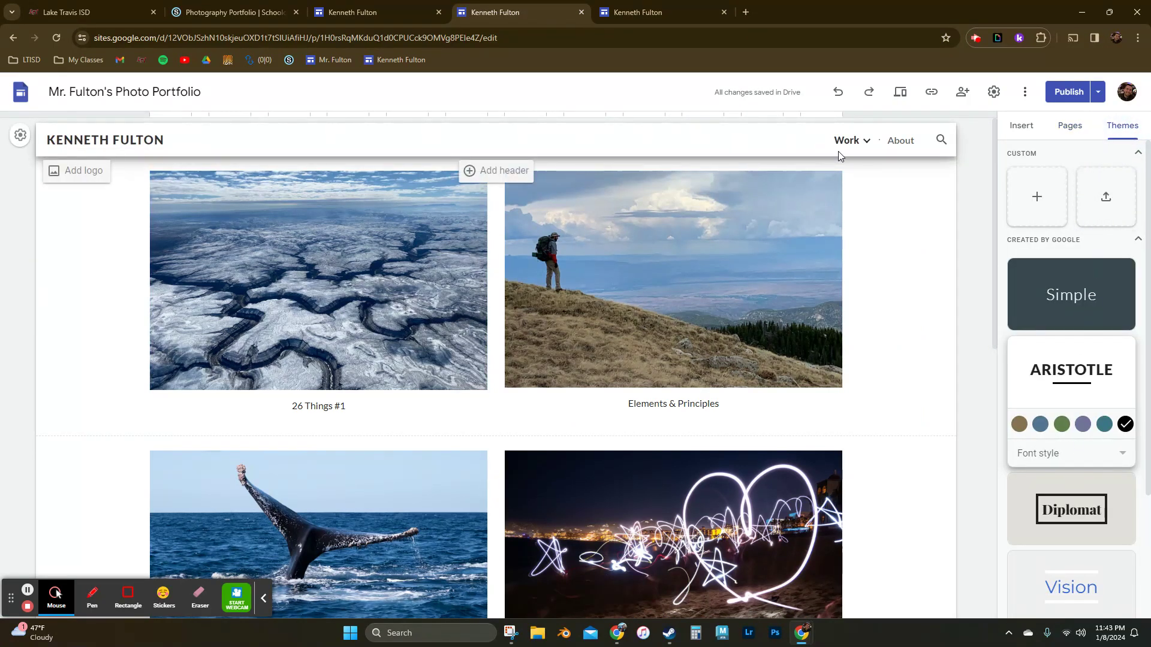
pyautogui.scroll(-3, 1090, 450)
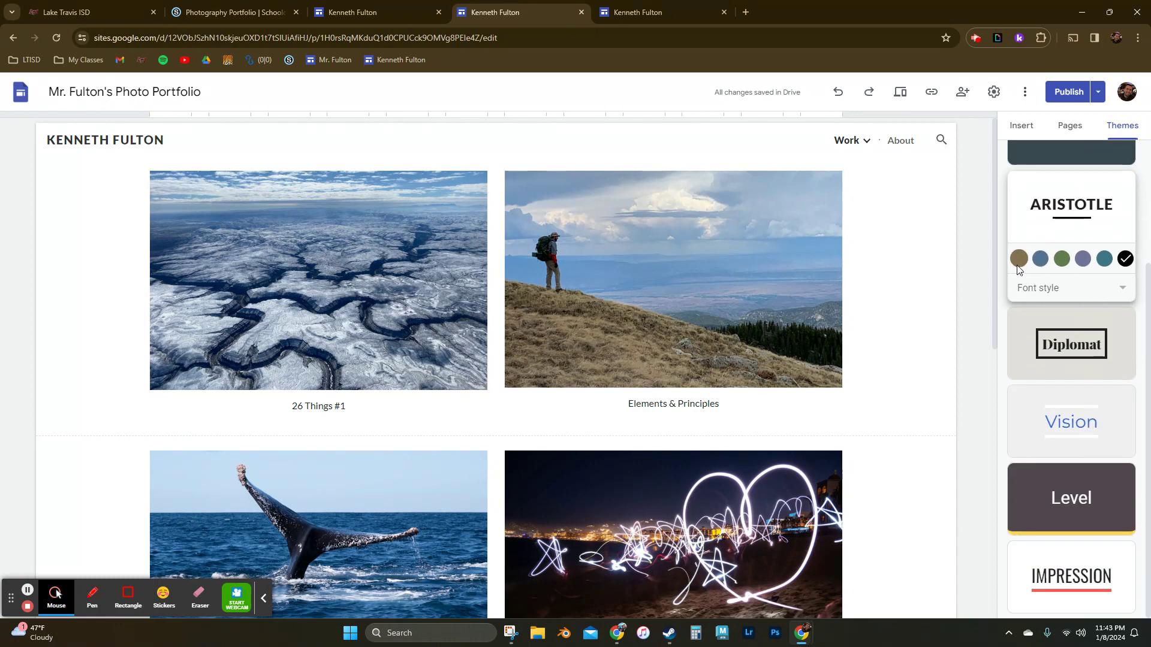
pyautogui.moveTo(20, 285)
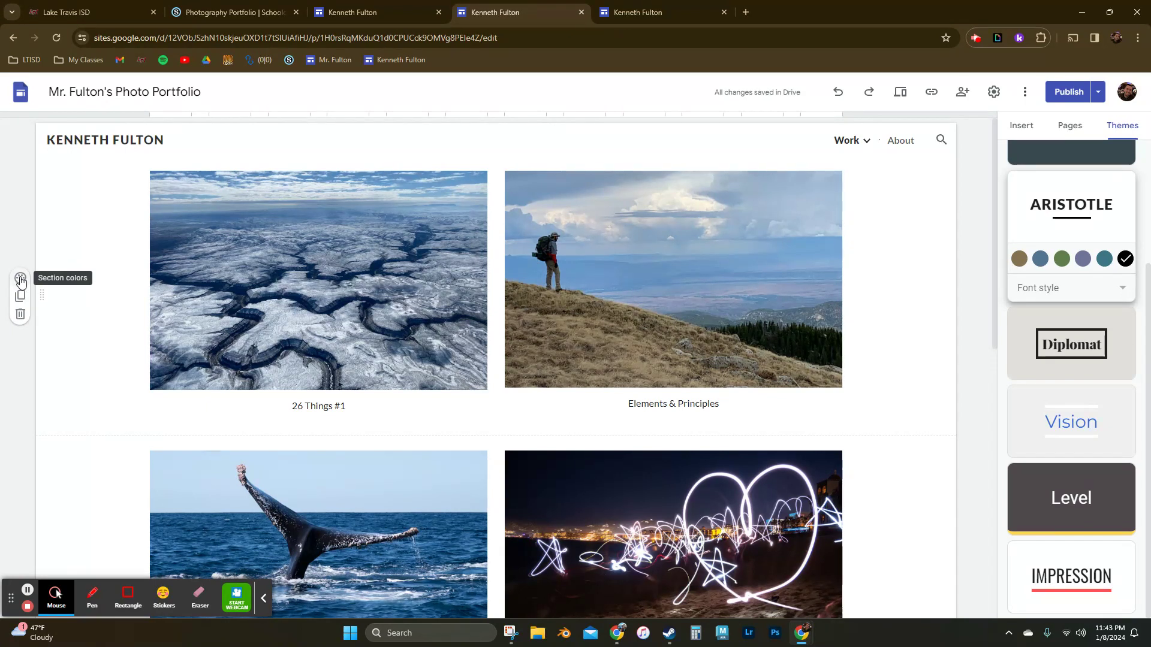
pyautogui.scroll(-5, 120, 401)
pyautogui.scroll(5, 125, 398)
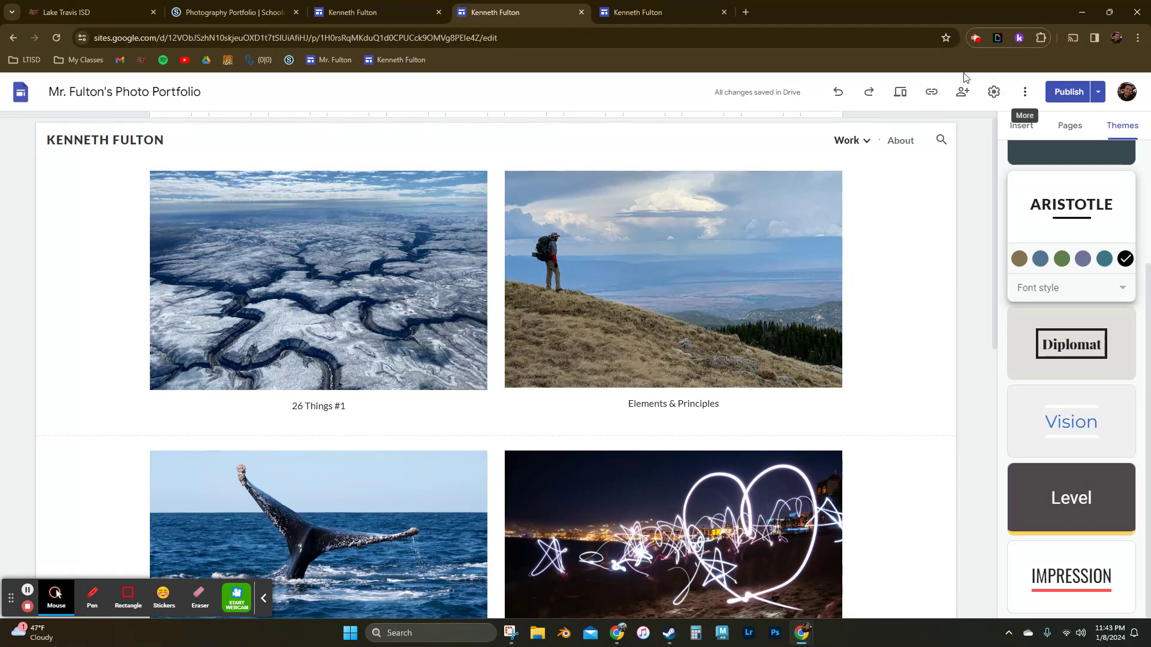
# - Copy the published site's link from within the editor
pyautogui.click(933, 92)
pyautogui.click(707, 352)
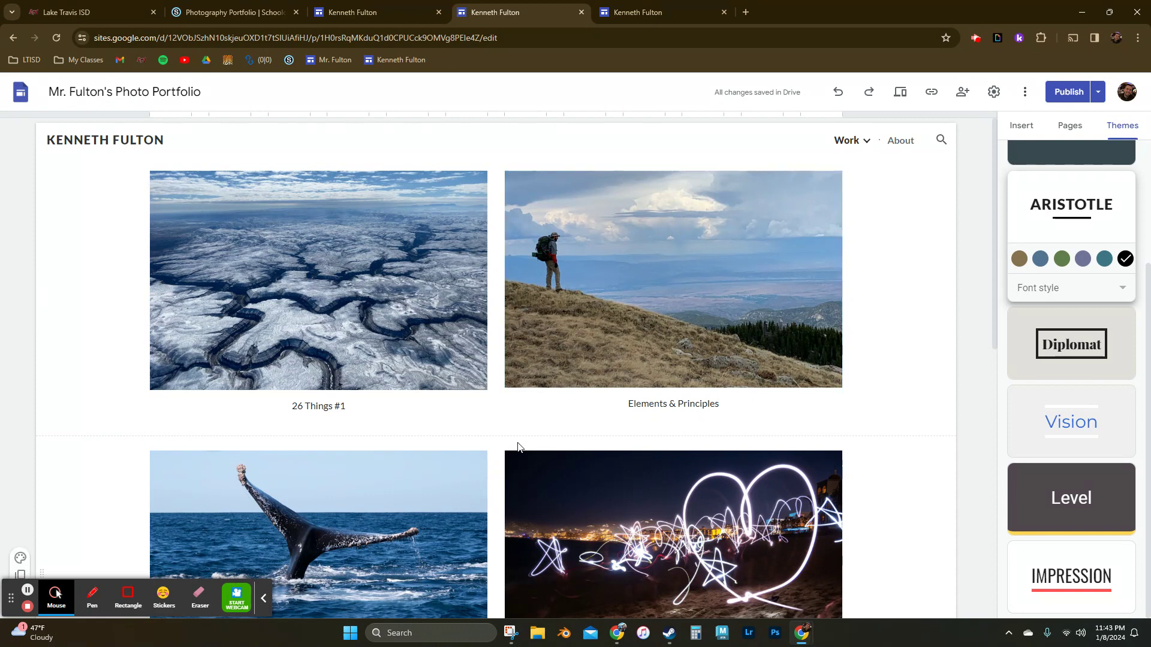
pyautogui.scroll(-2, 596, 424)
pyautogui.scroll(2, 646, 385)
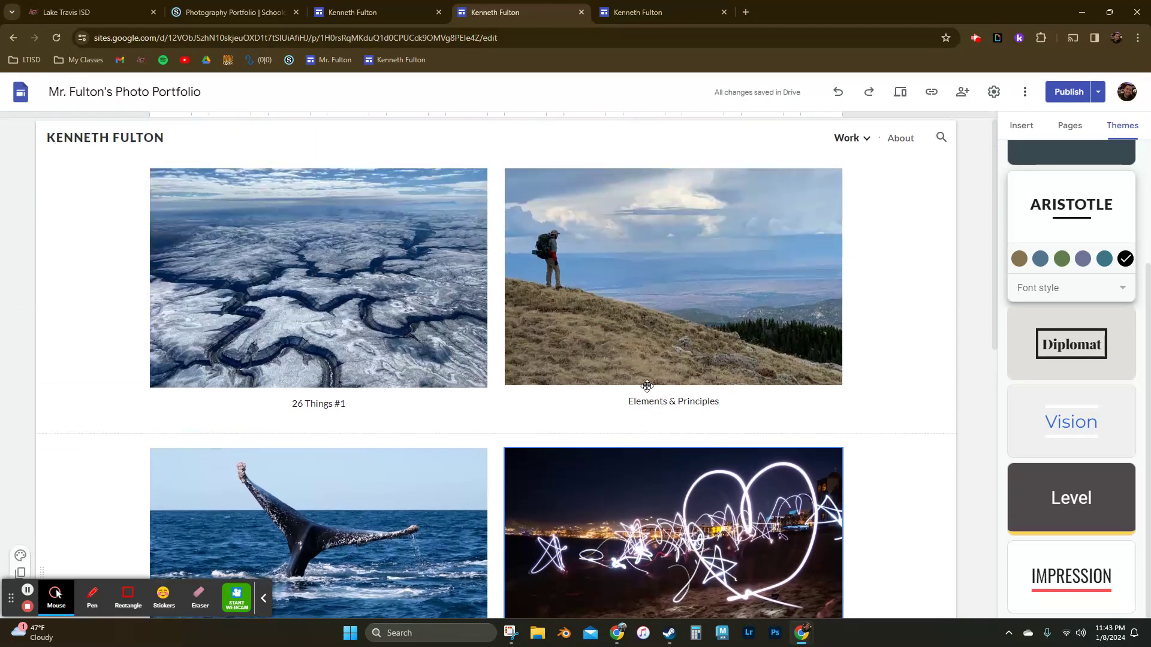
pyautogui.scroll(-1, 665, 434)
pyautogui.scroll(1, 869, 209)
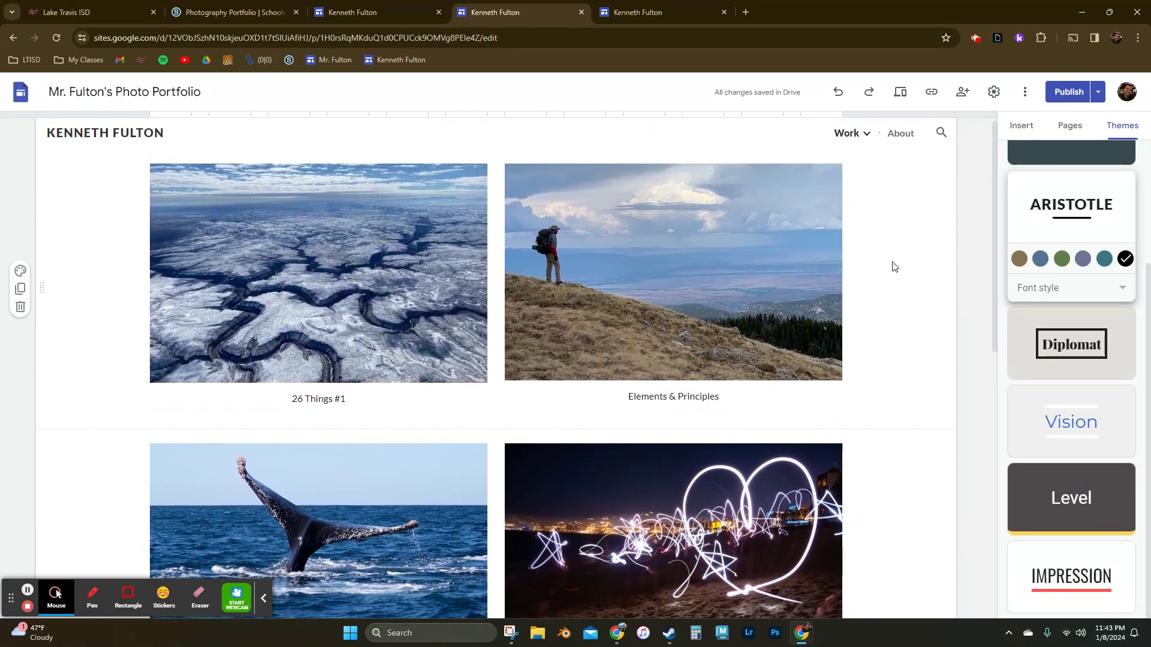
# - Expand the subpages under Work and open the 26 Things #1 page to review its photos
pyautogui.click(1069, 126)
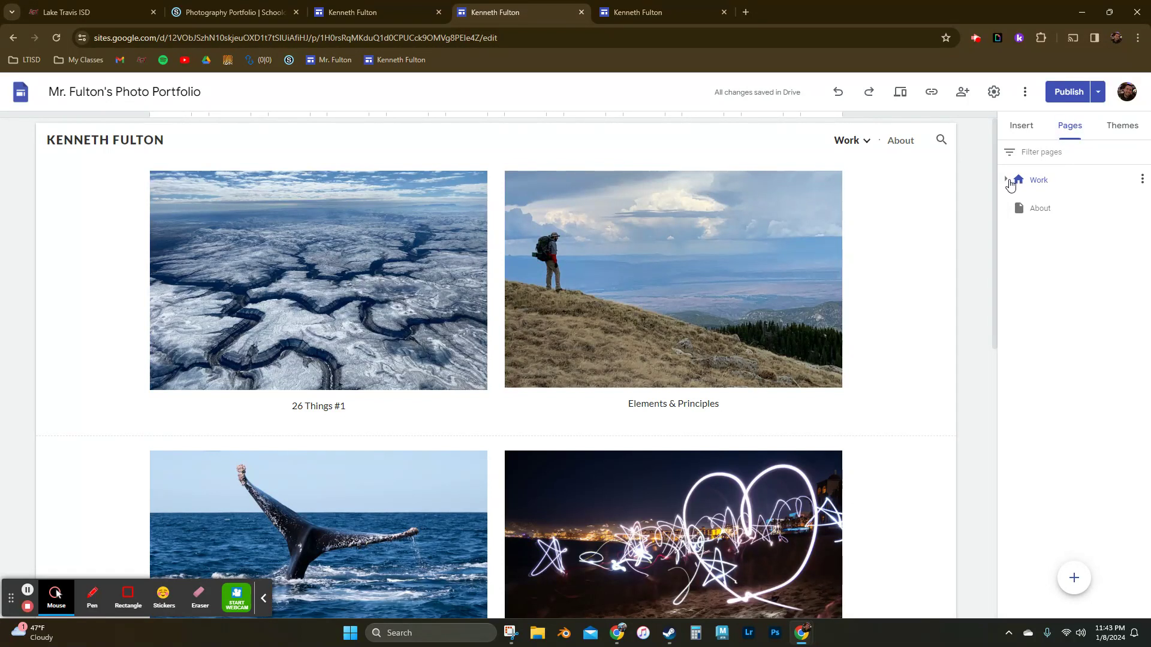
pyautogui.click(1007, 180)
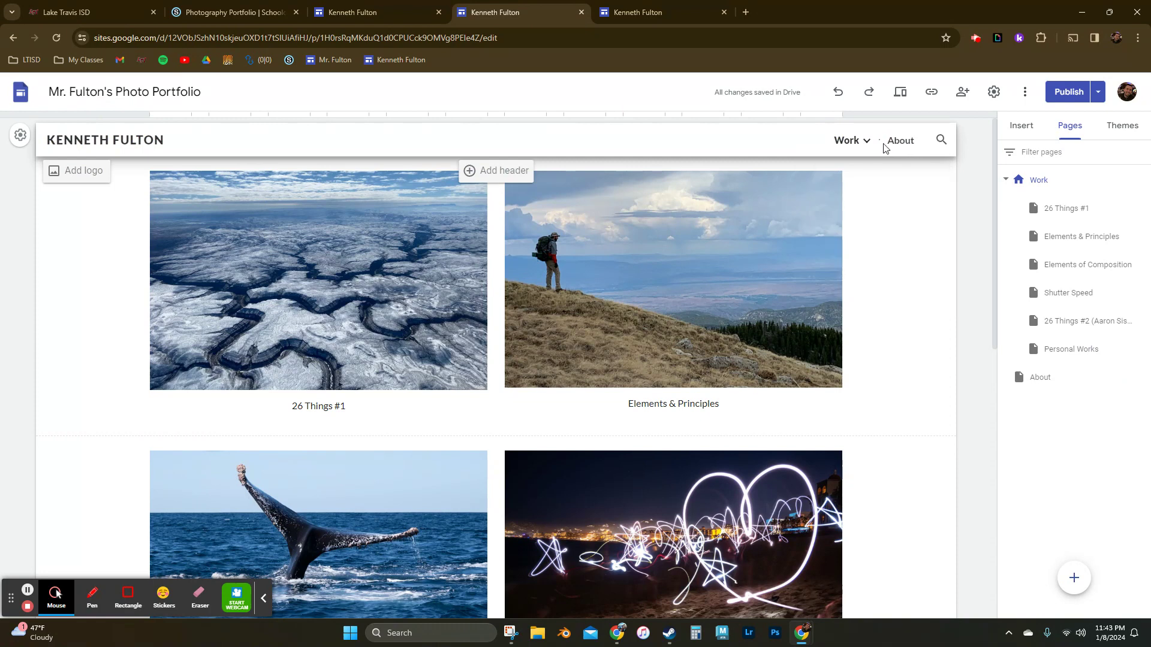
pyautogui.moveTo(865, 145)
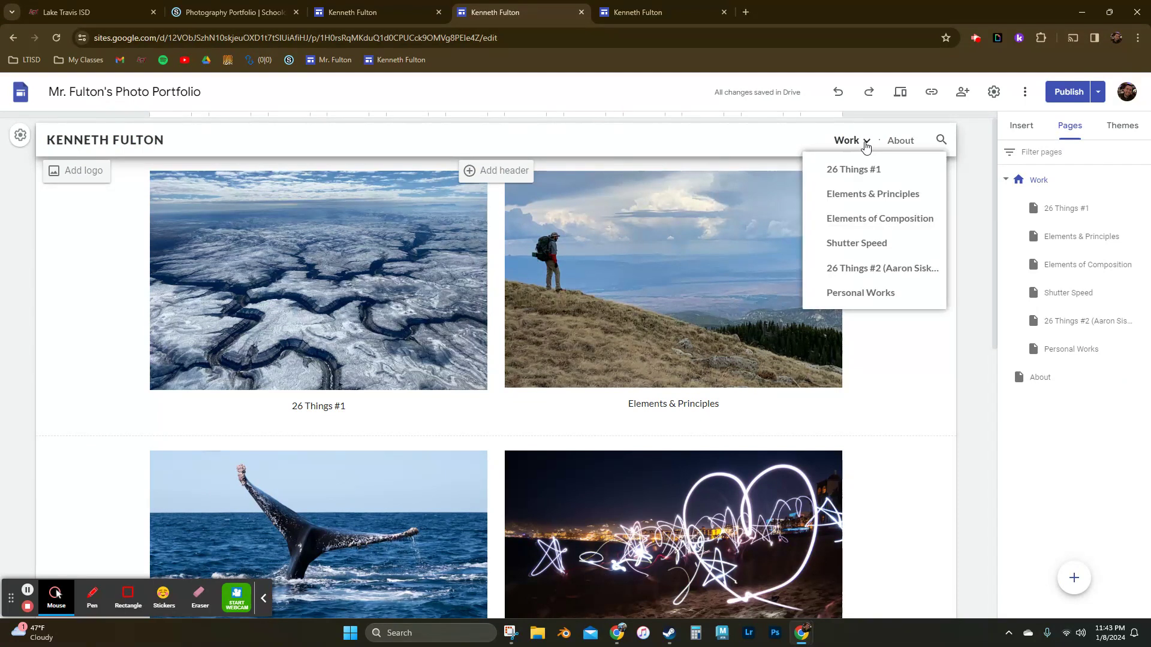
pyautogui.click(1049, 209)
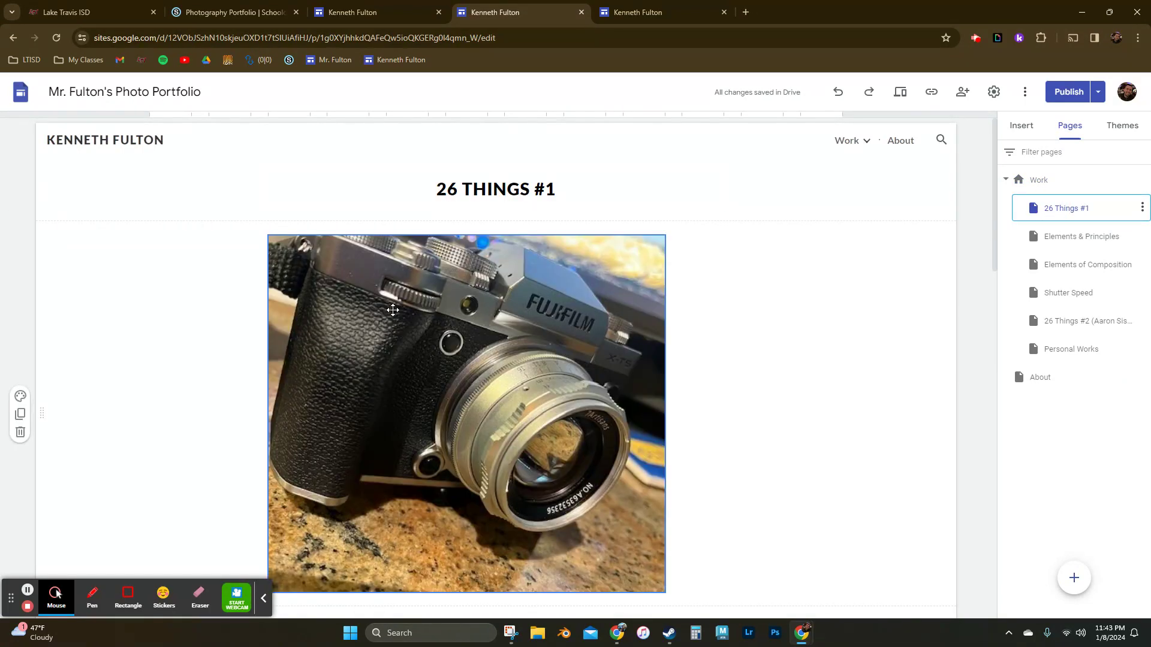
pyautogui.scroll(-8, 486, 374)
pyautogui.scroll(-10, 486, 375)
pyautogui.scroll(6, 486, 375)
pyautogui.scroll(10, 486, 375)
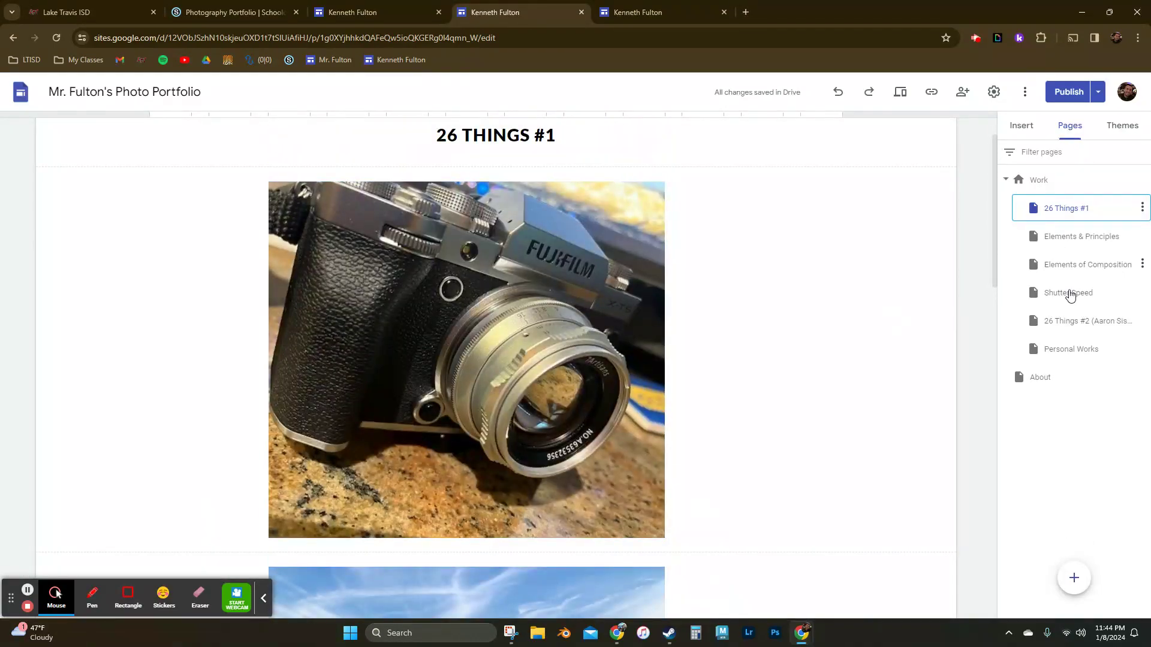